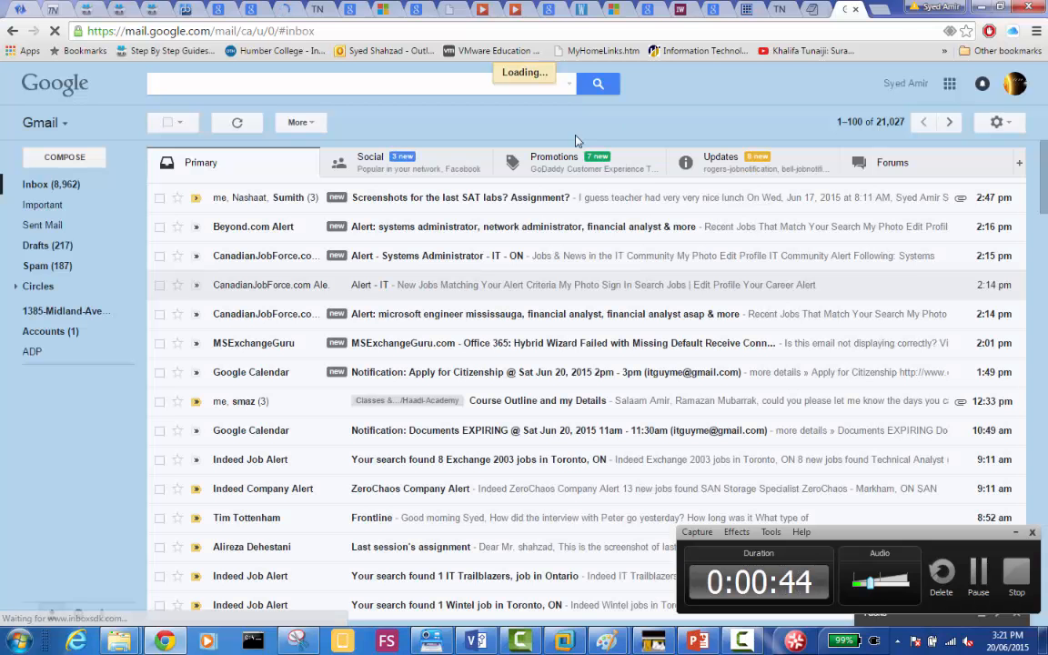
Compose a new email to the cohort 6 MCSA exam-prep group with the subject "WDS Slide".
click(64, 157)
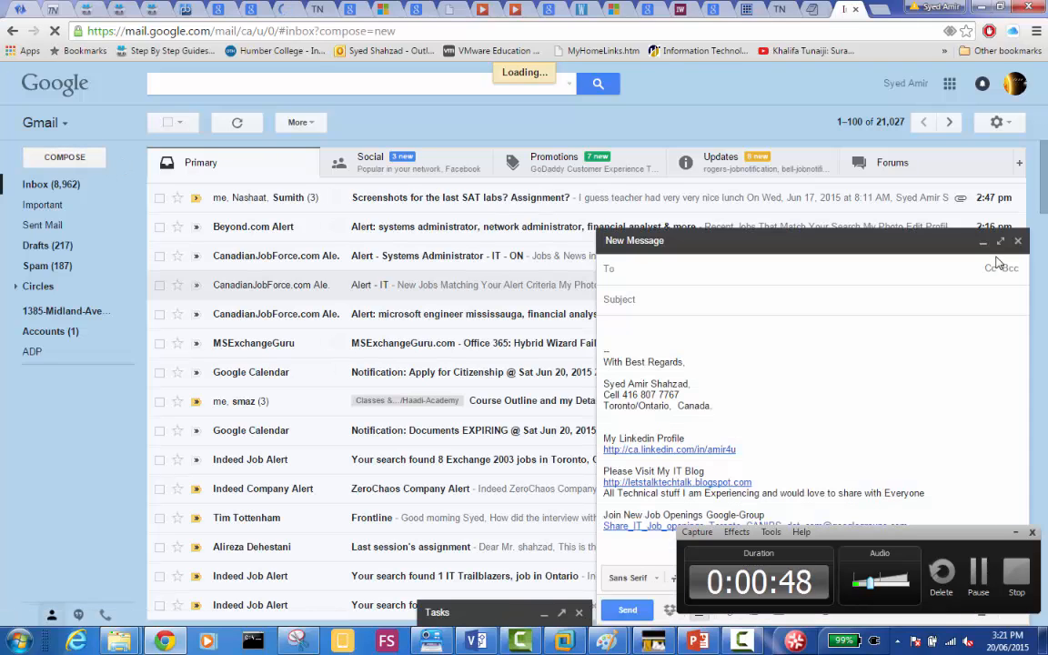
click(1001, 272)
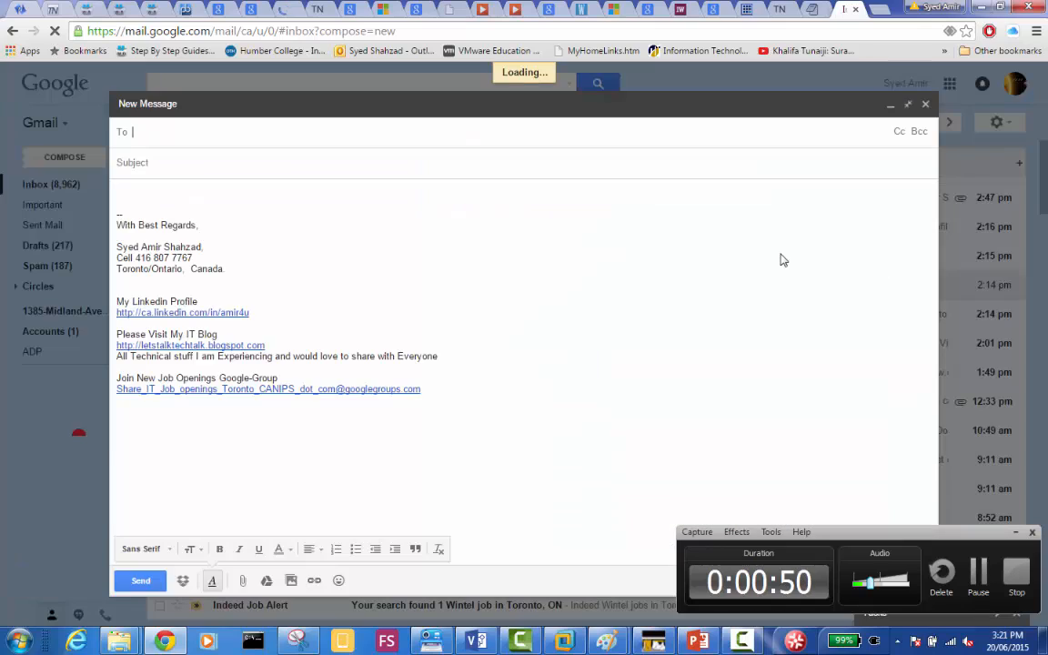
click(316, 139)
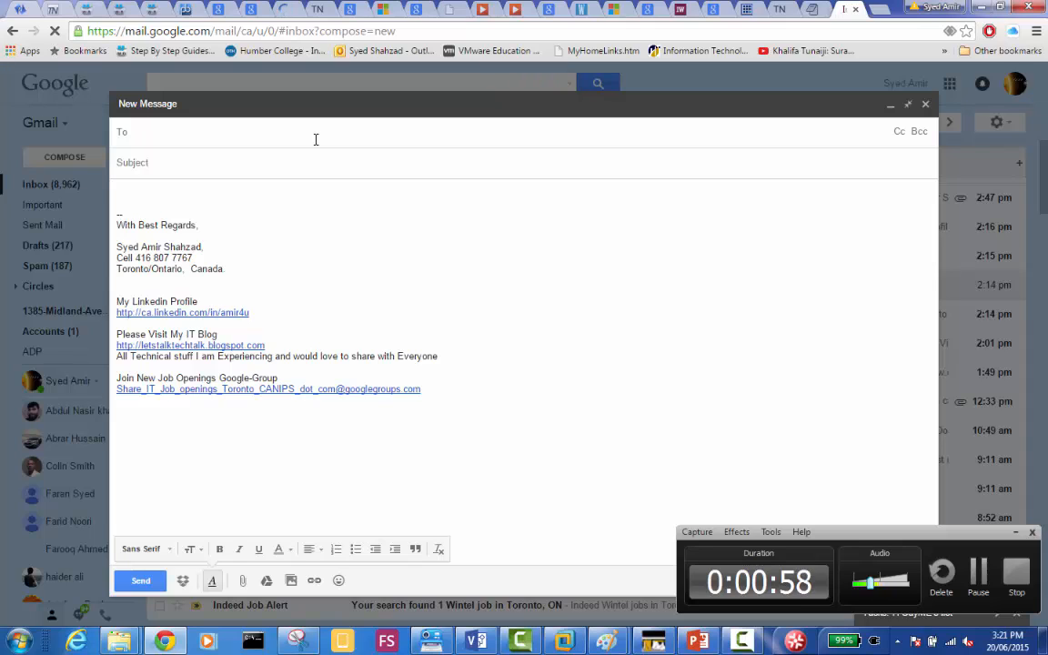
text(coho)
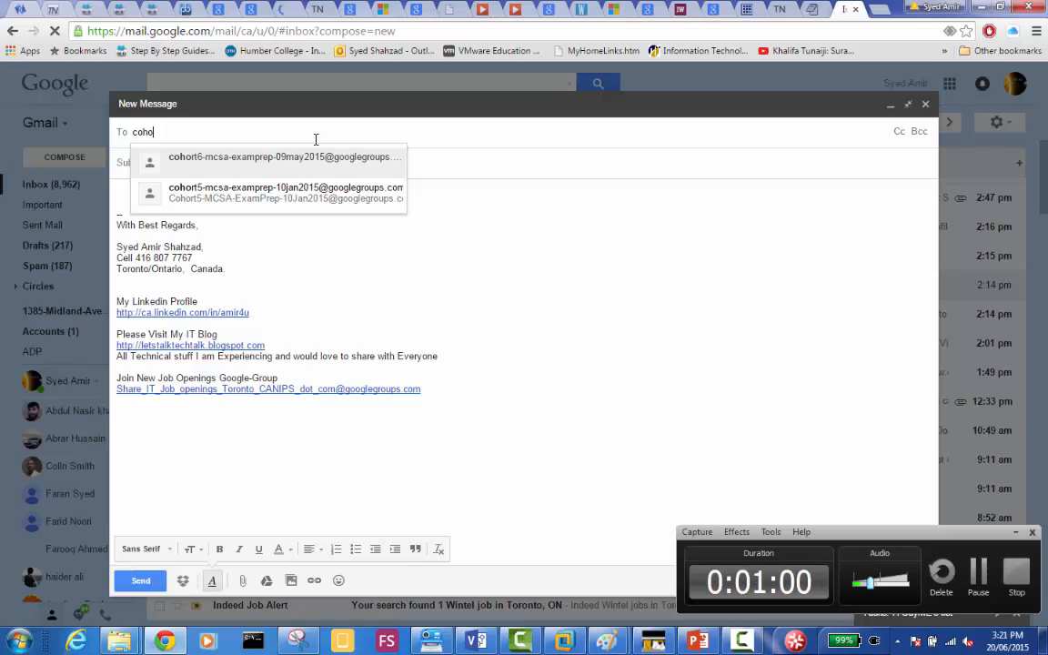
click(295, 156)
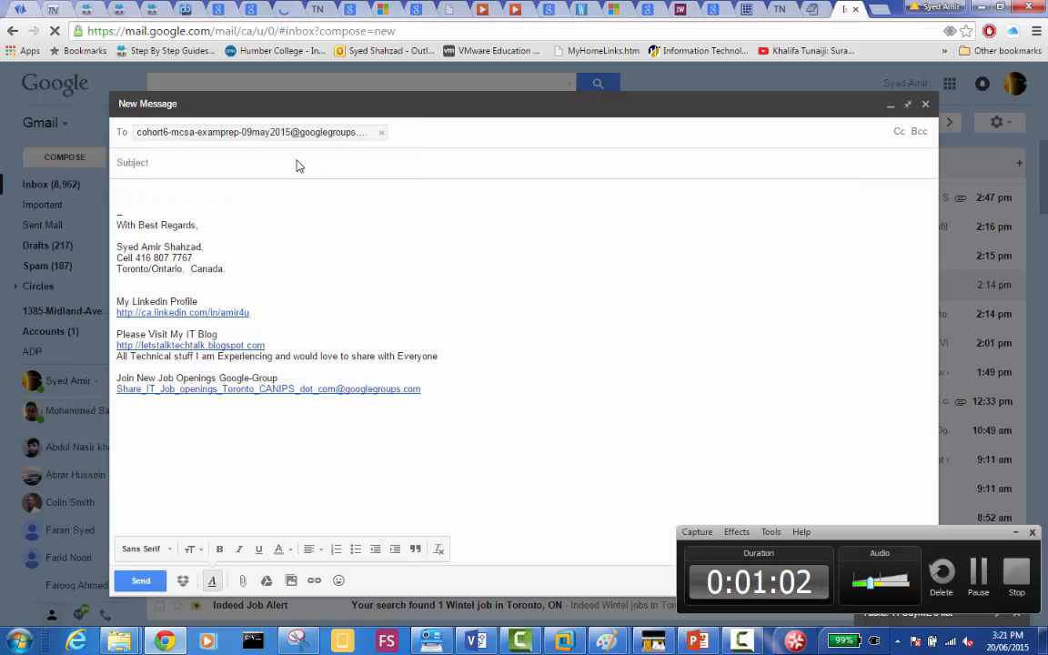
click(309, 162)
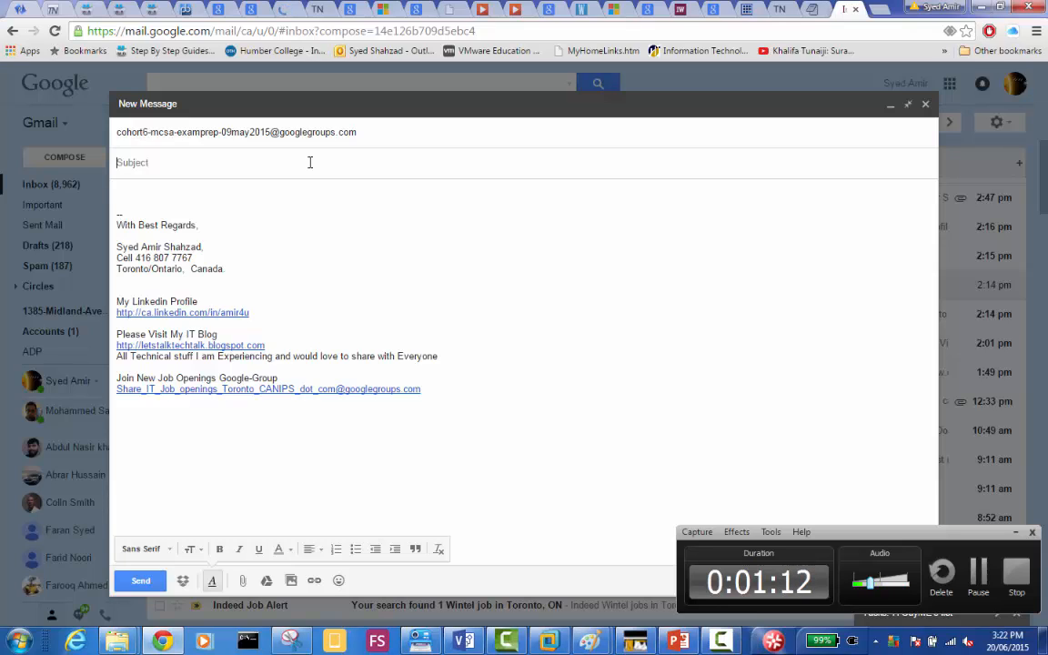
text(WDS Slide)
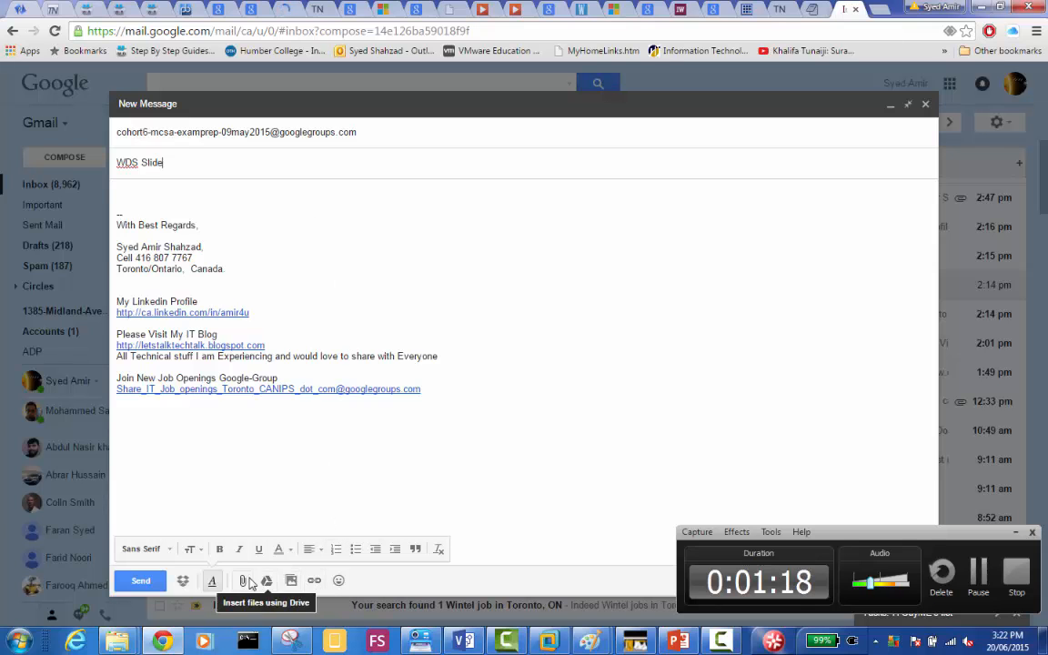
Attach WDS.pptx from the 70-411-WDS folder to the message and send it.
click(242, 583)
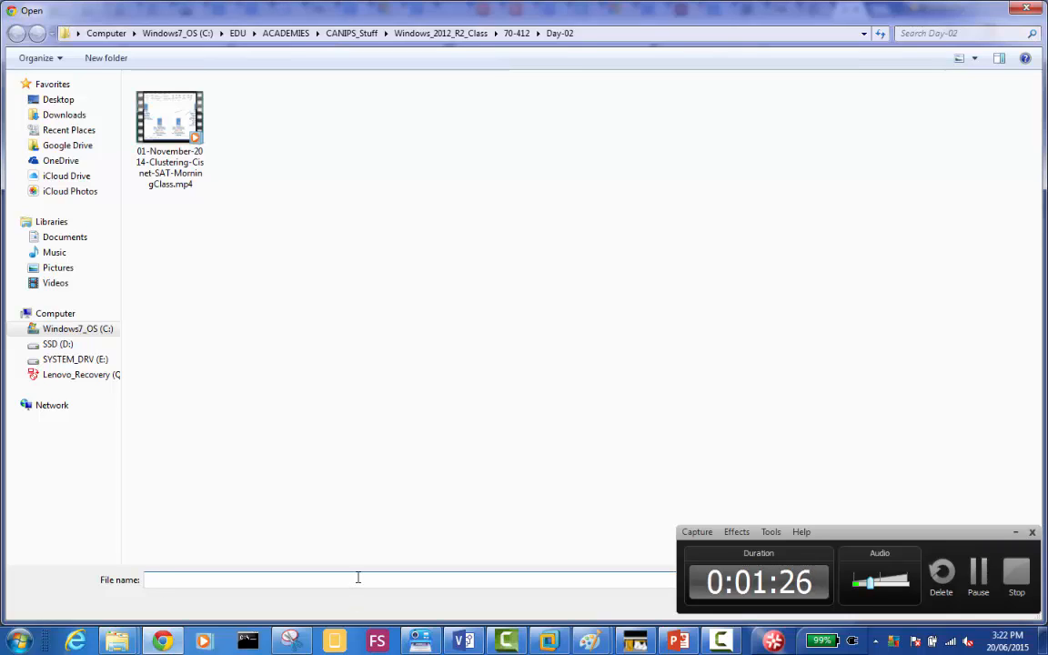
text(C:\EDU\Central_DOCS\Tech_DOCS\Windows2012_Stuff\70-411-WDS)
key(Return)
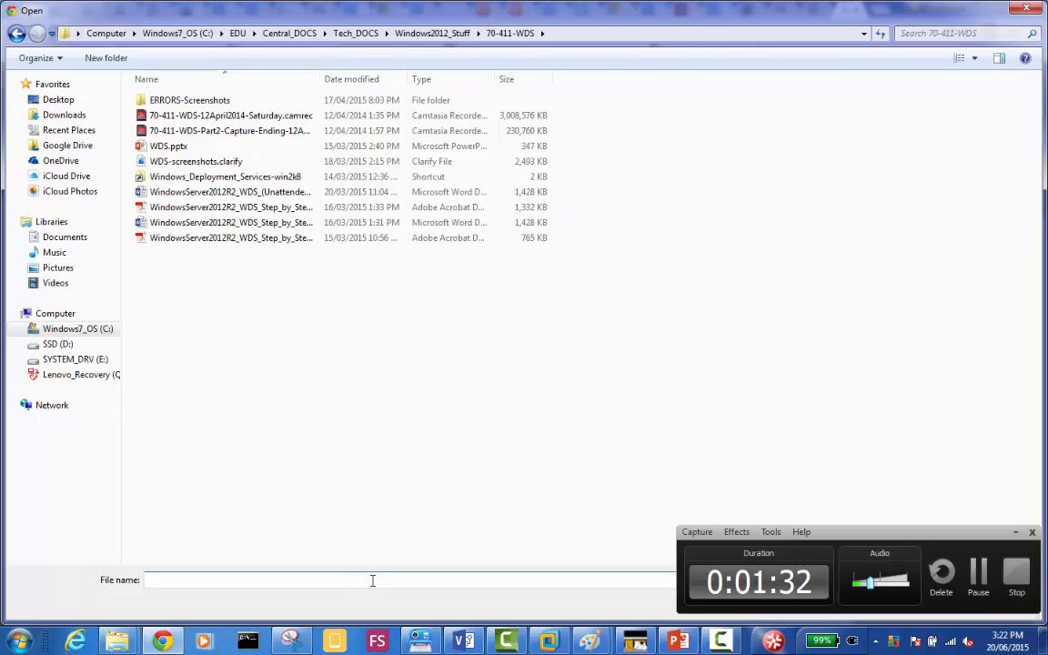
double_click(173, 145)
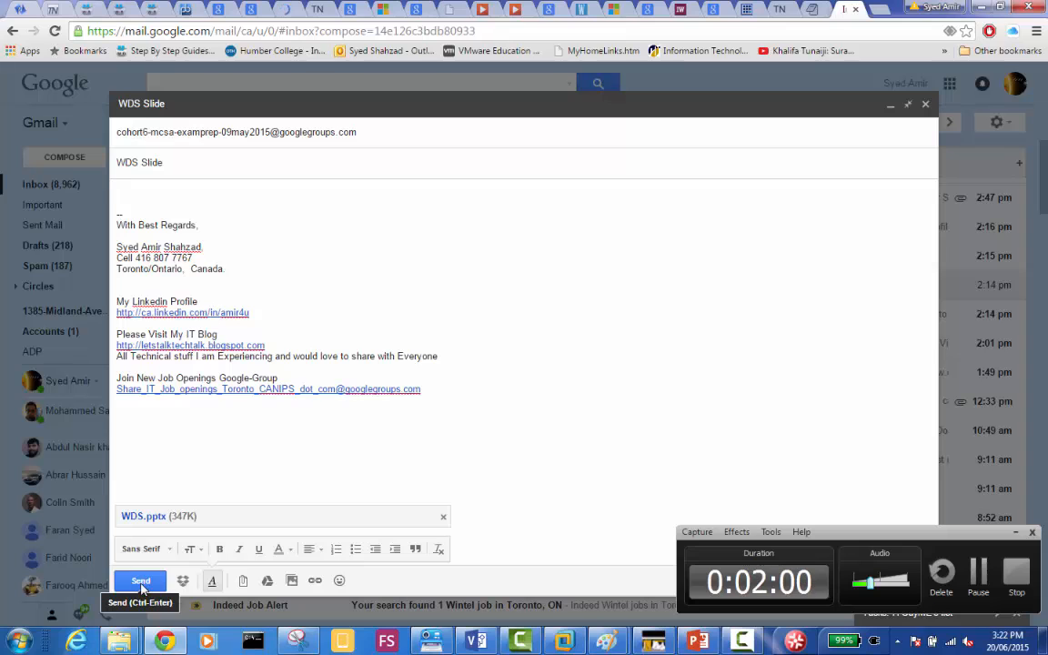
click(140, 582)
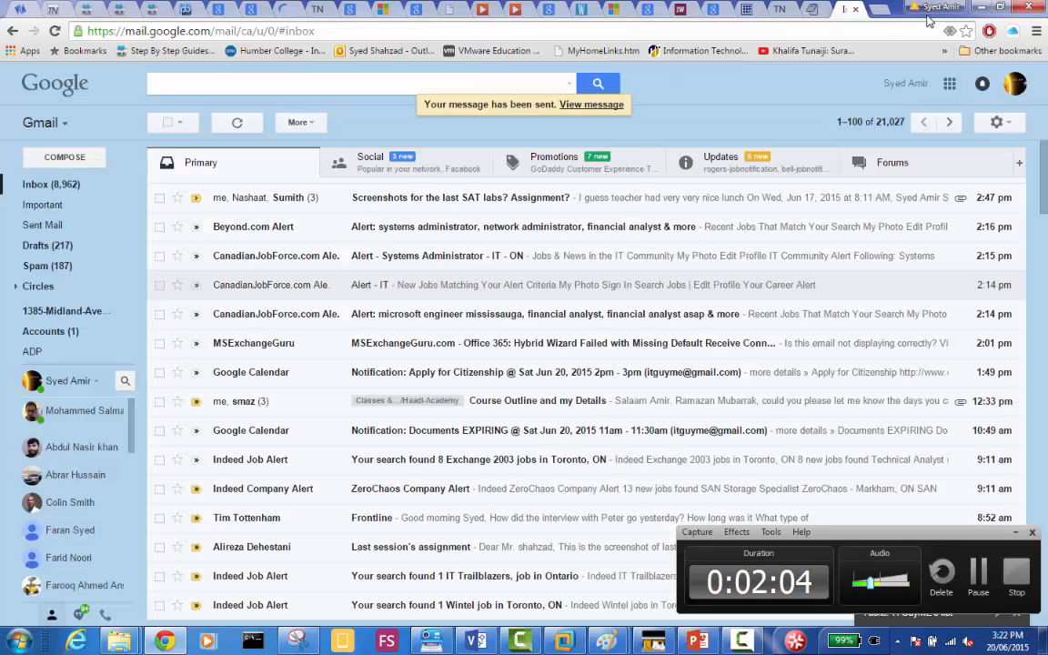
Switch to the WDS.pptx presentation in PowerPoint and present the "Introduction of WDS" slide full screen, revealing its first two bullets.
click(879, 12)
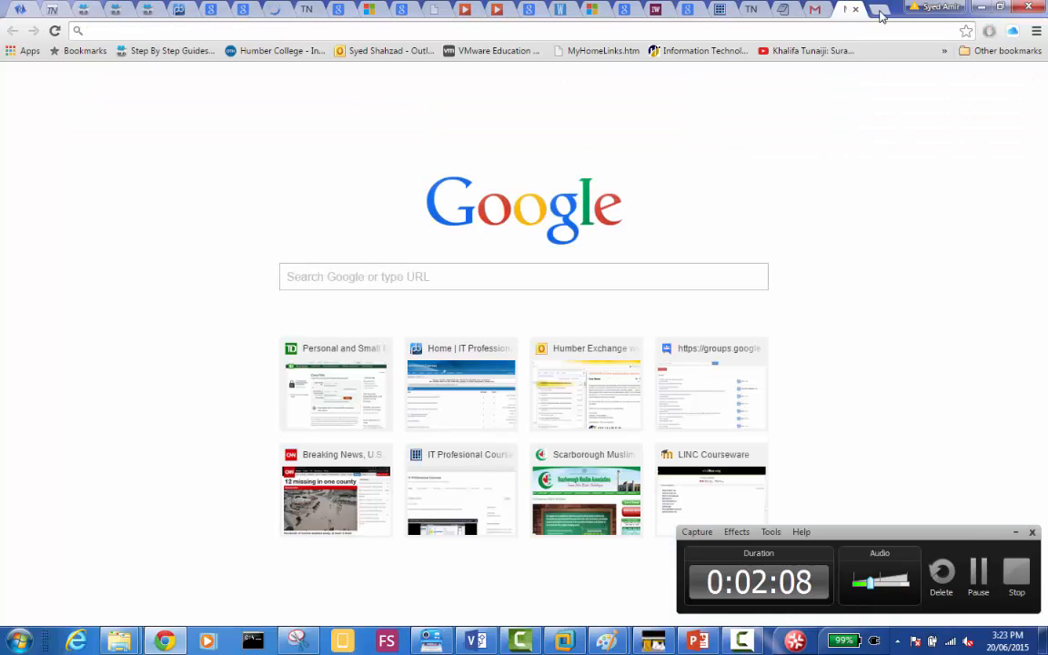
click(984, 9)
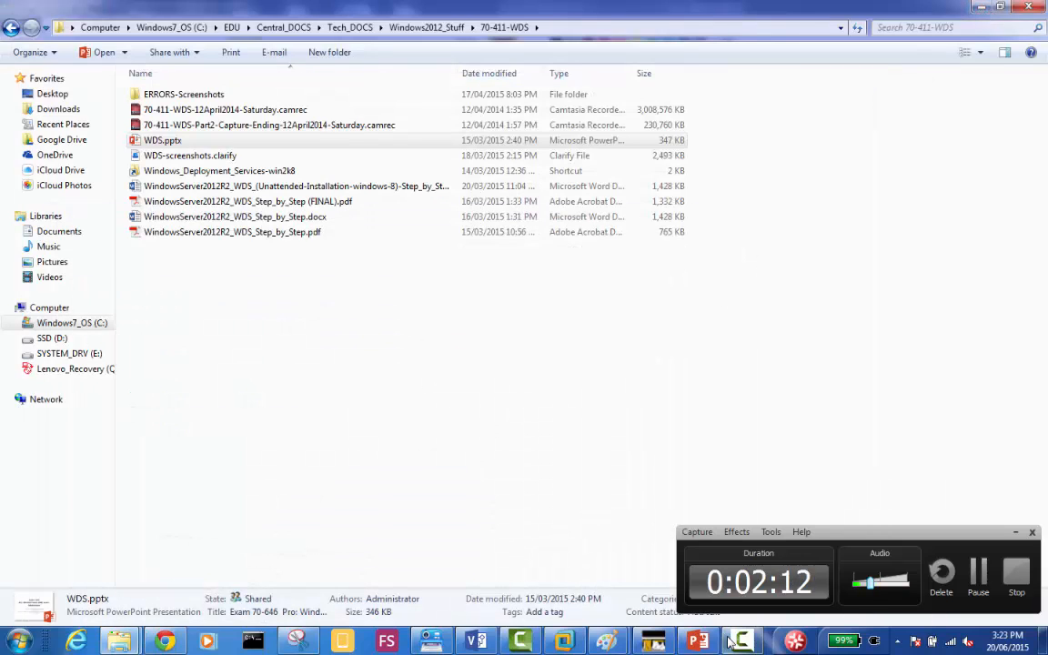
click(697, 640)
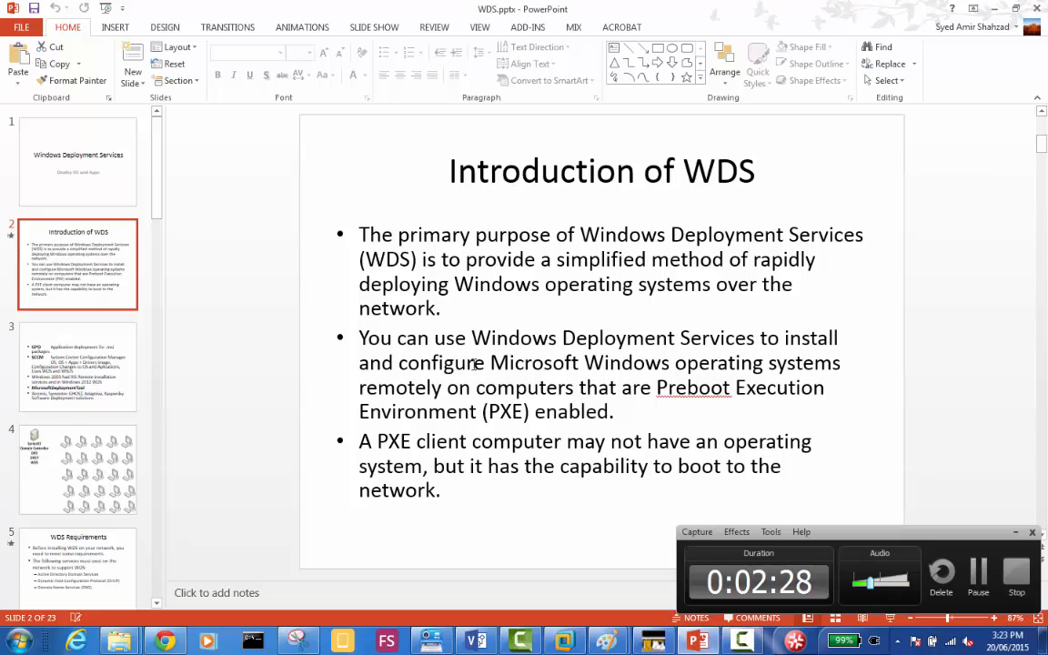
click(1016, 533)
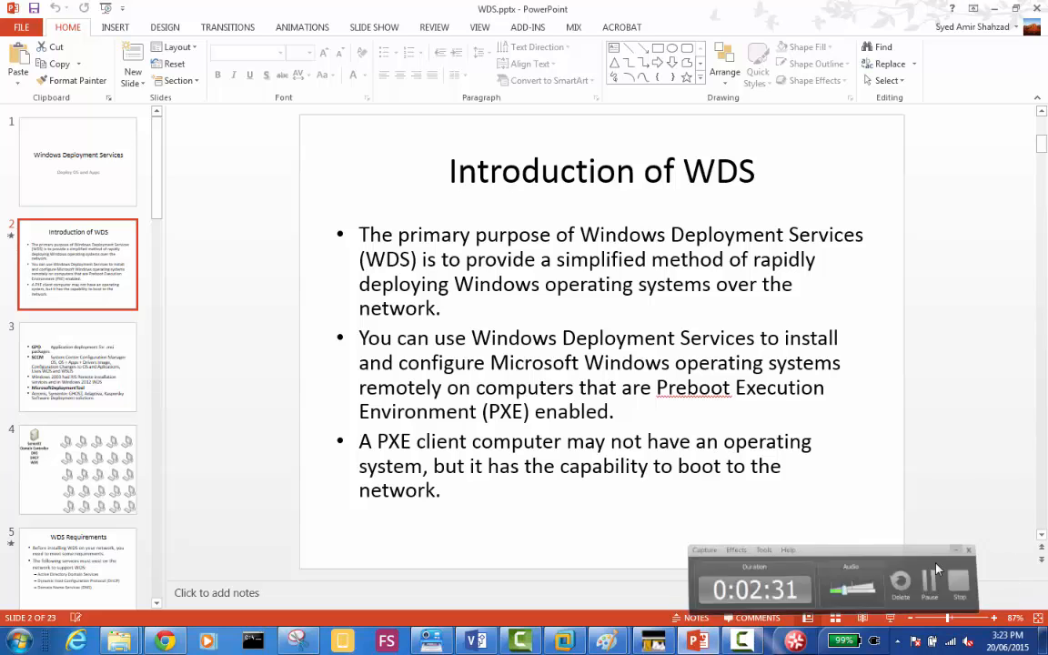
click(890, 621)
click(671, 388)
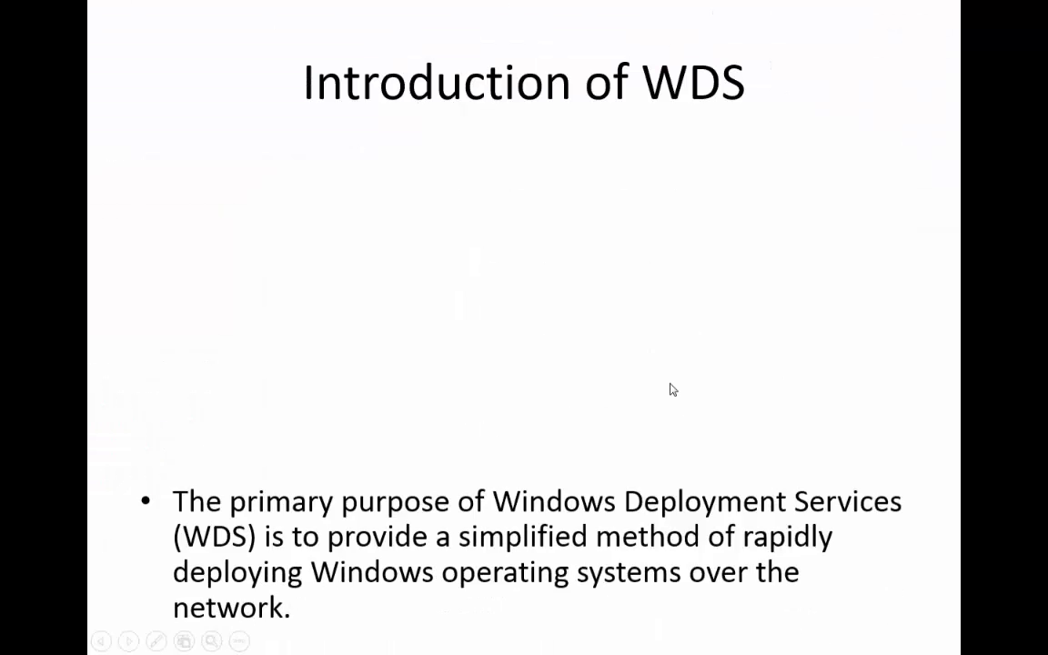
click(671, 389)
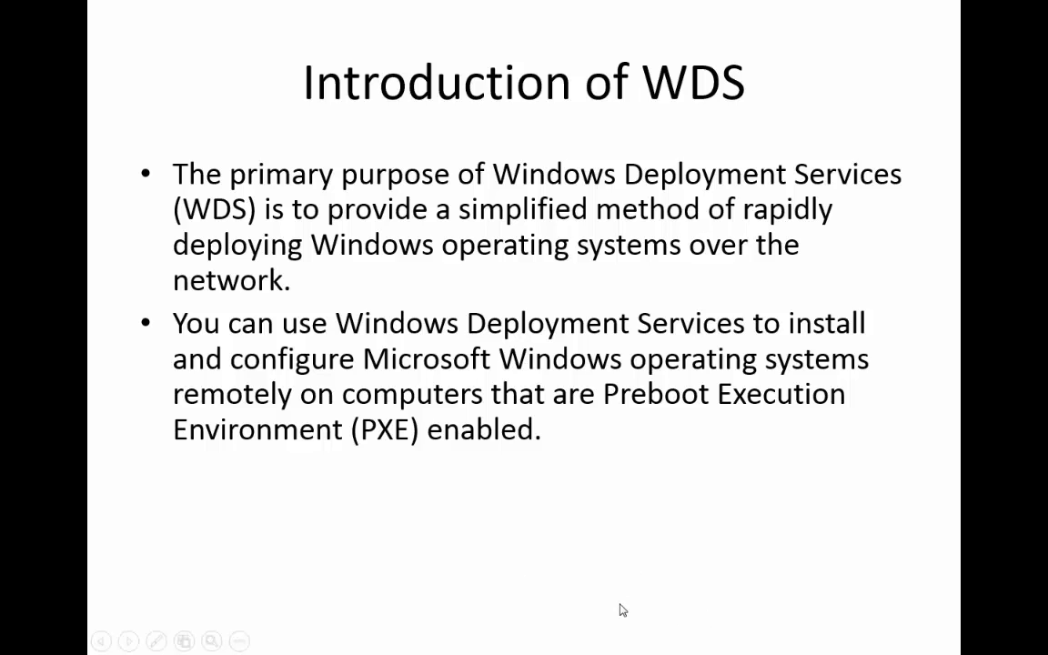
Switch from the slide show to Paint and start a new blank picture.
key(super)
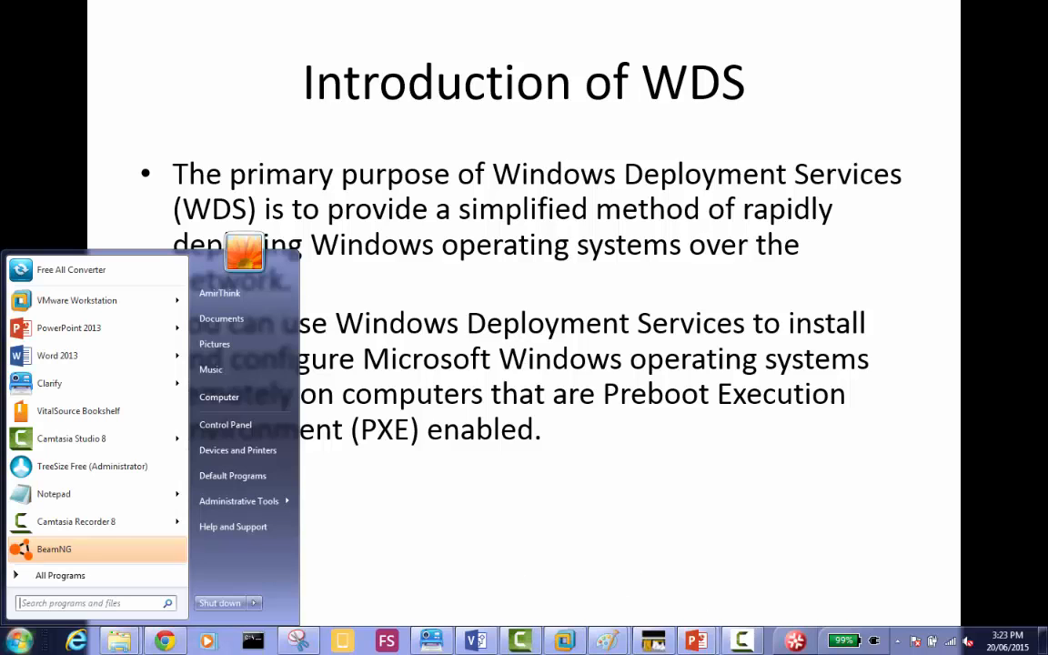
click(605, 642)
click(673, 571)
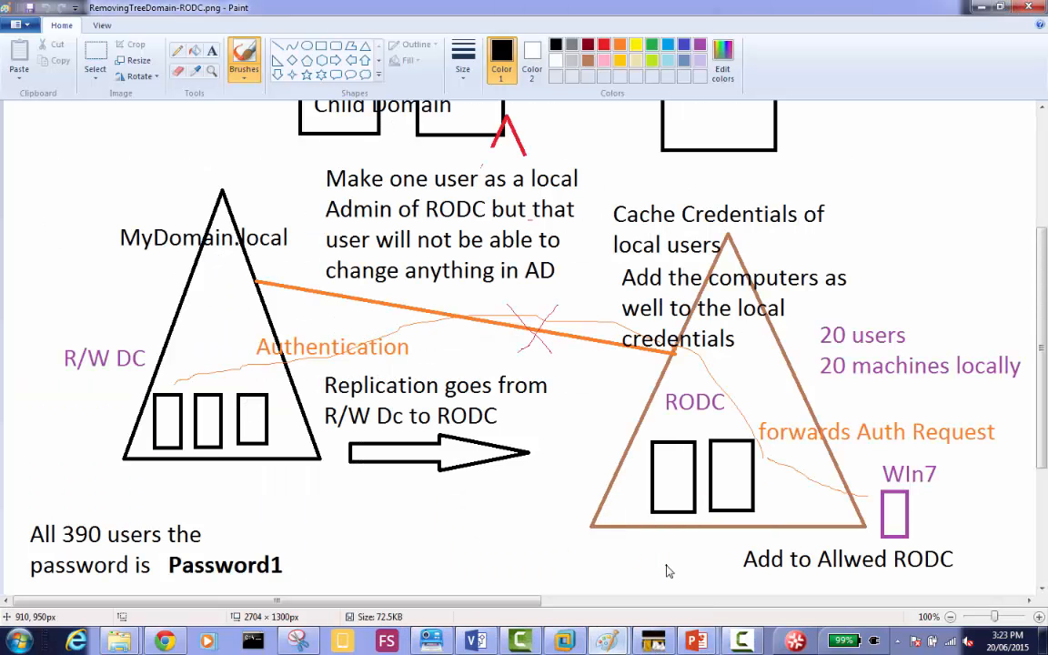
key(ctrl+n)
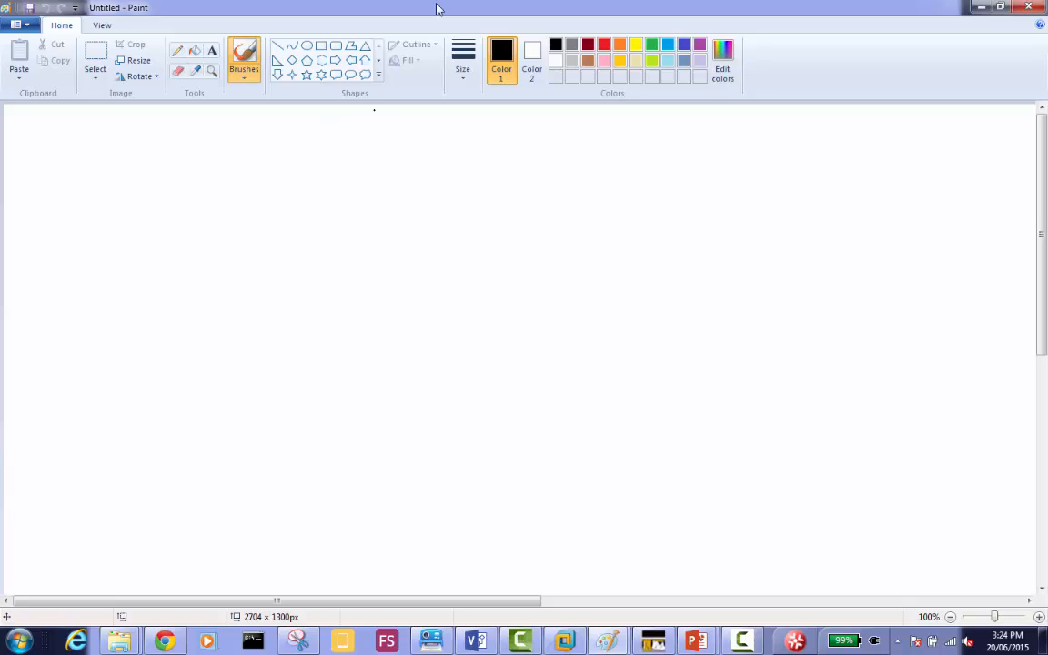
Draw a tall rectangle in the canvas's upper left and two larger ones side by side near the middle, the first of these about 166 × 242 px.
click(321, 46)
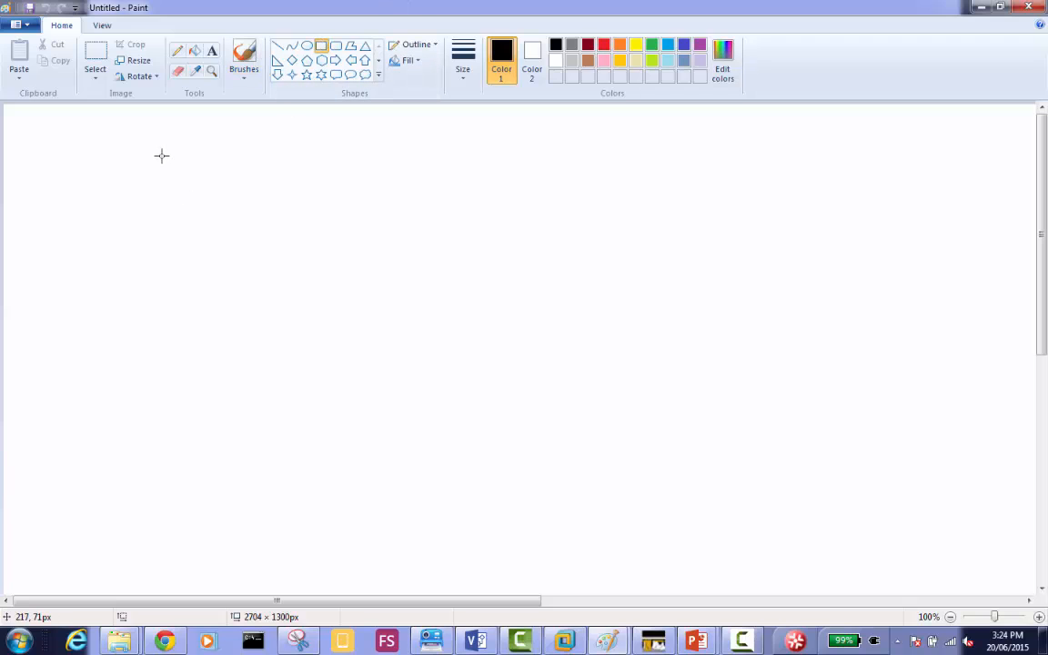
drag(161, 156, 240, 326)
click(441, 295)
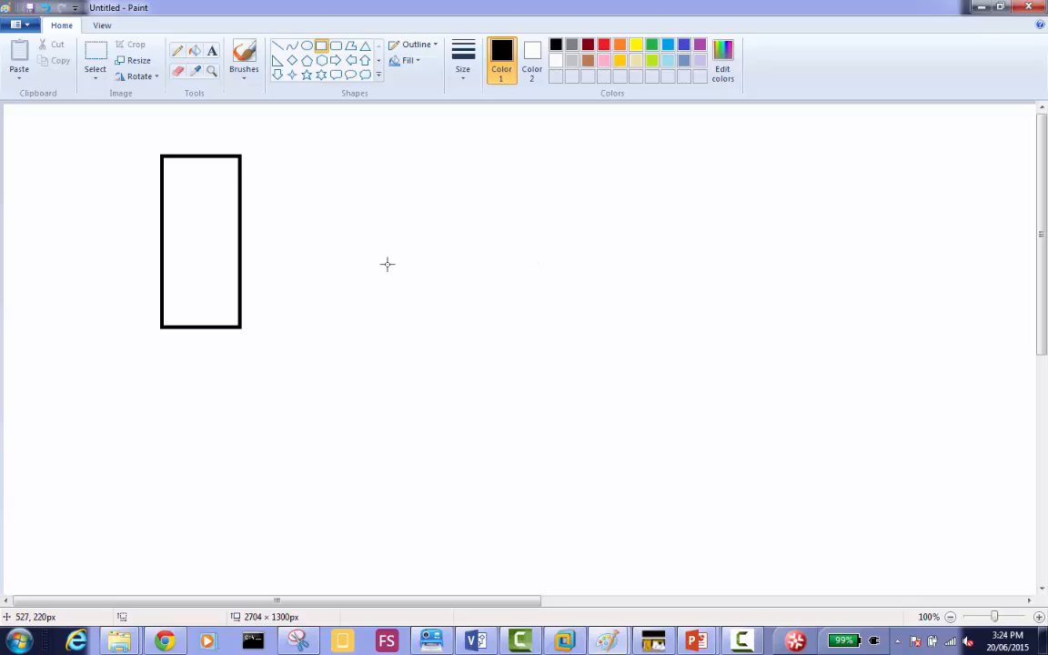
drag(387, 264, 508, 439)
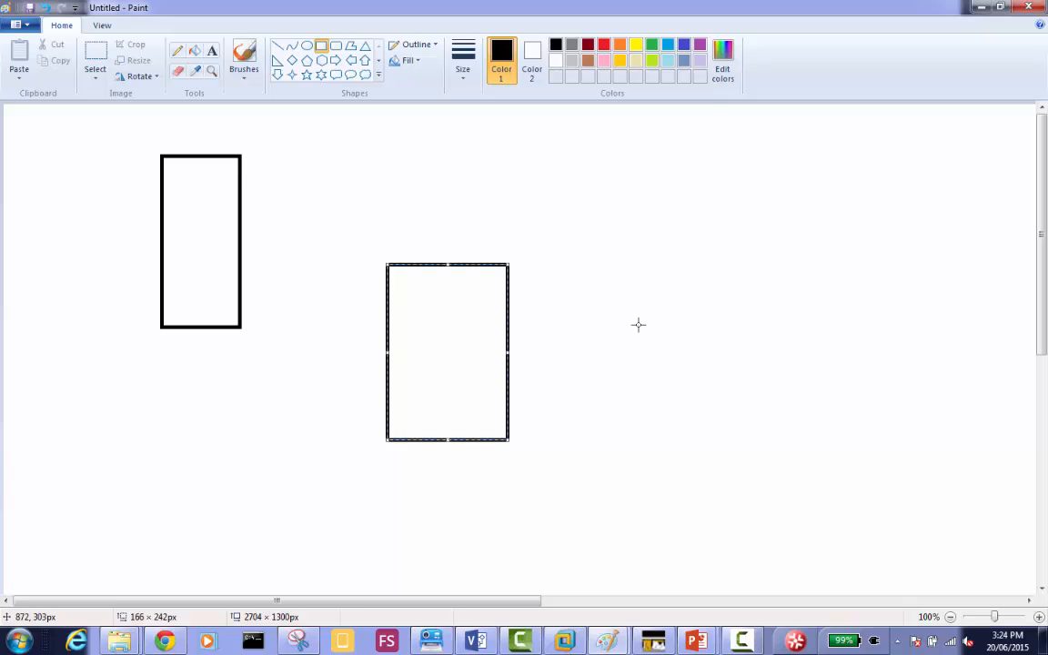
click(531, 265)
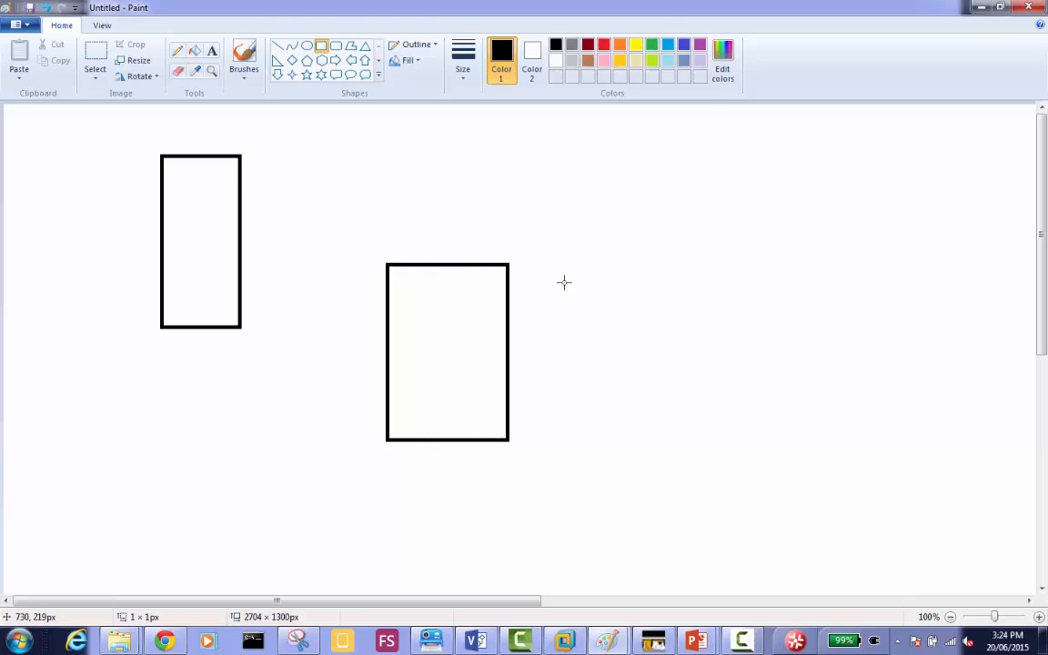
drag(534, 263, 650, 443)
click(759, 357)
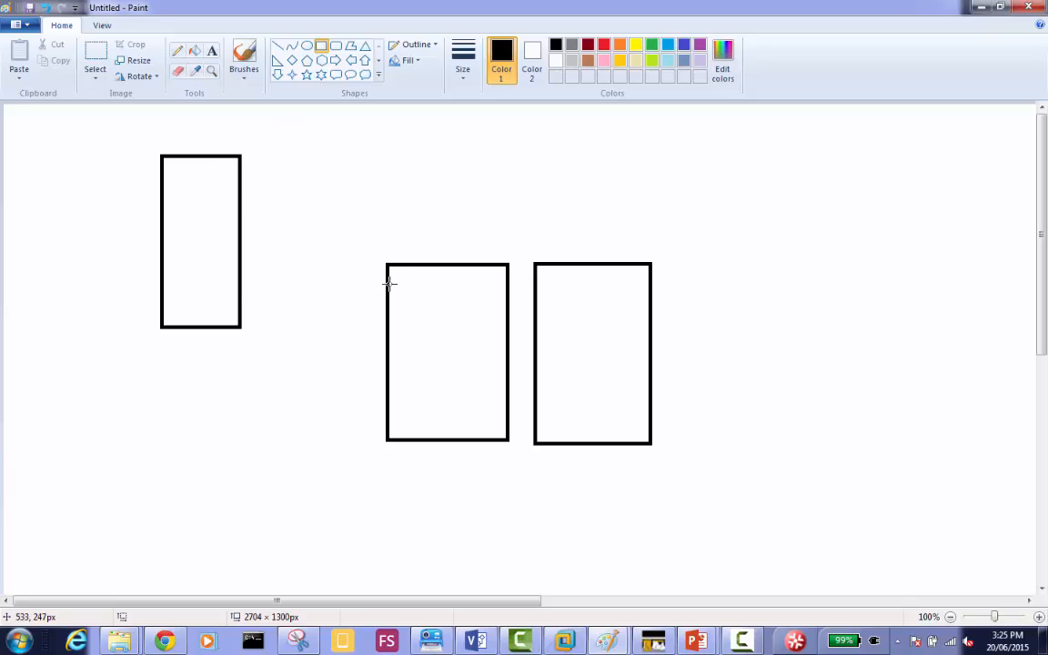
Start a new blank picture without saving the current one and draw a large upright rectangle on the left of the canvas.
key(ctrl+n)
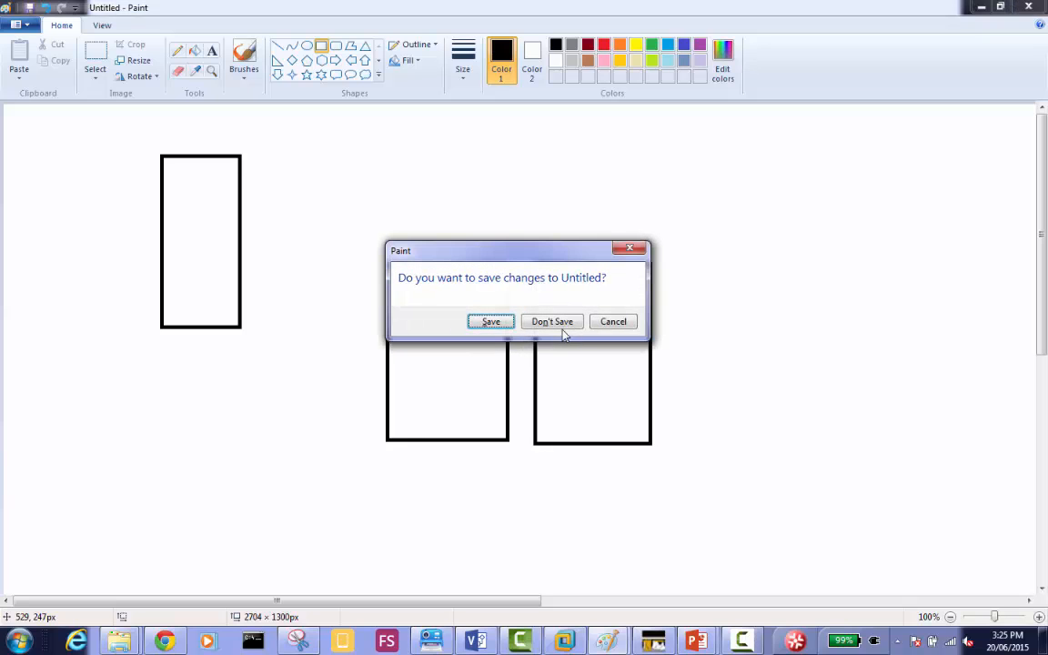
click(556, 328)
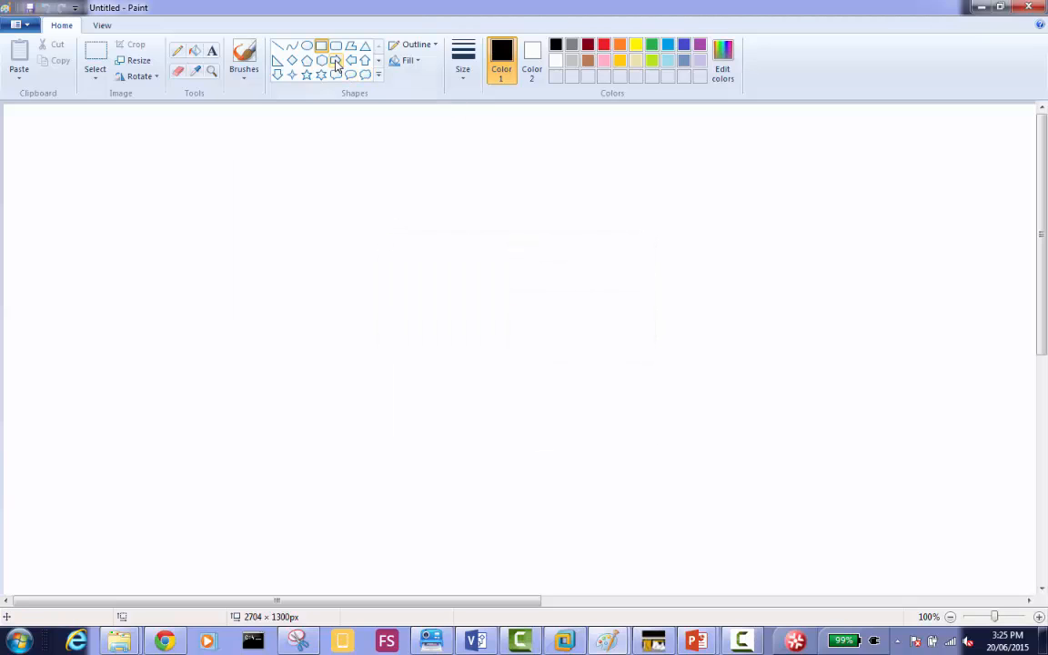
drag(118, 172, 234, 368)
click(441, 244)
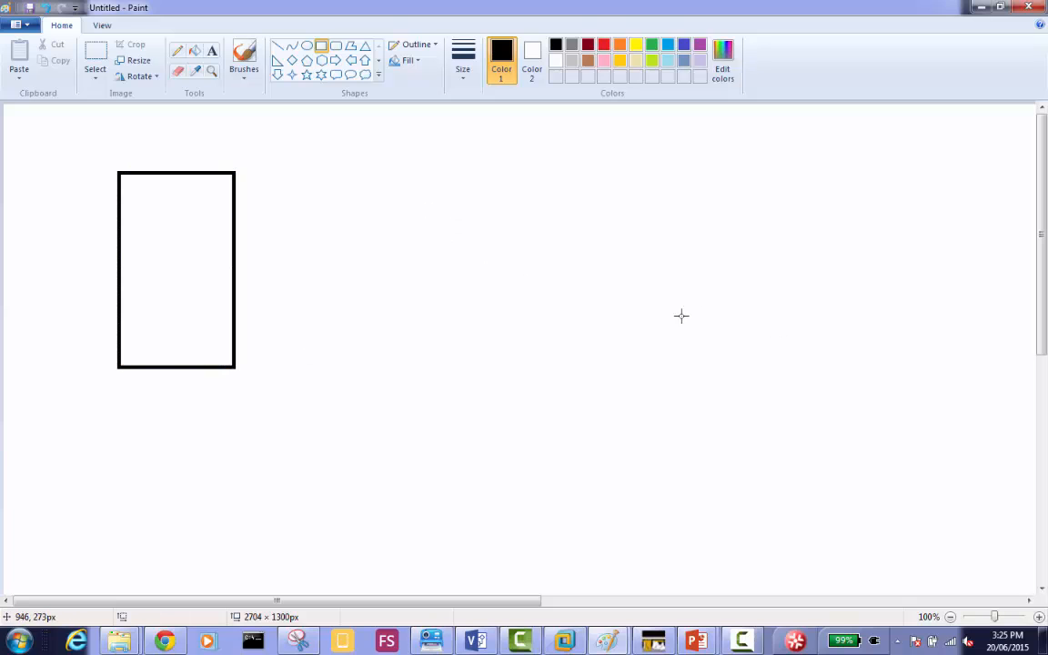
Draw four narrow upright rectangles in a row right of the large one, the first about 30 × 130 px, and undo the frame drawn around them.
drag(587, 319, 608, 417)
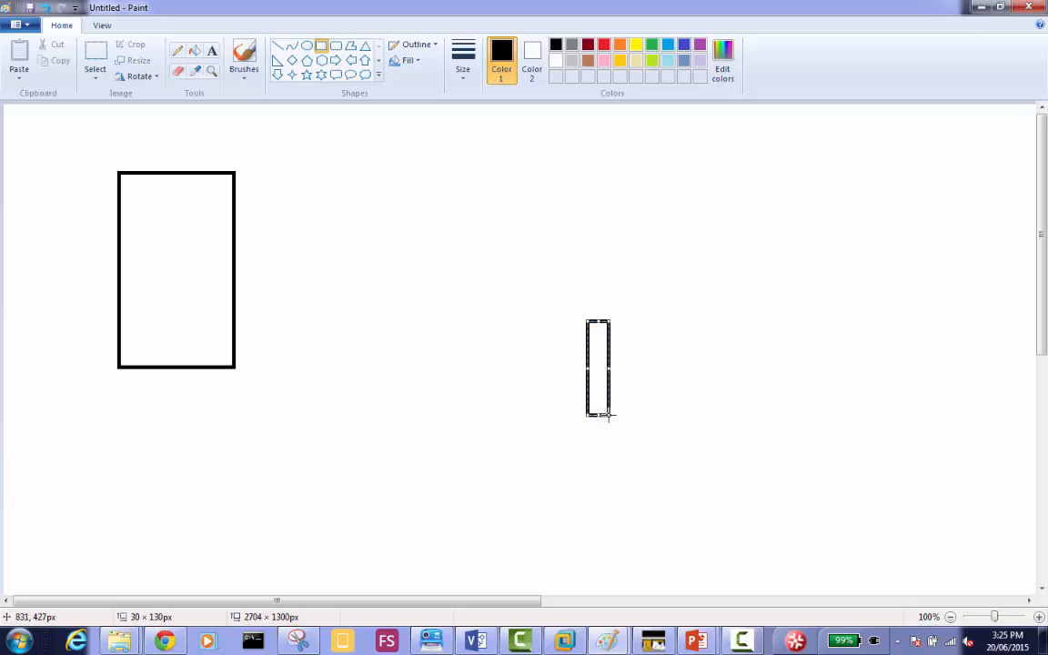
click(625, 325)
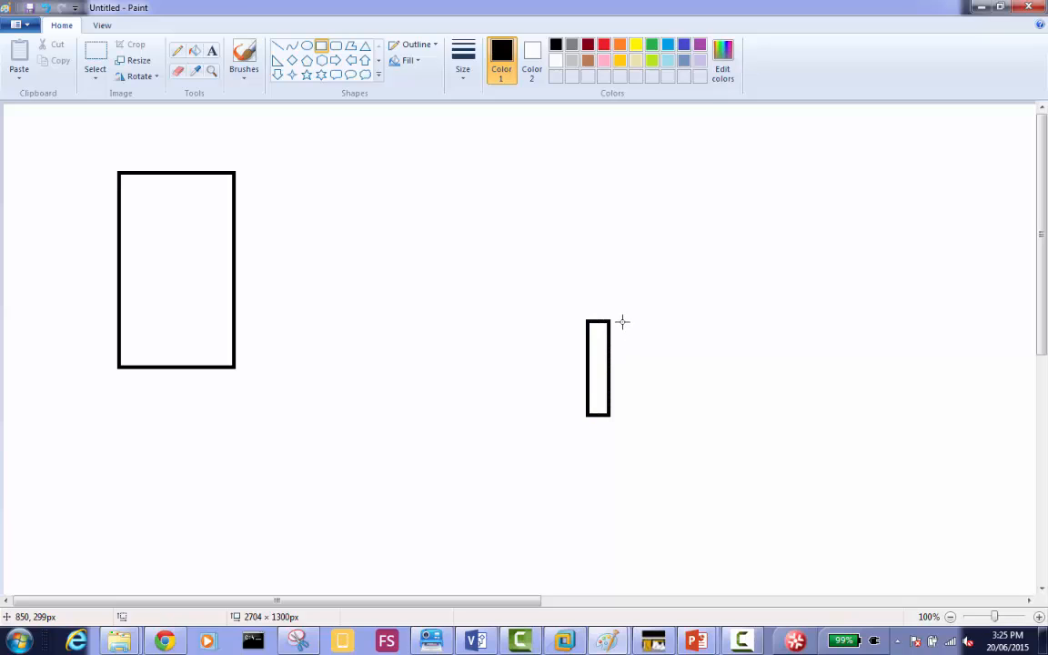
drag(621, 321, 655, 420)
drag(668, 321, 695, 418)
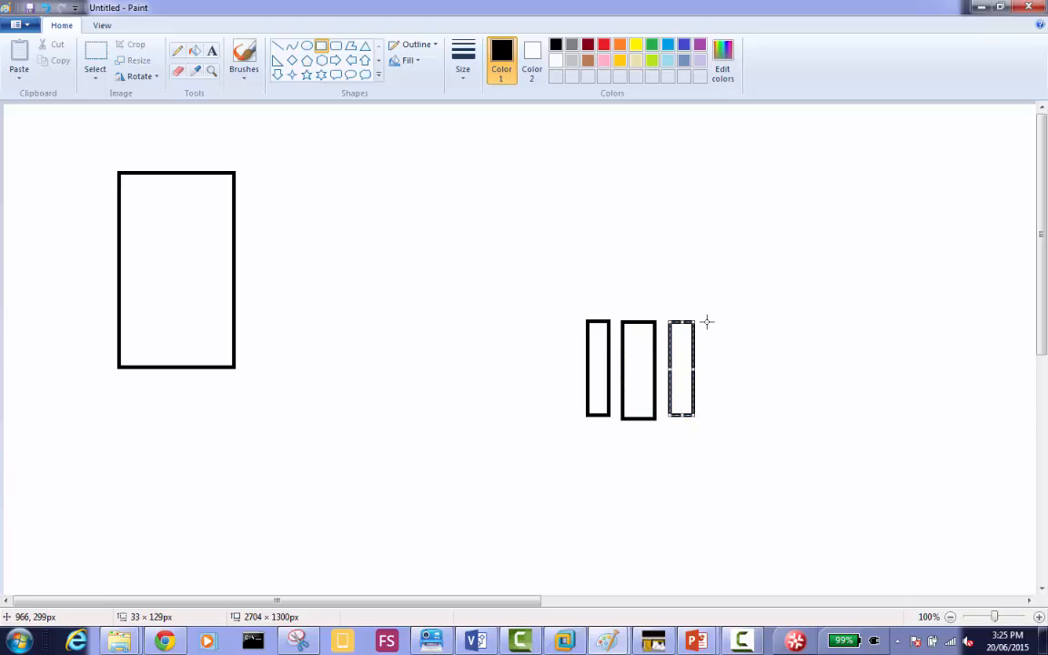
drag(734, 333, 520, 292)
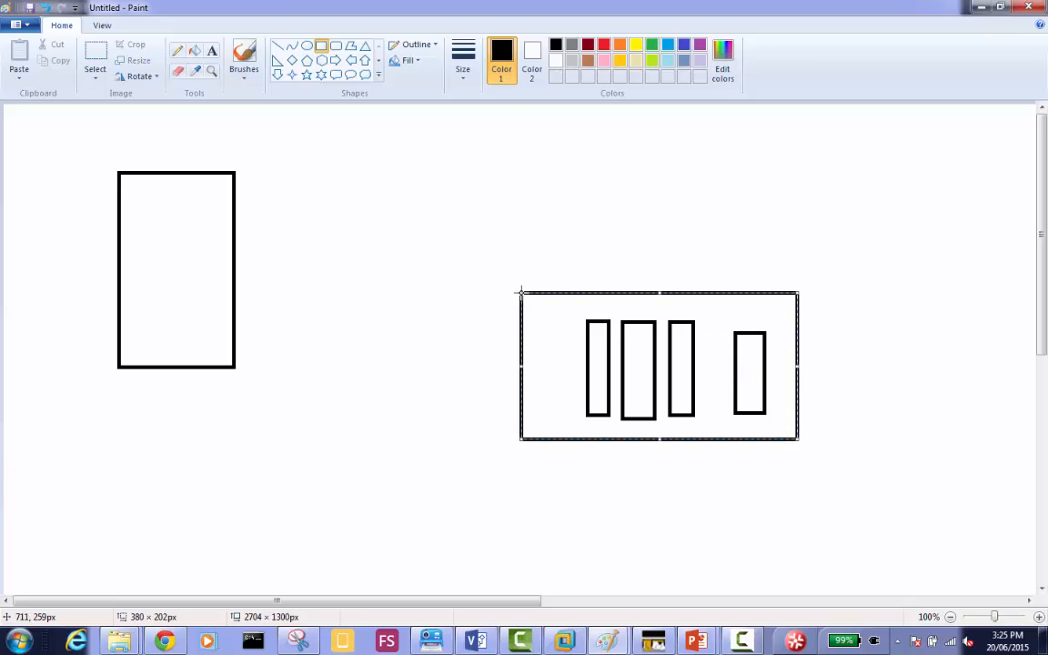
key(ctrl+z)
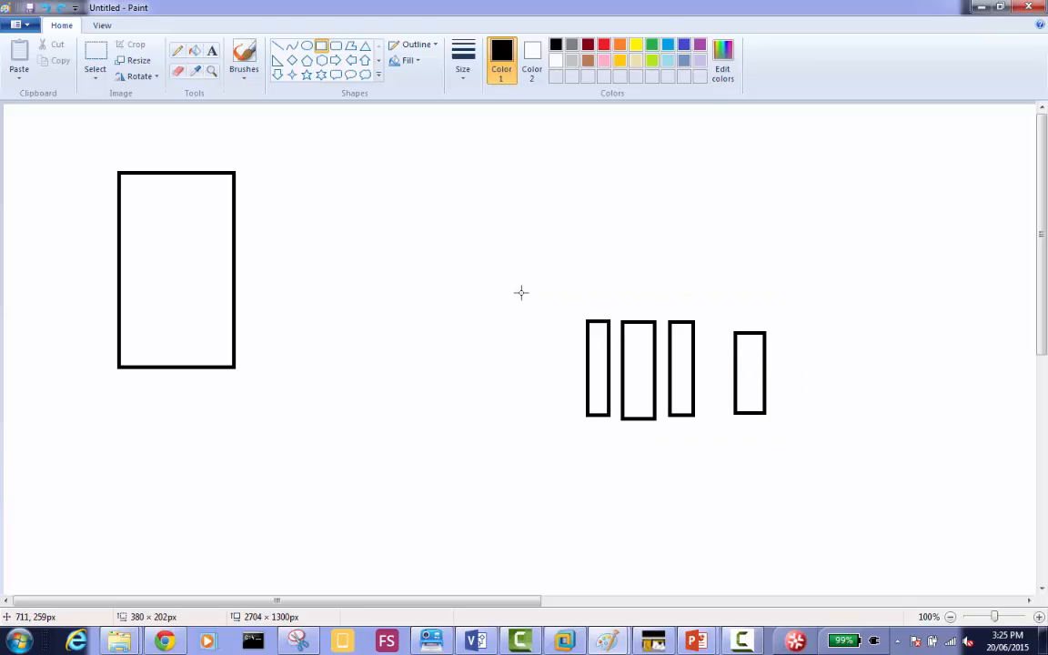
Copy the four narrow rectangles and place the duplicate row directly to the right of the originals.
click(100, 60)
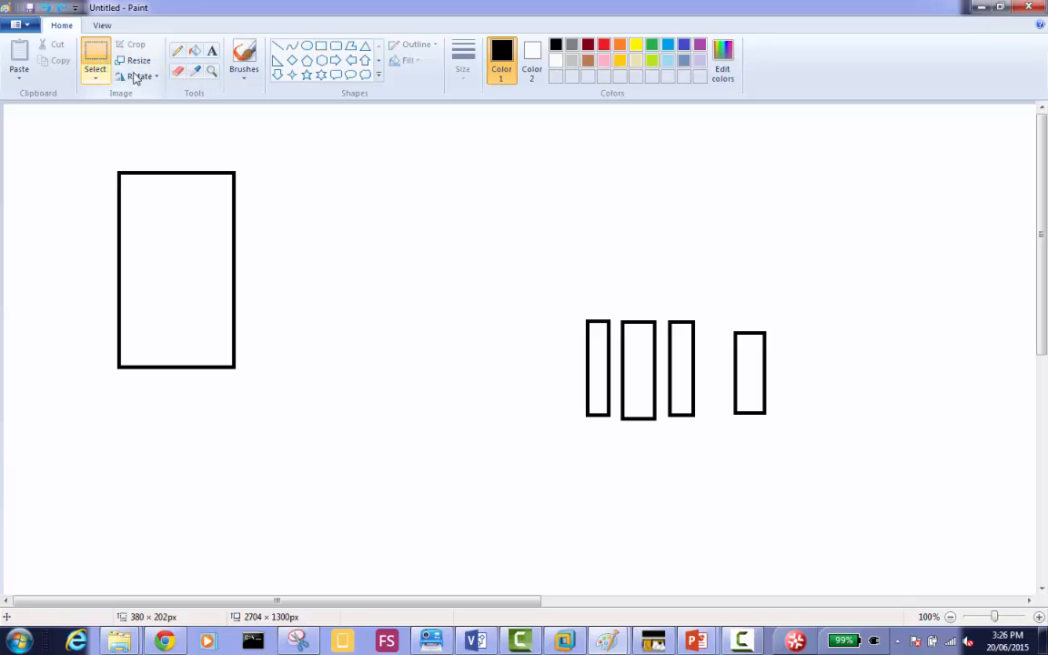
drag(578, 314, 769, 424)
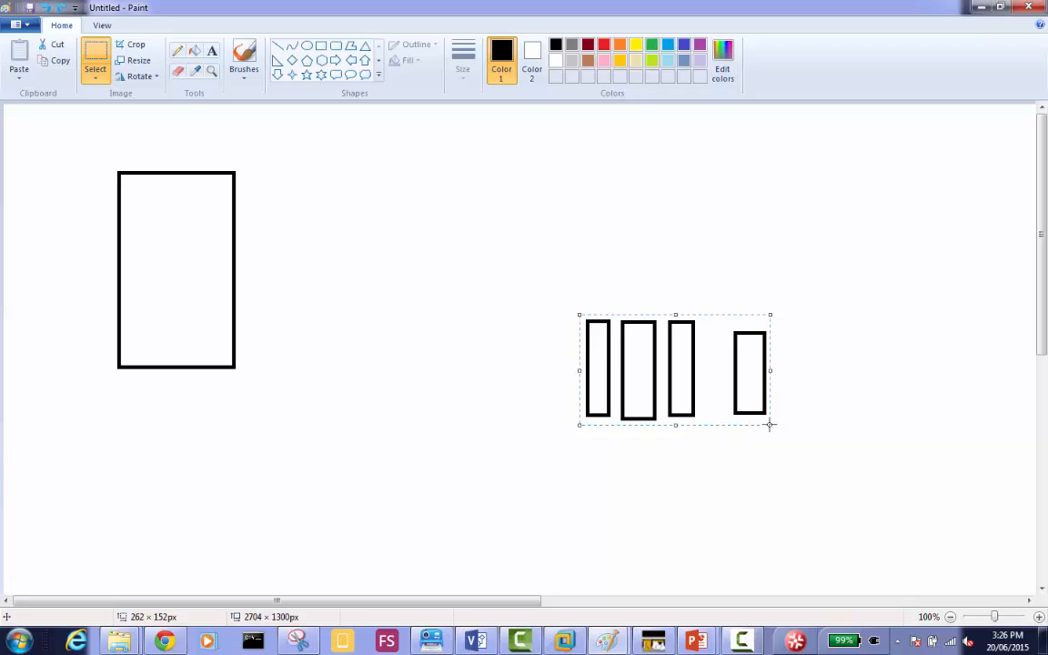
key(ctrl+c)
key(ctrl+v)
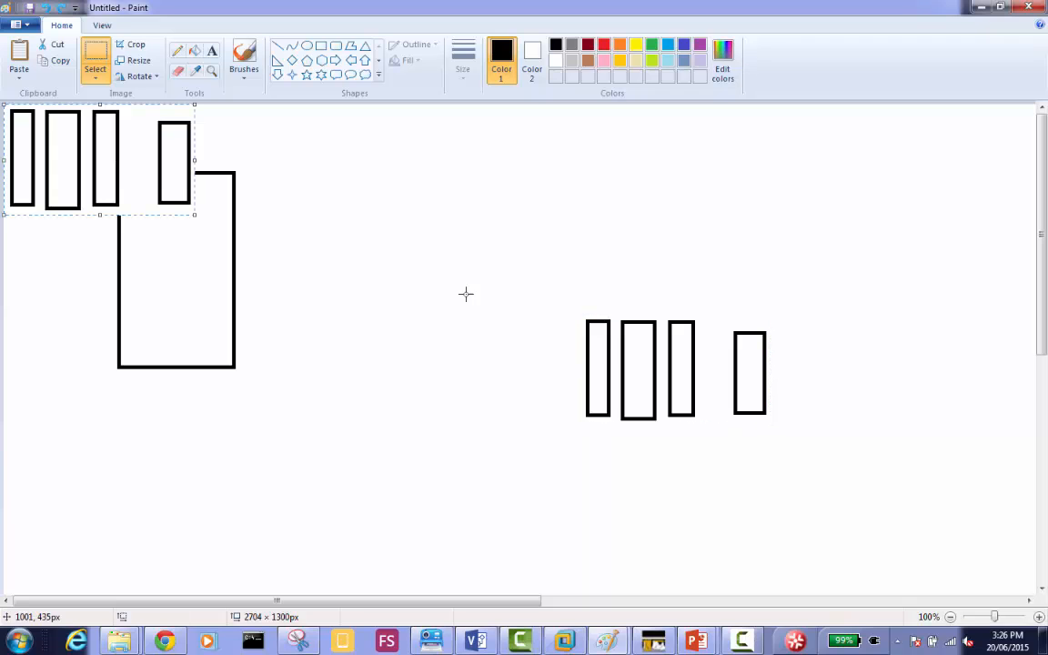
drag(124, 159, 880, 366)
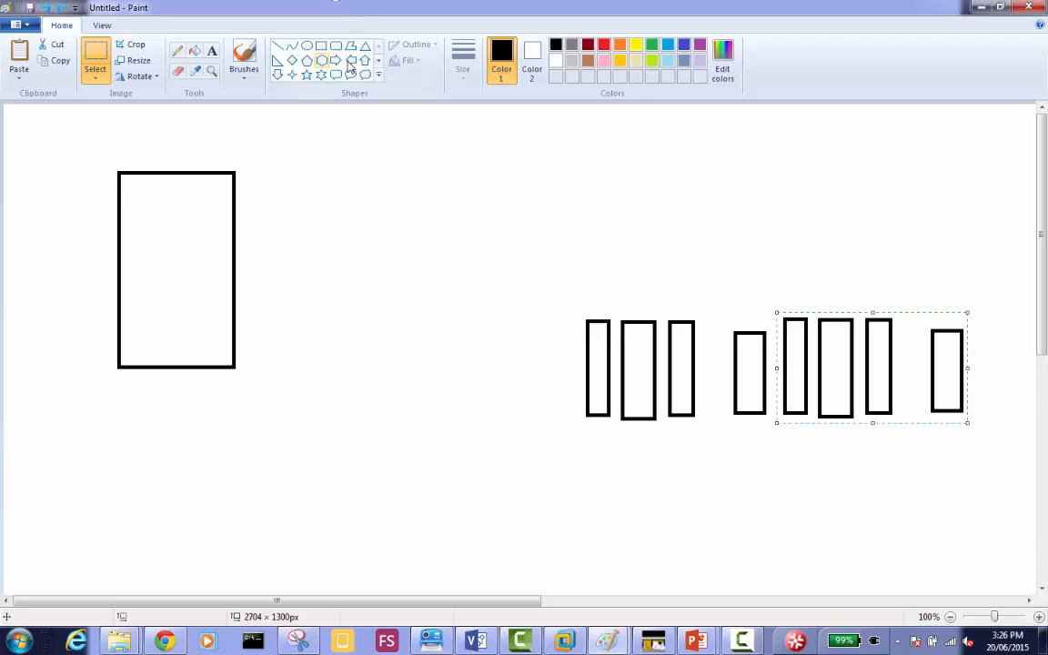
Add the red label "Windows Client machines" above the row of narrow rectangles, widening its text box so it fits on one line.
click(603, 44)
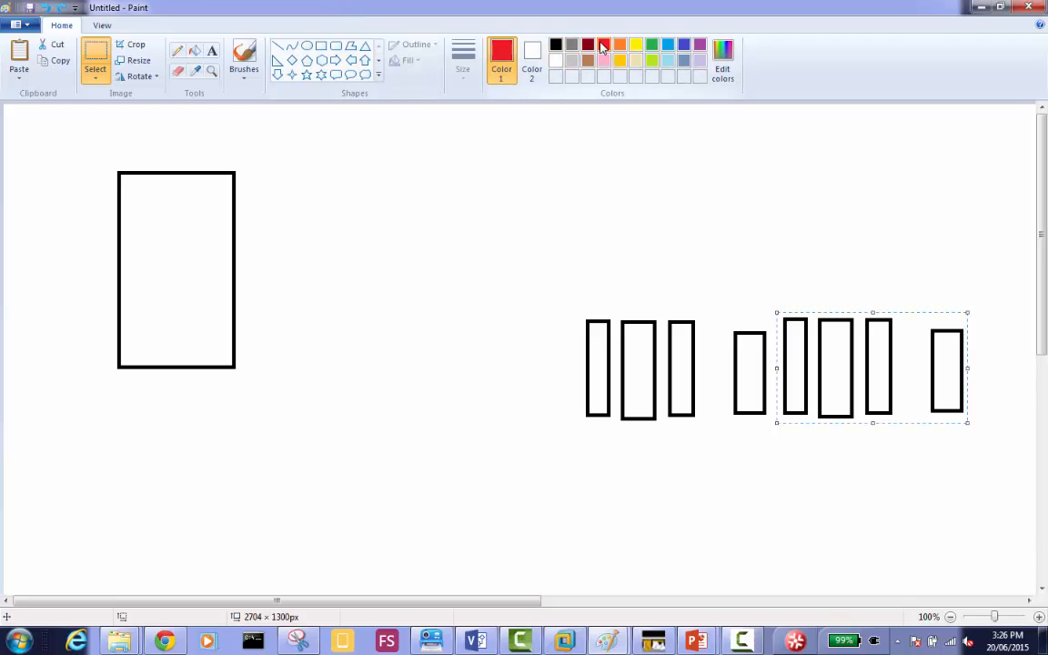
click(212, 50)
click(623, 277)
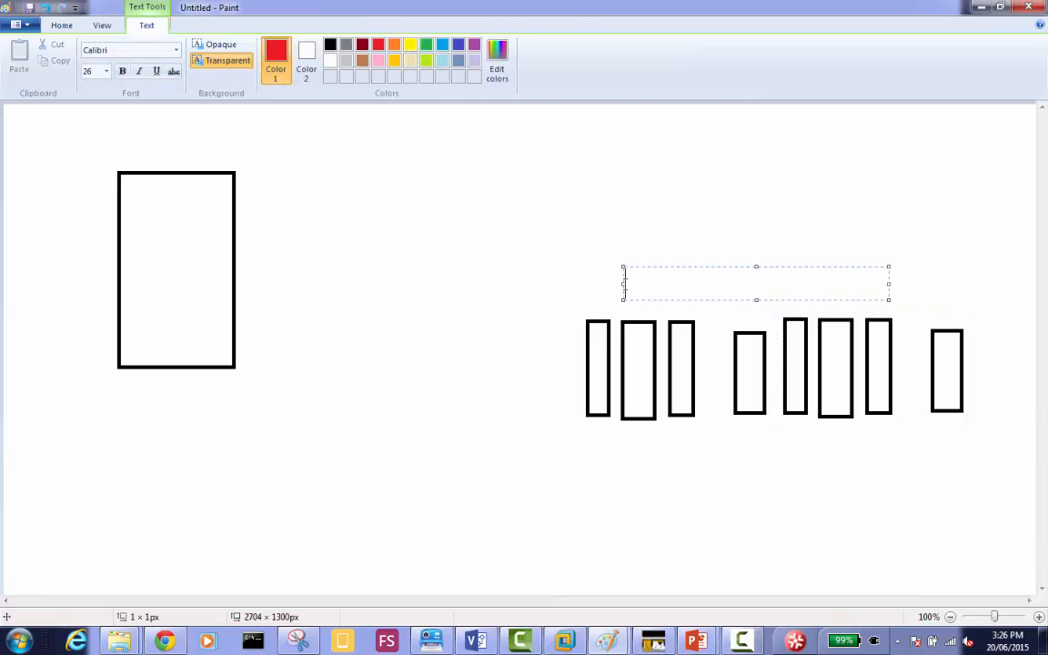
text(Windows Clie)
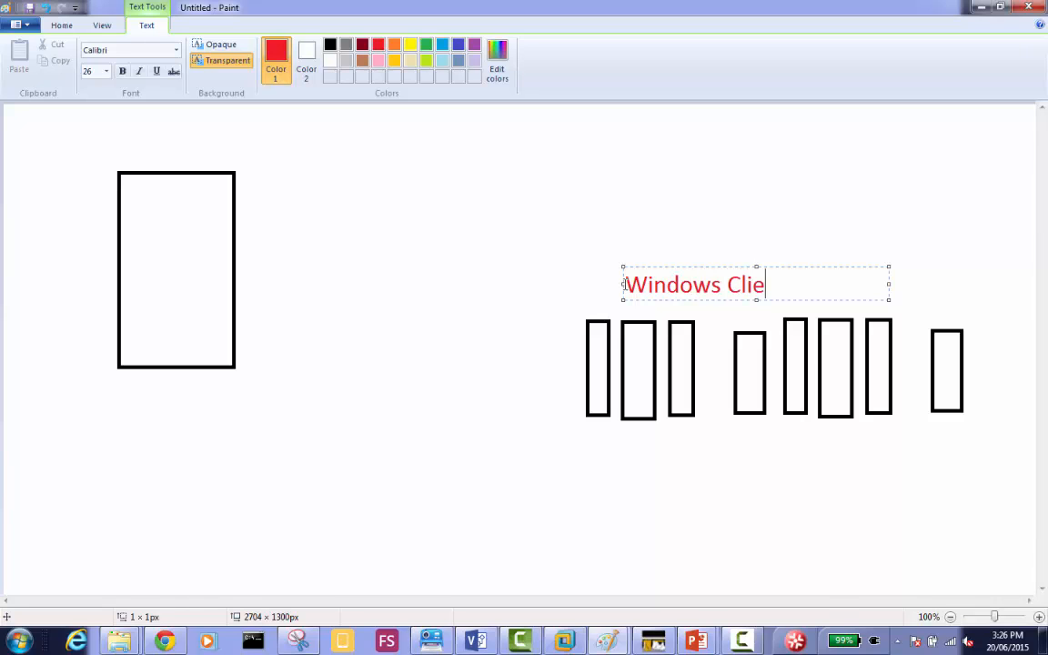
text(nt machines)
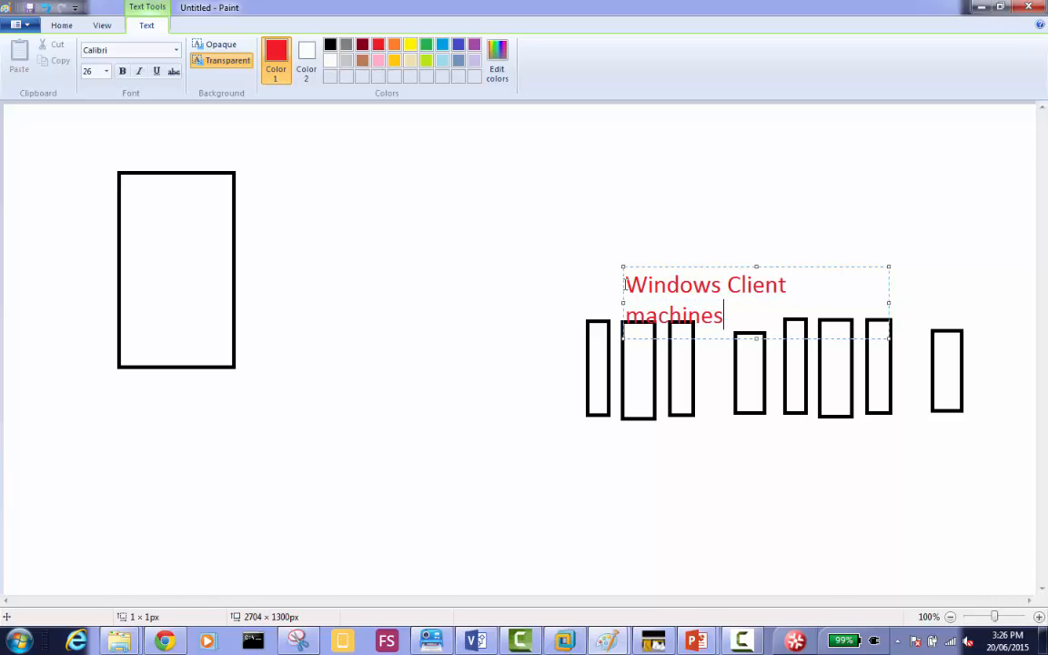
drag(889, 304, 921, 301)
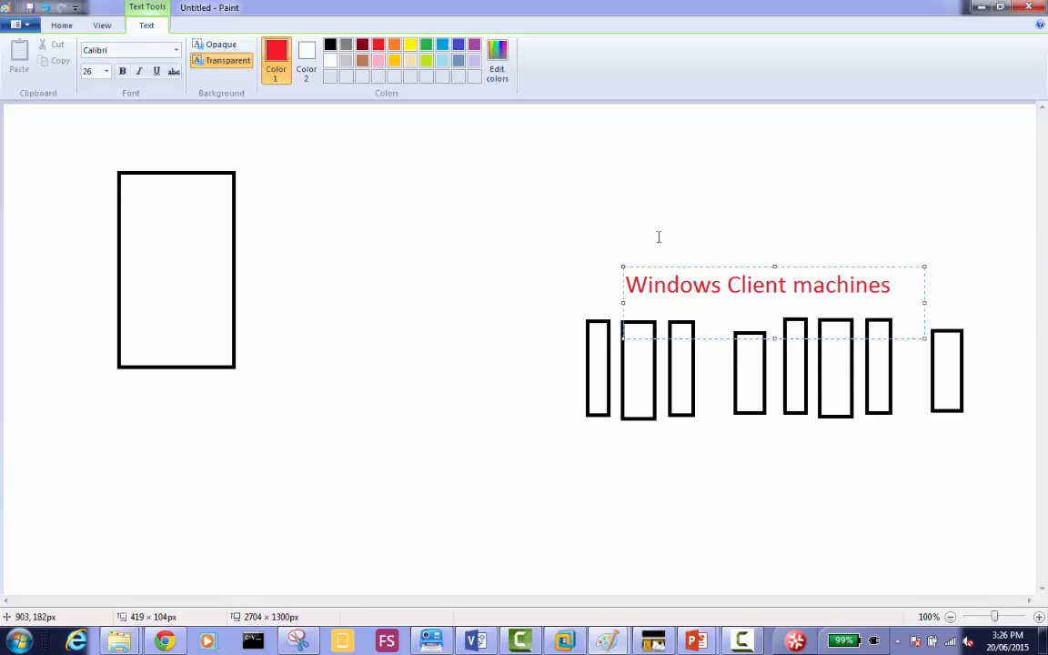
click(633, 251)
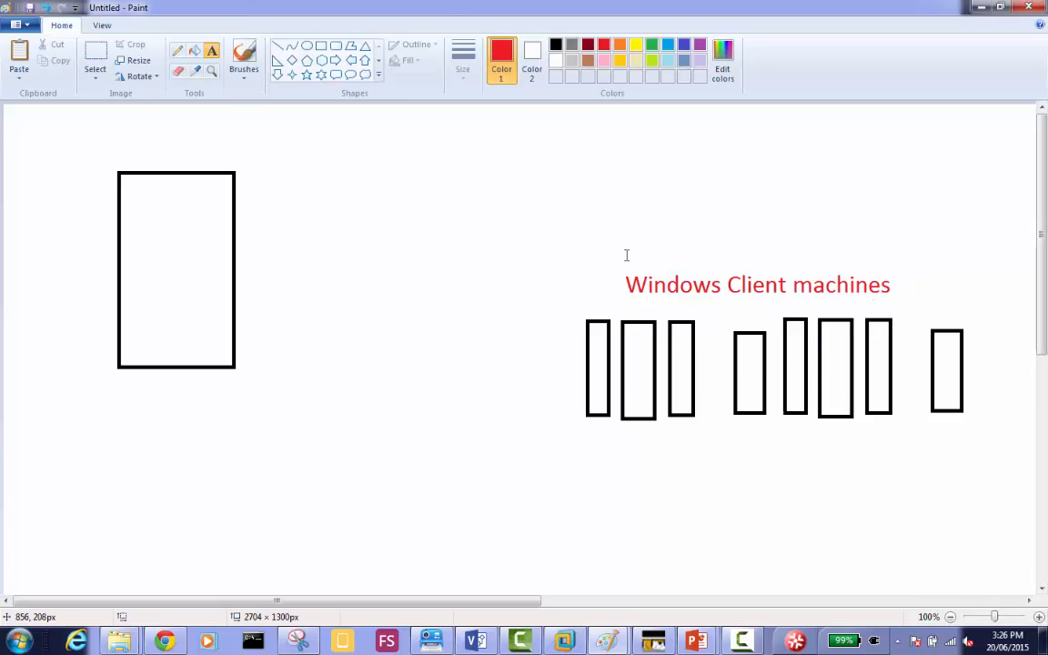
Add the red text "they are all baremetal" just above the "Windows Client machines" label.
click(625, 254)
text(they are all)
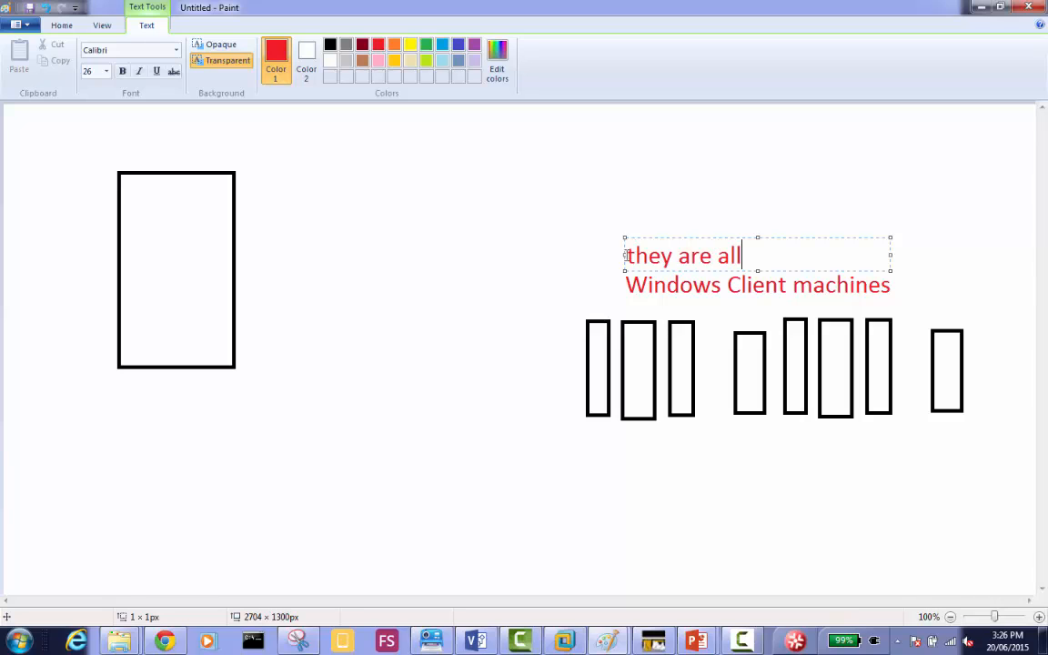
text( baremetal)
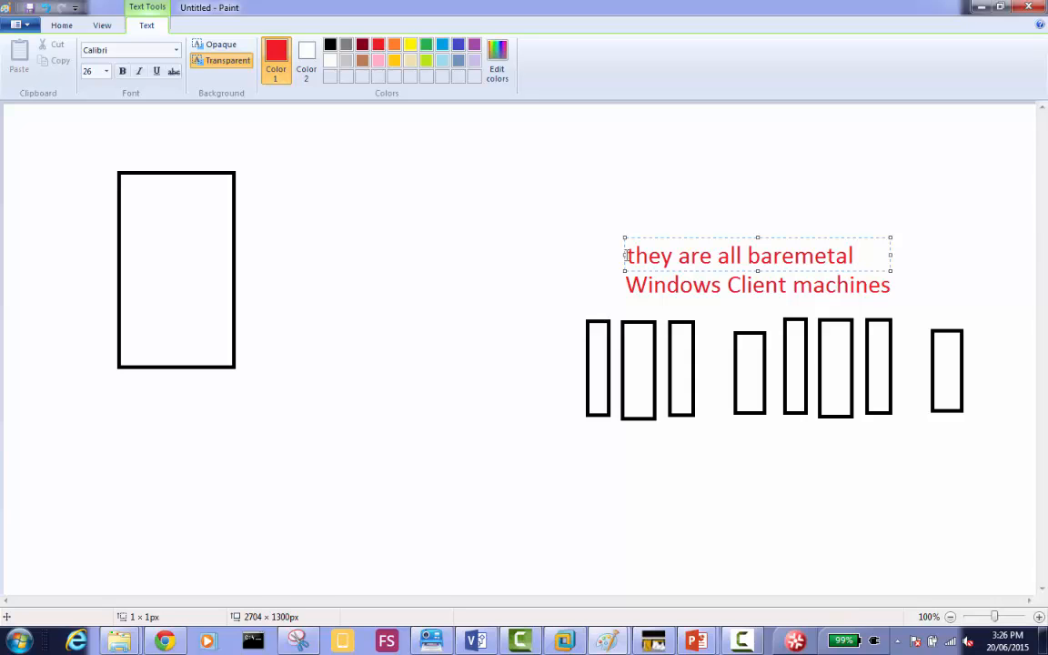
click(633, 222)
Add the red text "500 new machines" above the "they are all baremetal" line.
click(633, 222)
text(500 n)
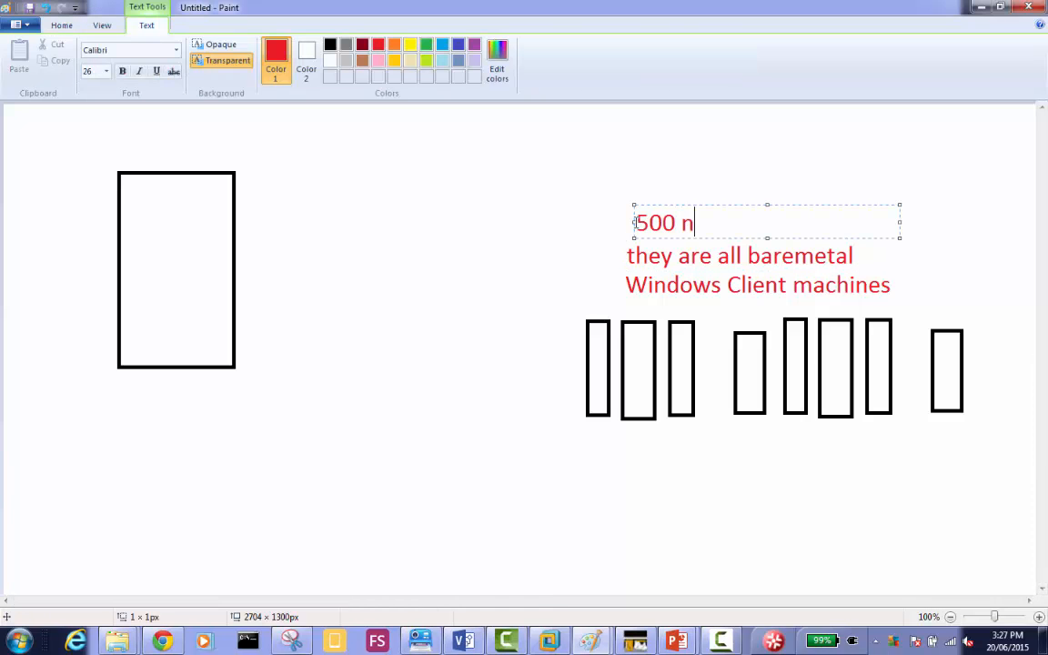
text(ew machines)
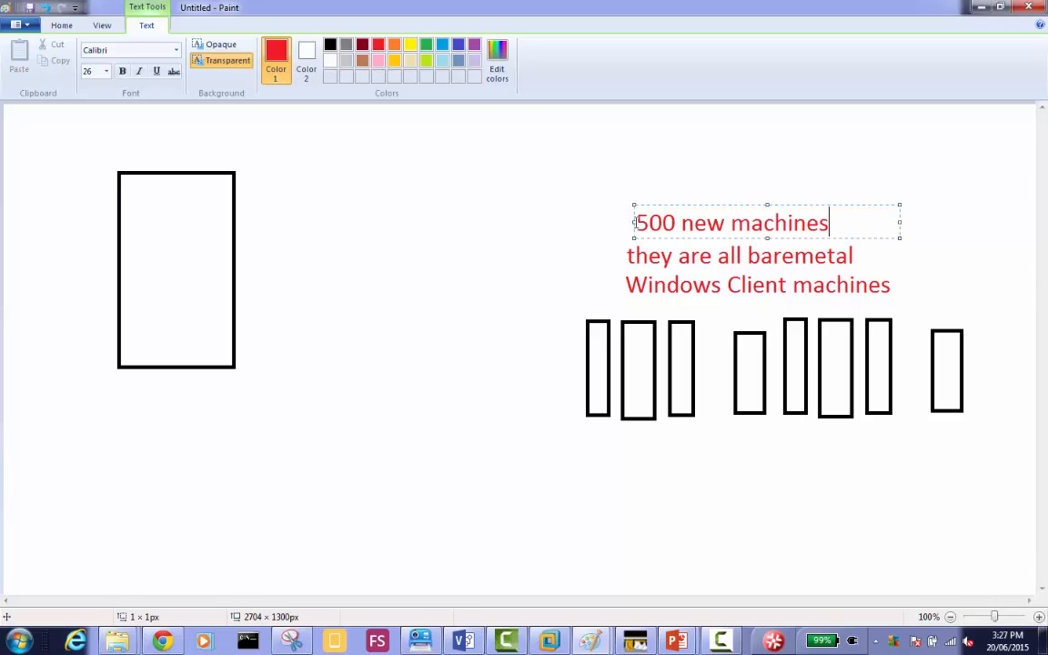
click(597, 215)
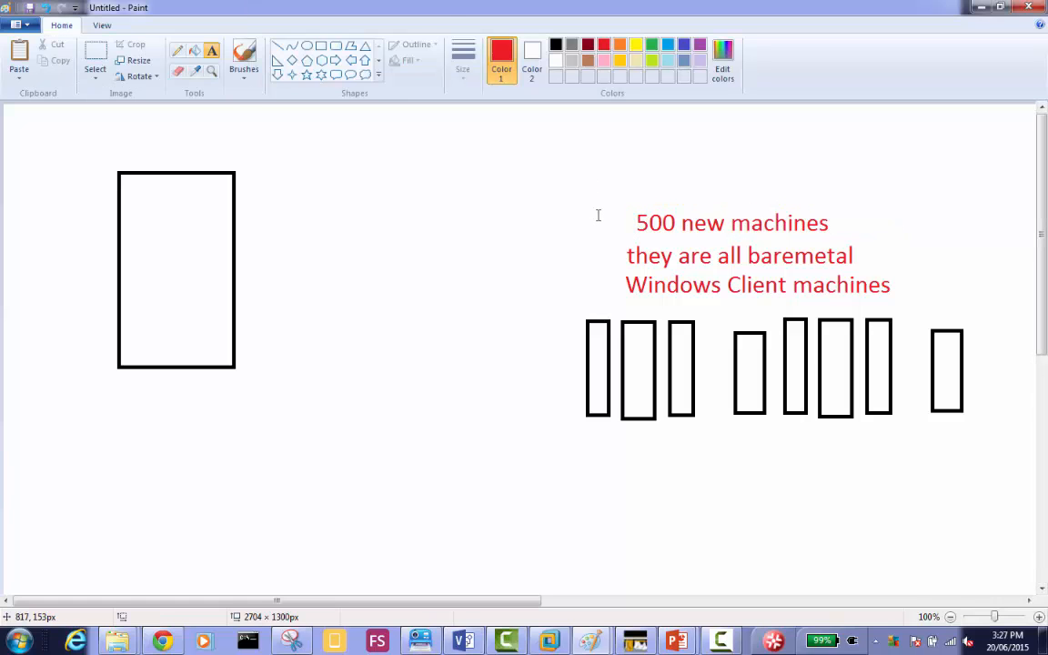
Write a light blue list below the narrow rectangles with the lines "Deploy windows 7", "MsOffice" and "Adobe Reader".
click(668, 47)
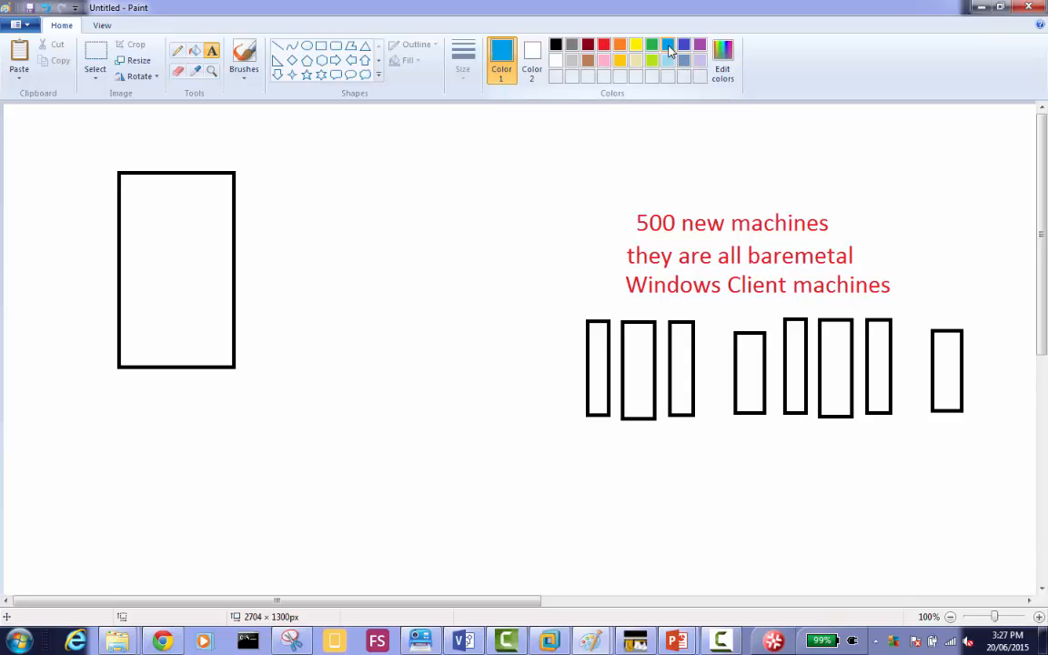
click(575, 455)
text(Deploy )
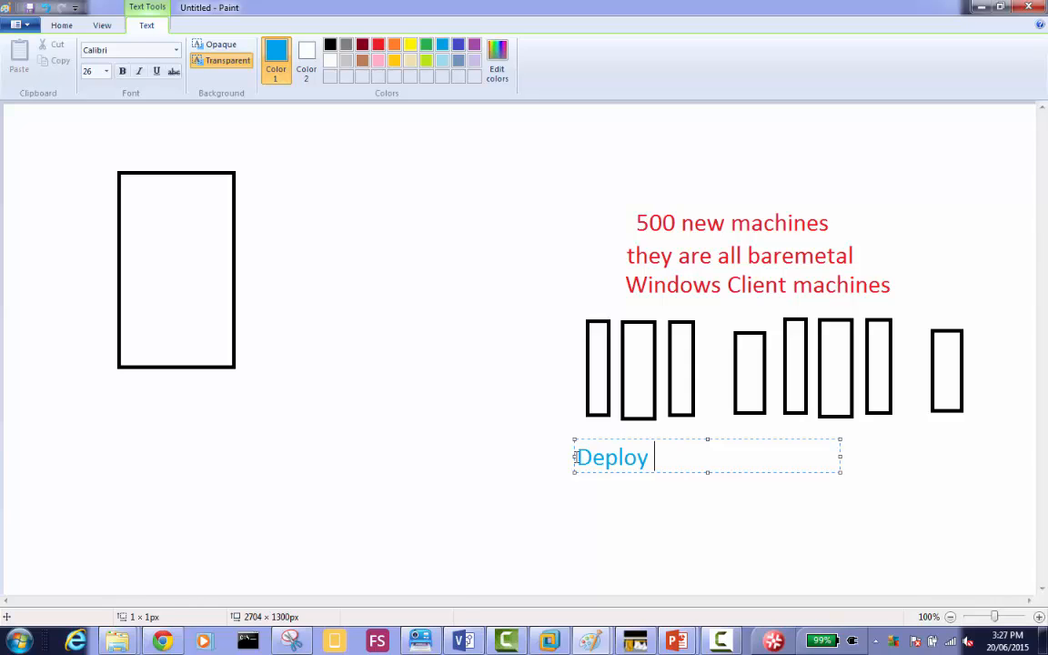
text(windows 7)
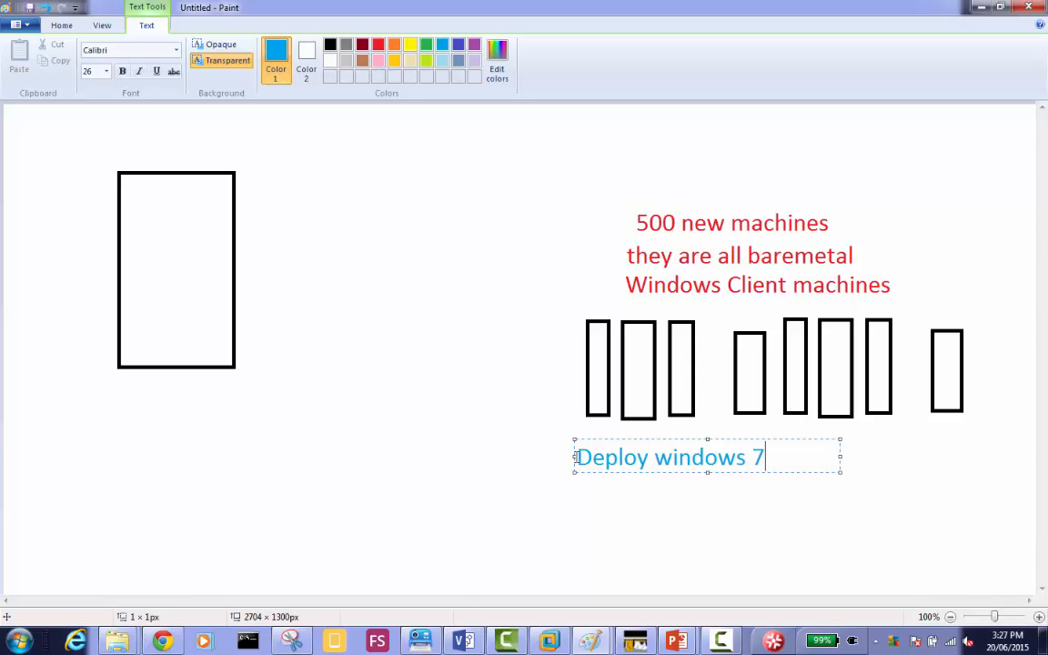
key(Return)
text(MsO)
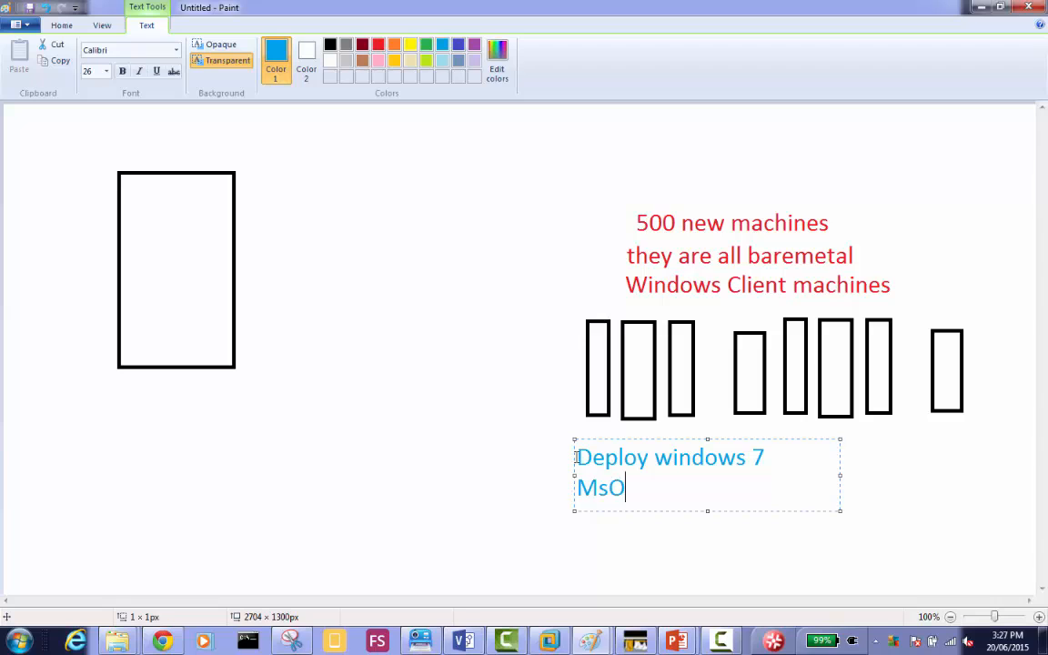
text(ffice)
key(Return)
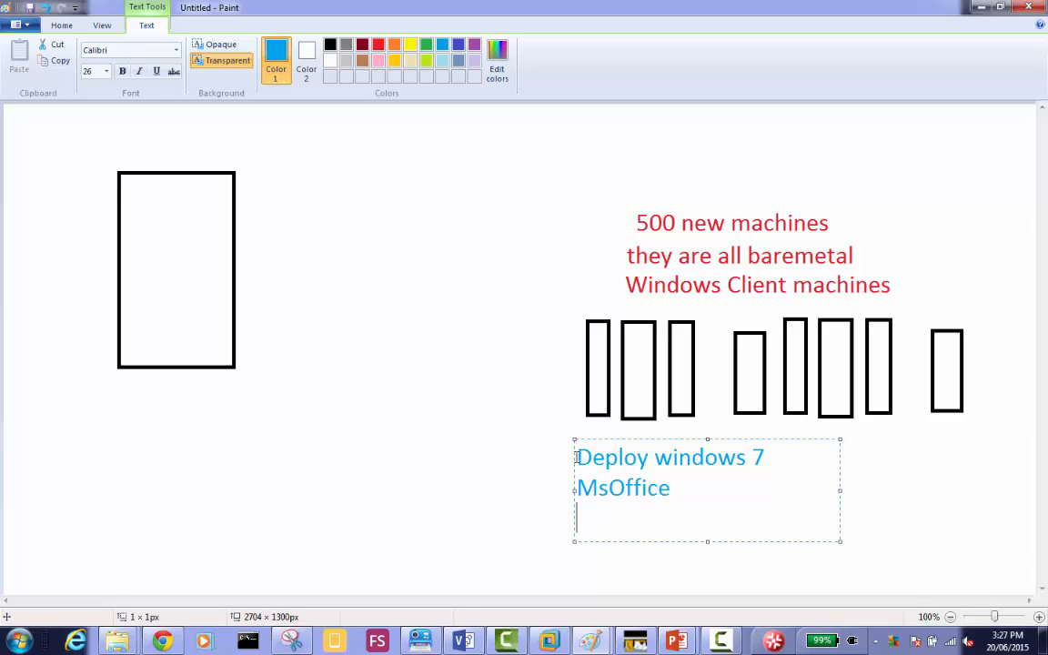
text(Adobe)
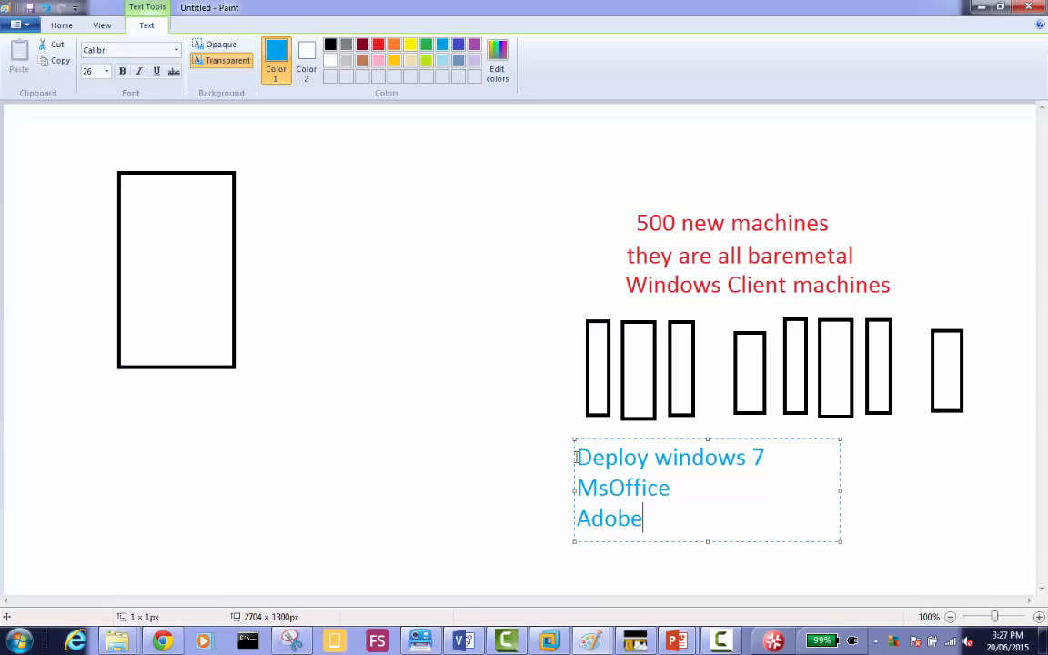
text( Reader)
key(Return)
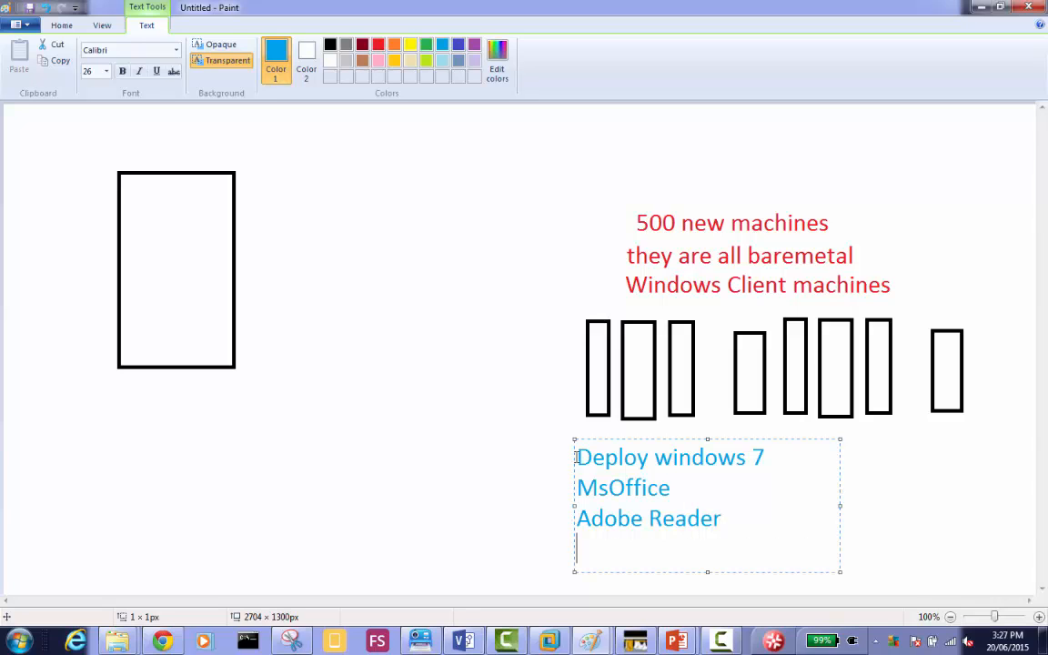
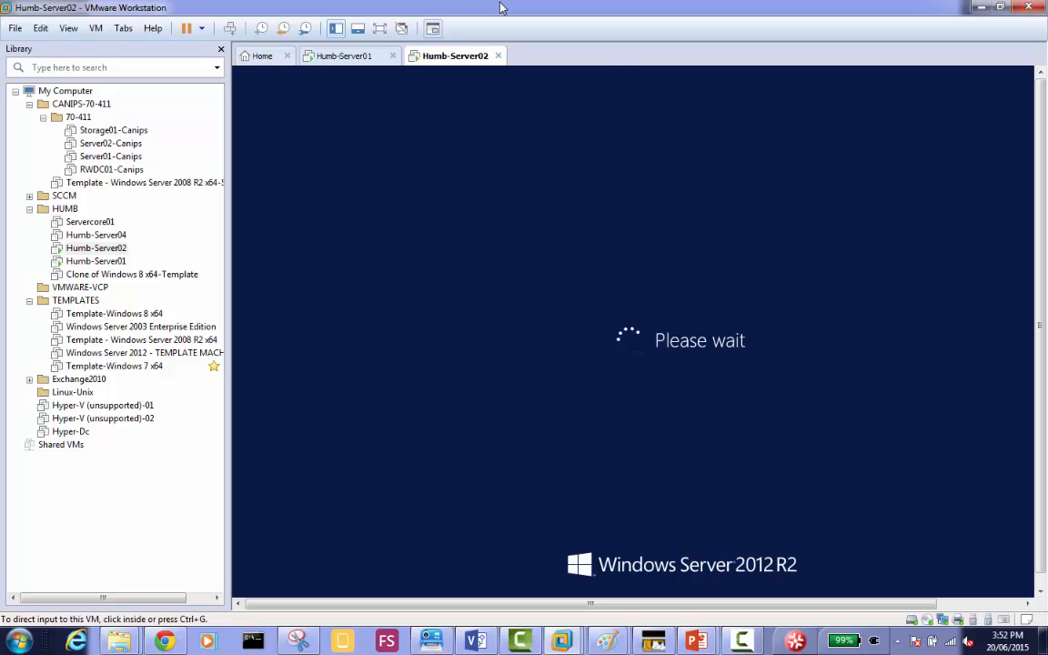
Switch to the Humb-Server01 virtual machine in VMware Workstation, sign in with the account password, and hide the virtual machine library.
click(345, 57)
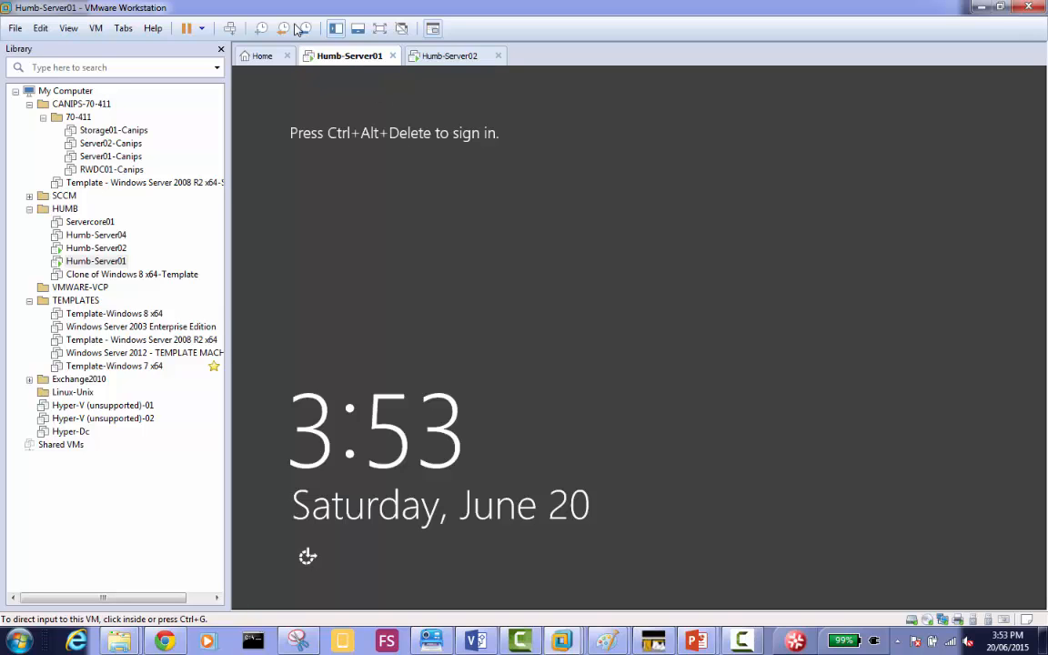
click(229, 28)
click(653, 255)
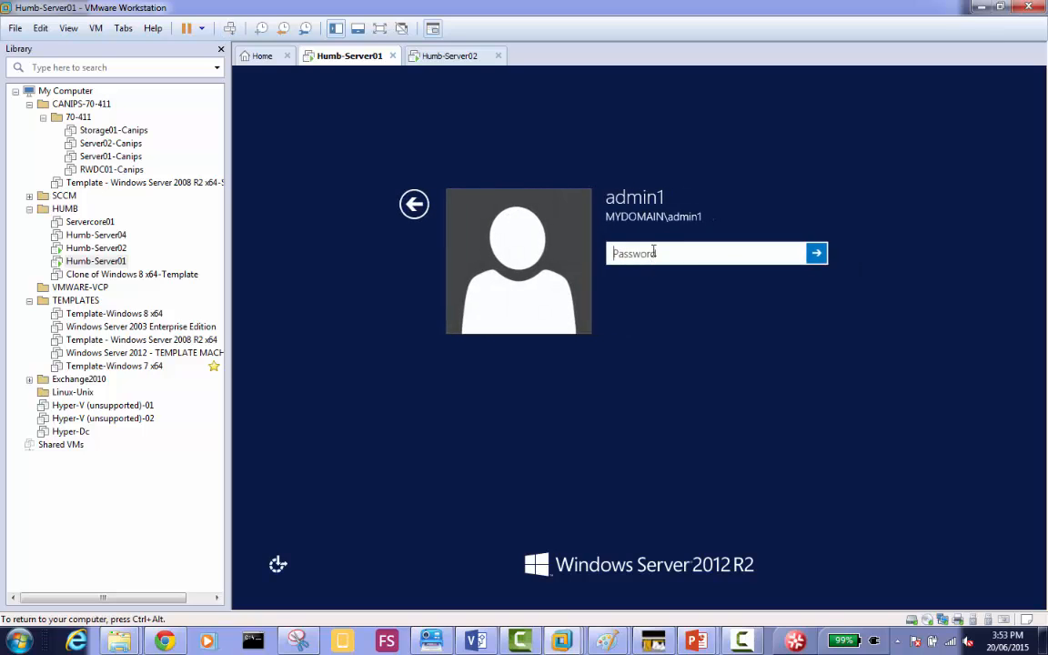
text(Pa$$w0rd)
key(Return)
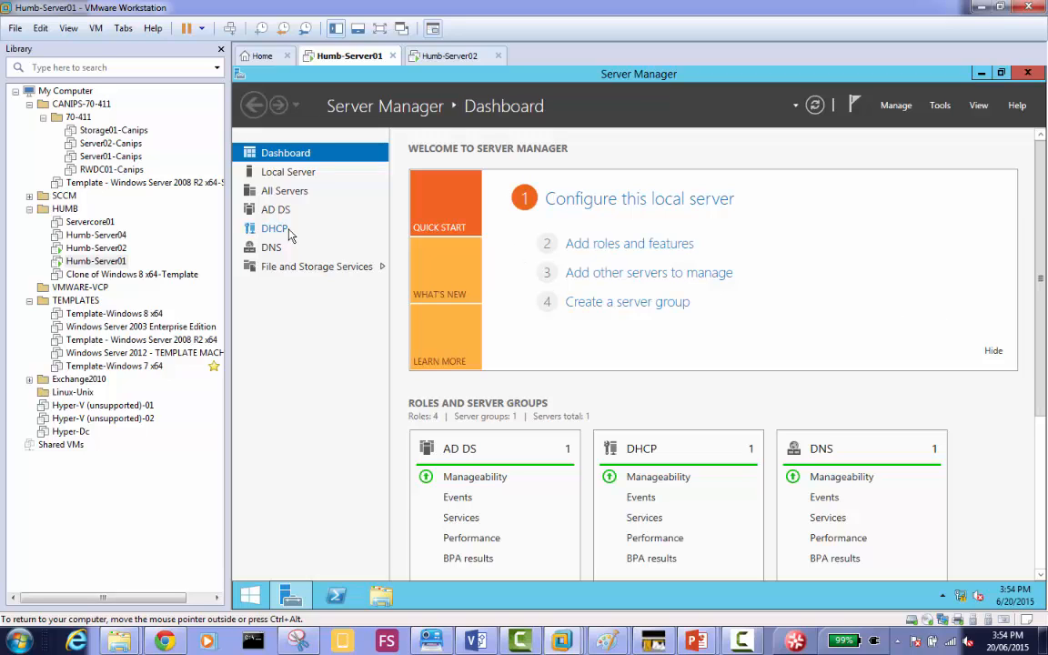
click(220, 51)
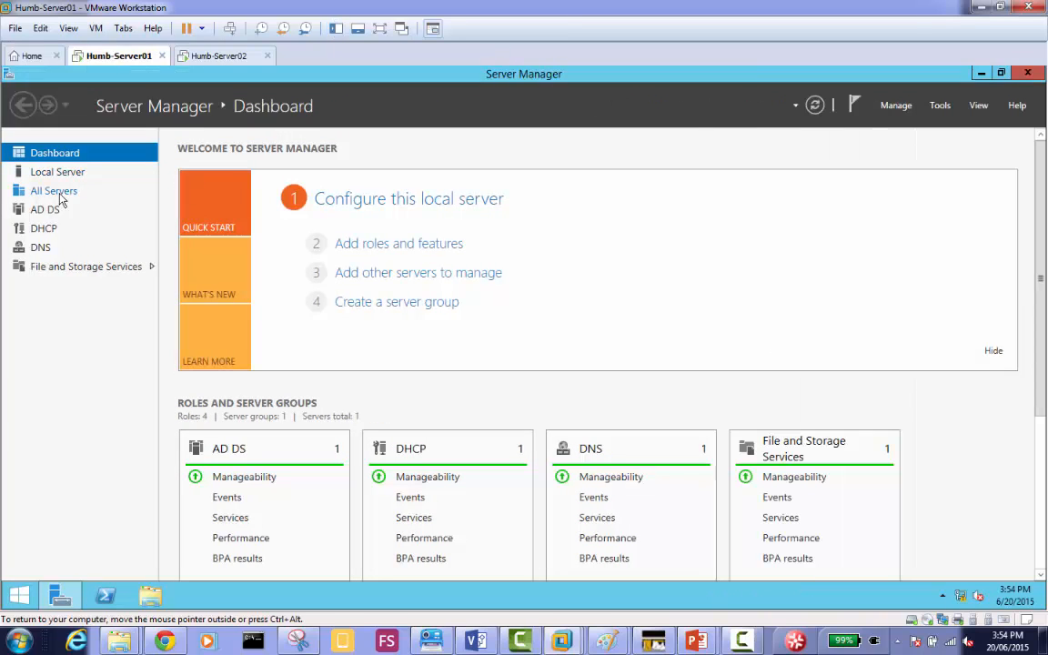
Examine the AD DS, DHCP, DNS and Local Server pages in Server Manager to check the server's installed roles.
click(51, 209)
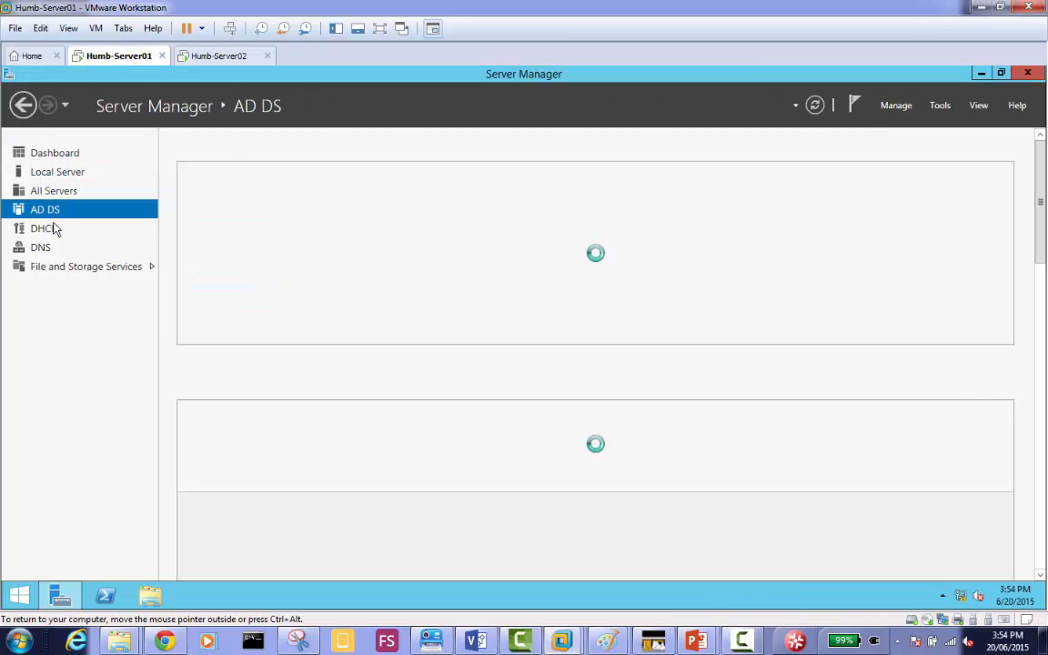
click(53, 228)
click(52, 254)
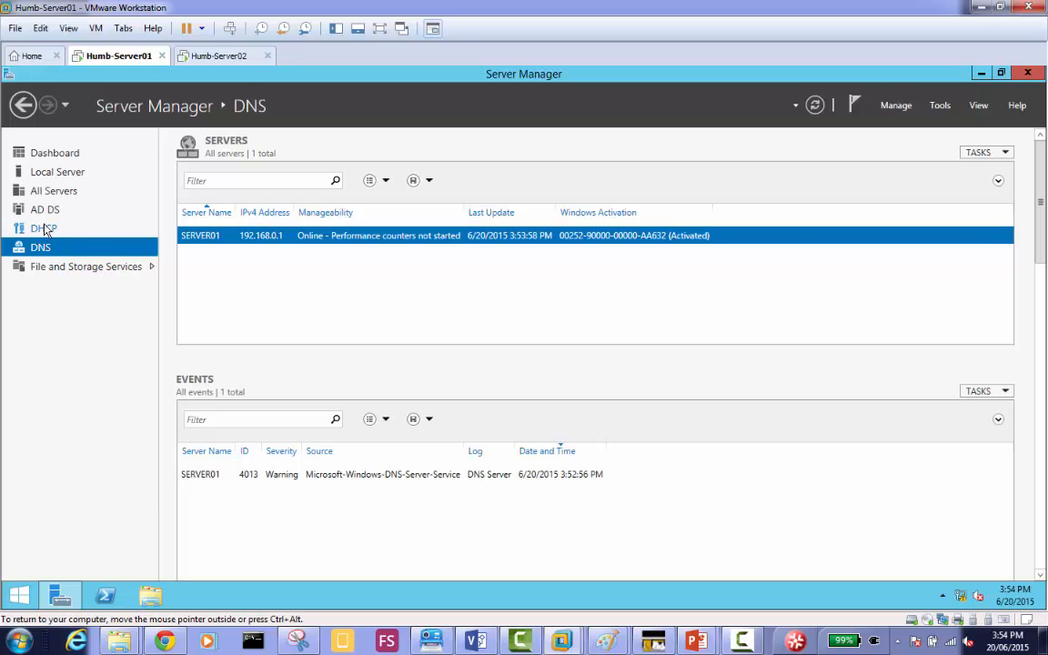
click(44, 229)
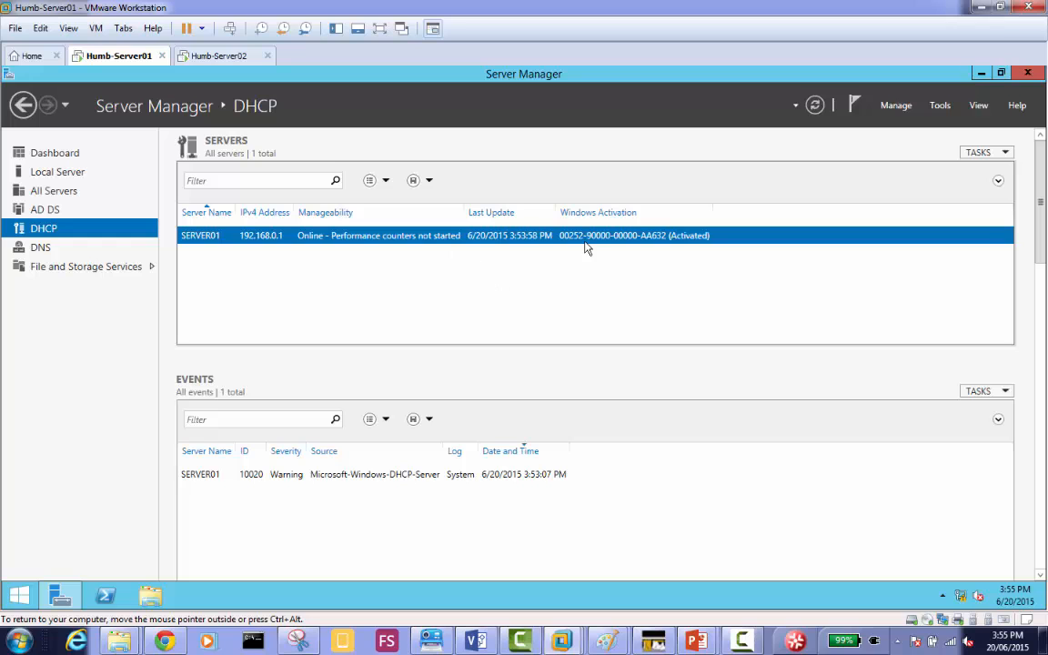
click(62, 167)
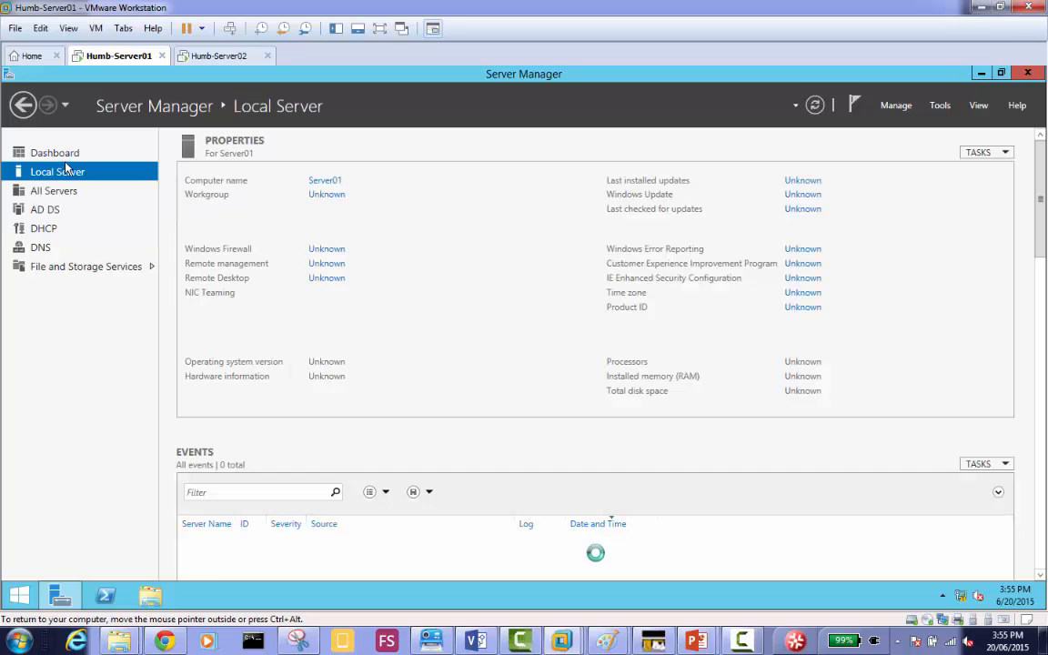
Start adding roles and features from the dashboard and choose Server01.MyDomain.local from the server pool as the destination server.
click(65, 160)
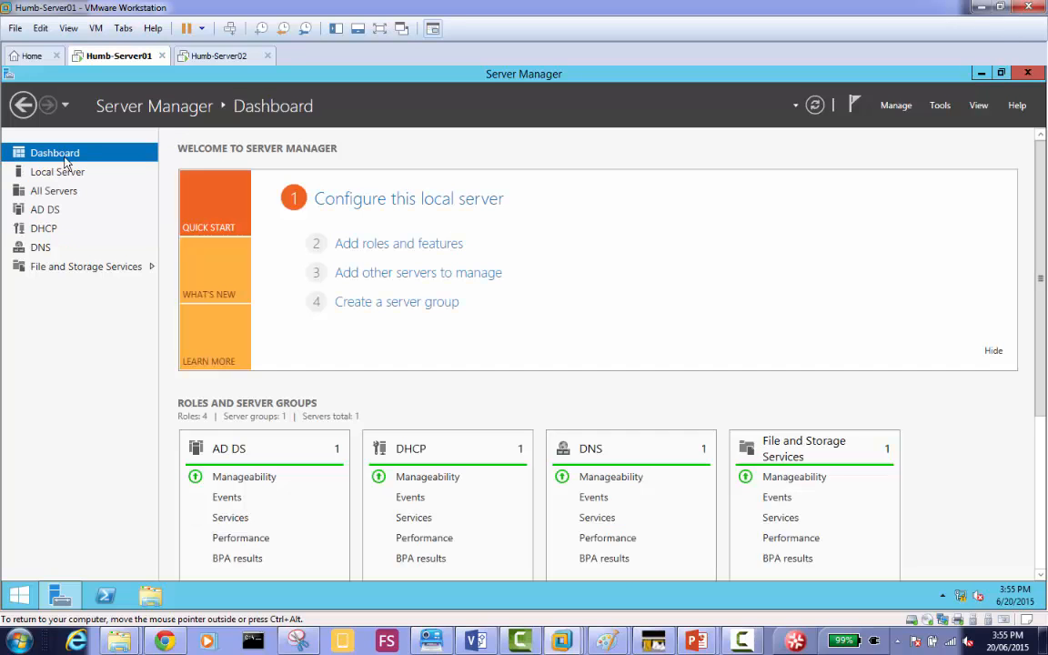
click(417, 245)
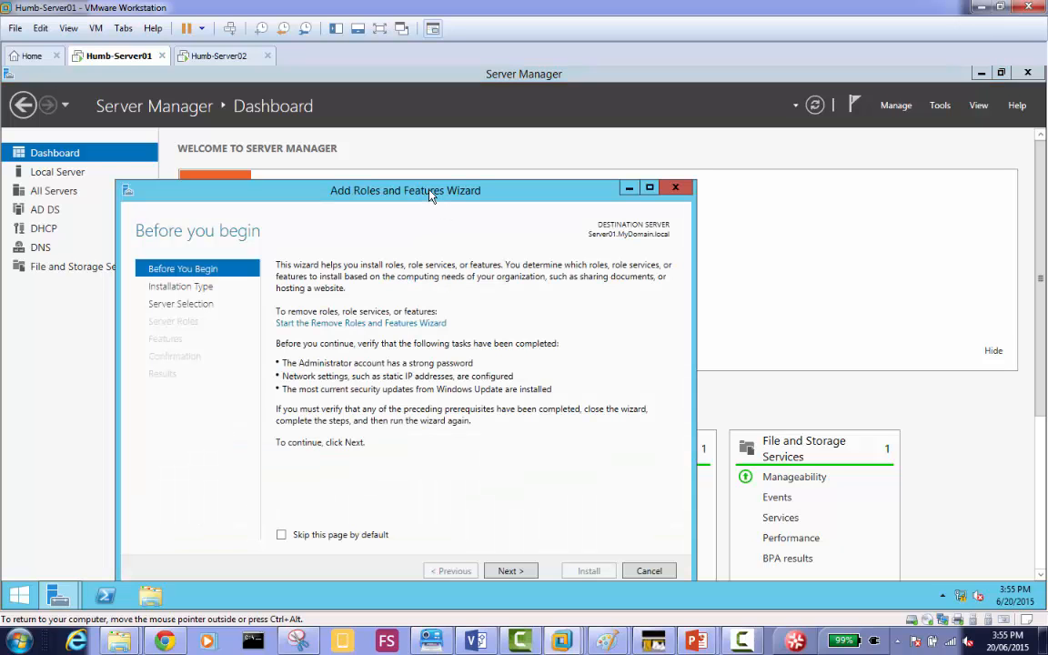
drag(432, 196, 432, 142)
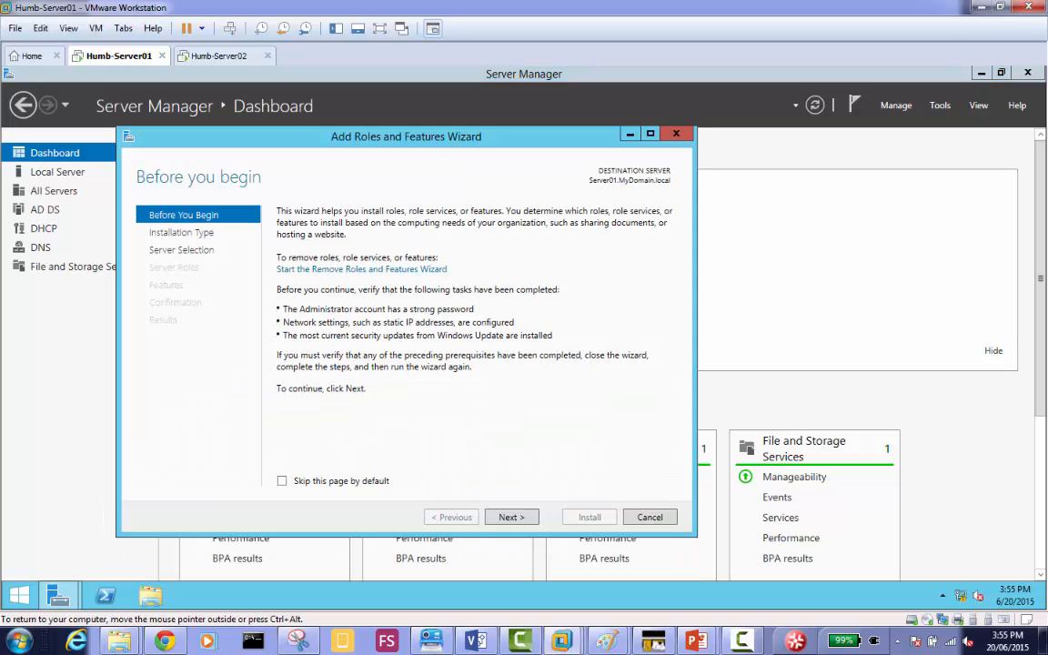
click(510, 516)
click(510, 517)
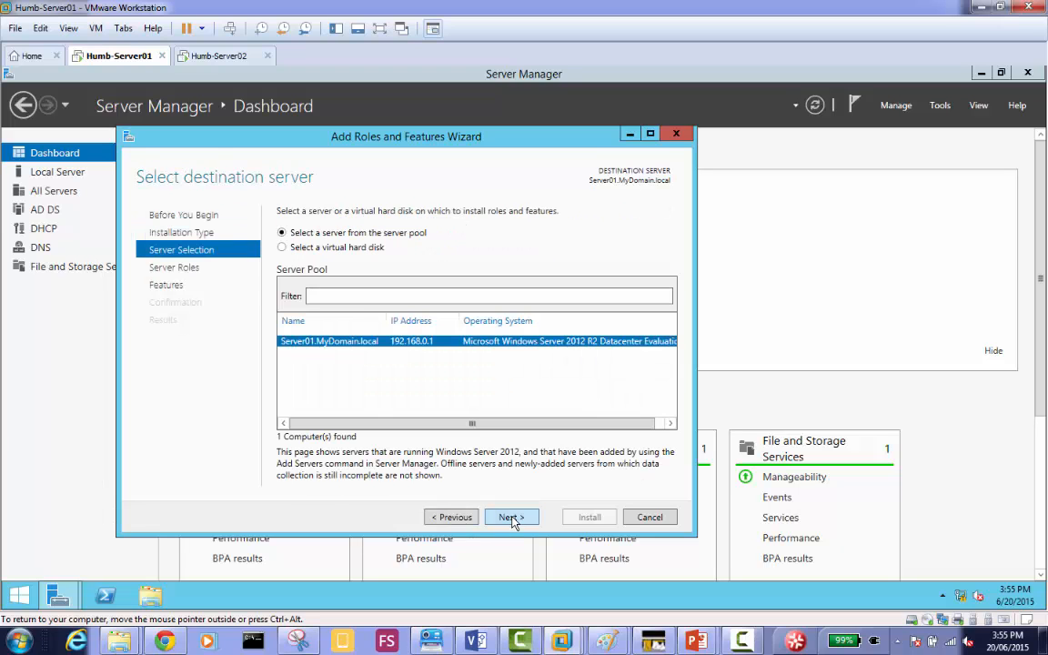
click(510, 516)
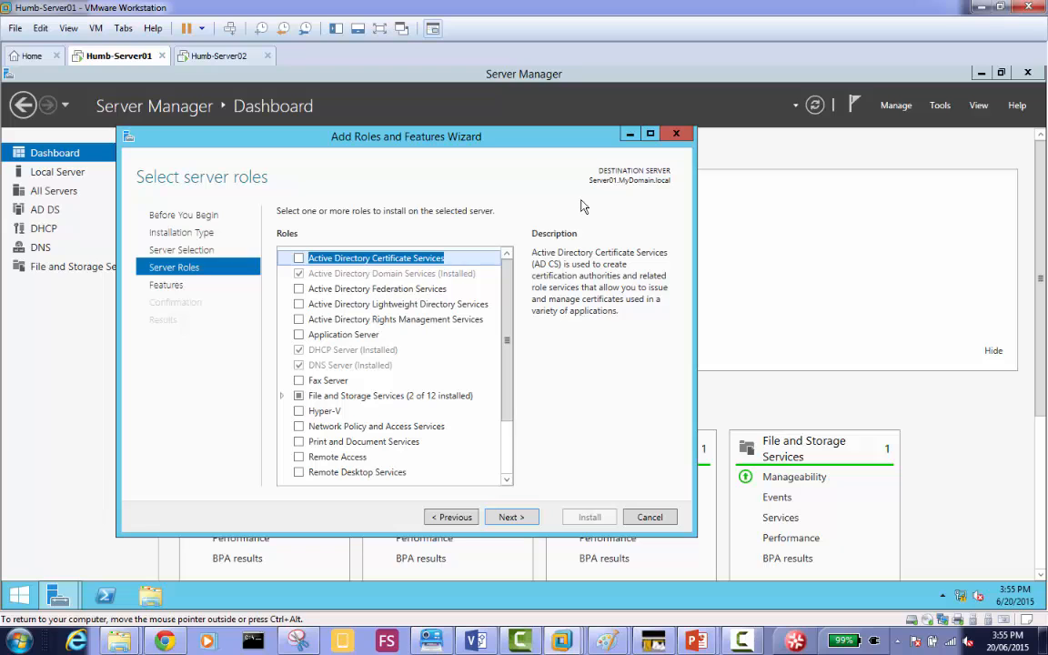
Select the Windows Deployment Services role and add its required features, including the management tools.
drag(481, 145, 504, 284)
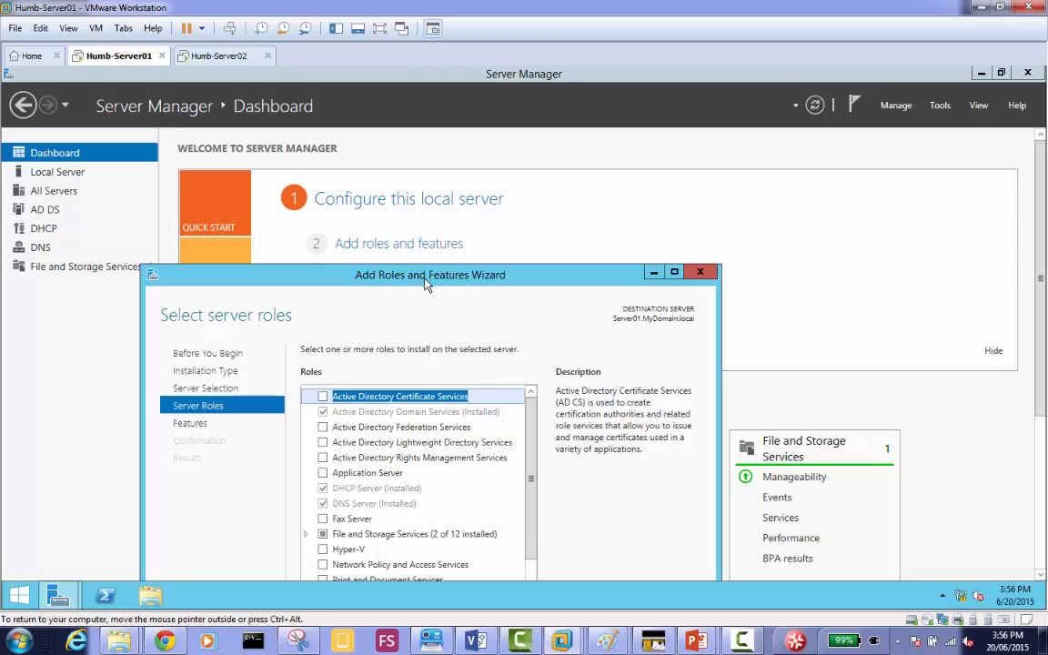
drag(427, 284, 455, 133)
scroll(561, 450, down, 2)
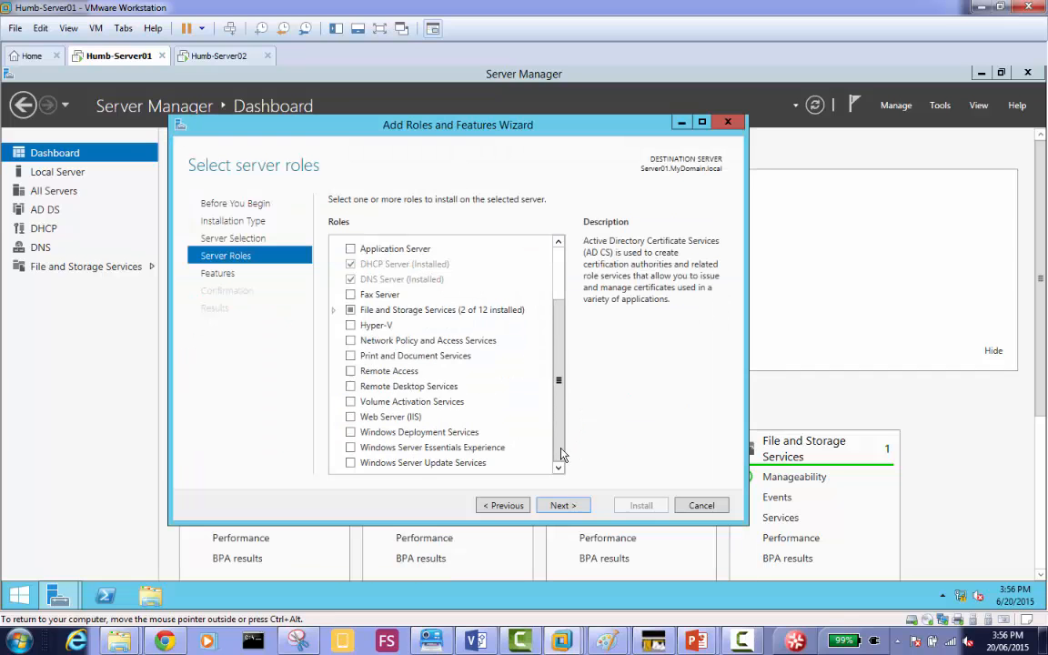
click(351, 434)
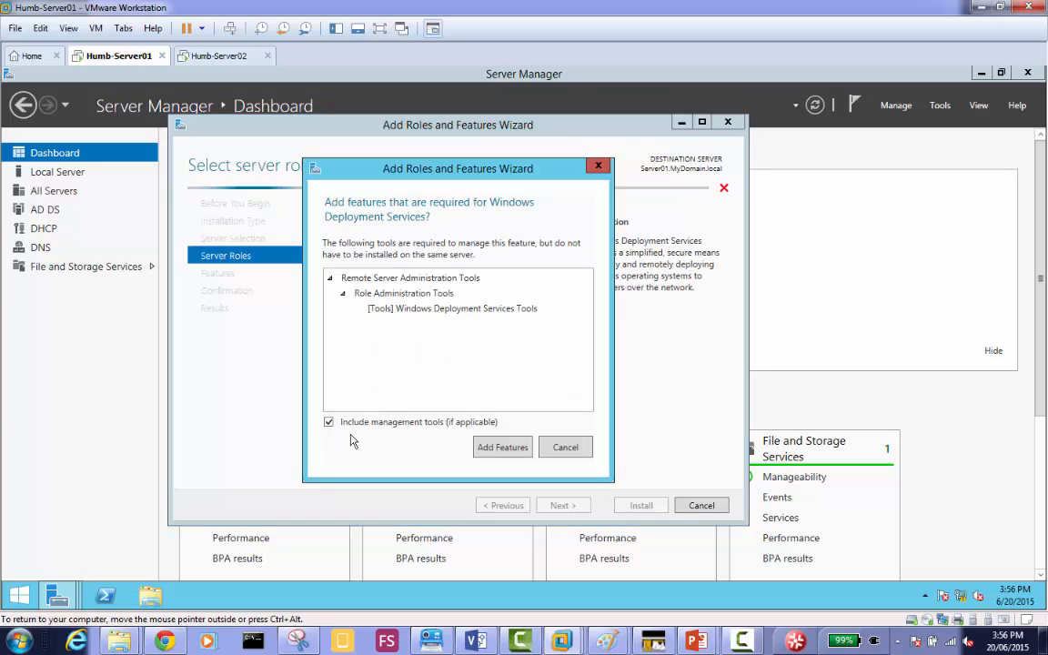
click(496, 449)
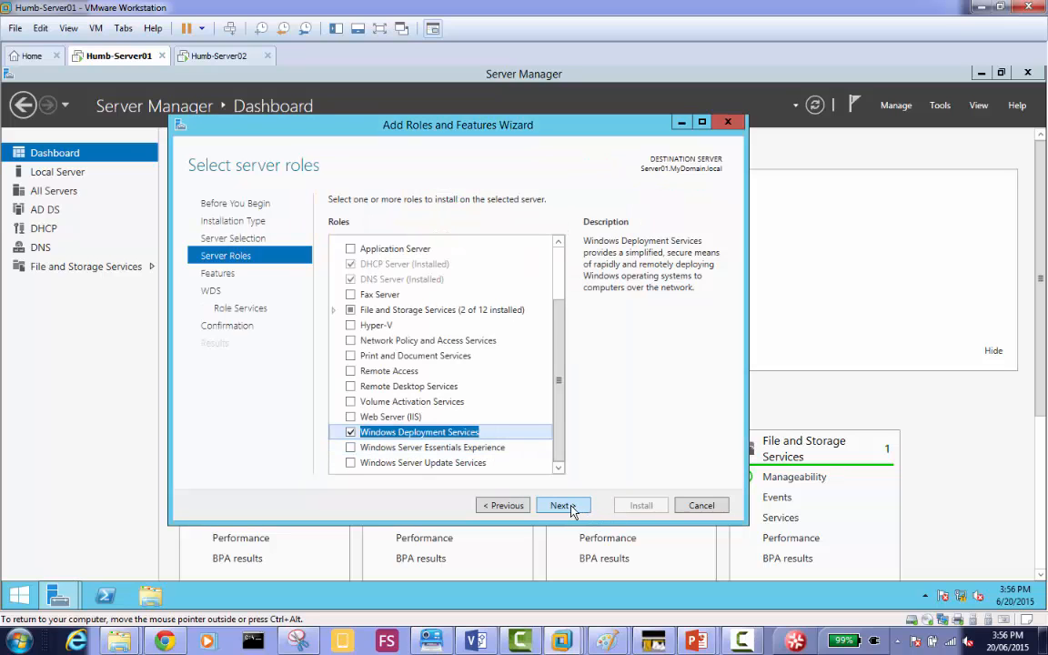
Proceed with no additional features and continue past the WDS overview to the role services selection.
click(563, 505)
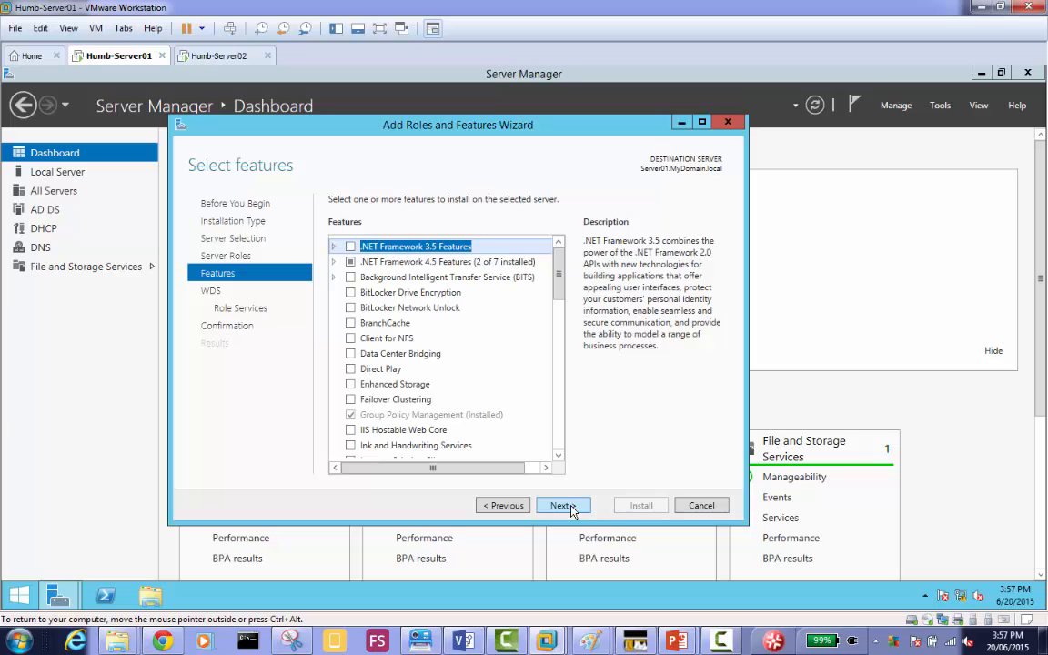
click(506, 506)
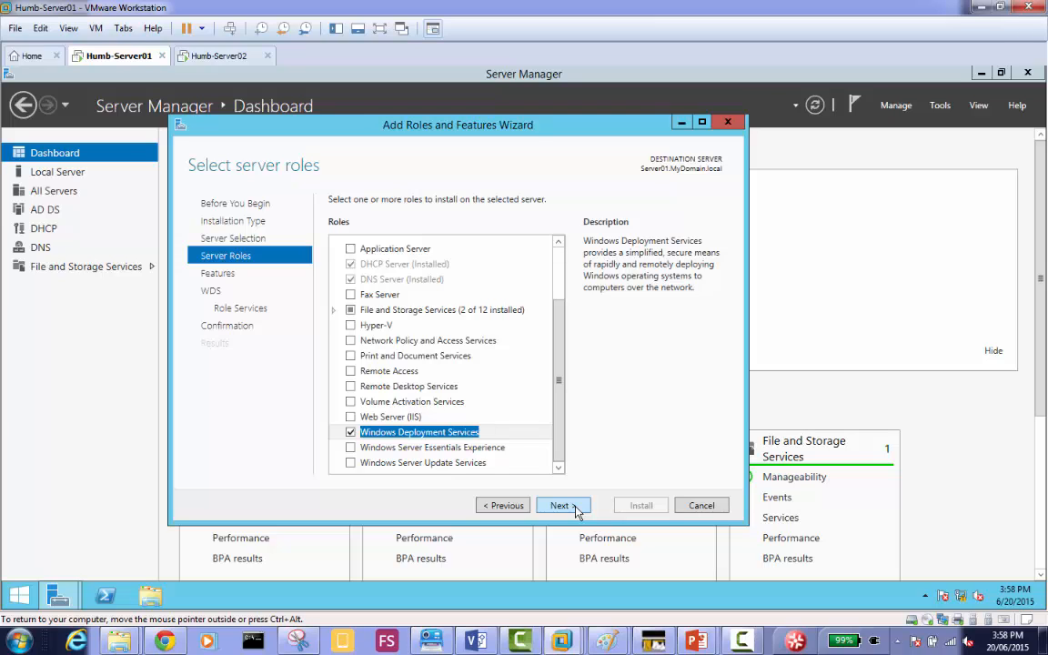
click(574, 509)
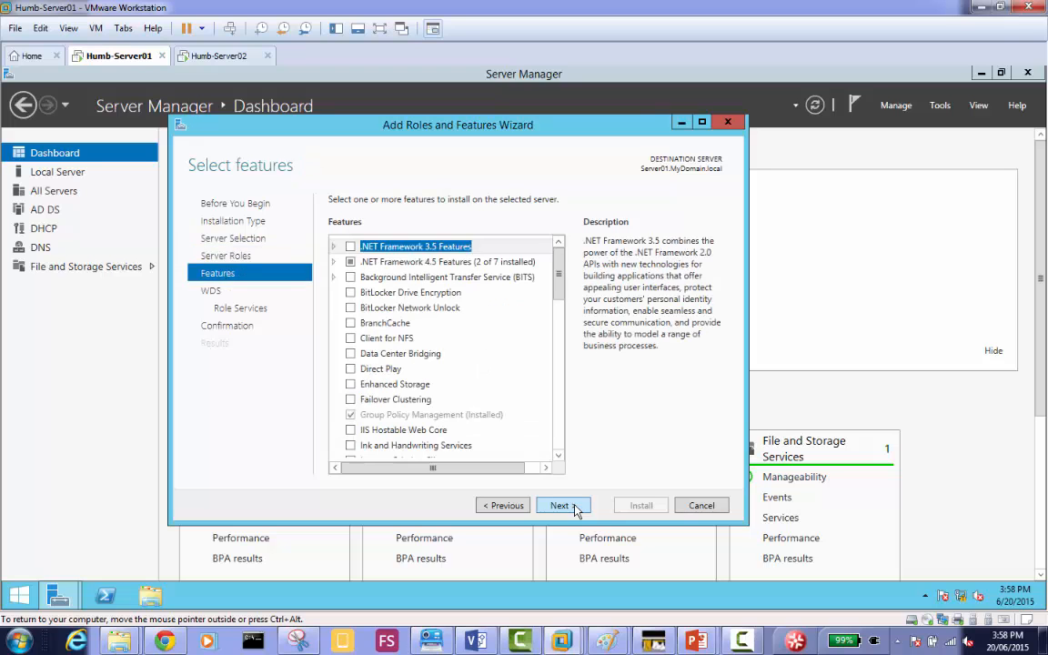
click(574, 509)
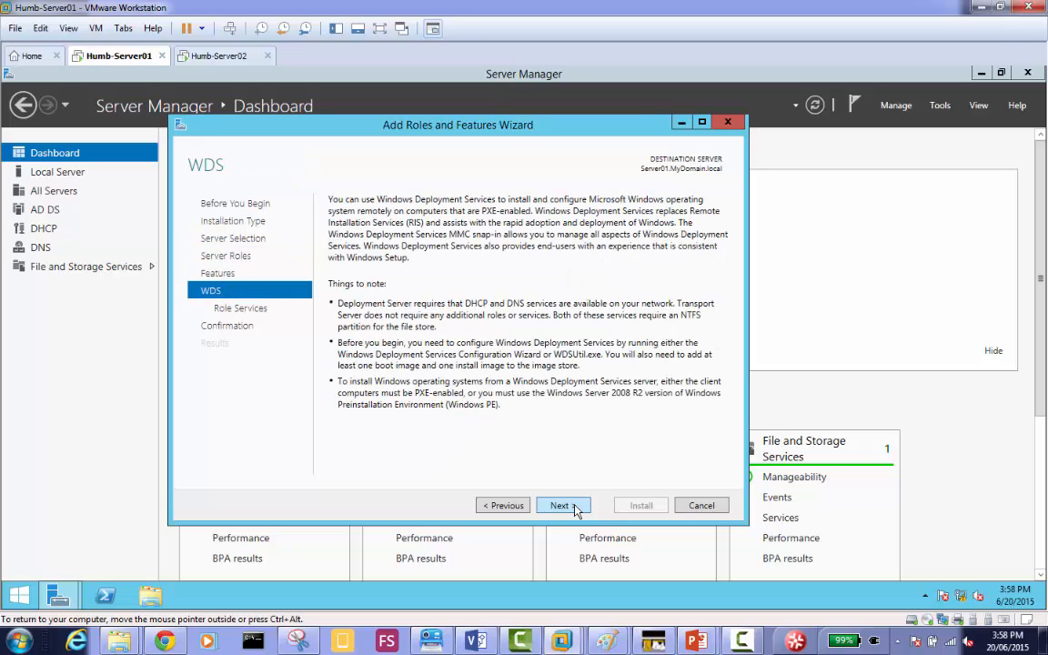
click(574, 509)
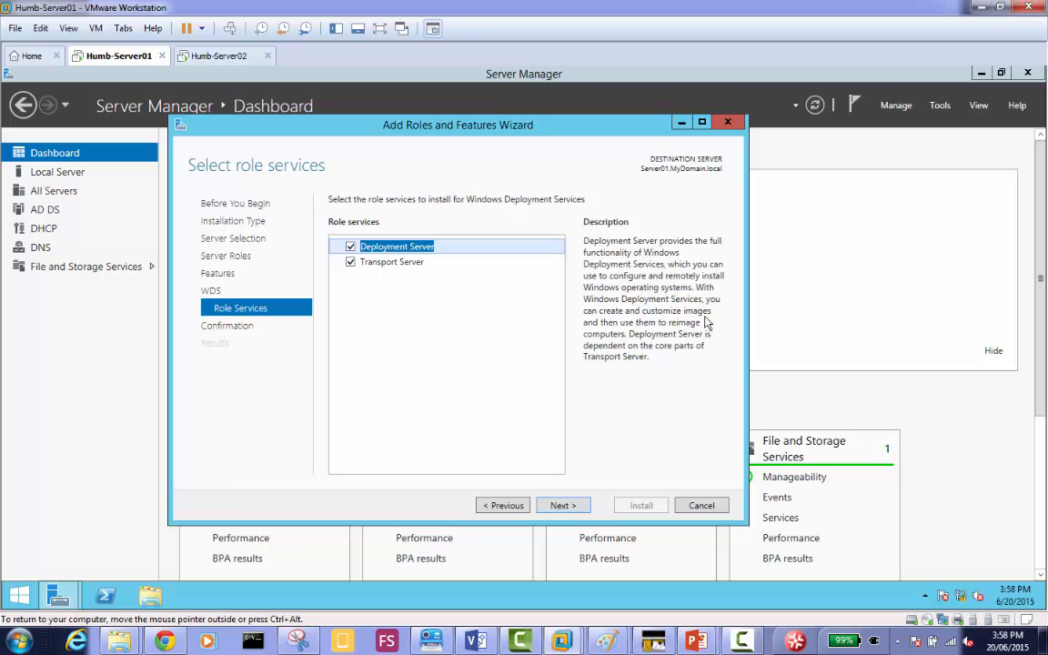
Try to deselect the Transport Server role service for Windows Deployment Services.
click(406, 265)
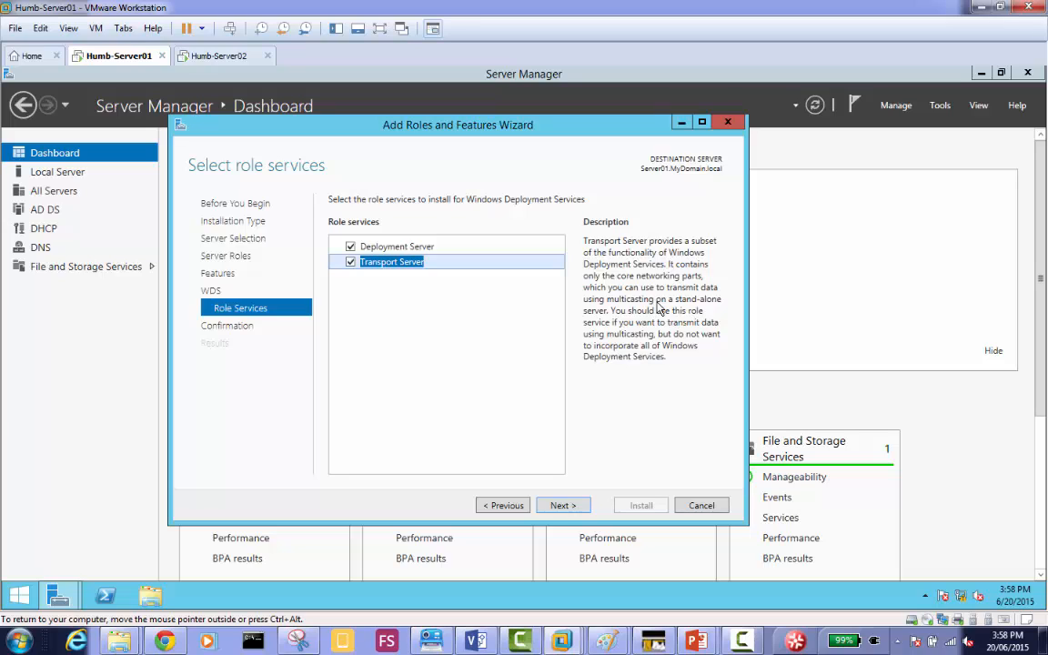
click(350, 262)
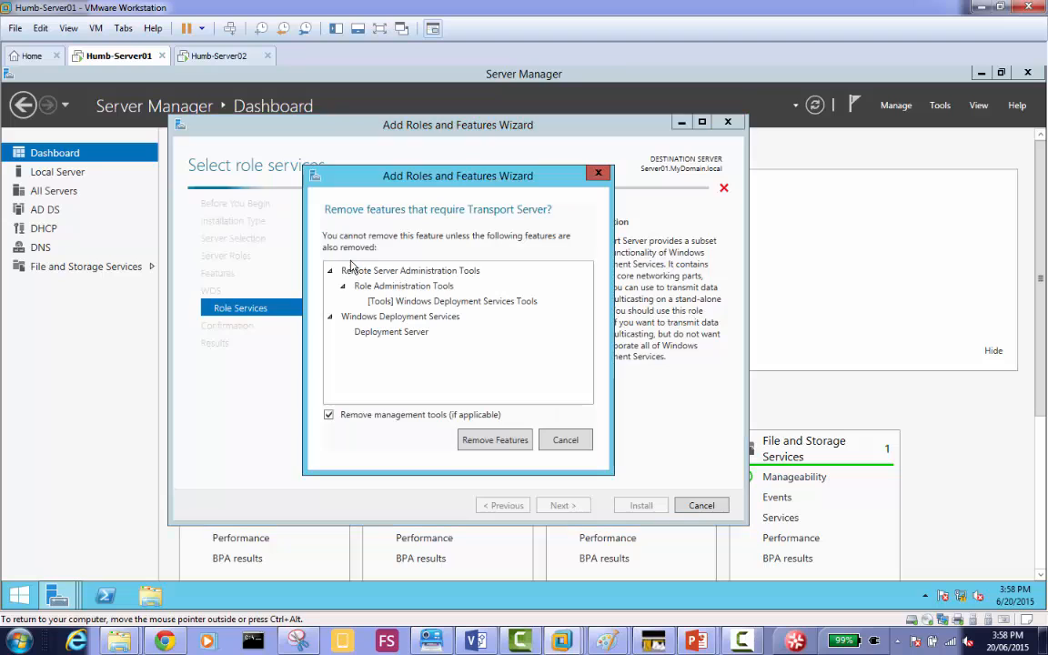
click(565, 440)
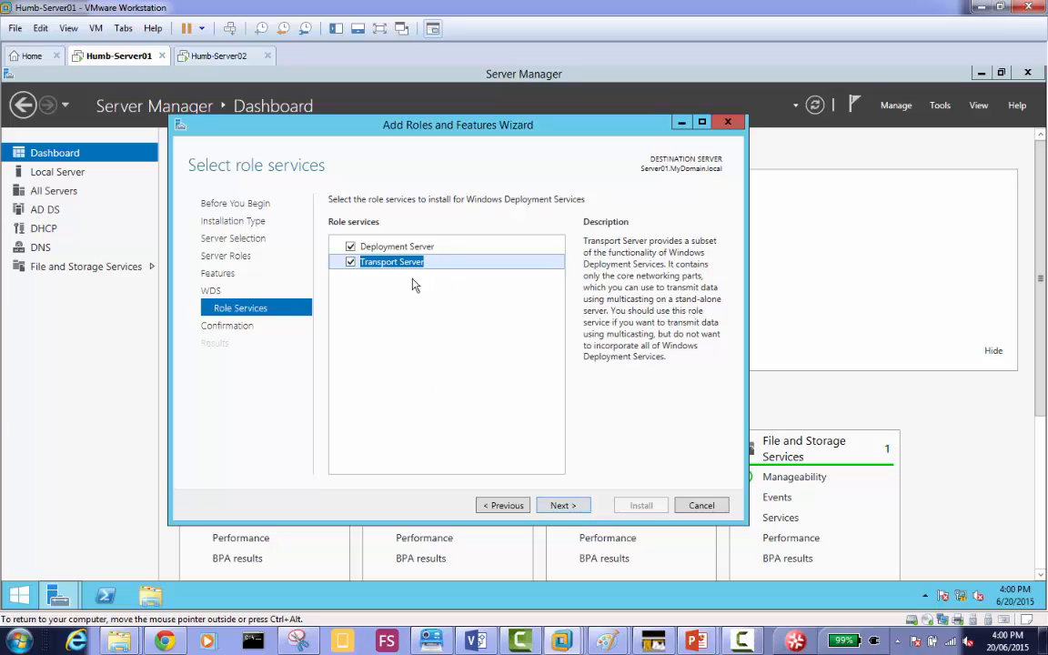
Install Windows Deployment Services with Deployment Server and Transport Server, allowing the destination server to restart automatically, and close the wizard.
click(562, 505)
click(334, 222)
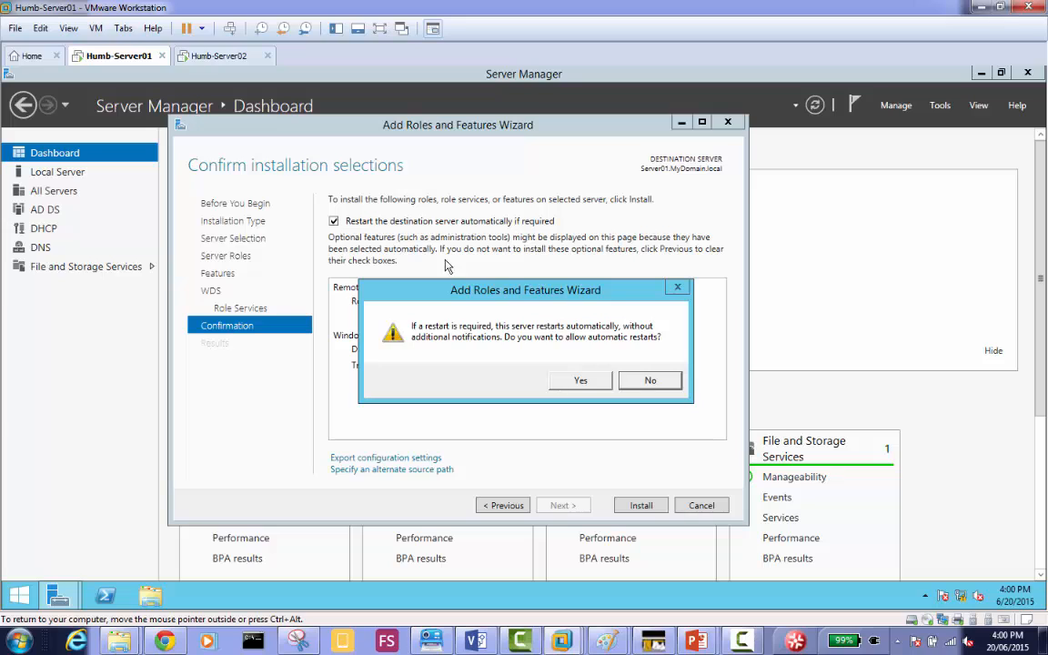
click(582, 386)
click(582, 382)
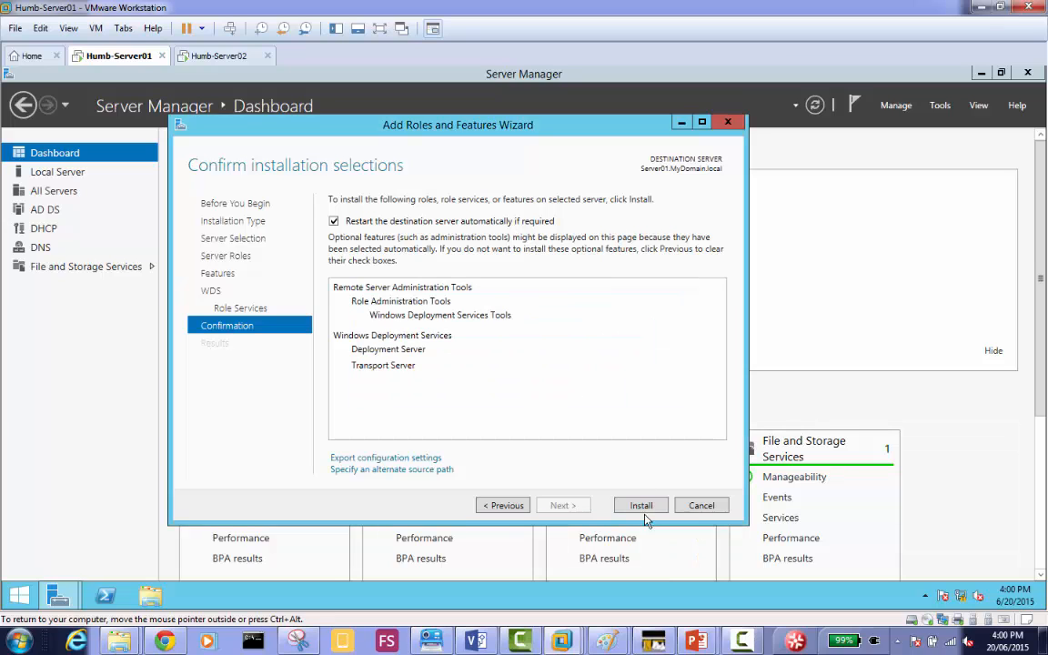
click(643, 506)
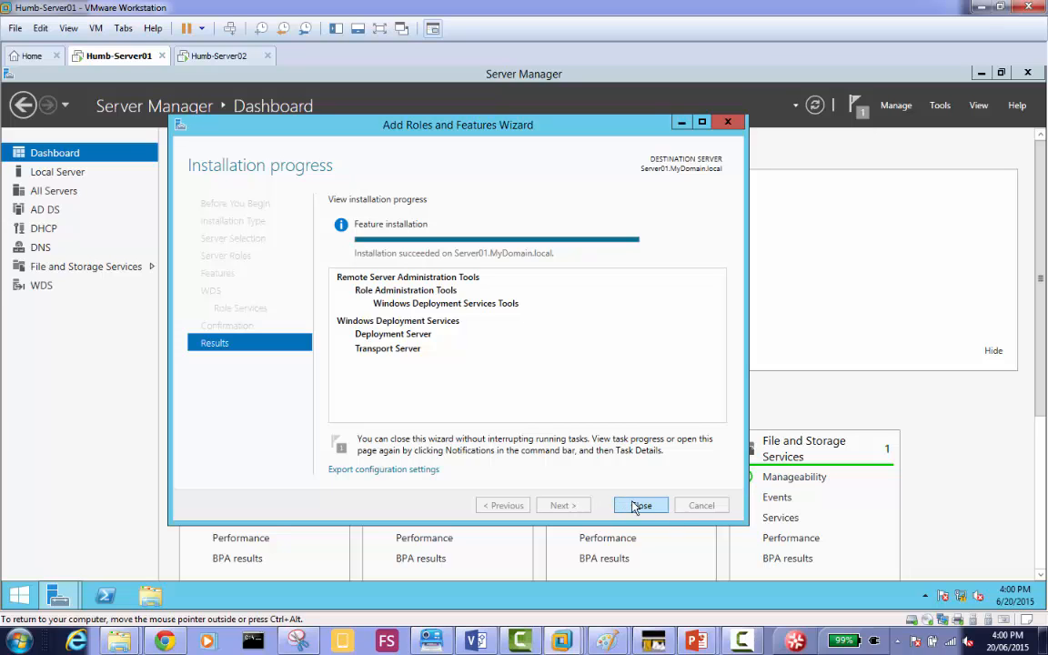
click(642, 506)
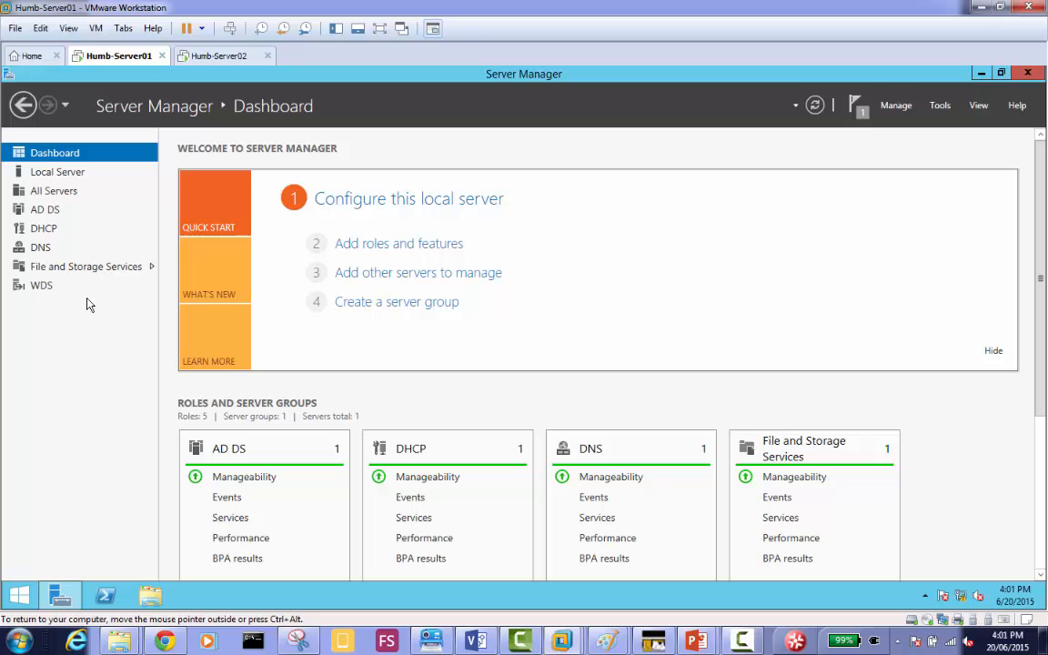
View the WDS role's server entry and open the Windows Deployment Services management console.
click(42, 287)
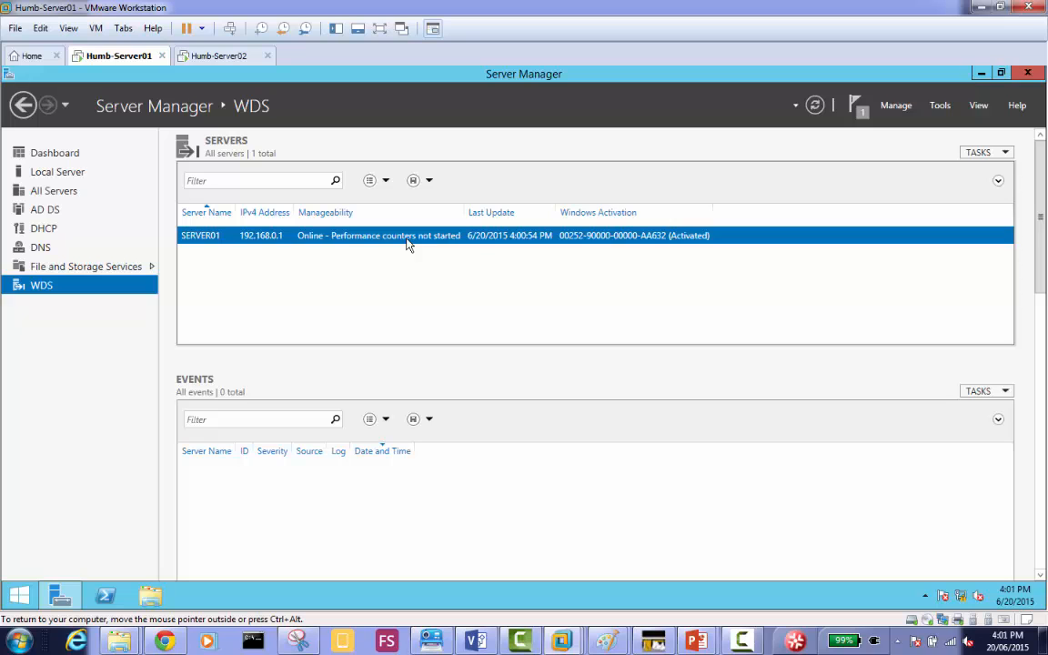
click(938, 106)
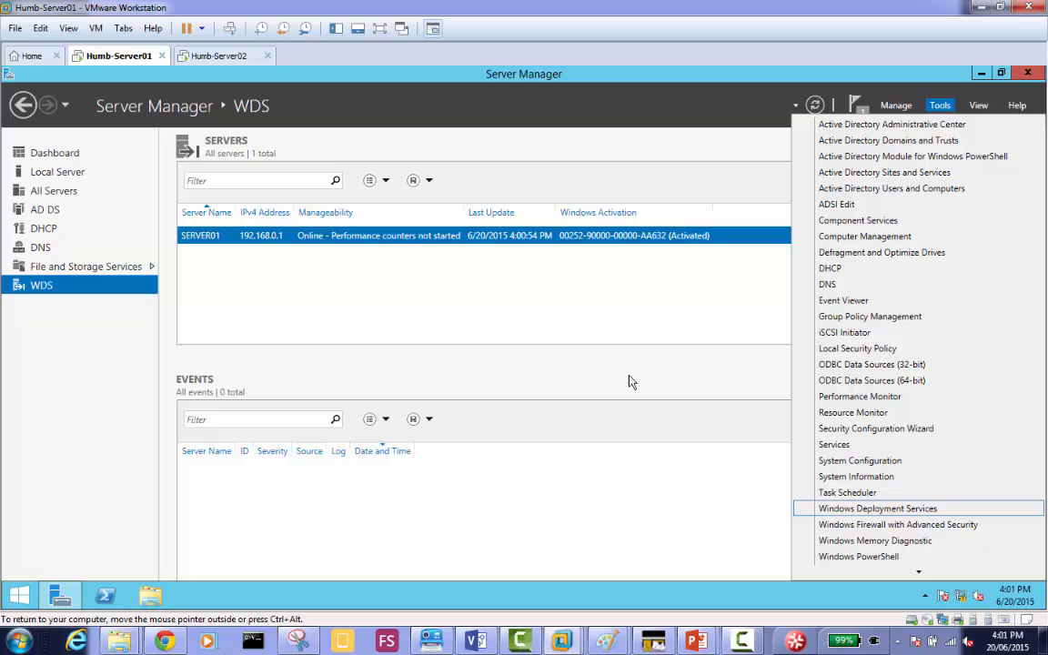
click(39, 293)
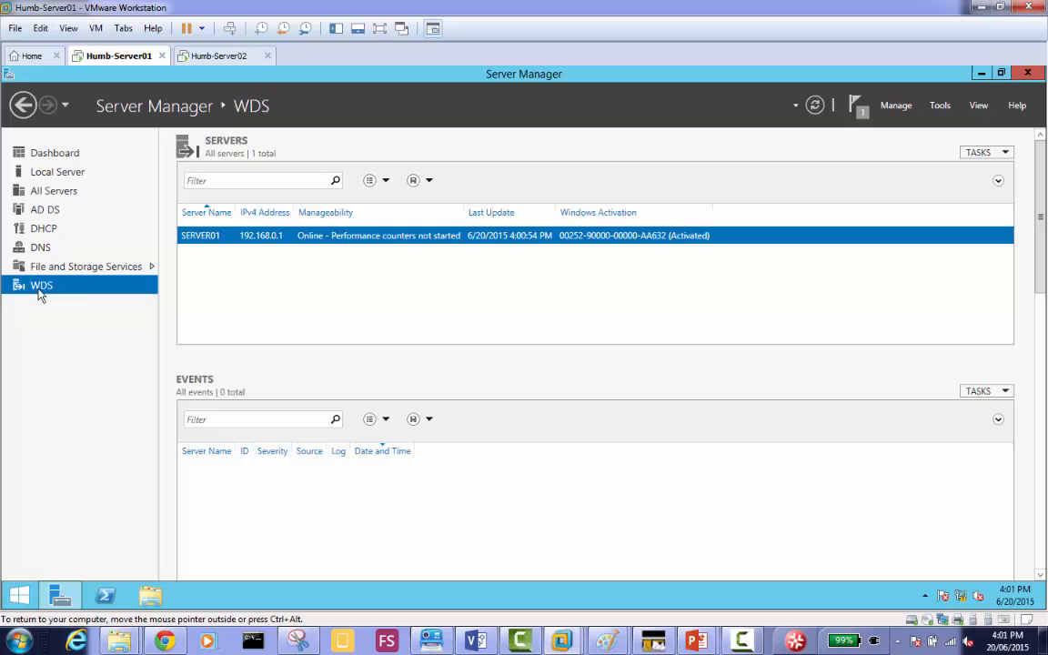
right_click(300, 236)
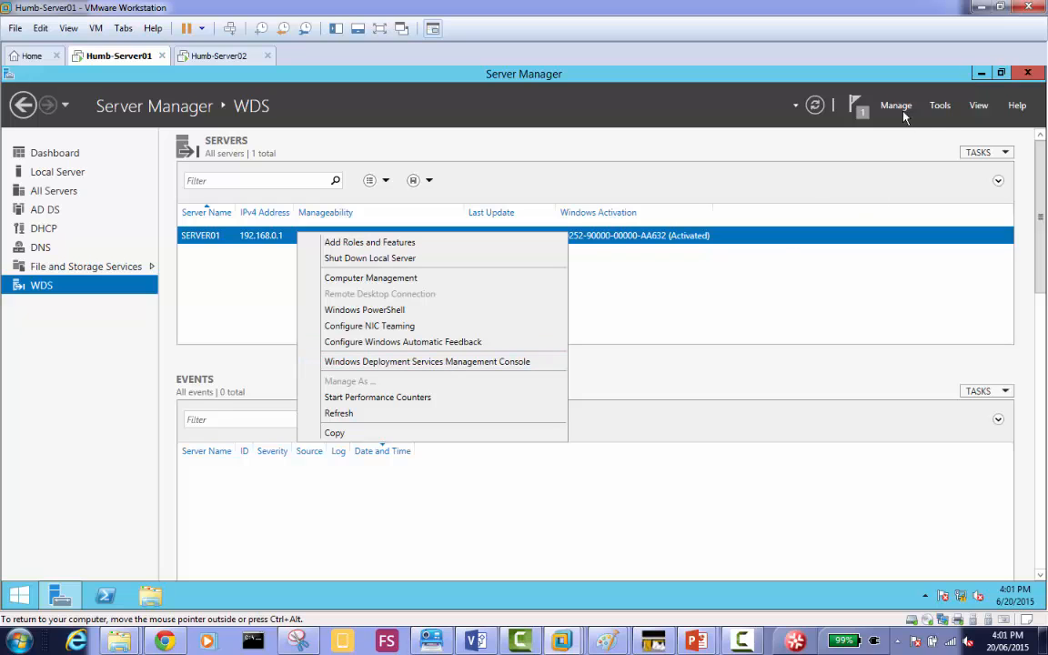
click(939, 106)
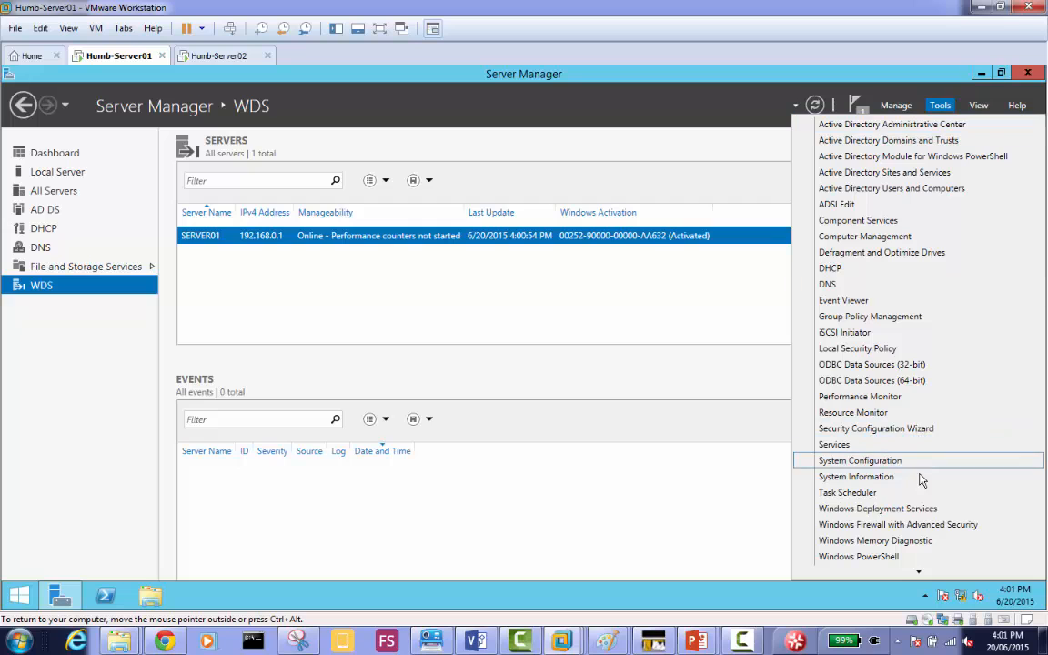
click(925, 514)
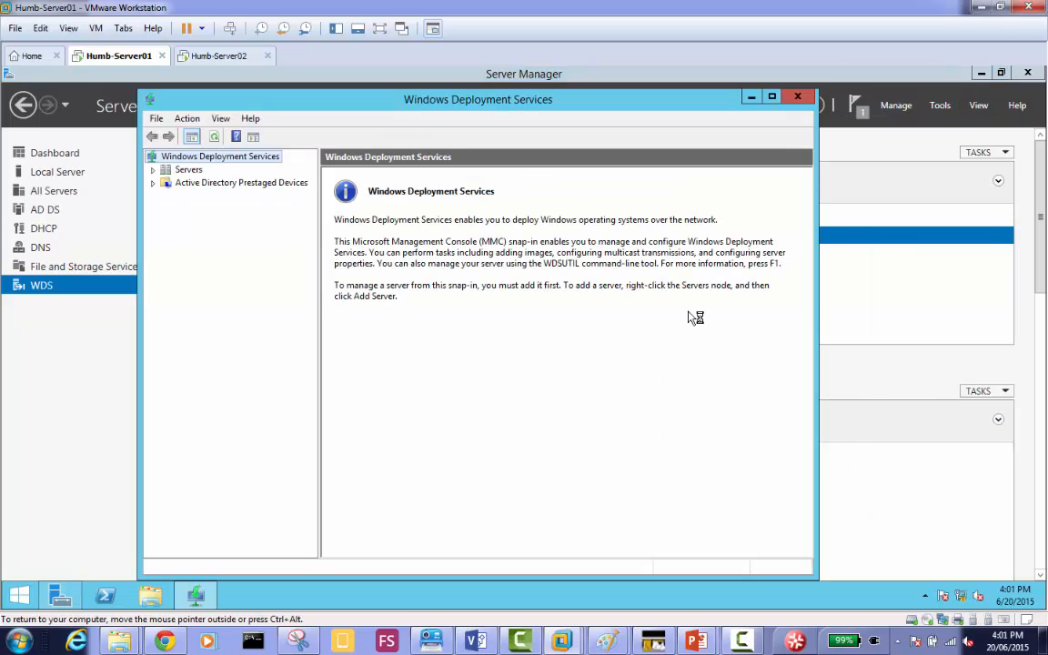
Examine the Active Directory Prestaged Devices and Servers nodes, expanding Servers to view the status and available actions of Server01.MyDomain.local.
click(203, 183)
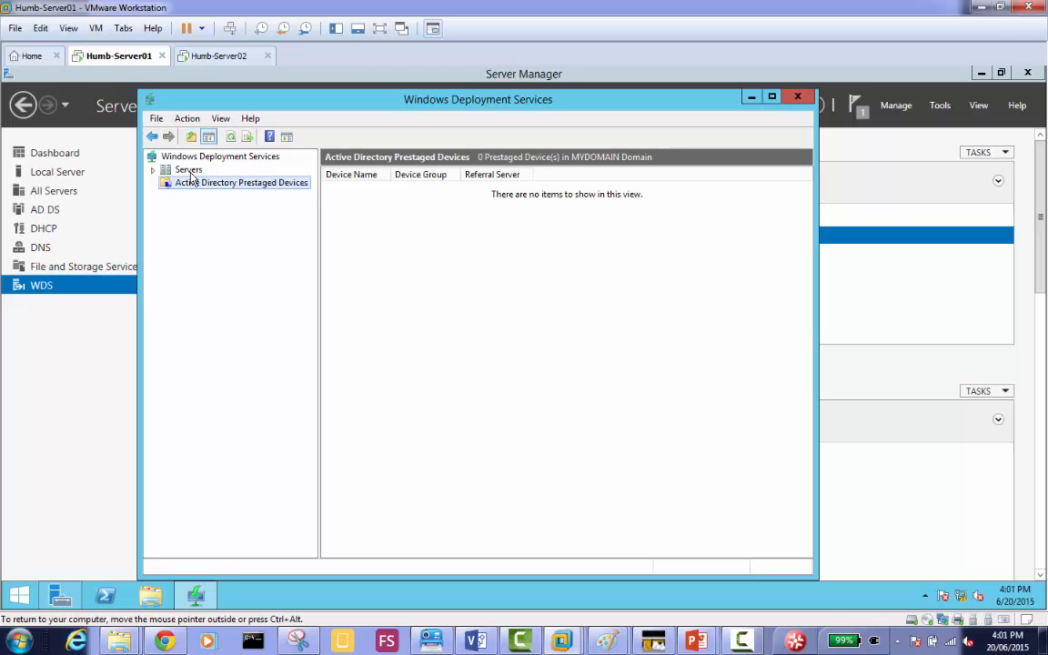
click(189, 171)
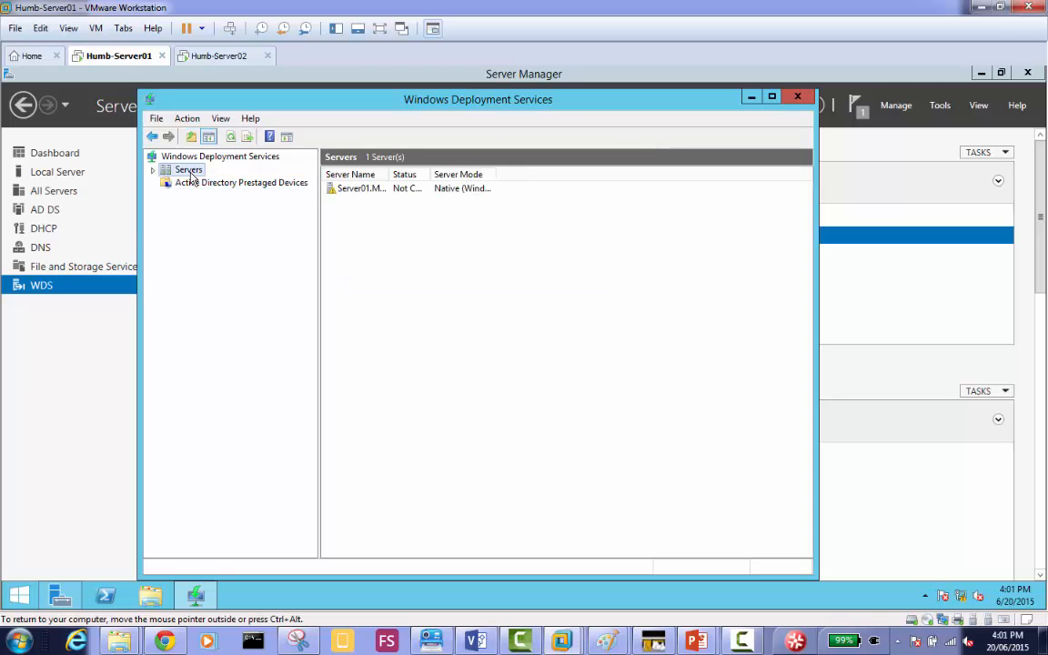
click(255, 187)
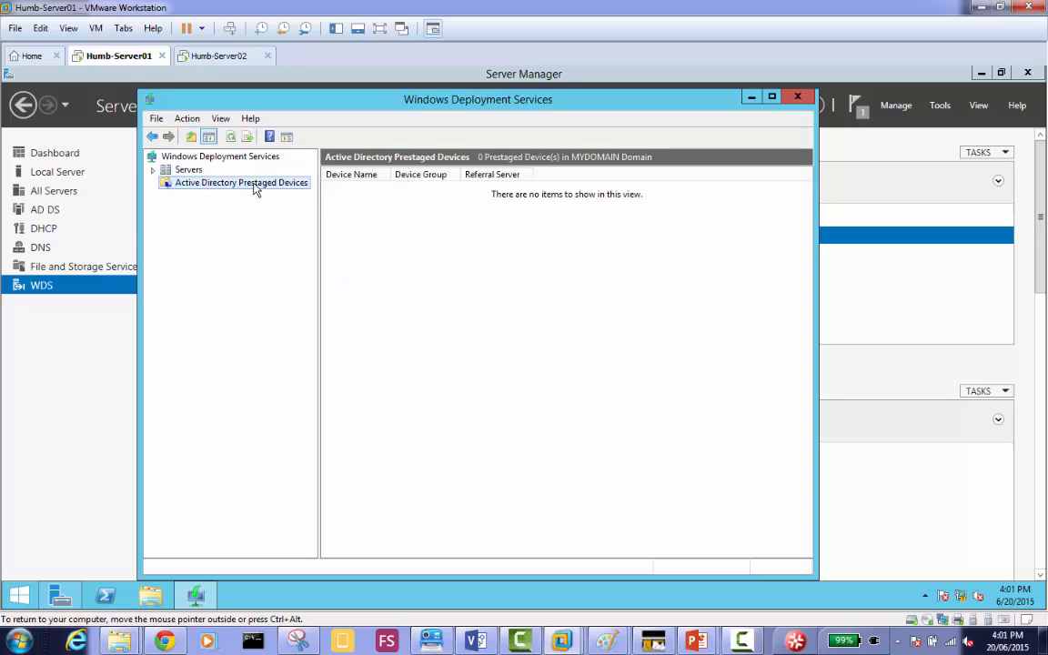
double_click(178, 170)
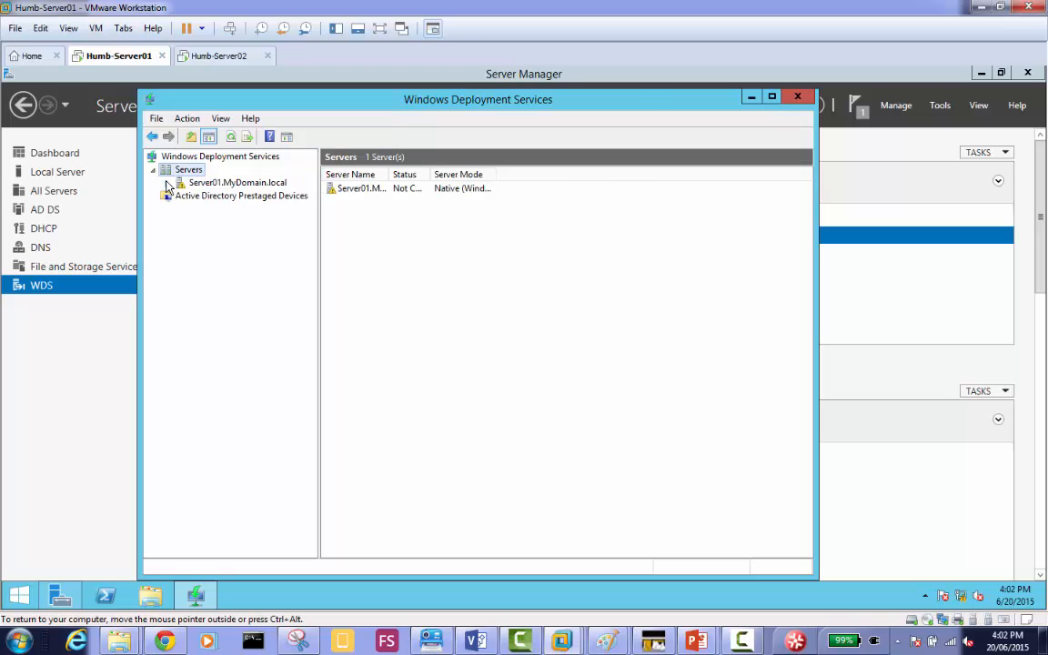
click(205, 183)
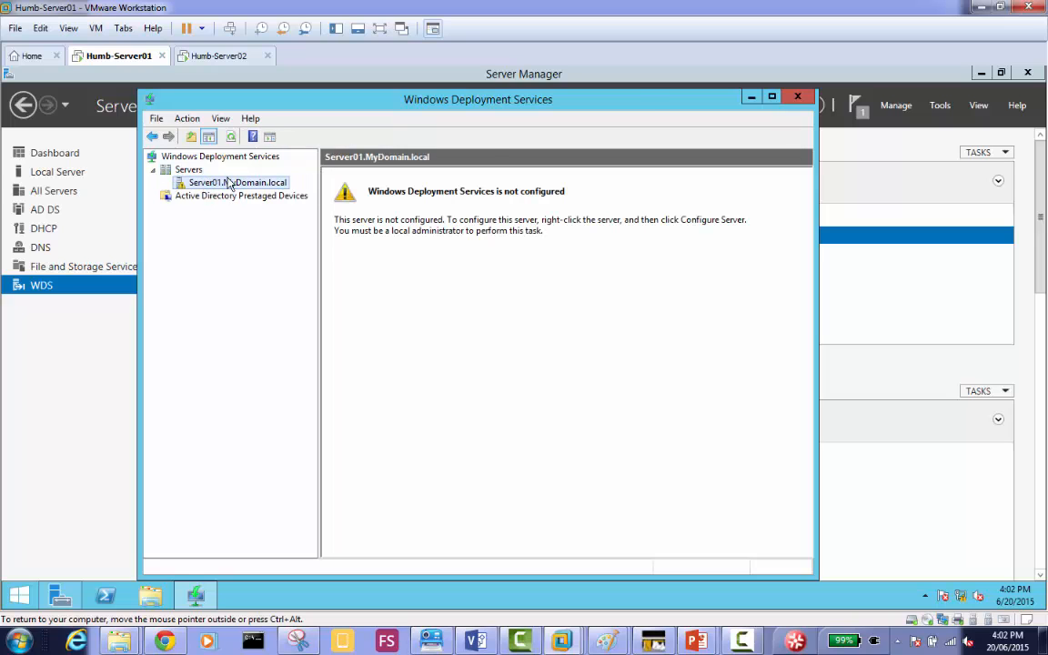
right_click(265, 186)
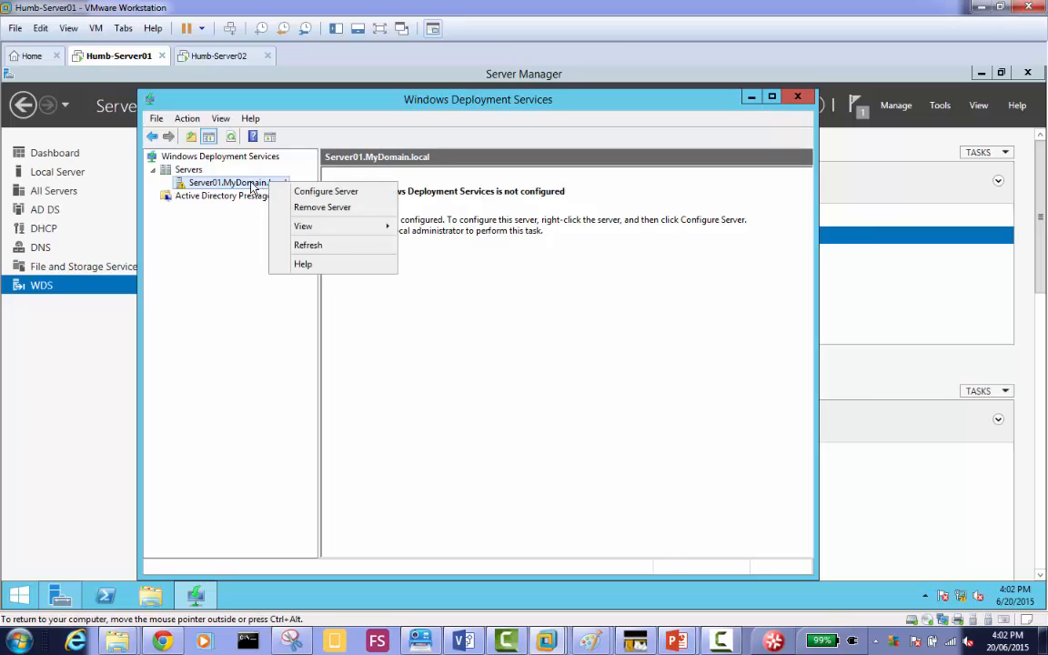
click(253, 188)
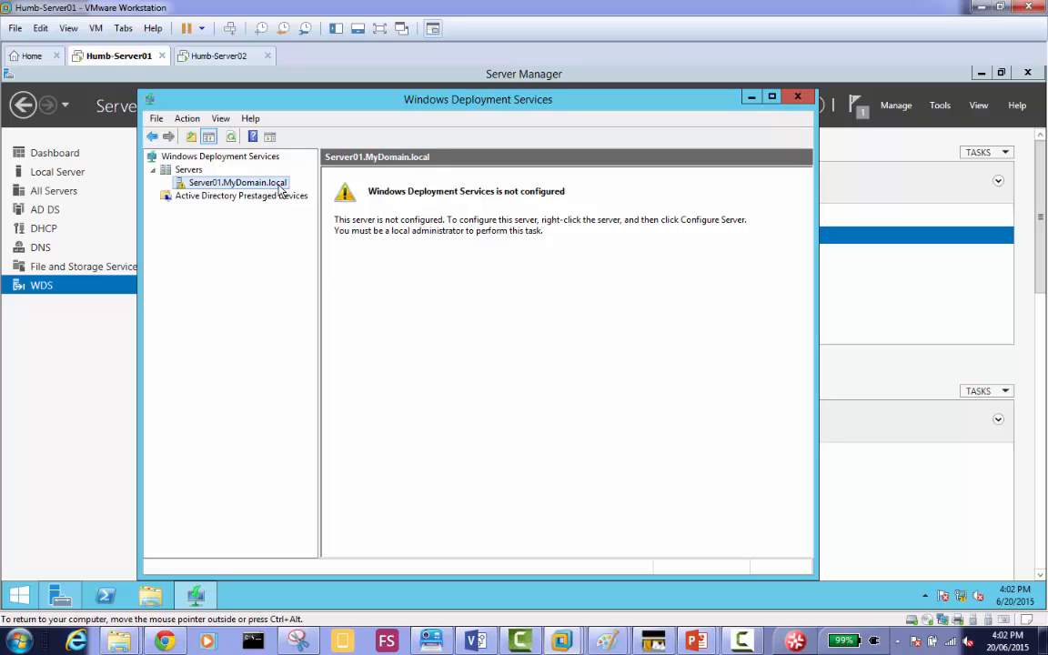
Start the configuration wizard for Server01.MyDomain.local, review the prerequisites and continue to the install options.
right_click(280, 189)
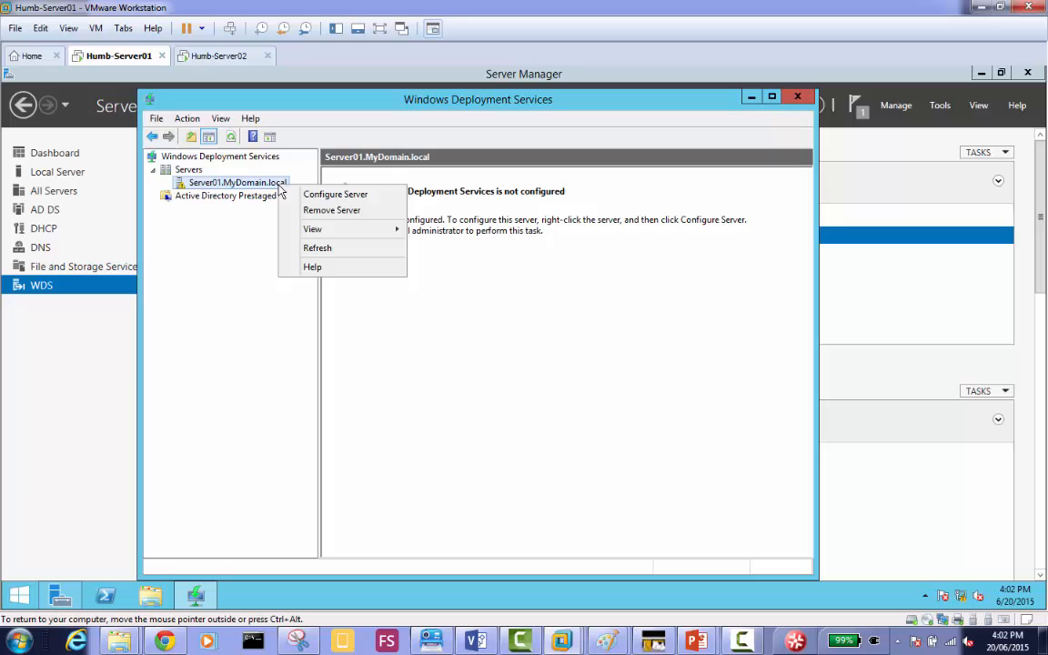
click(380, 198)
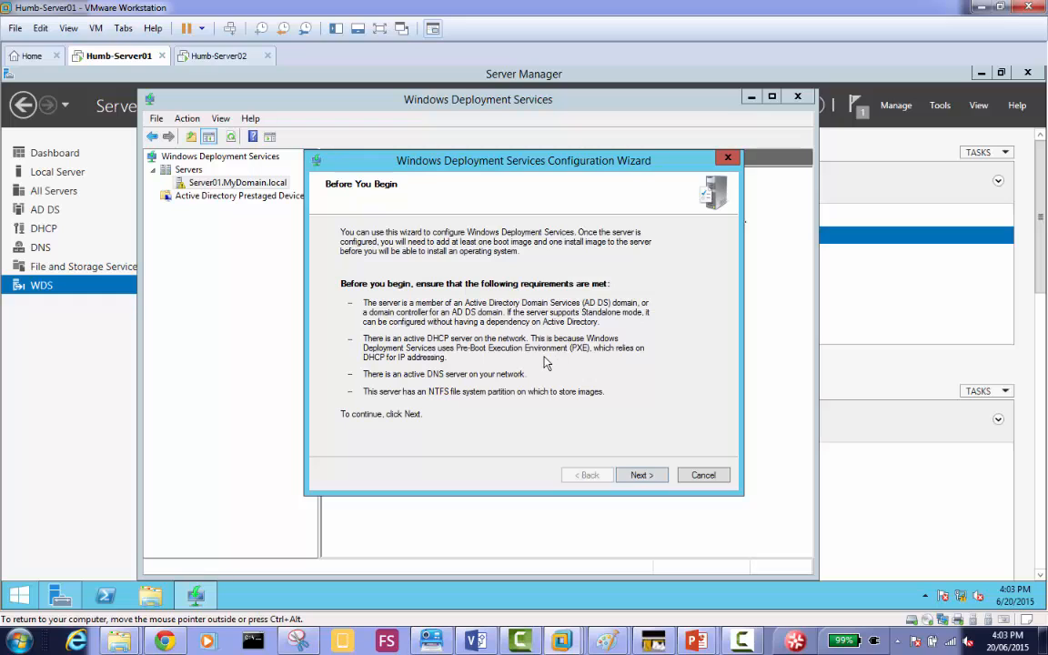
click(648, 478)
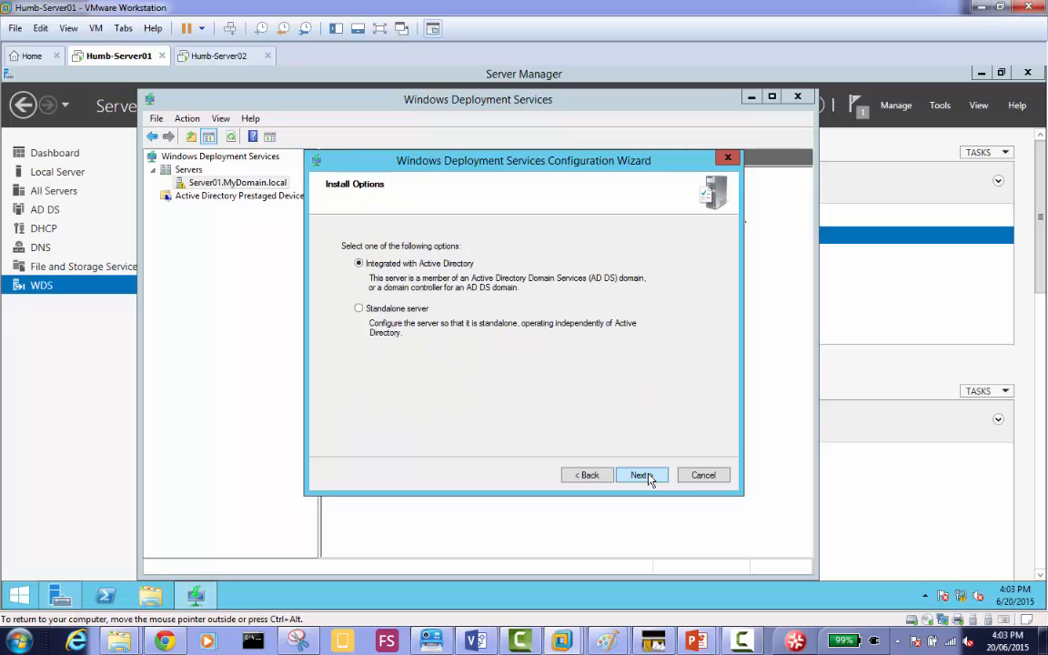
click(588, 479)
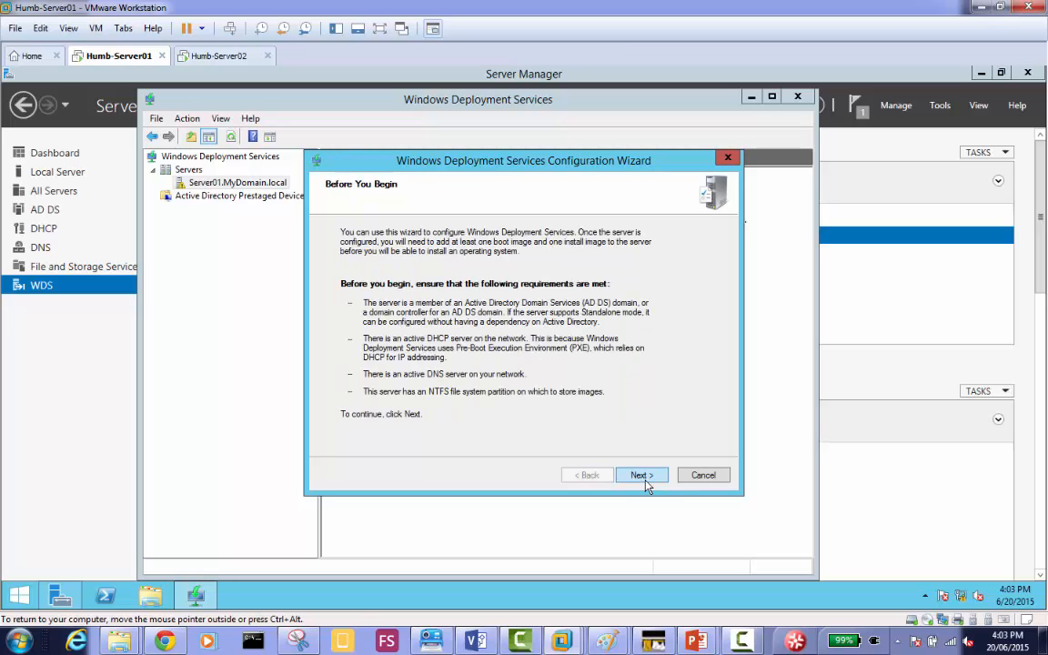
click(642, 476)
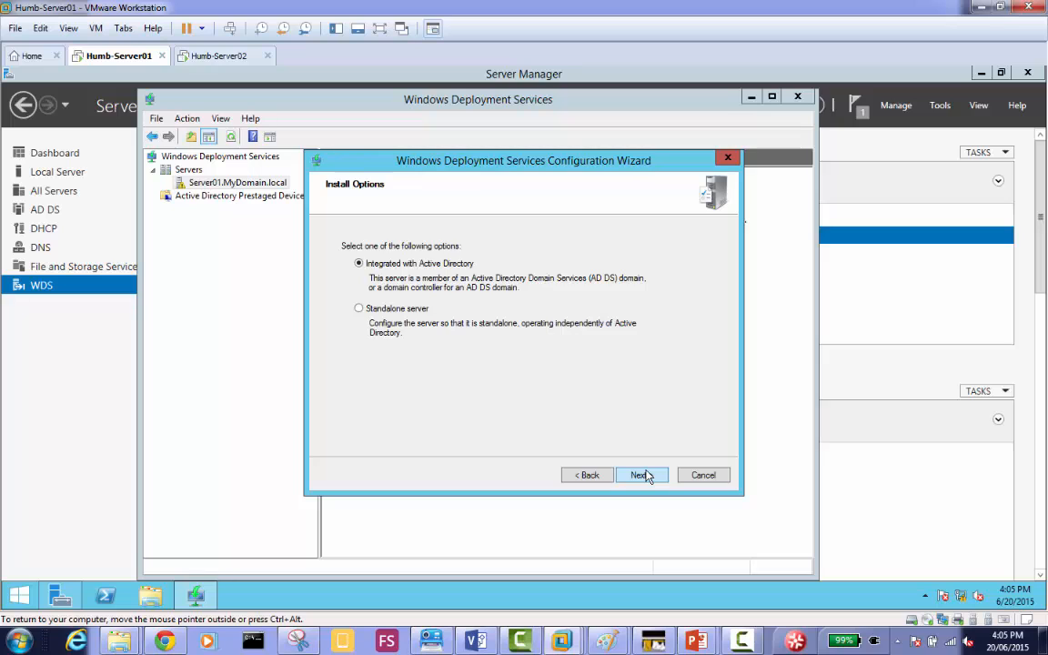
Keep WDS integrated with Active Directory and accept C:\RemoteInstall on the system volume as the remote installation folder.
click(641, 475)
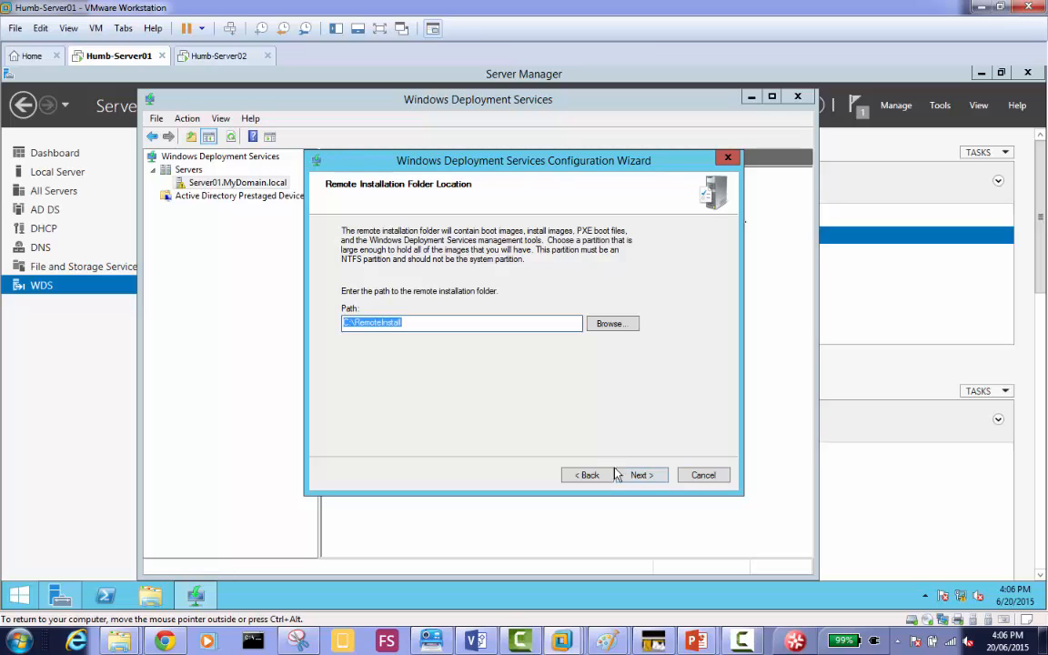
click(642, 477)
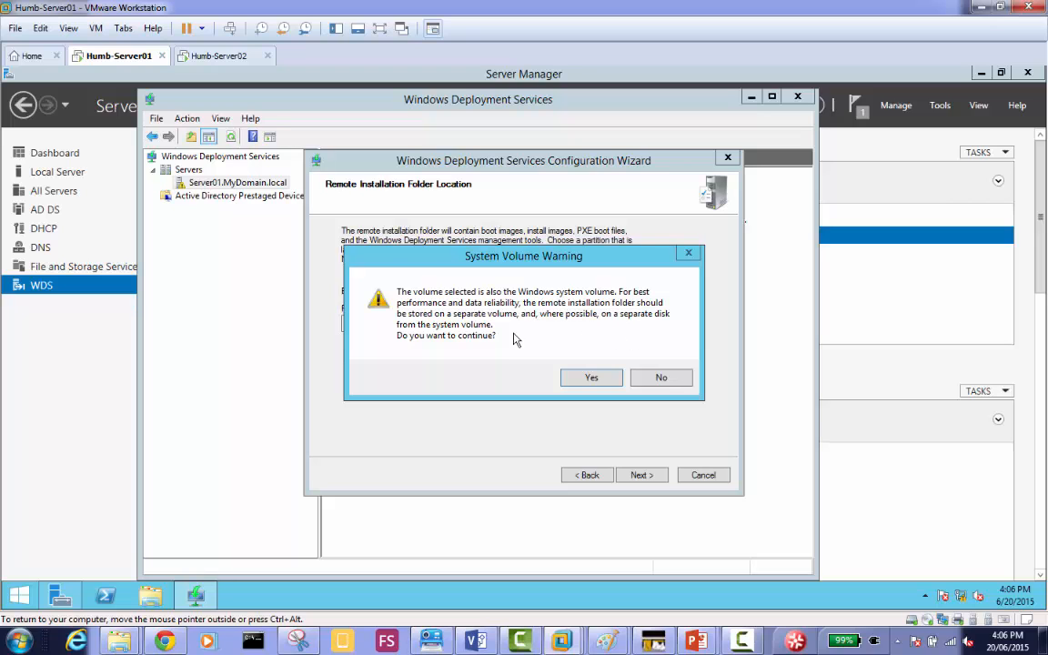
click(591, 379)
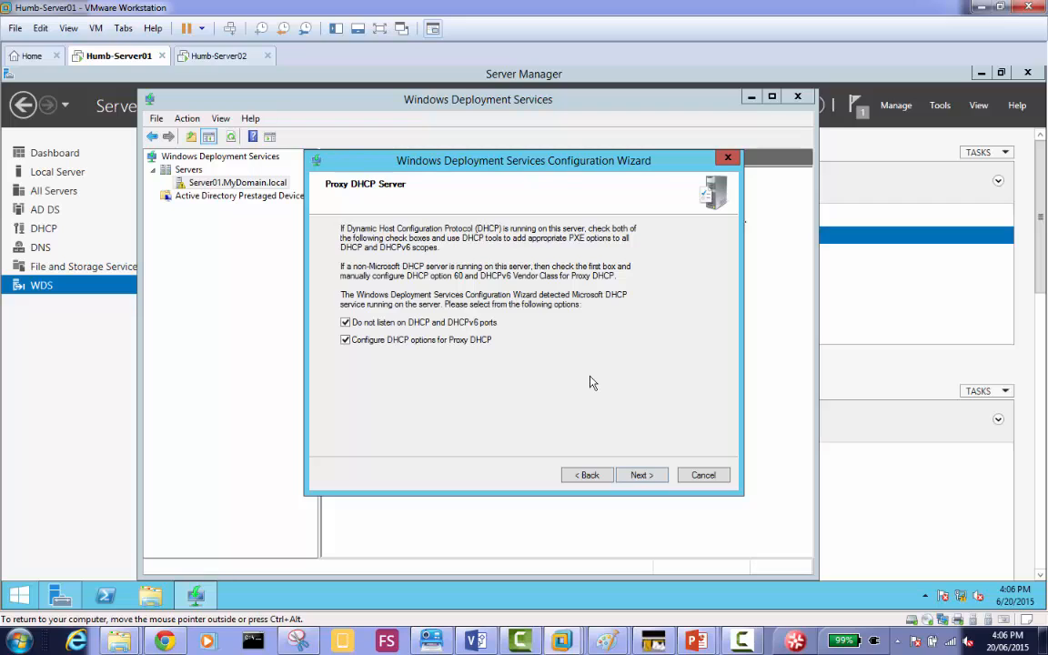
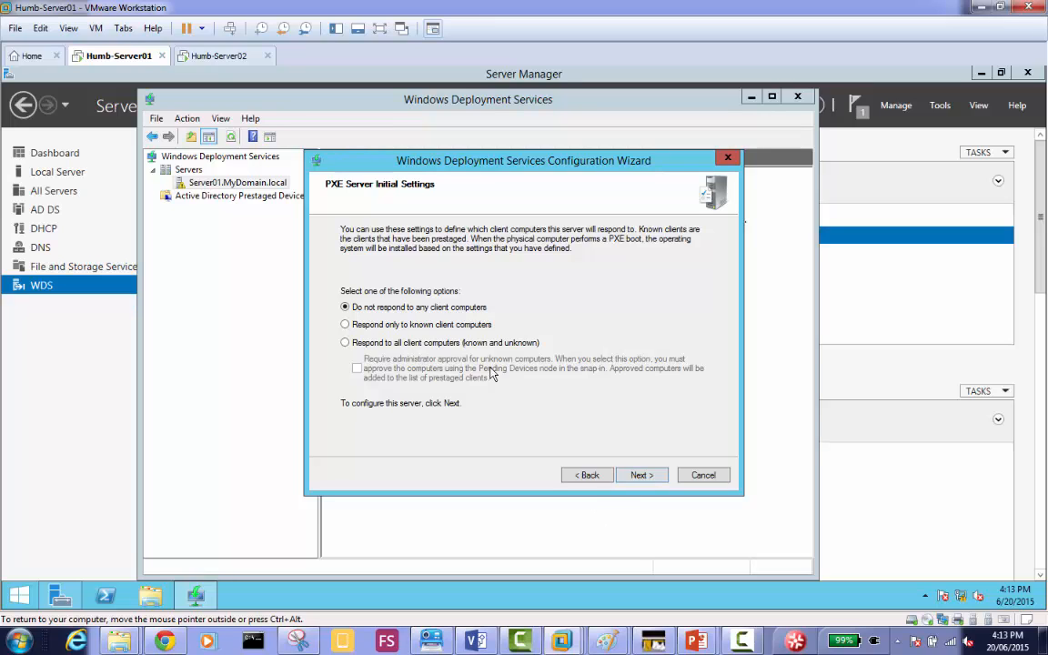
Set the PXE server to respond to all known and unknown clients, require administrator approval for unknown computers, and finish the configuration wizard.
click(413, 327)
drag(357, 150, 557, 148)
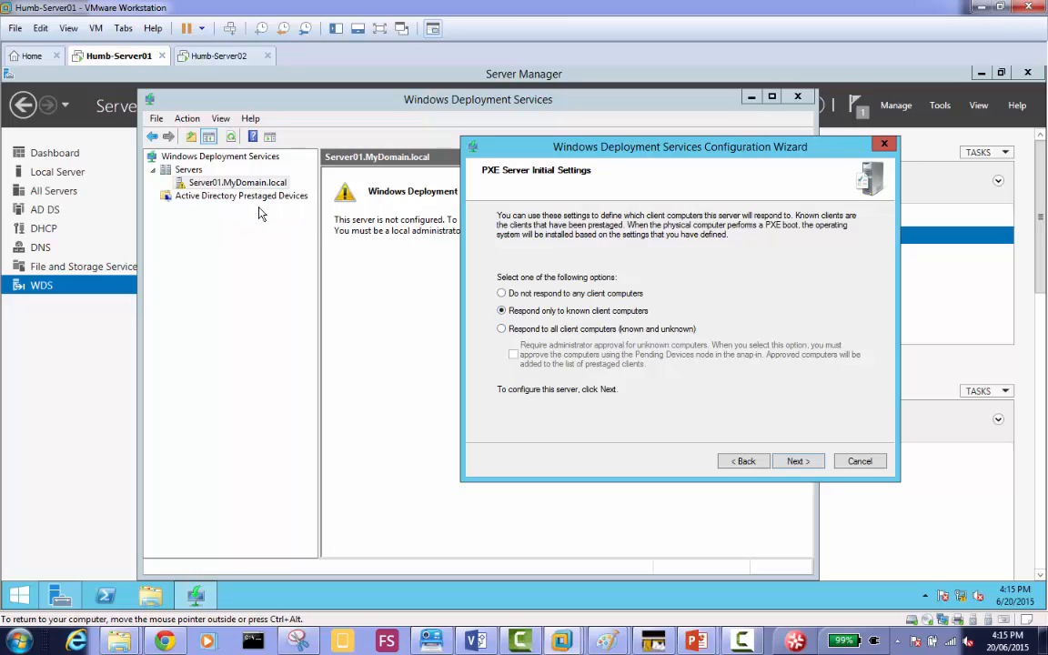
click(563, 330)
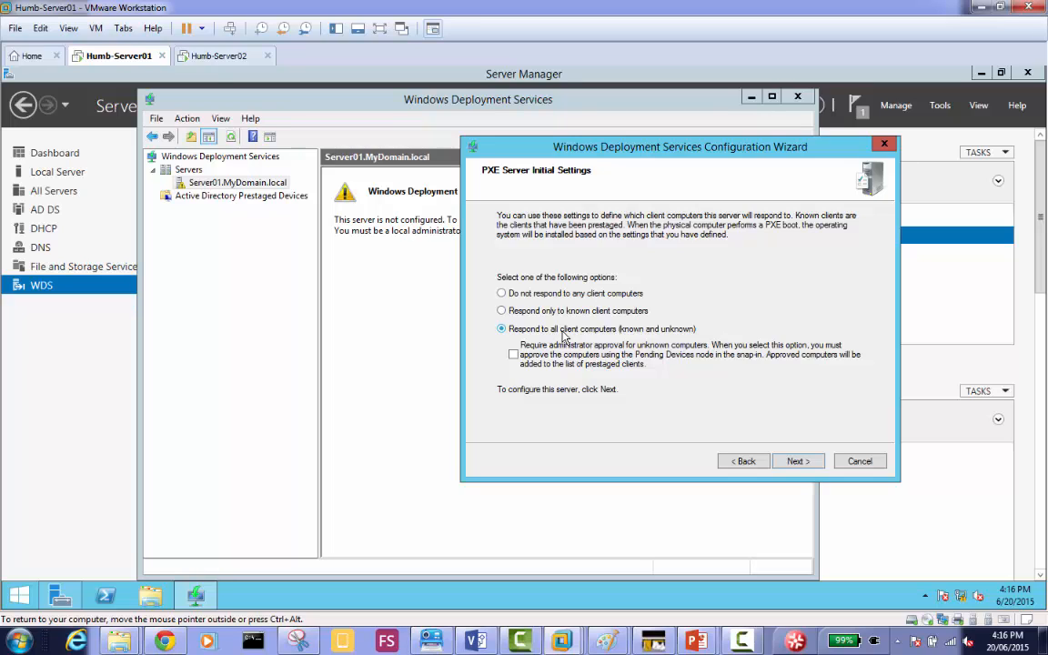
click(514, 354)
click(797, 461)
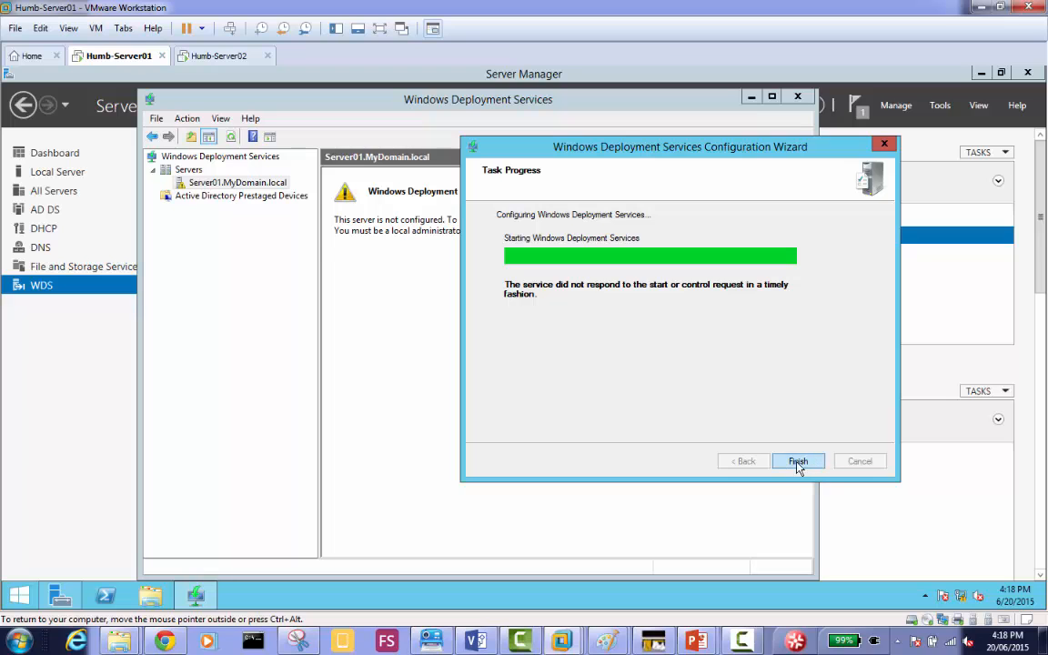
click(797, 462)
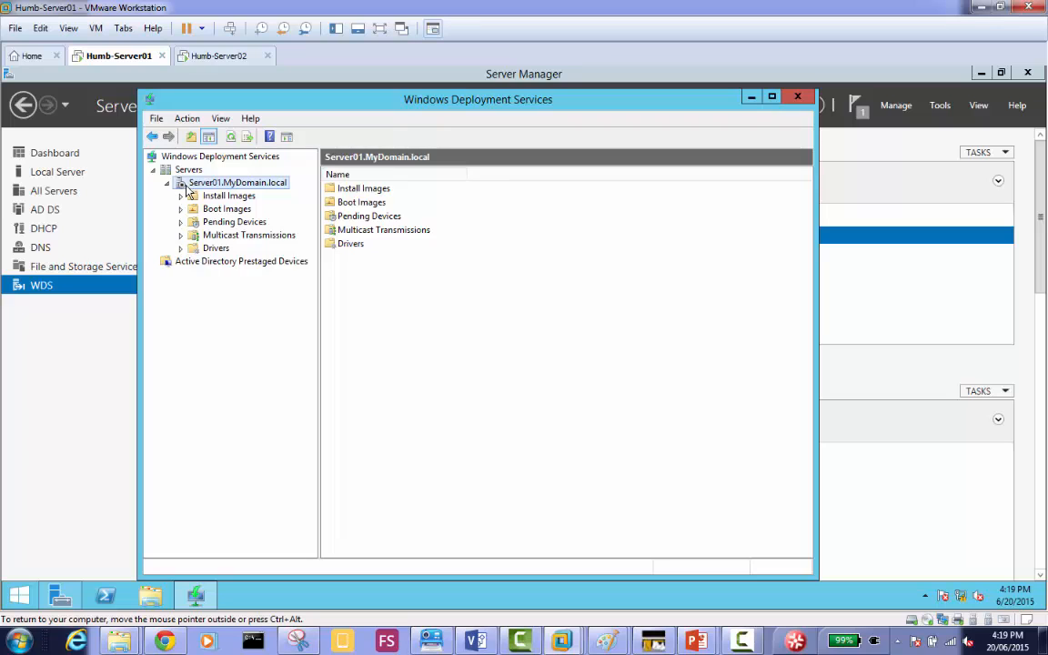
Start the Windows Deployment Services service on Server01.MyDomain.local and dismiss the confirmation.
right_click(187, 189)
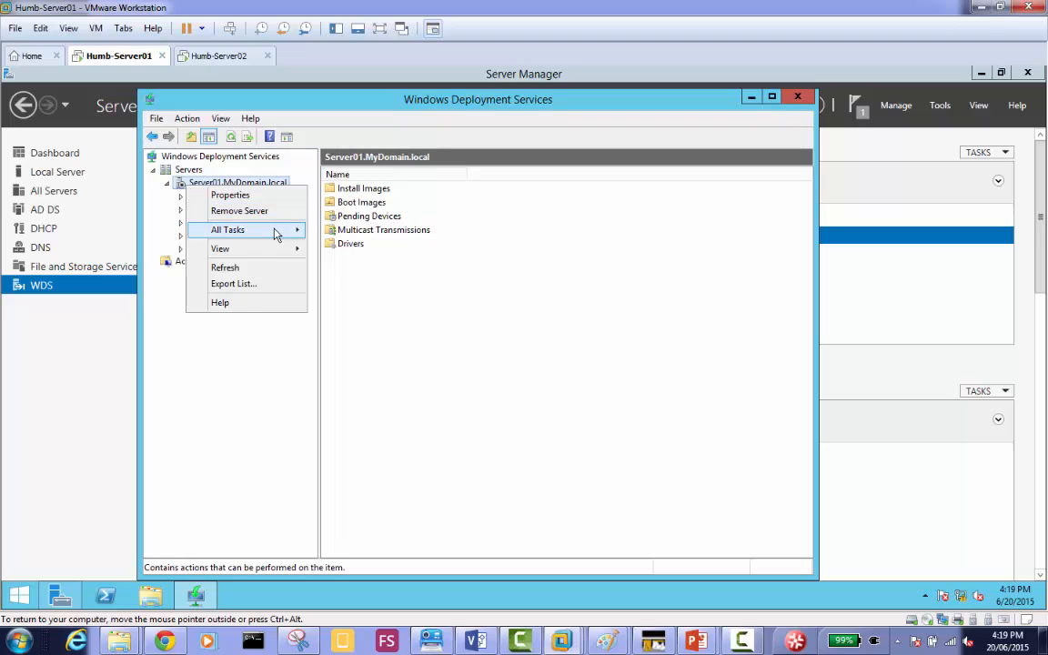
mouse_move(272, 229)
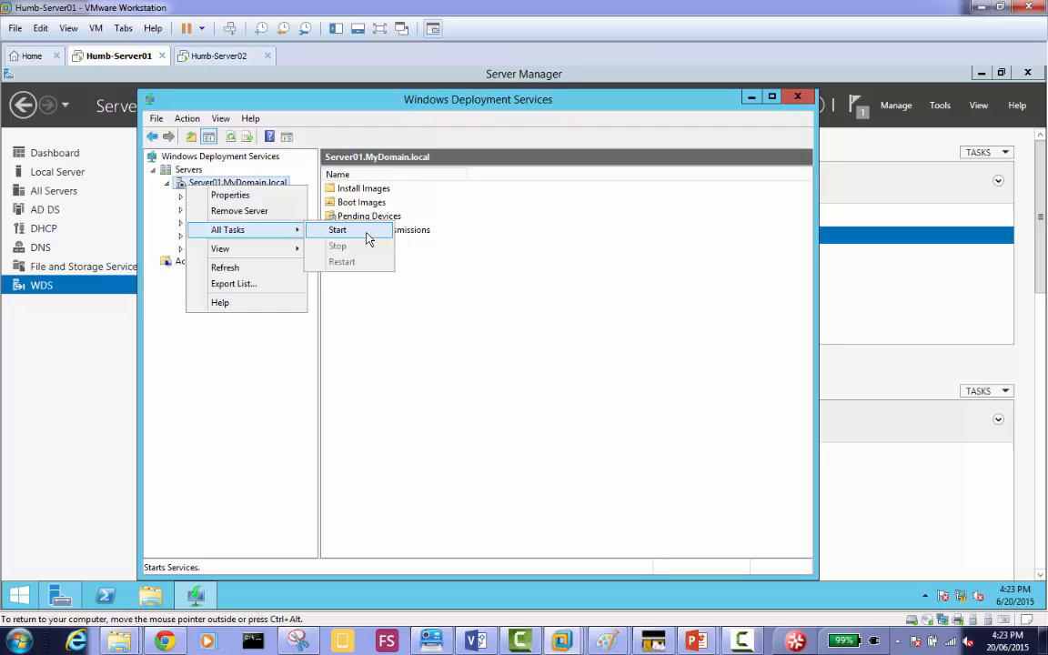
click(338, 230)
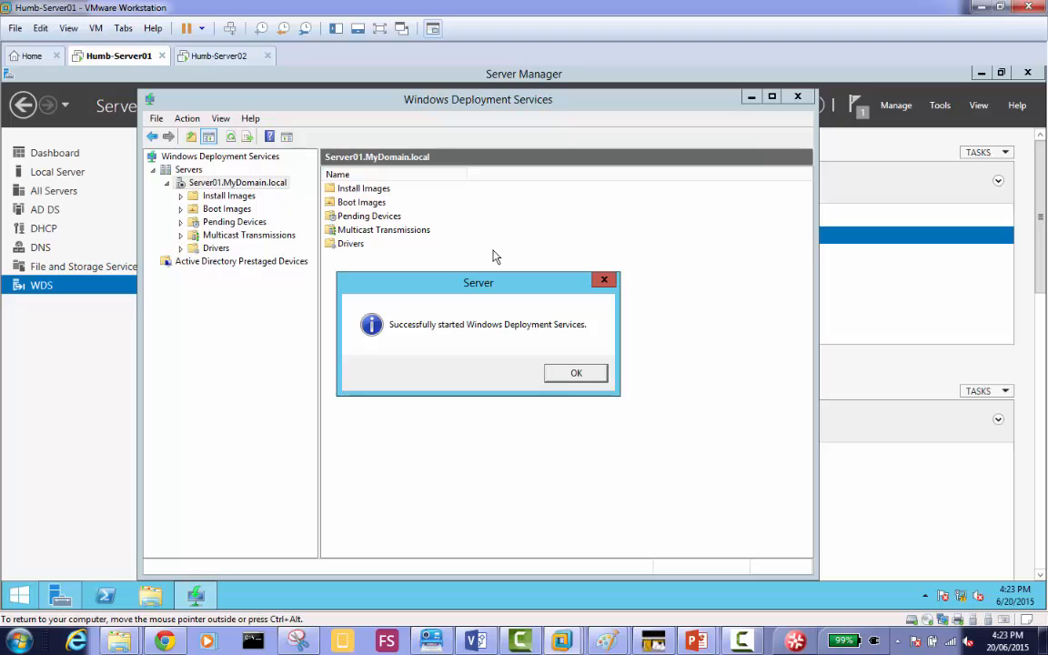
click(573, 373)
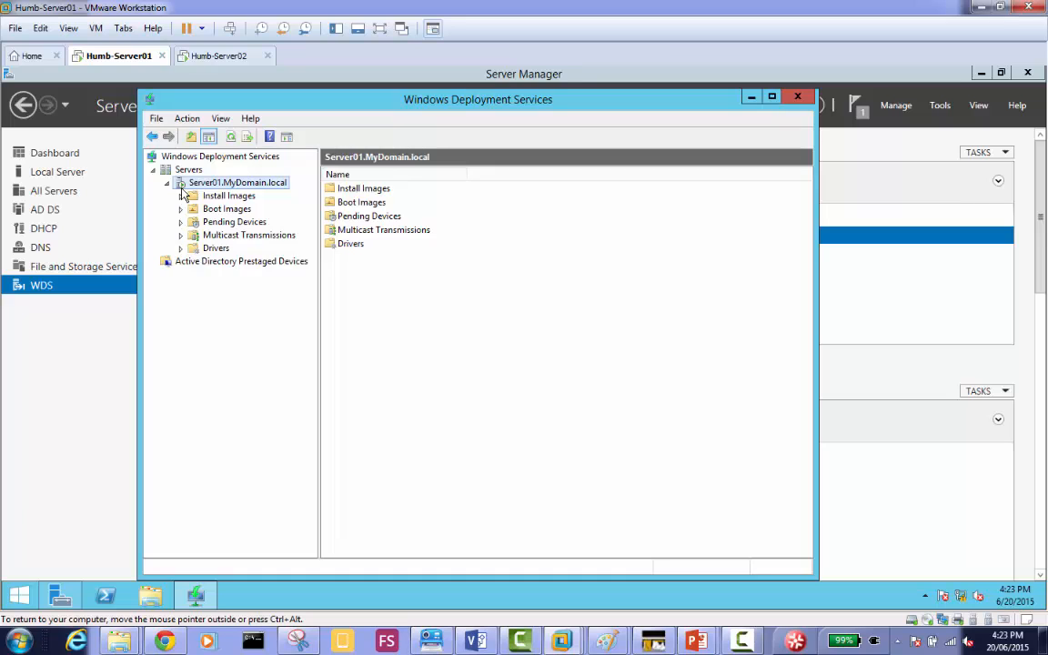
View the Install Images node and examine the identity fields for adding an Active Directory prestaged device, leaving the wizard without adding one.
click(238, 198)
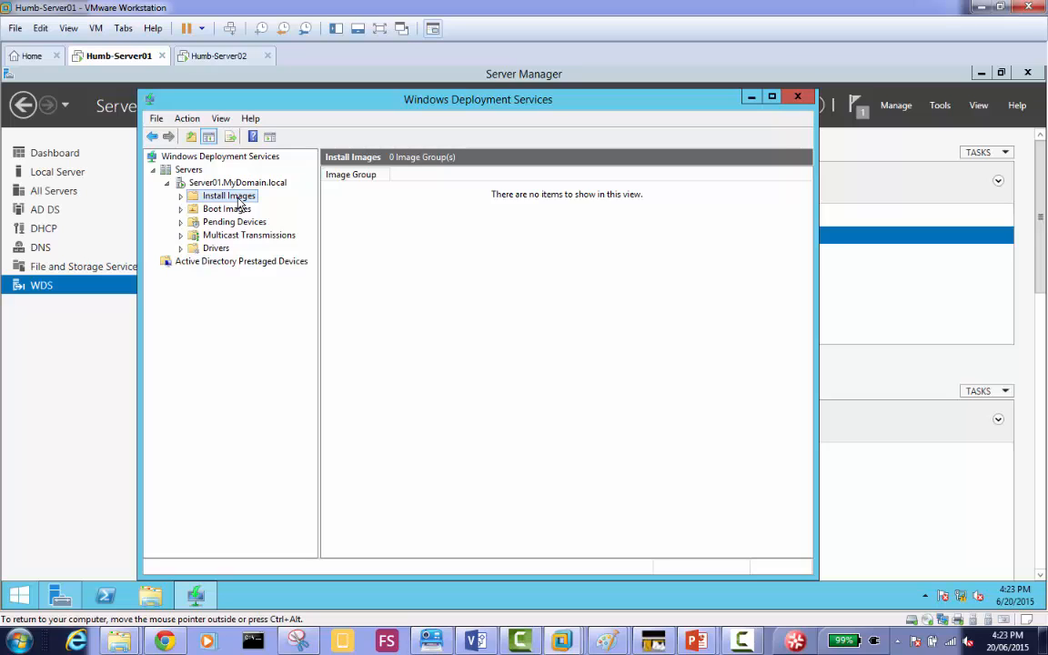
click(276, 265)
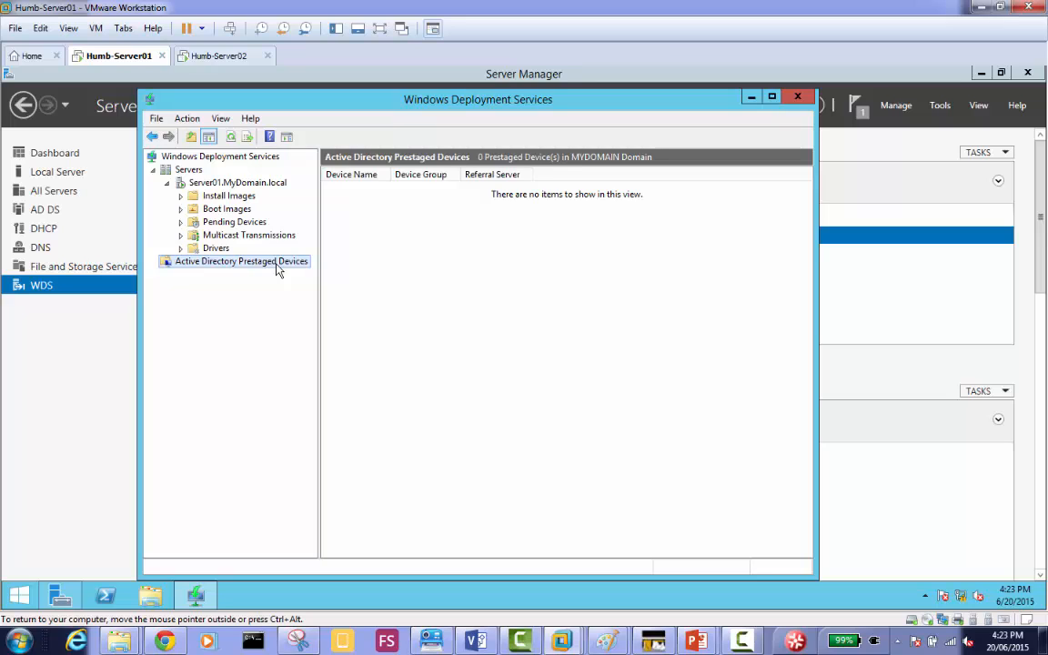
right_click(277, 267)
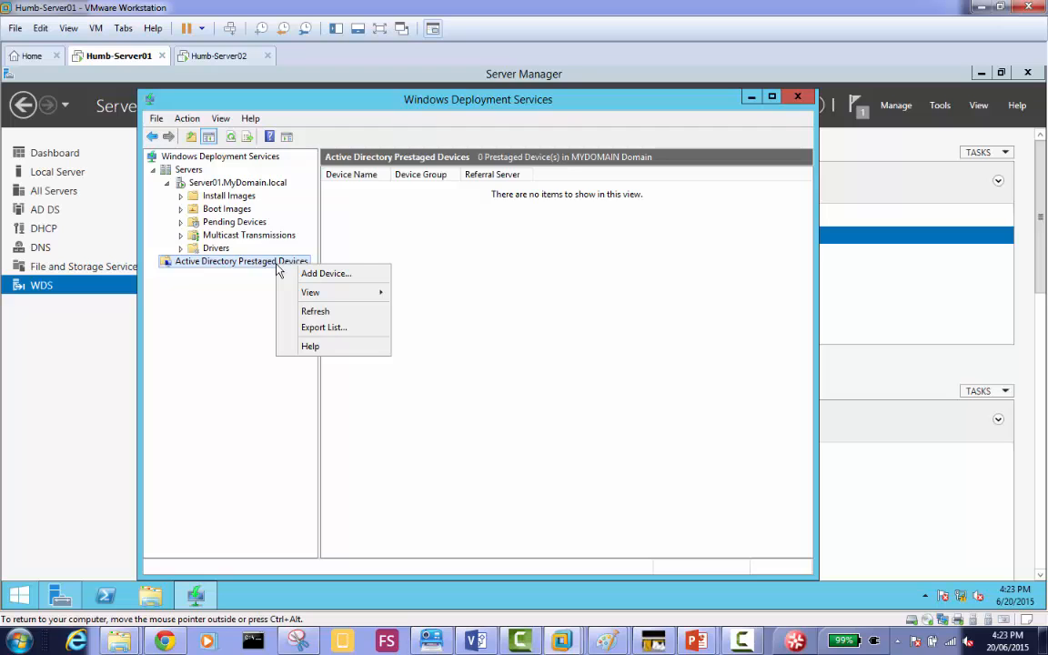
click(329, 274)
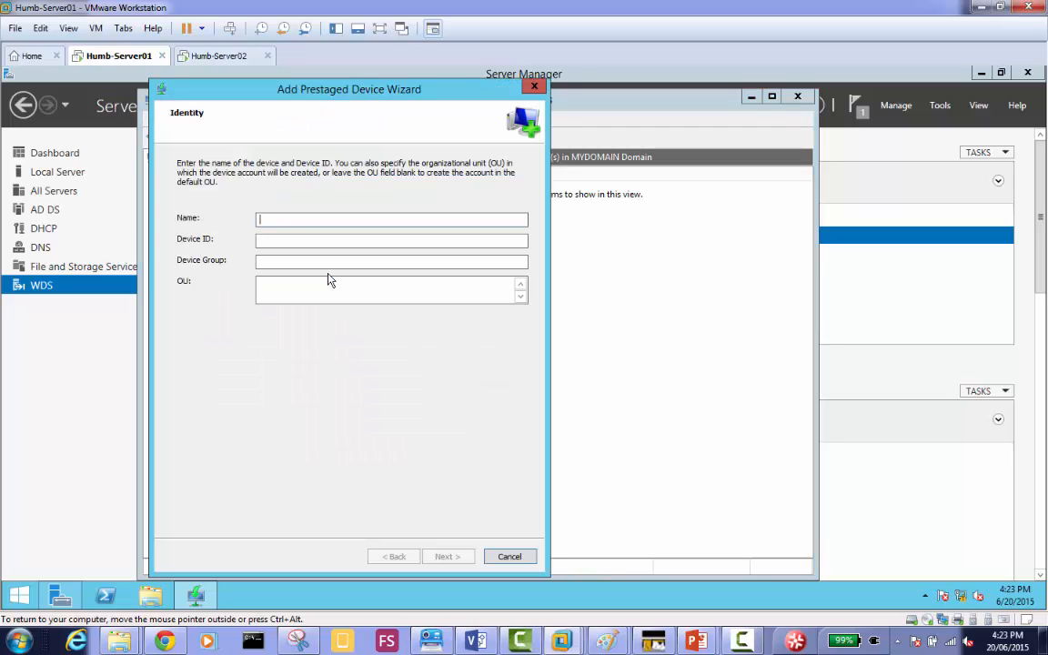
click(282, 218)
click(262, 238)
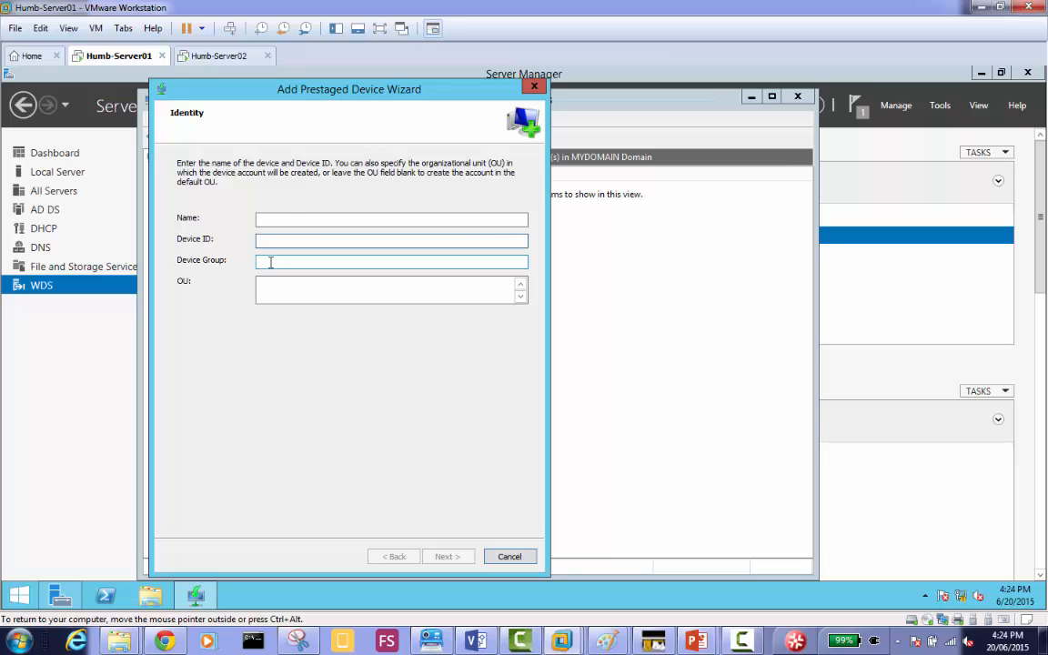
click(269, 262)
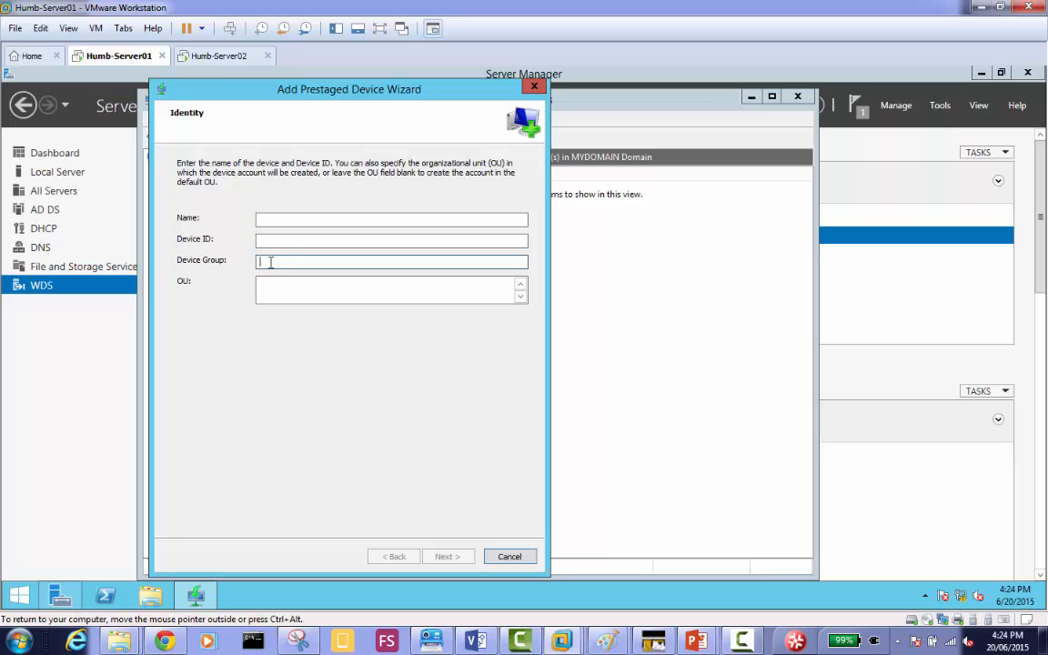
click(282, 241)
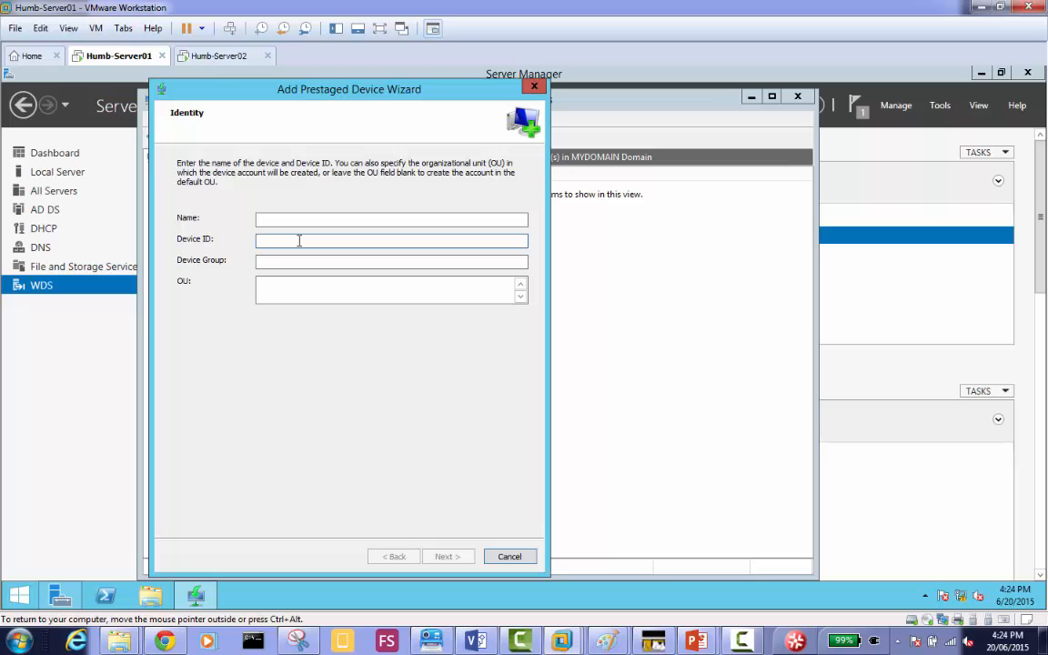
click(509, 557)
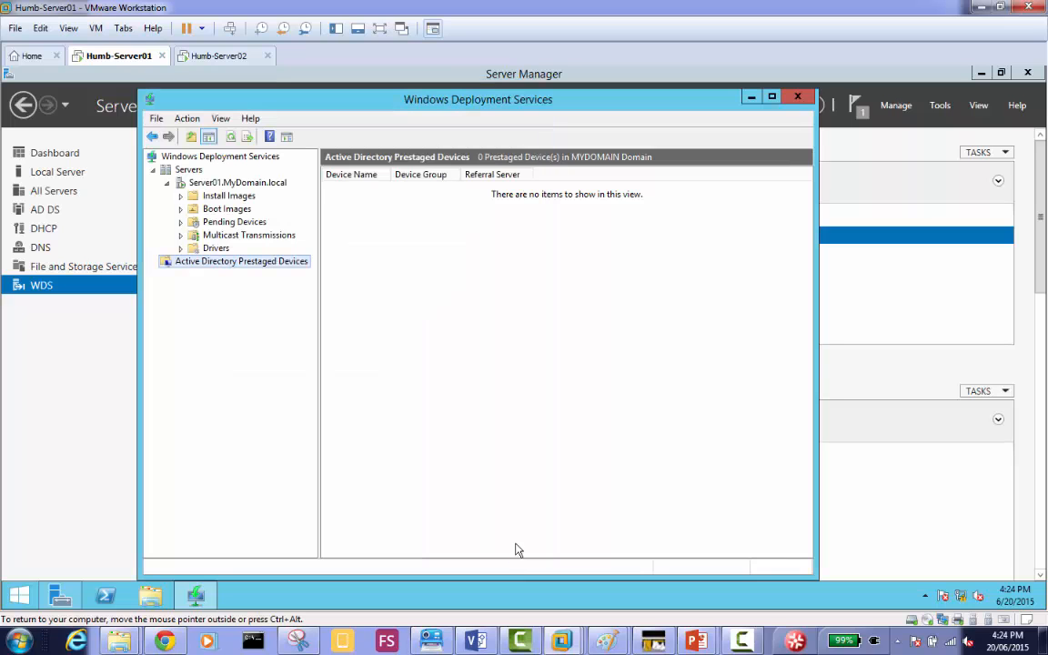
Examine the Install Images and Boot Images nodes of Server01.MyDomain.local and the actions available for boot images.
click(227, 200)
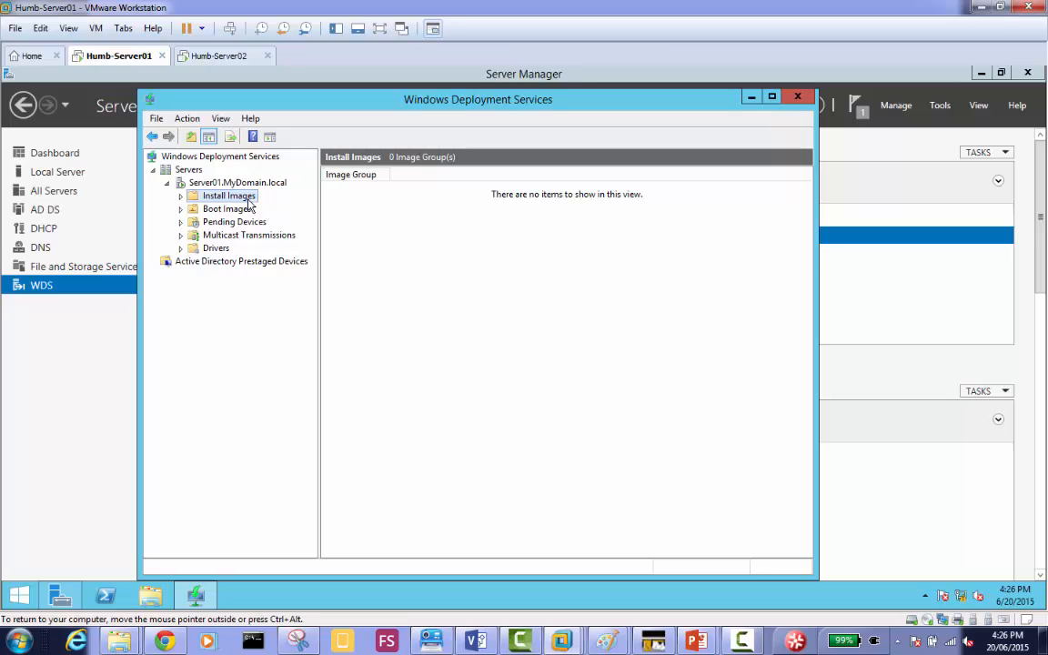
click(239, 211)
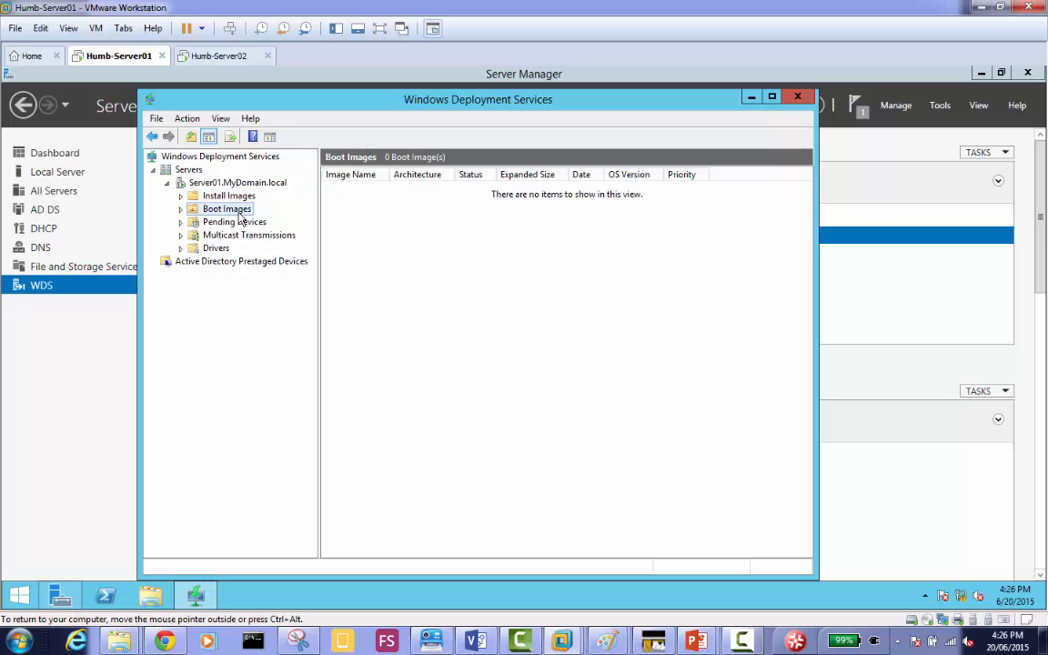
click(242, 198)
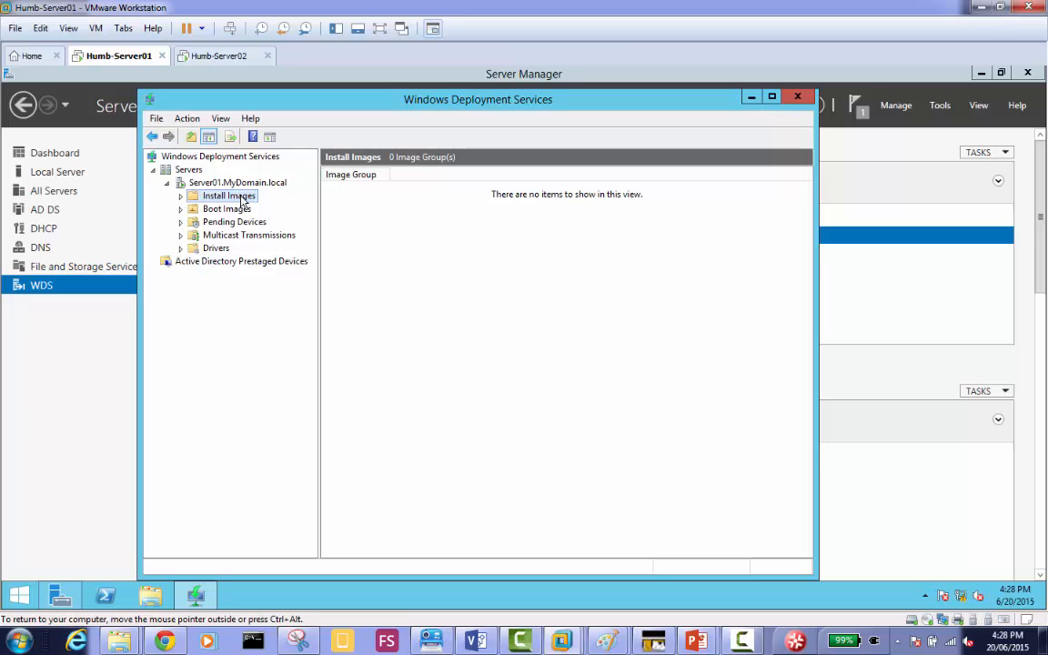
click(242, 210)
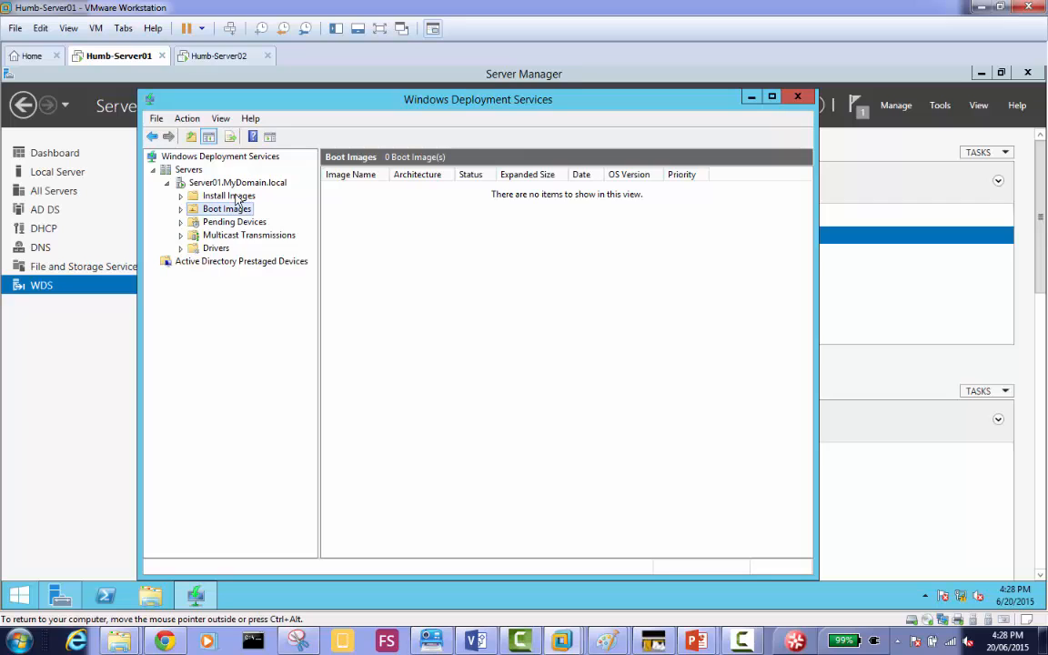
click(236, 199)
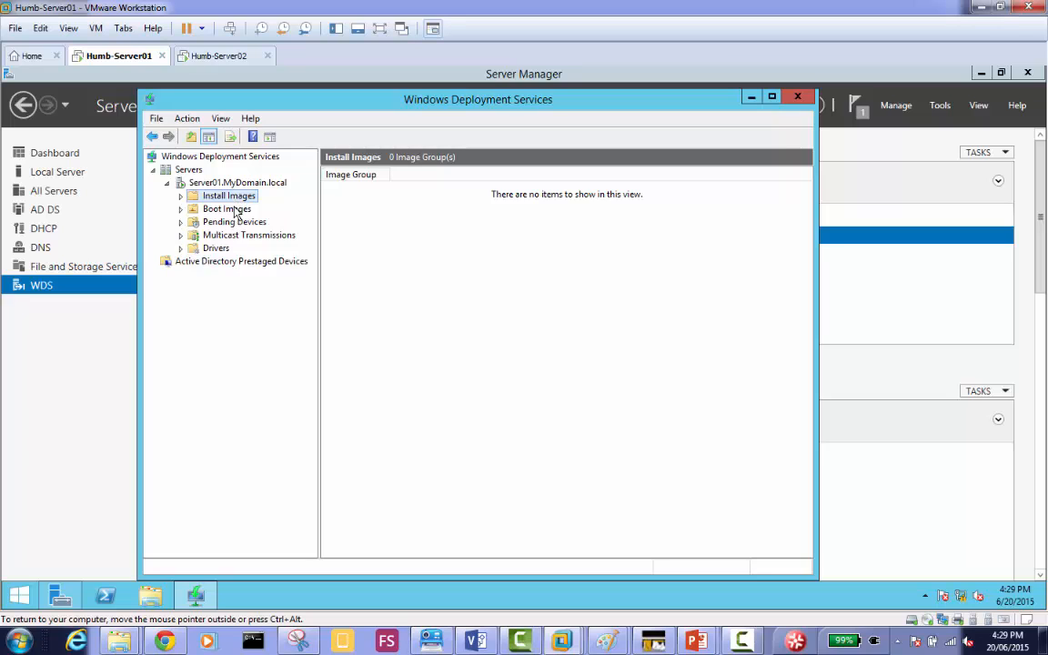
click(234, 211)
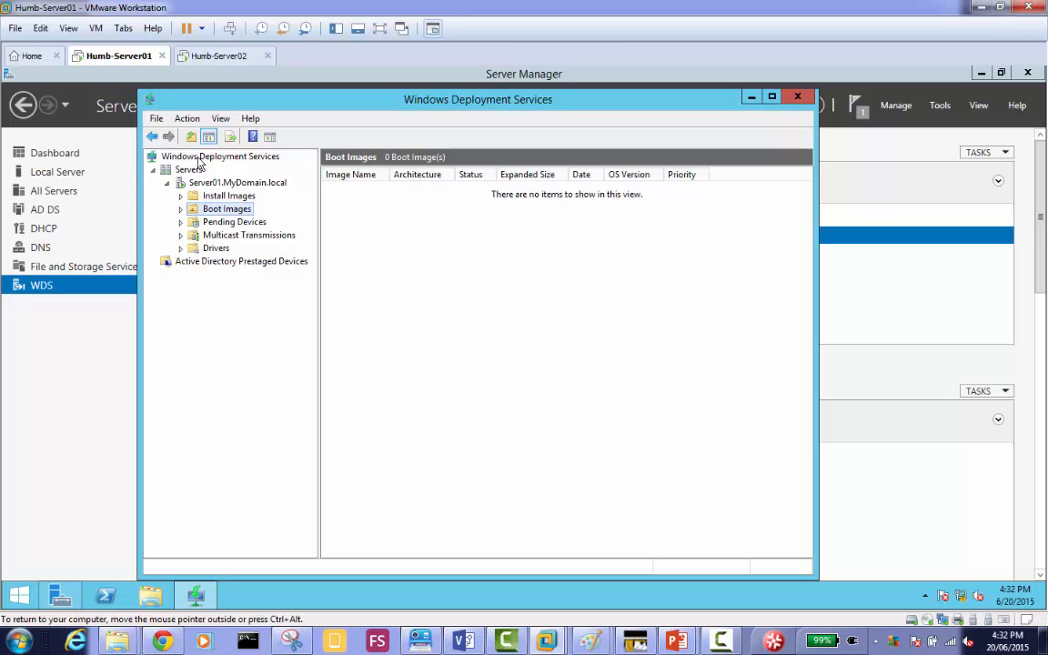
right_click(244, 212)
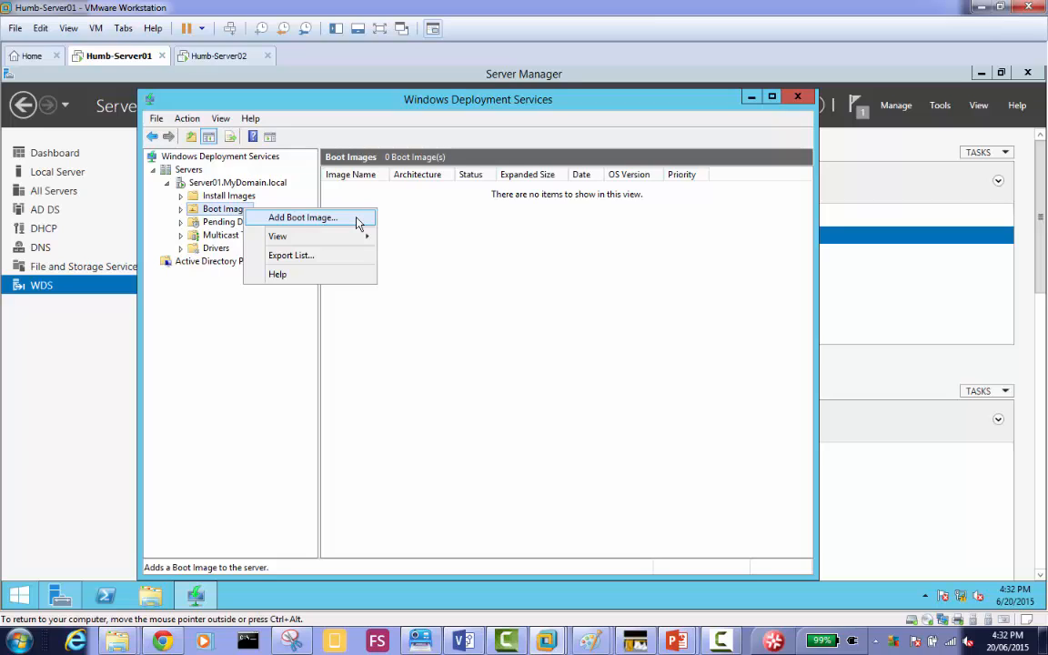
click(429, 243)
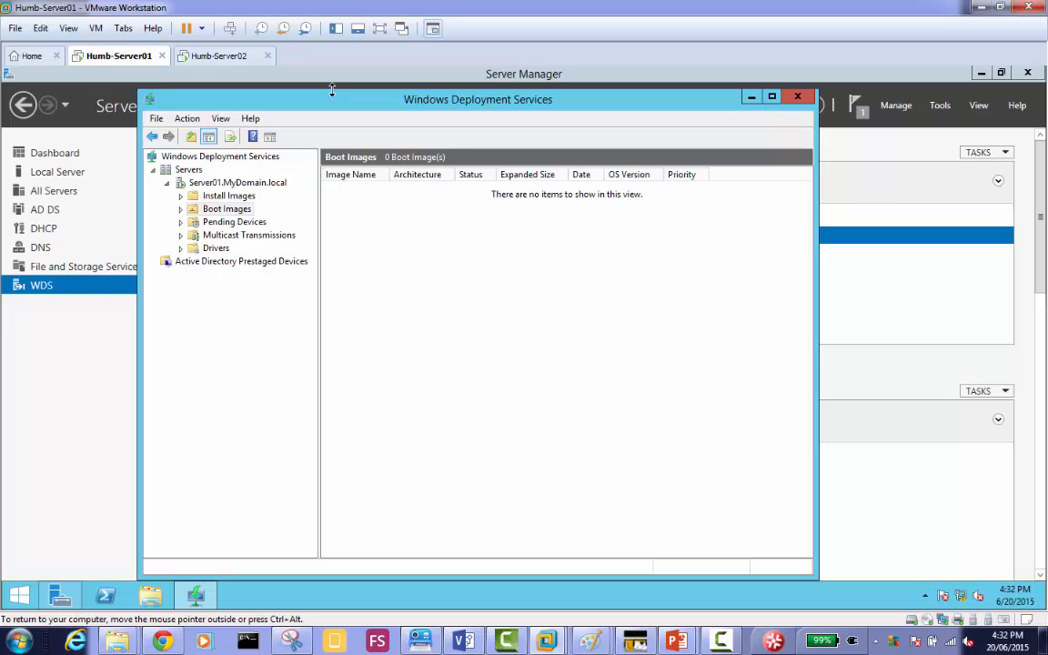
Check which ISO image file the CD/DVD drive of the Humb-Server01 virtual machine uses, and close its settings.
right_click(130, 64)
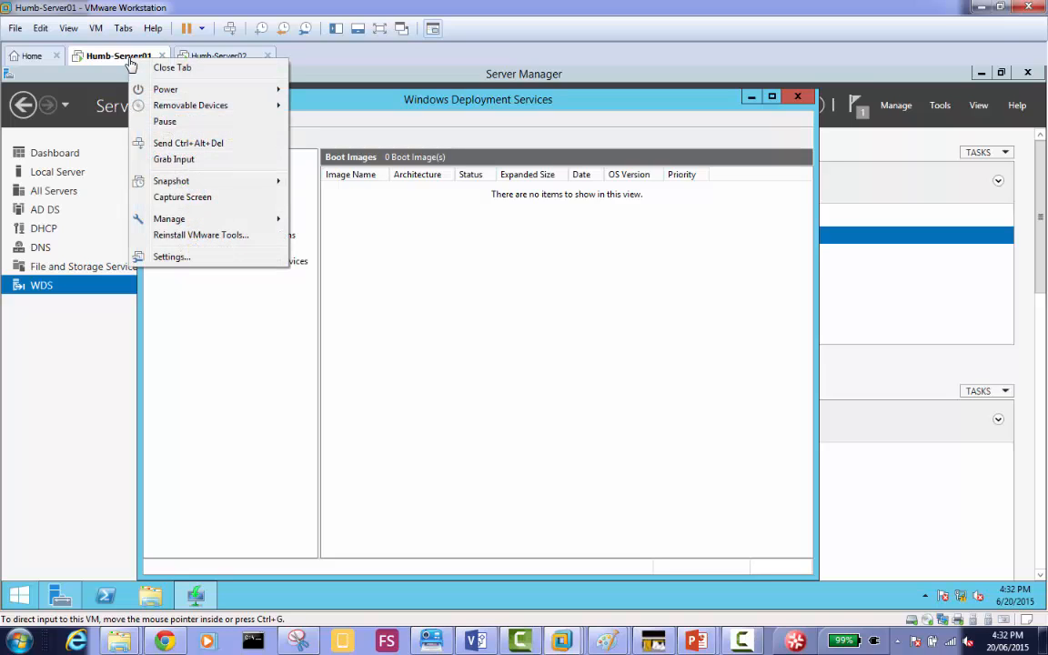
click(232, 258)
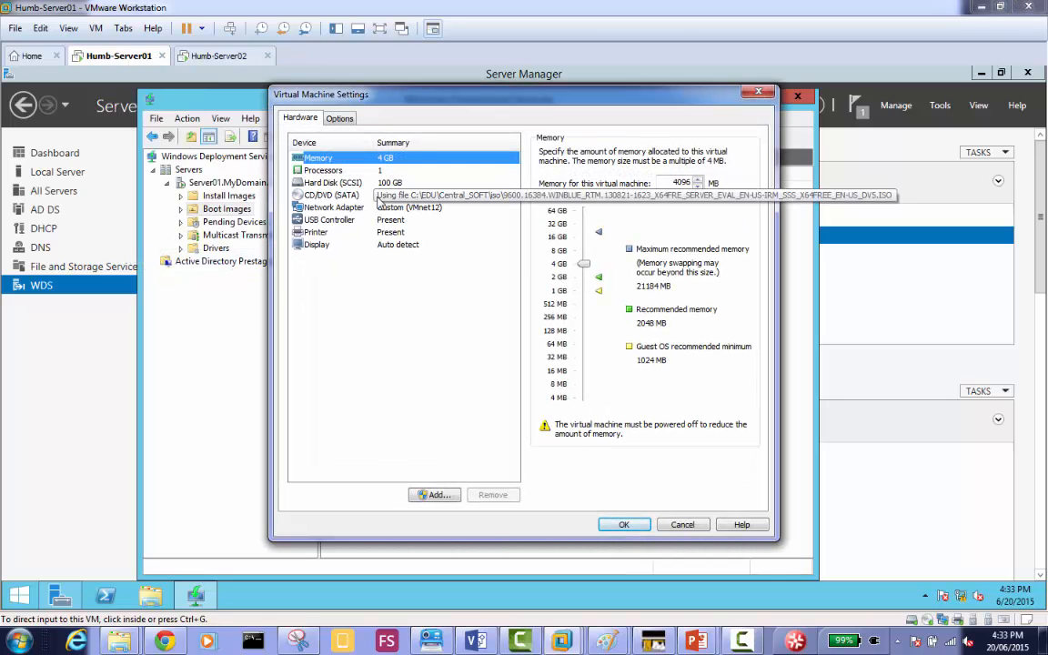
click(382, 197)
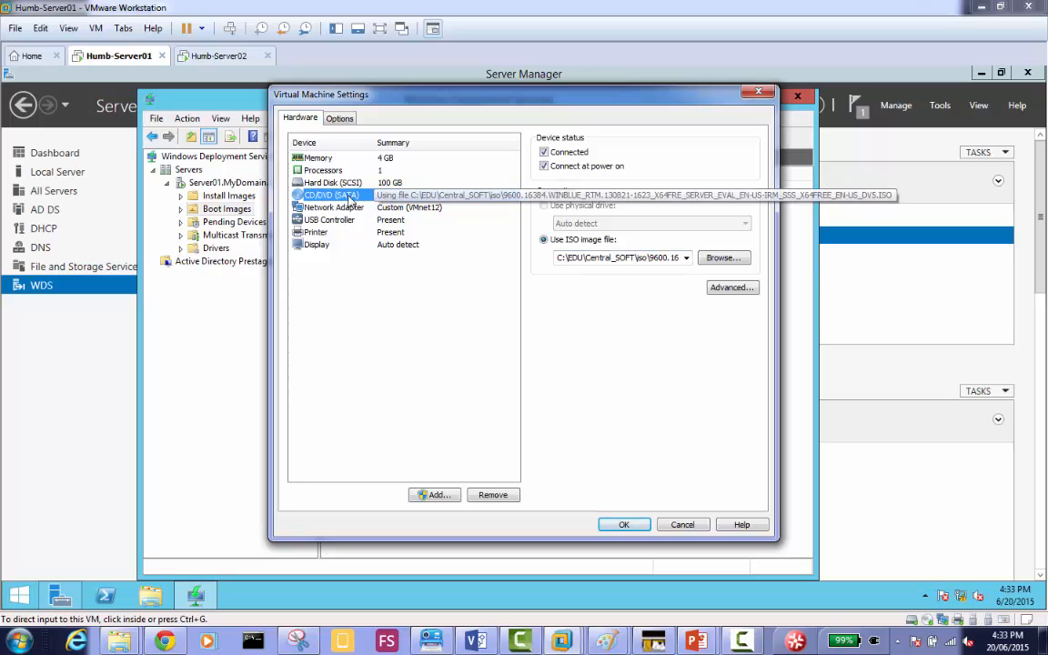
double_click(661, 259)
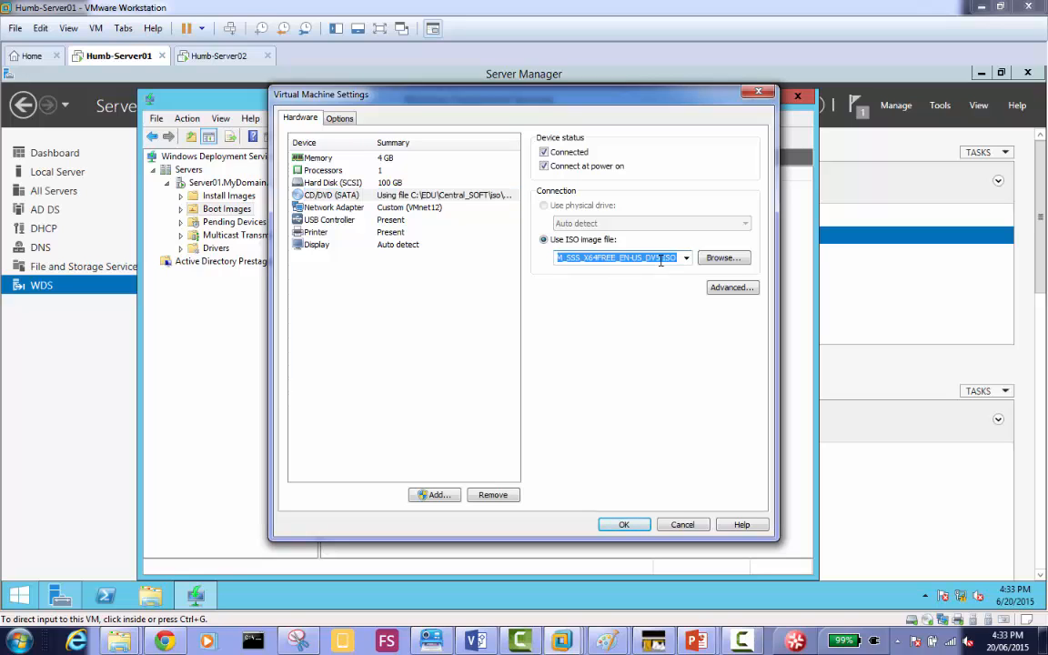
click(661, 259)
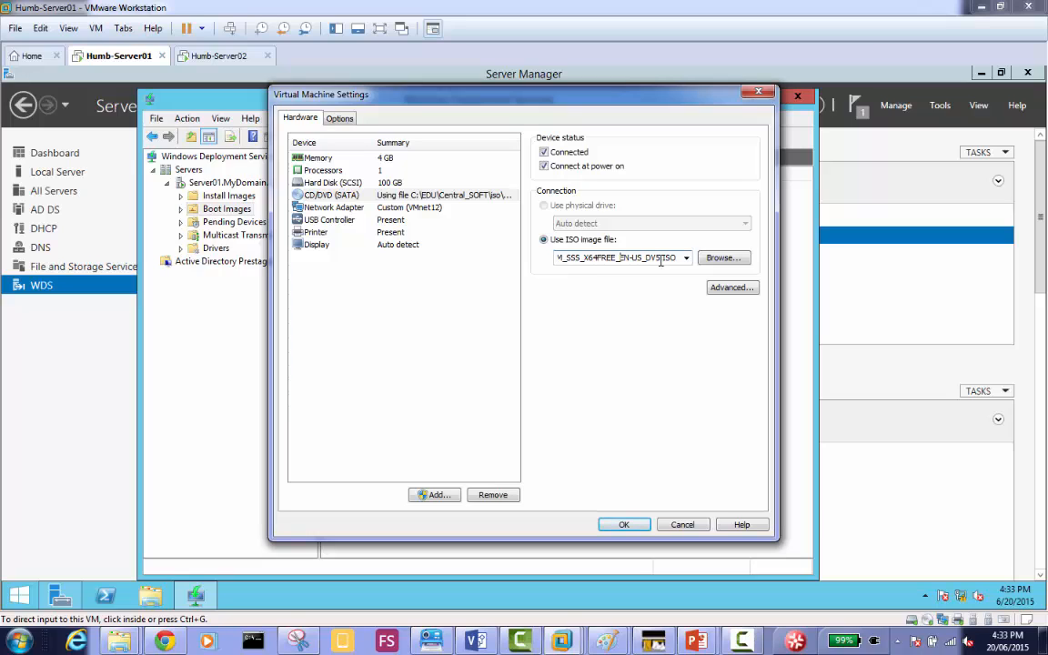
key(BackSpace)
key(BackSpace)
key(BackSpace)
key(BackSpace)
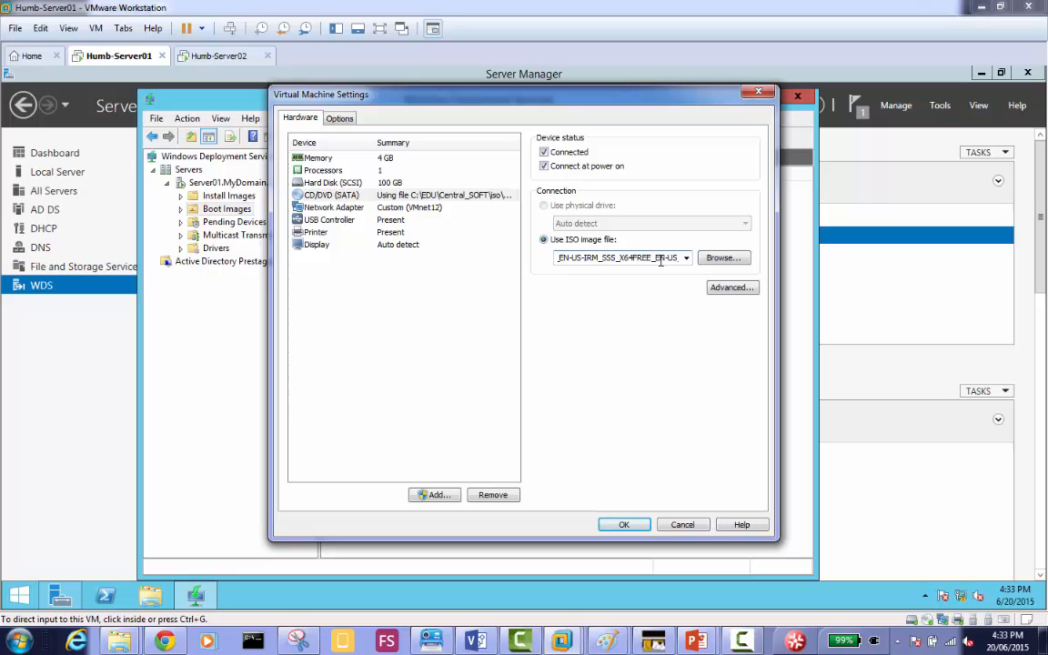
key(Left)
key(Left)
key(Left)
key(Left)
key(Left)
key(Left)
key(Left)
key(Left)
key(Left)
key(Left)
key(Left)
key(Left)
key(Left)
key(Left)
key(Left)
key(Left)
key(Left)
key(Left)
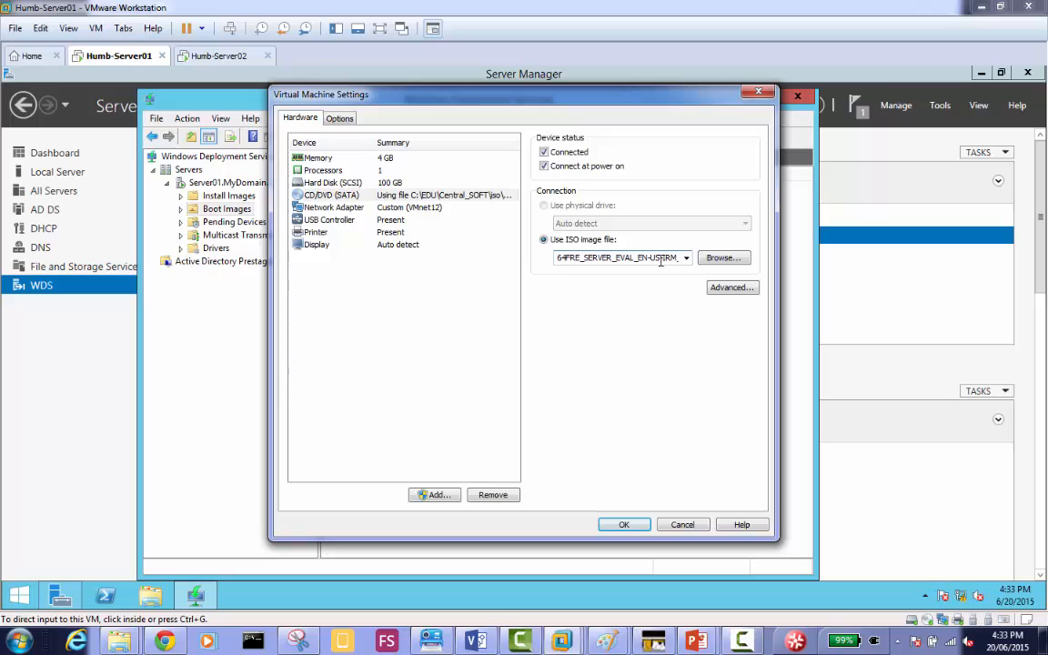
click(620, 524)
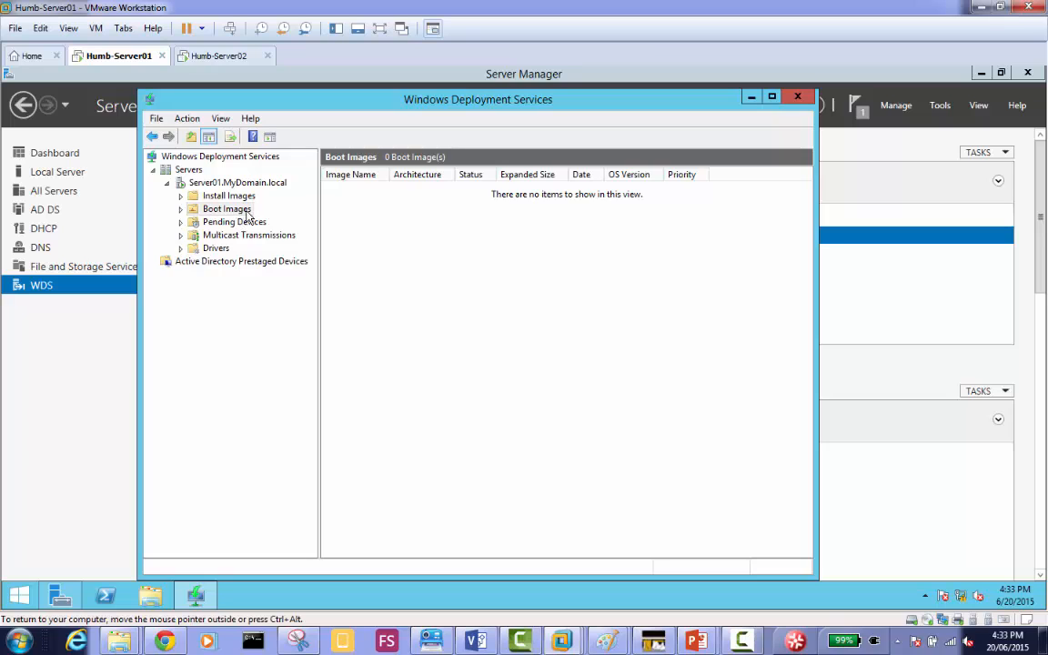
right_click(246, 212)
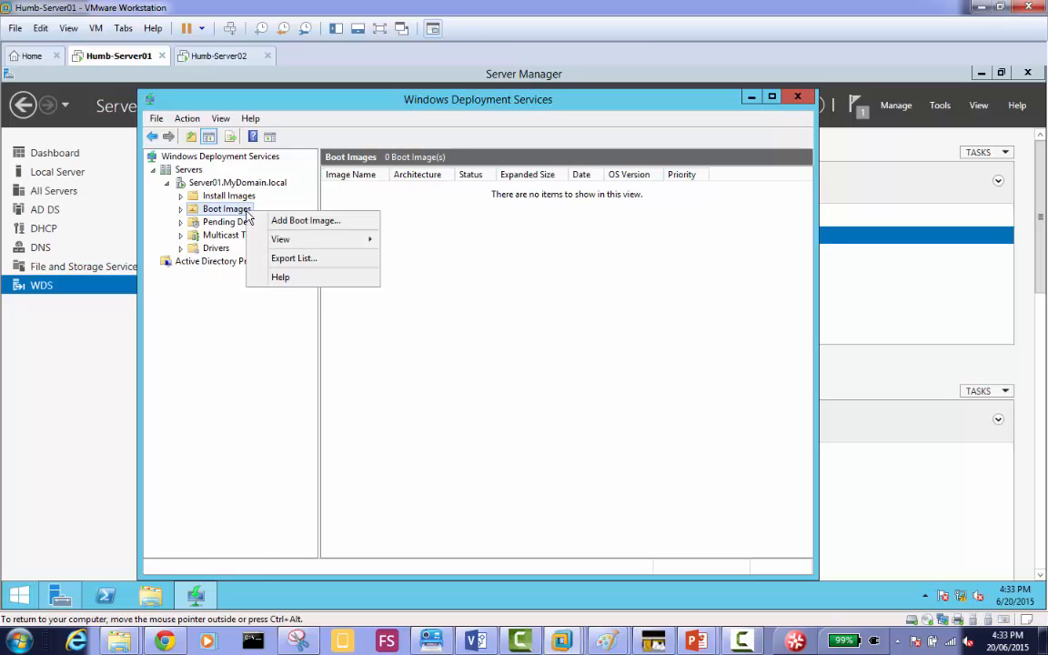
click(324, 228)
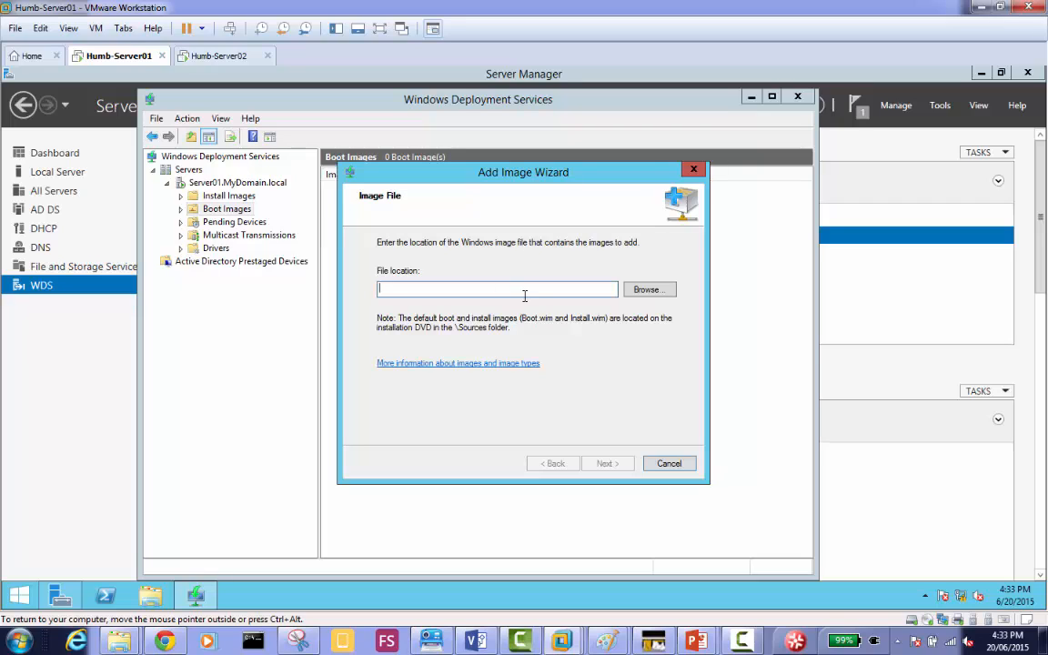
click(649, 291)
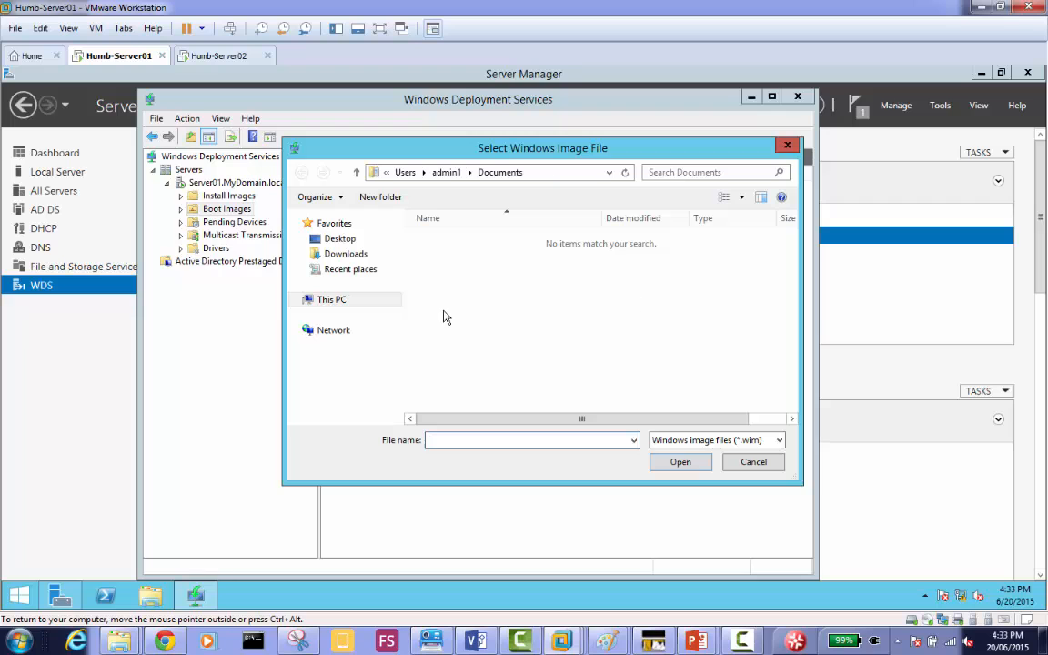
click(334, 300)
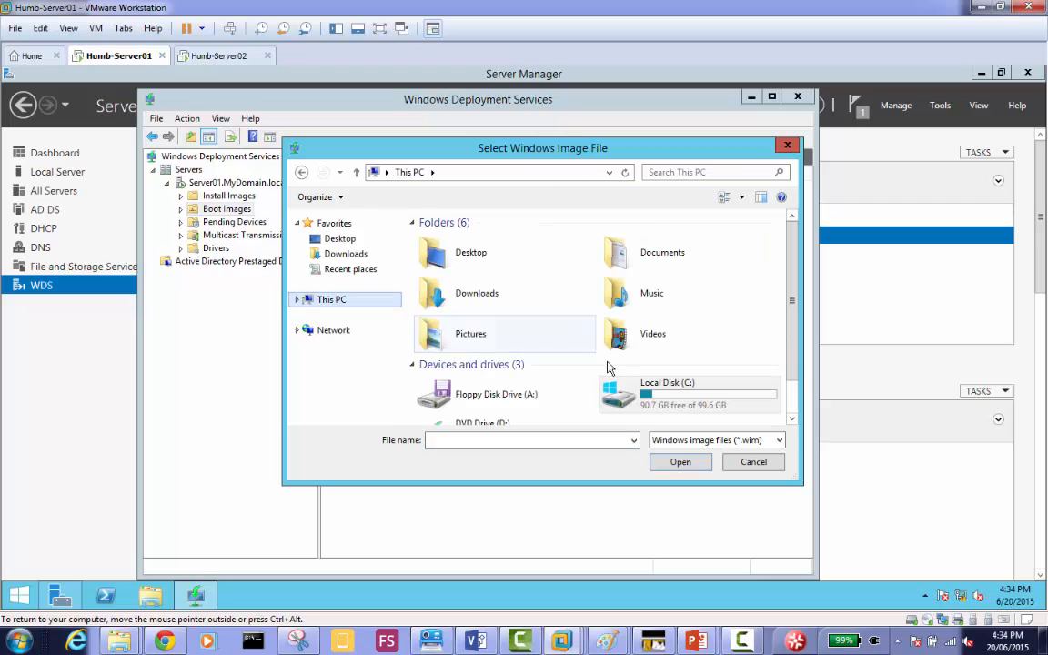
click(791, 398)
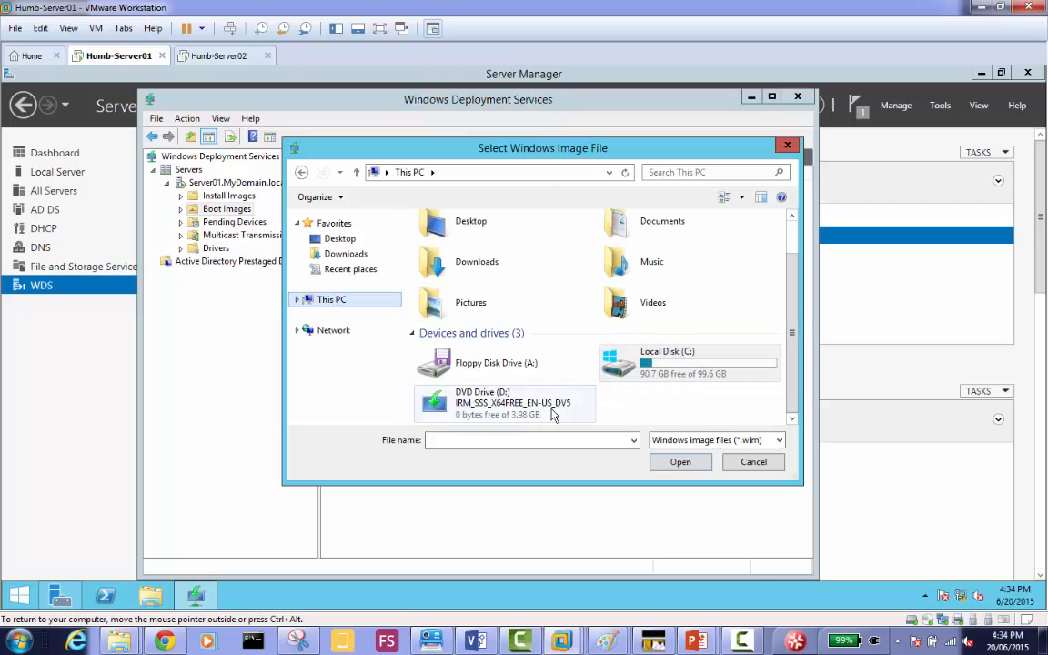
double_click(474, 404)
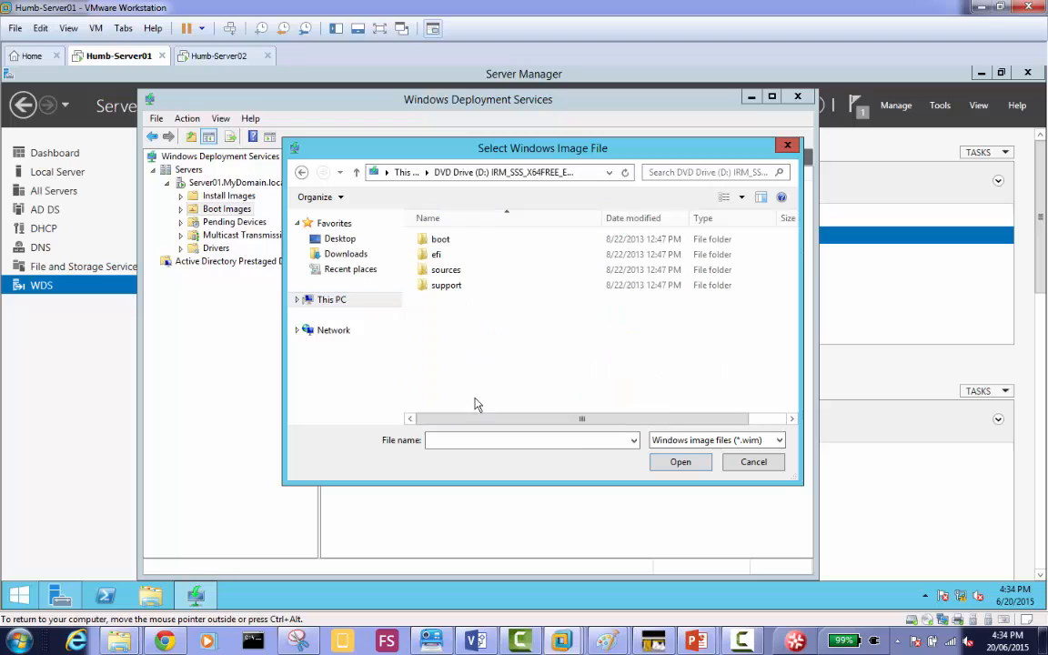
double_click(445, 271)
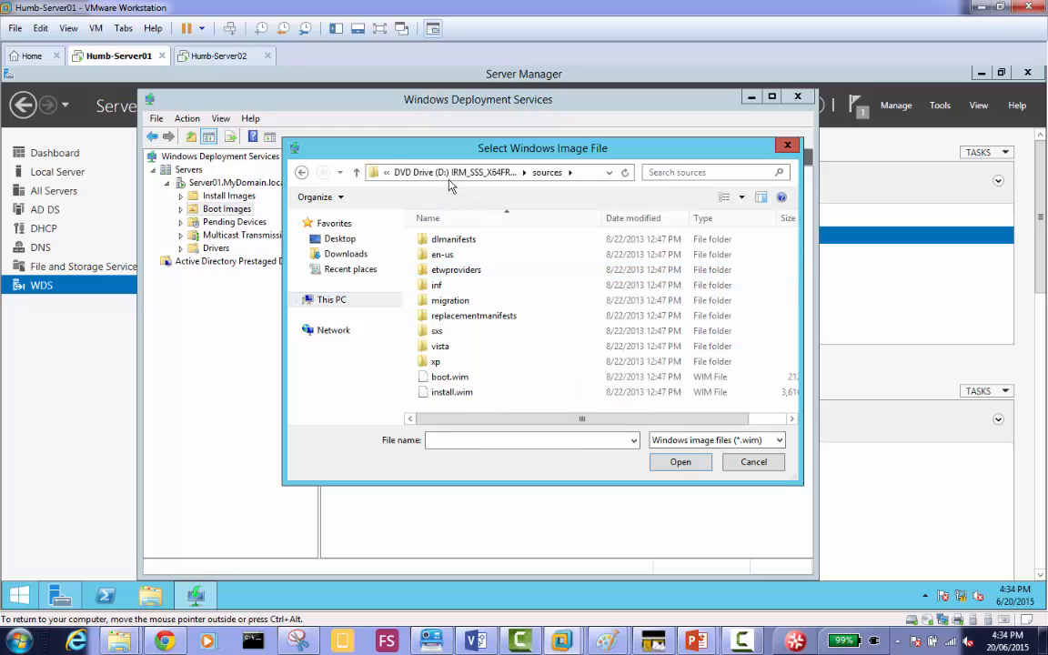
click(414, 173)
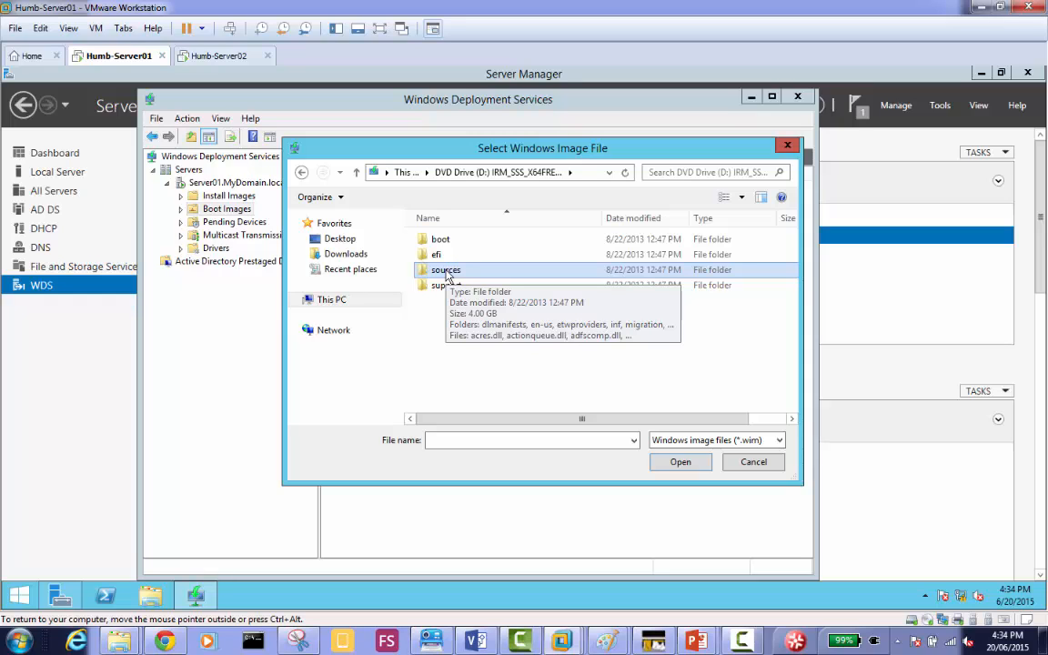
click(755, 464)
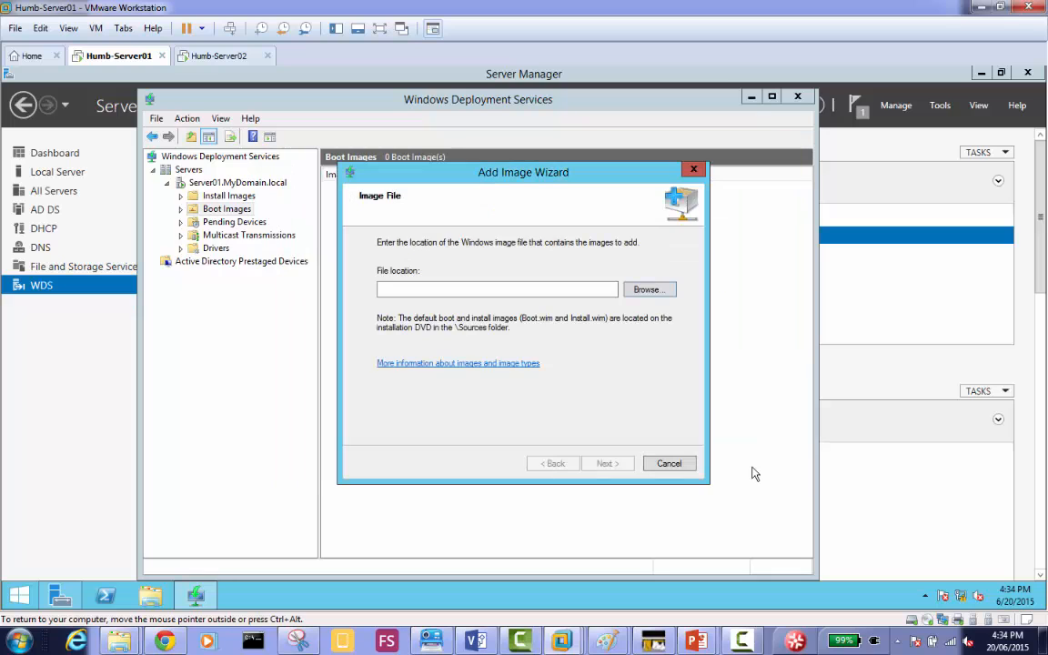
click(678, 465)
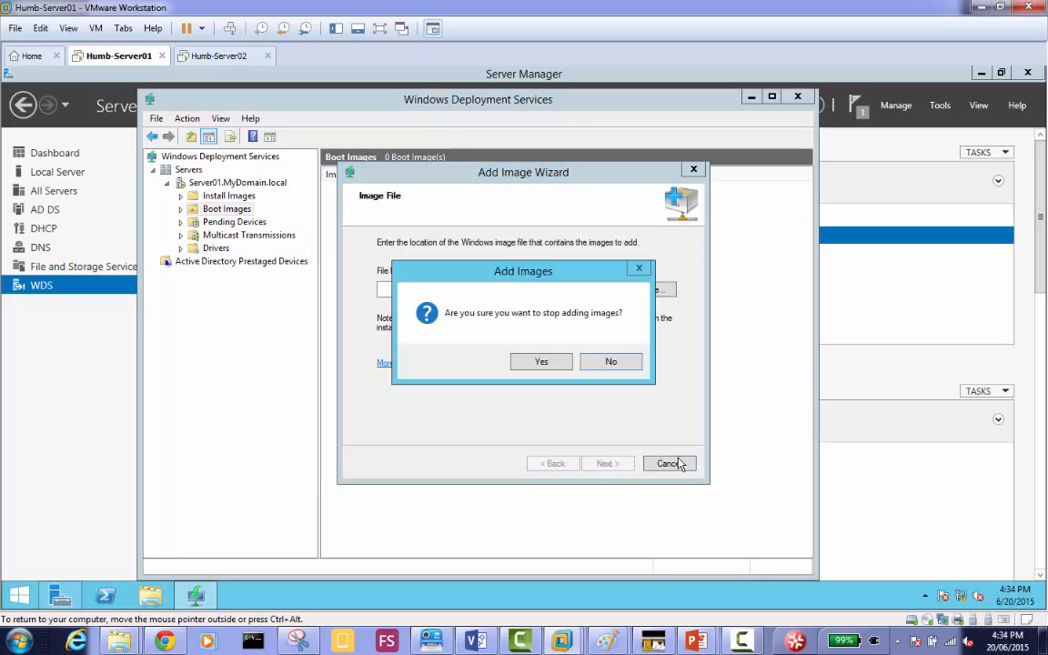
click(562, 366)
Start adding a boot image to Server01.MyDomain.local, using boot.wim from the sources folder of DVD drive D: as the image file.
right_click(240, 213)
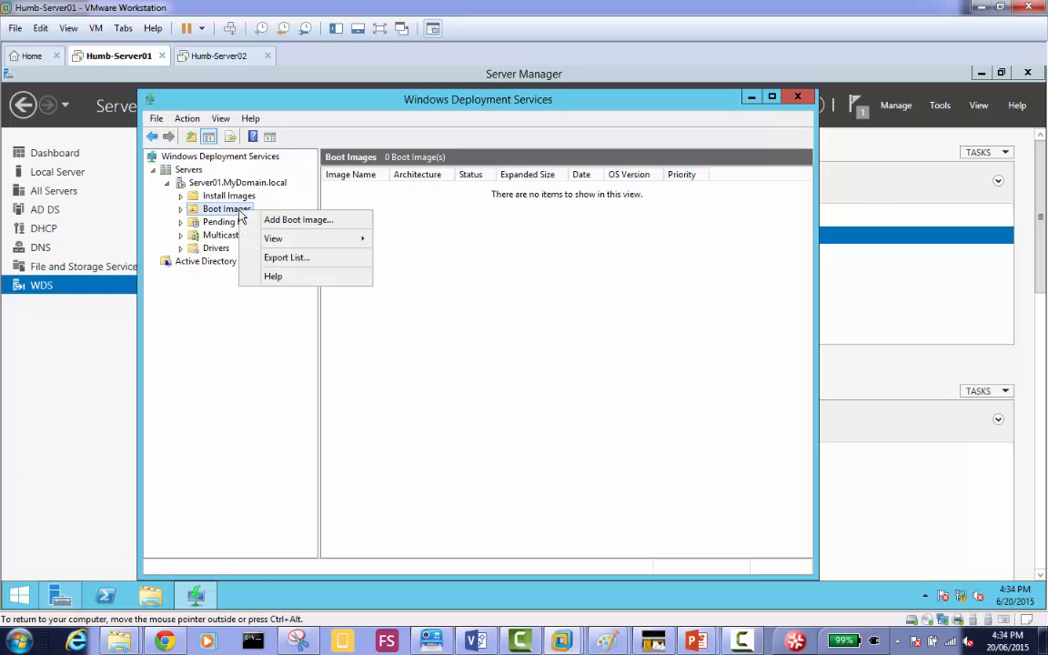
click(347, 226)
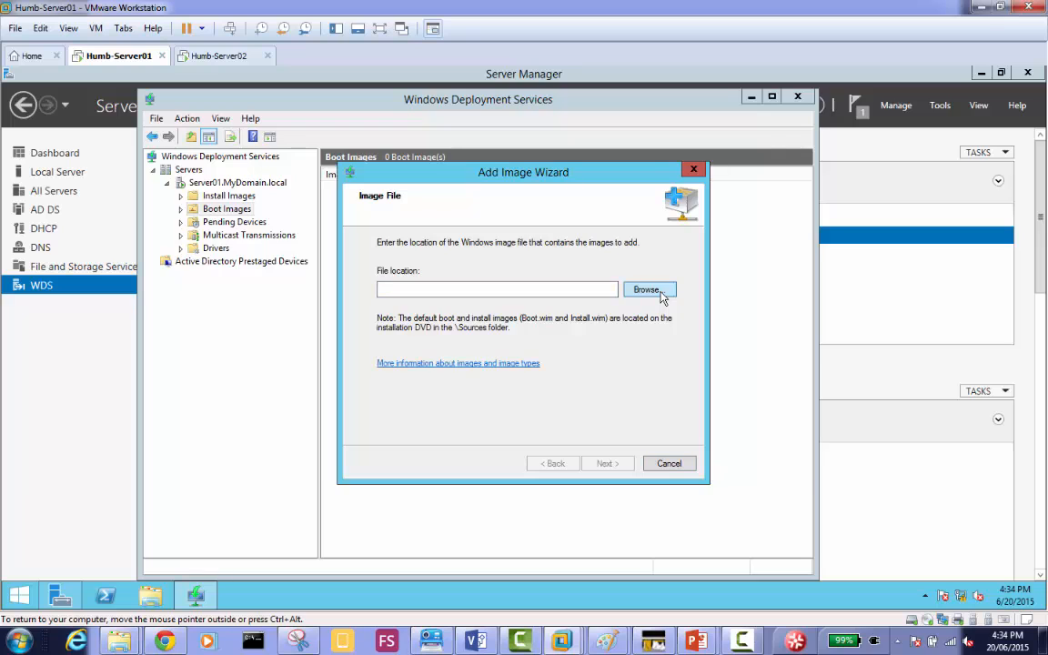
click(647, 289)
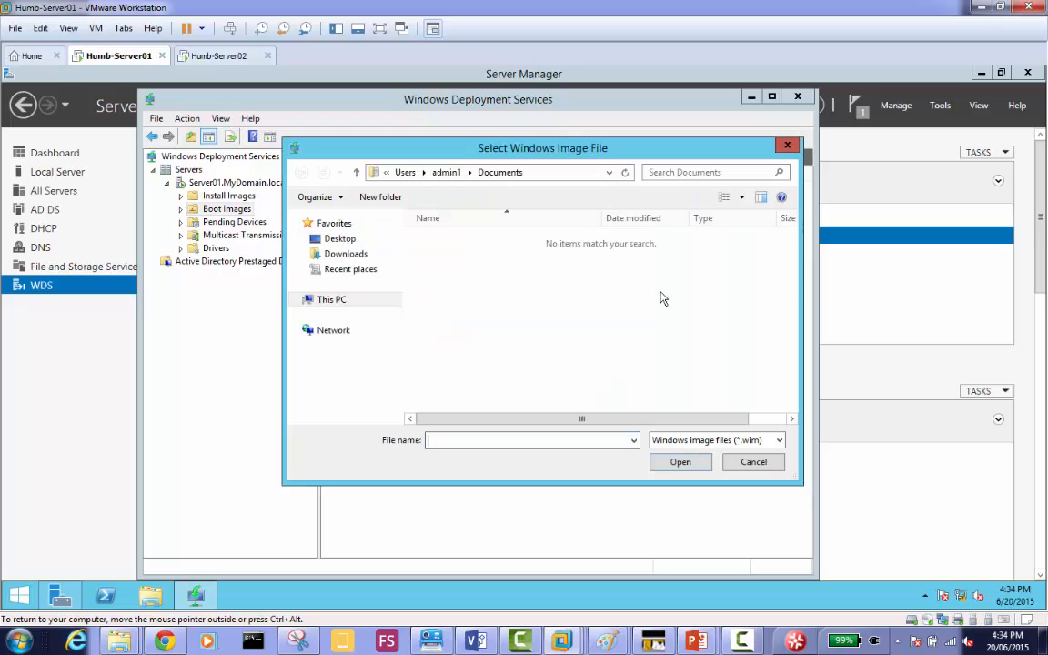
click(333, 306)
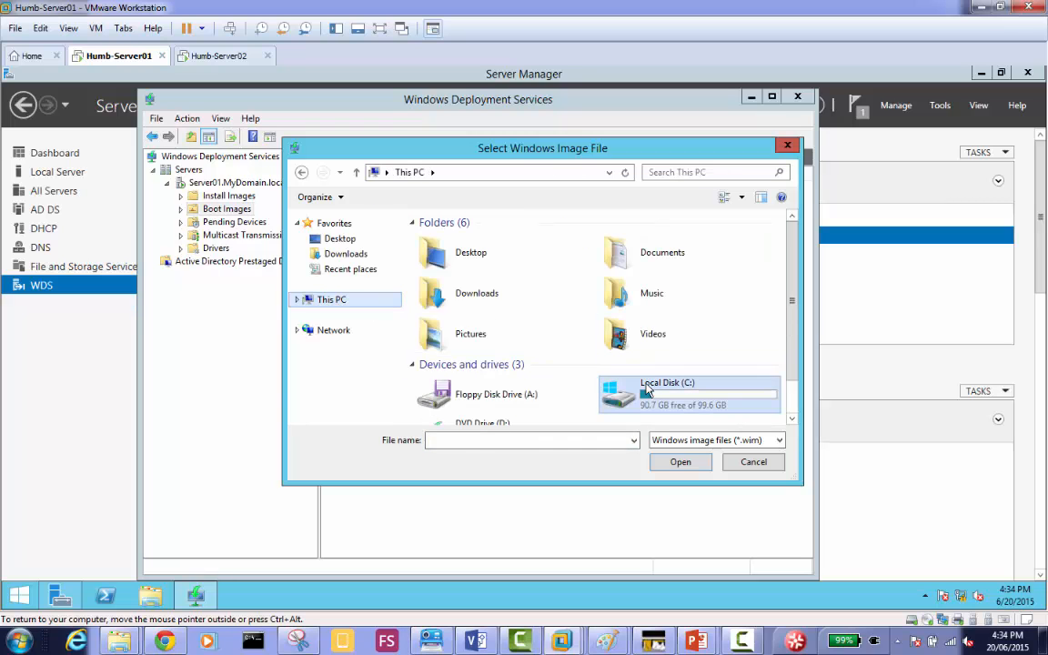
scroll(715, 357, down, 1)
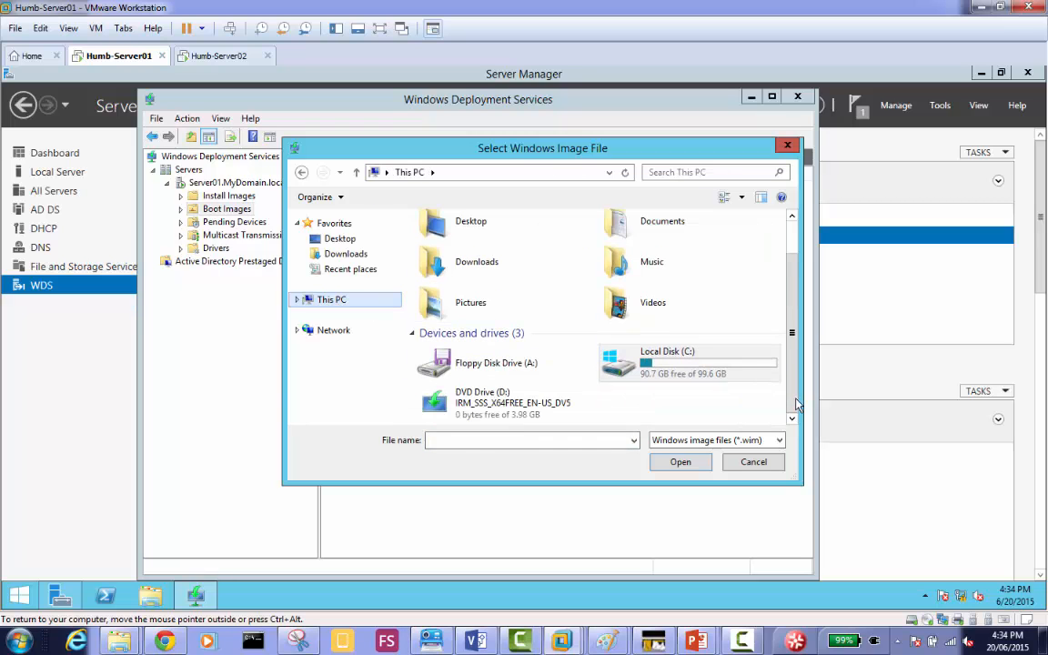
click(484, 404)
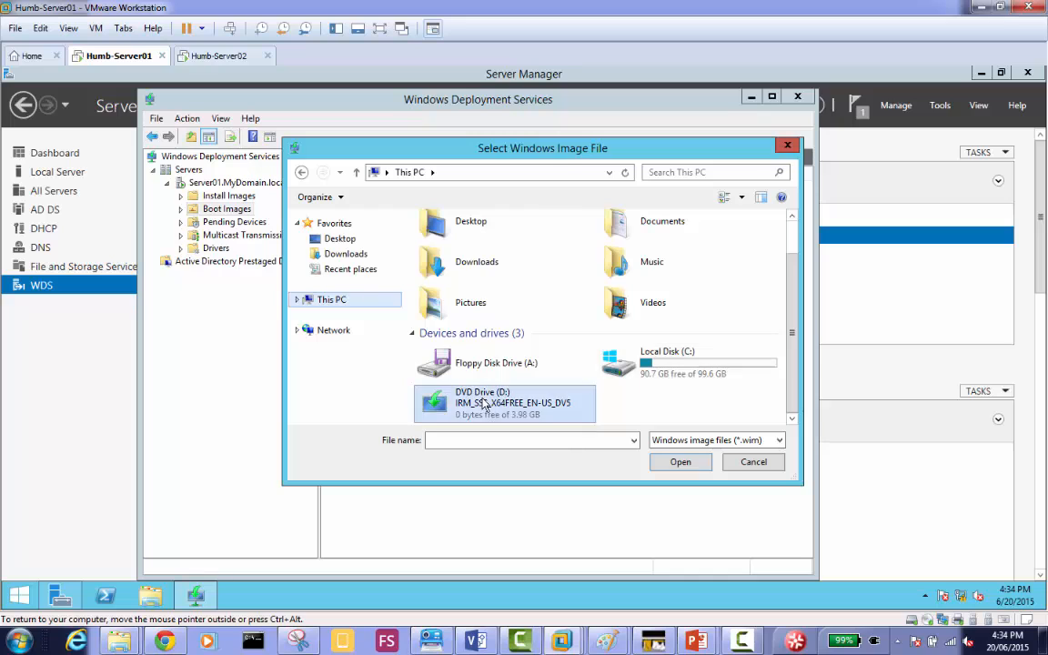
double_click(485, 404)
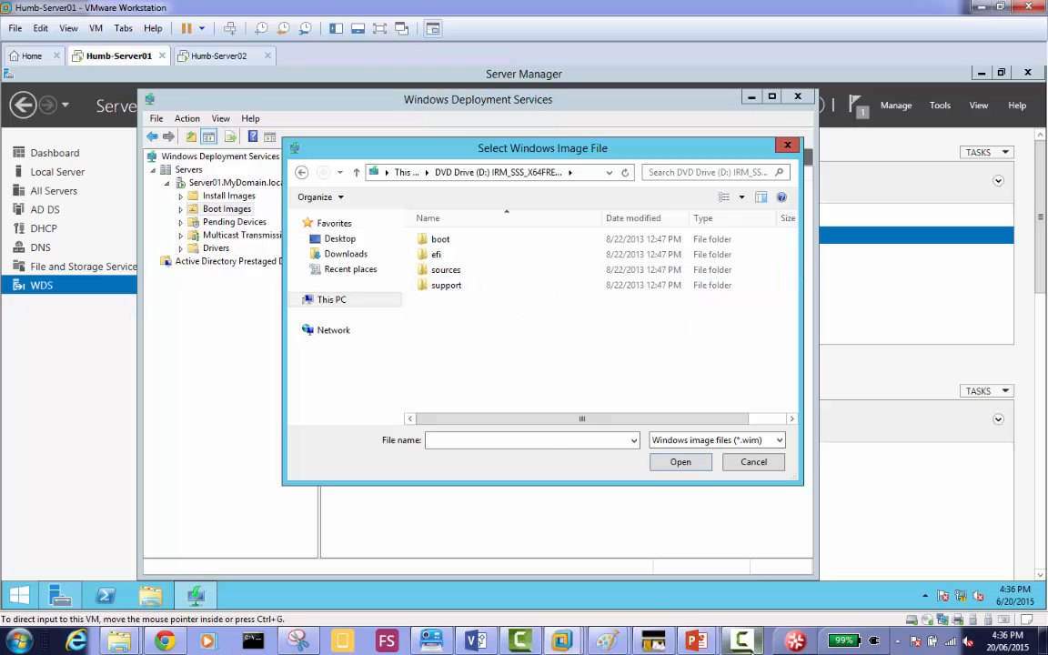
click(749, 643)
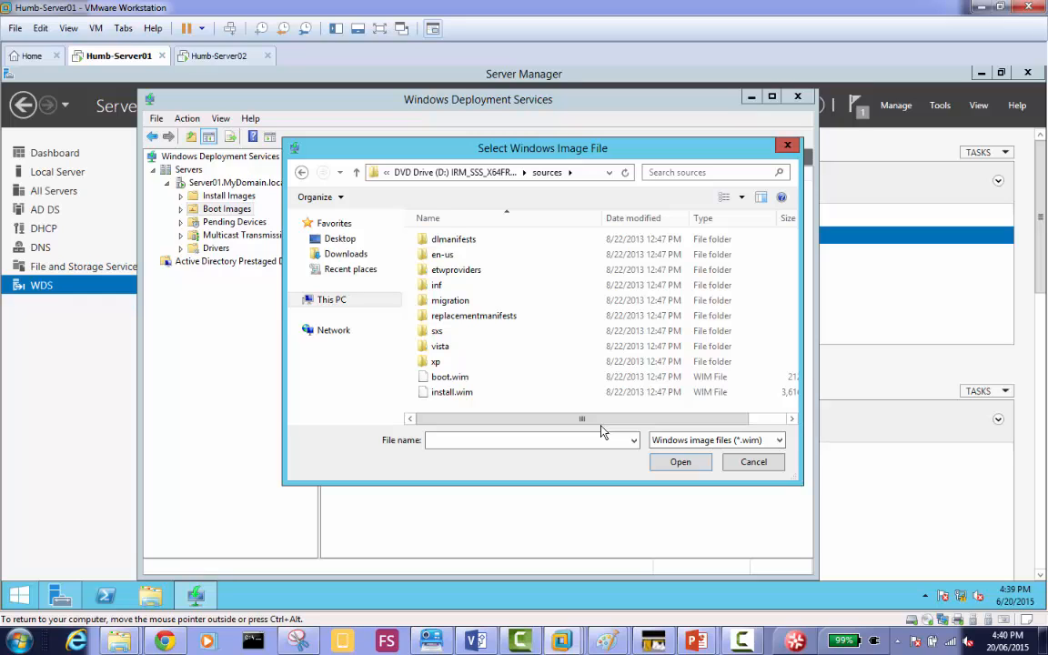
double_click(461, 381)
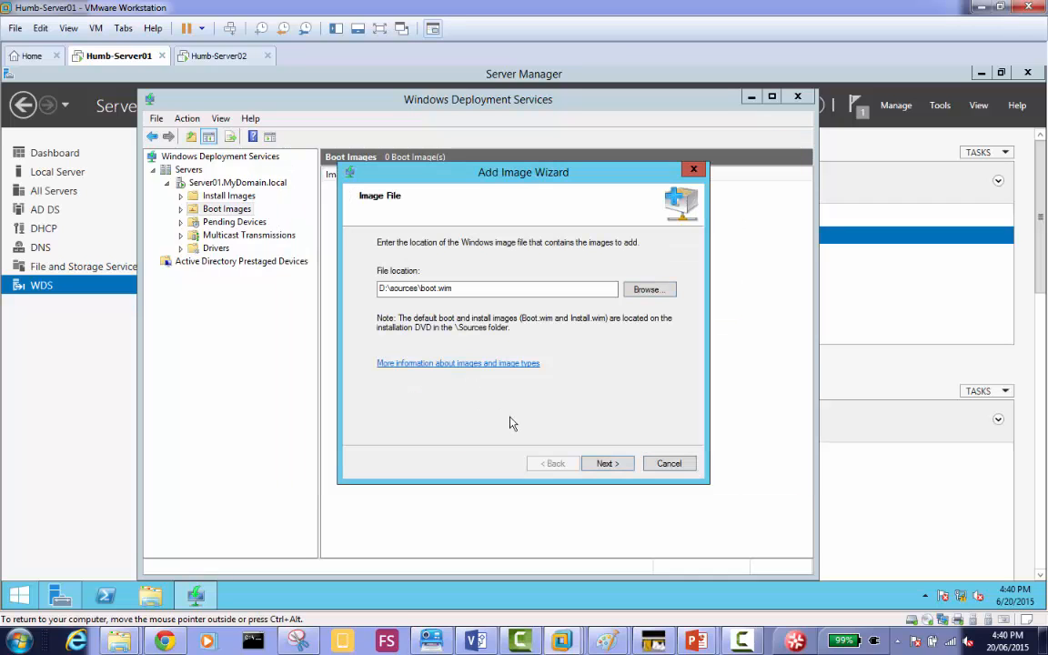
click(607, 465)
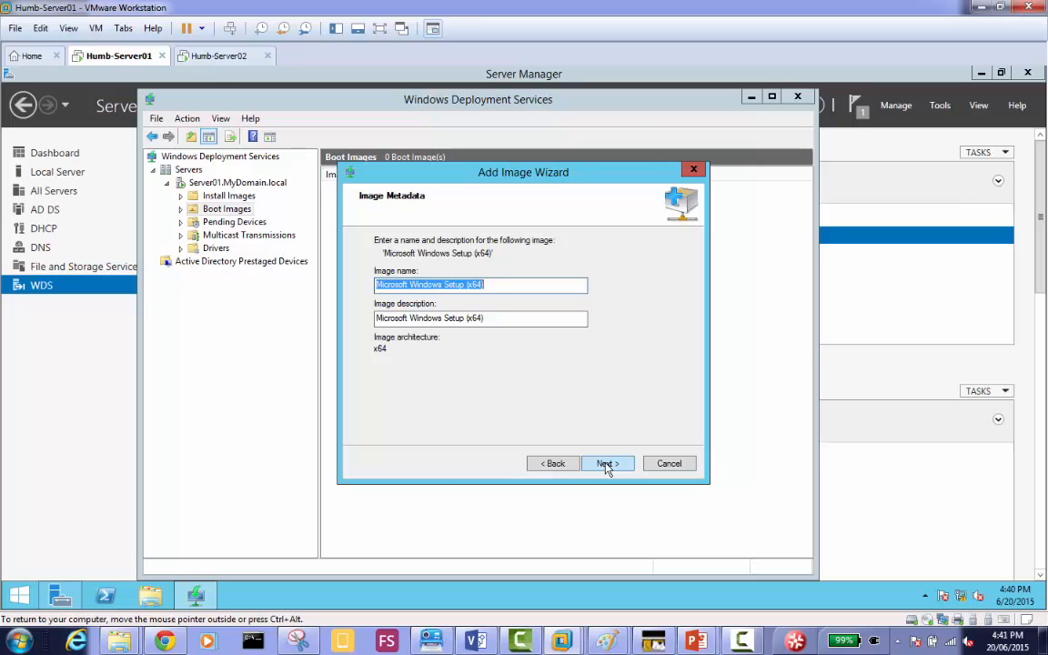
Set both the boot image's name and its description to "Windows 2012 R2 Server".
text(Windows 2012 )
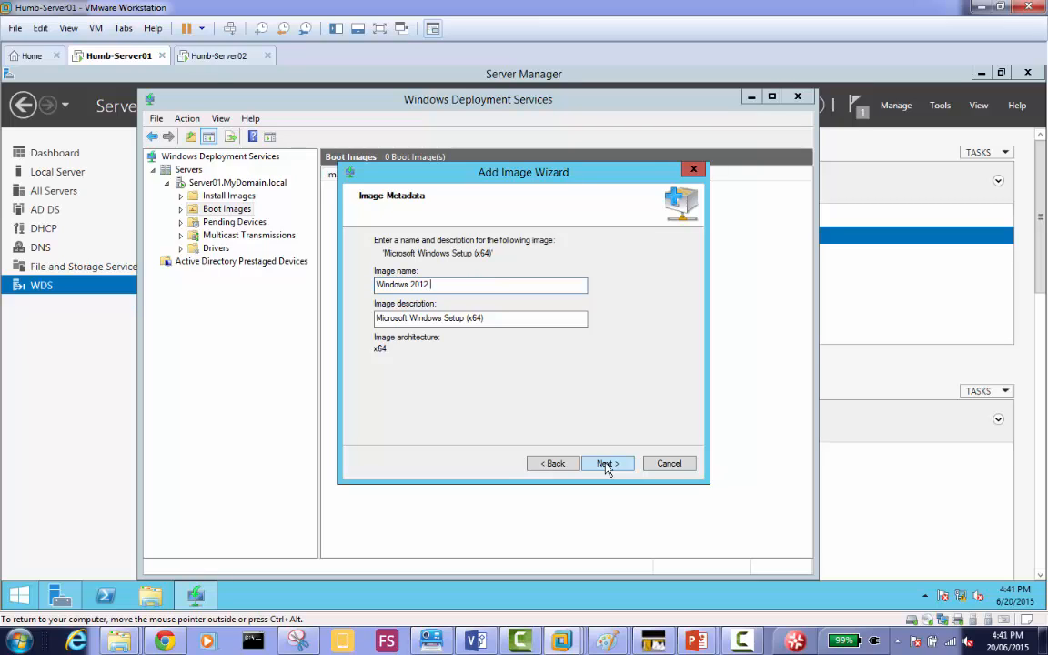
text(R2 Server)
key(ctrl+a)
key(ctrl+c)
key(Tab)
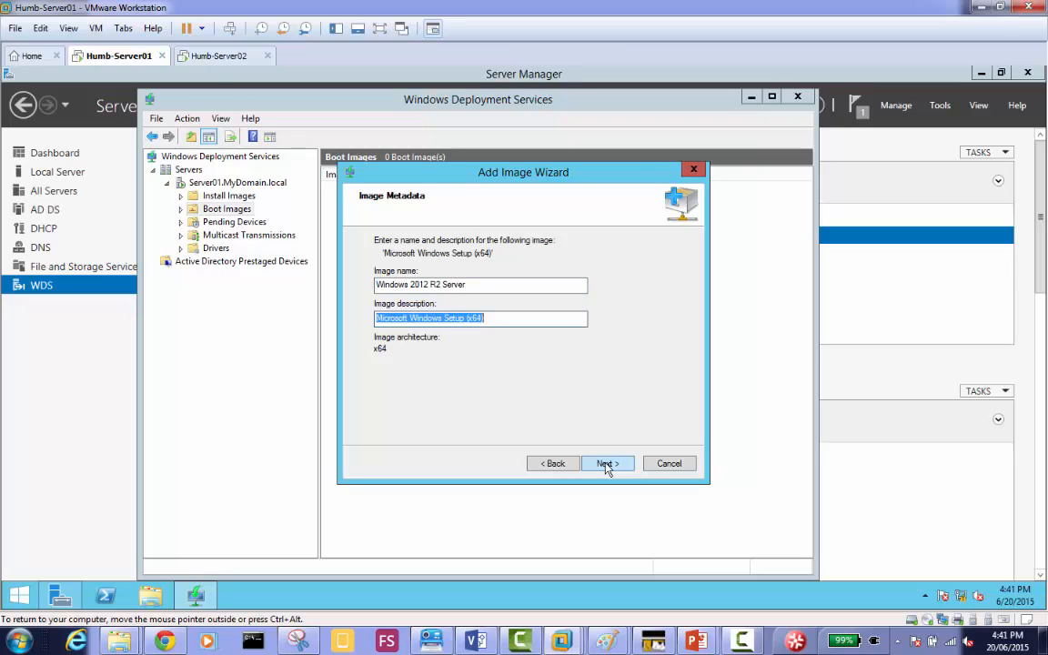
key(ctrl+v)
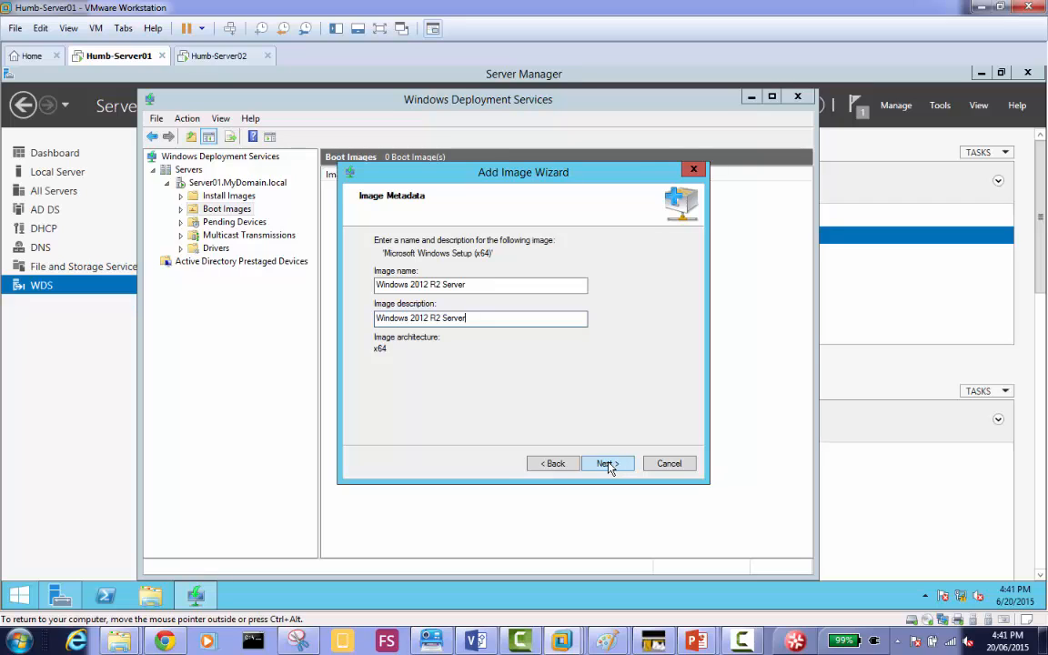
click(608, 465)
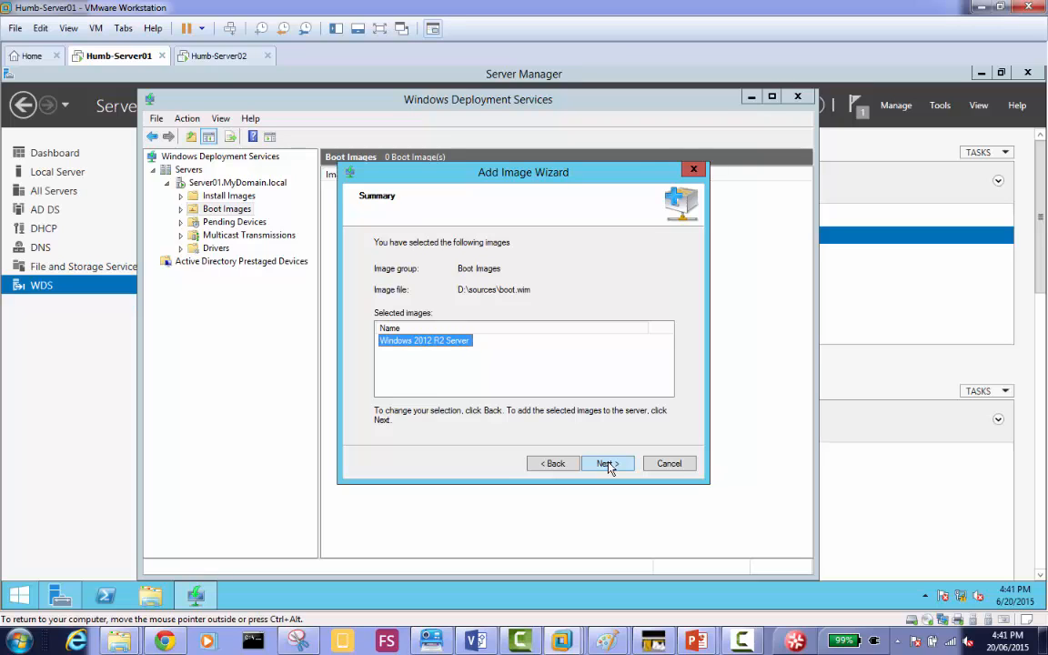
Review the boot image's metadata and summary, add the image to the server and finish the wizard.
click(555, 464)
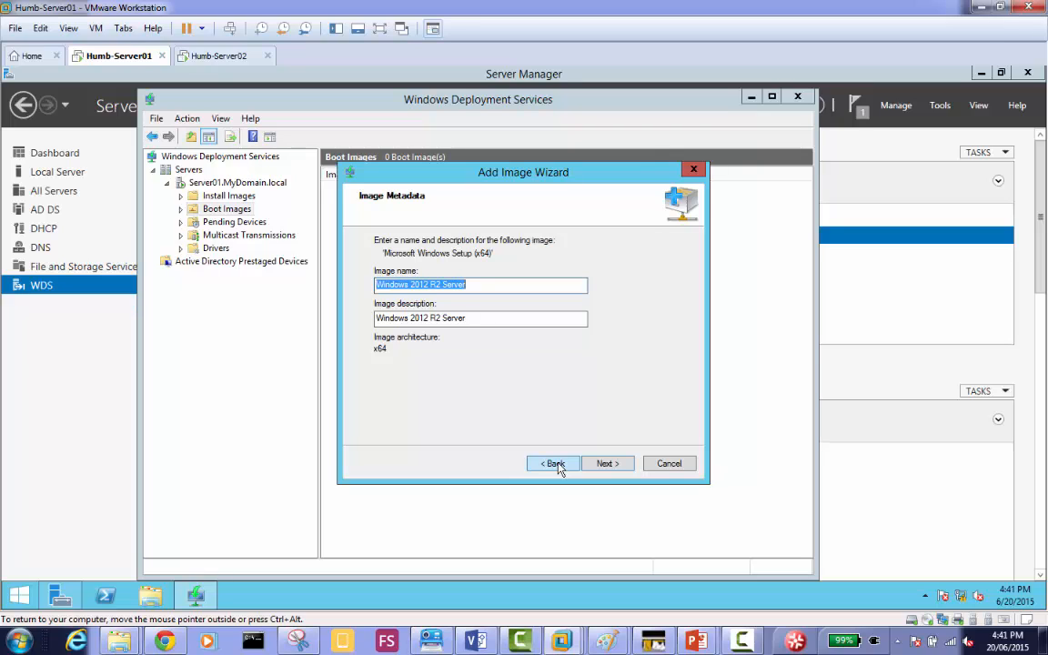
click(607, 464)
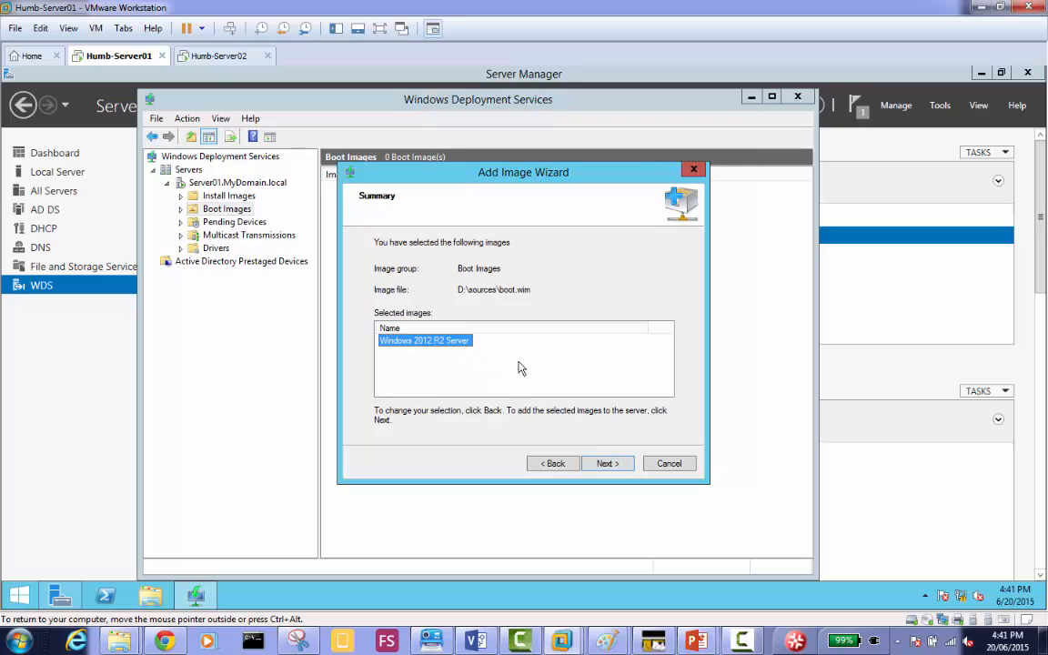
click(608, 466)
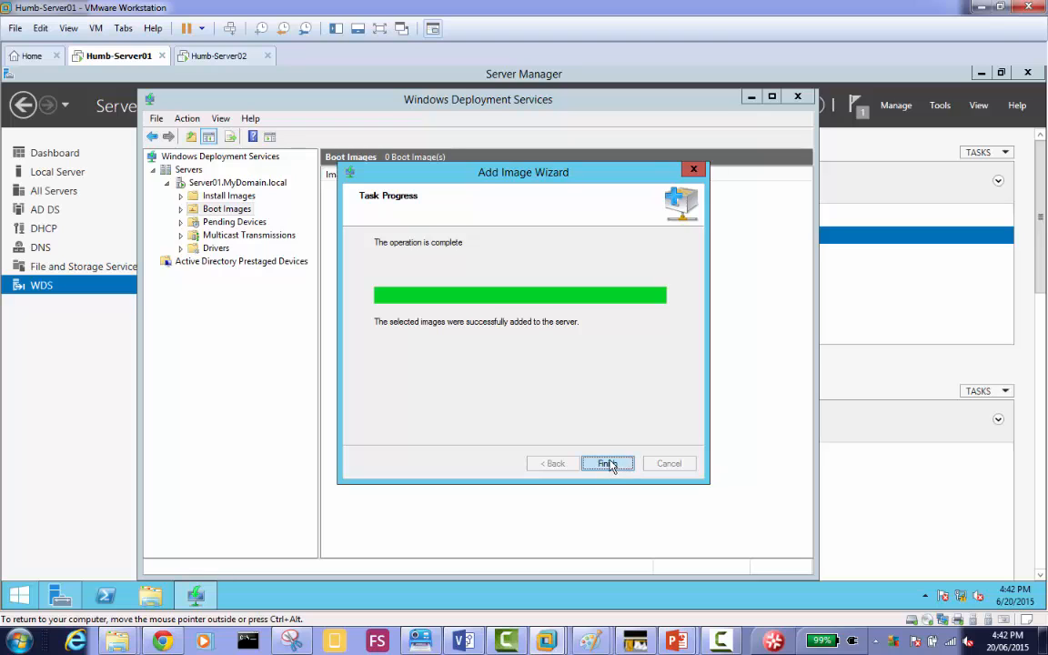
click(607, 464)
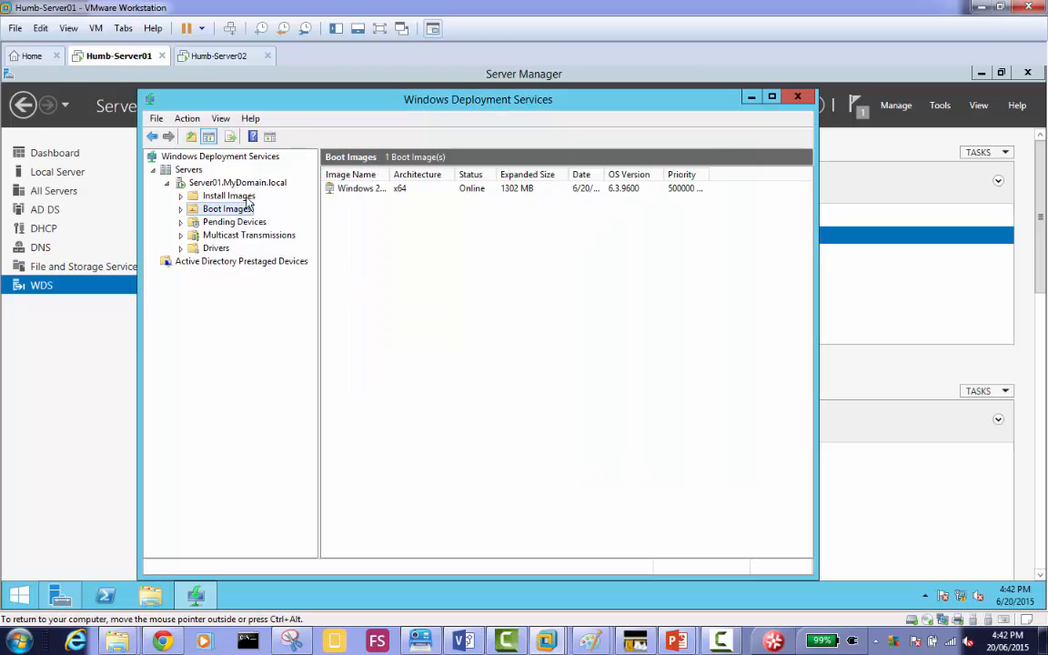
click(232, 197)
right_click(247, 198)
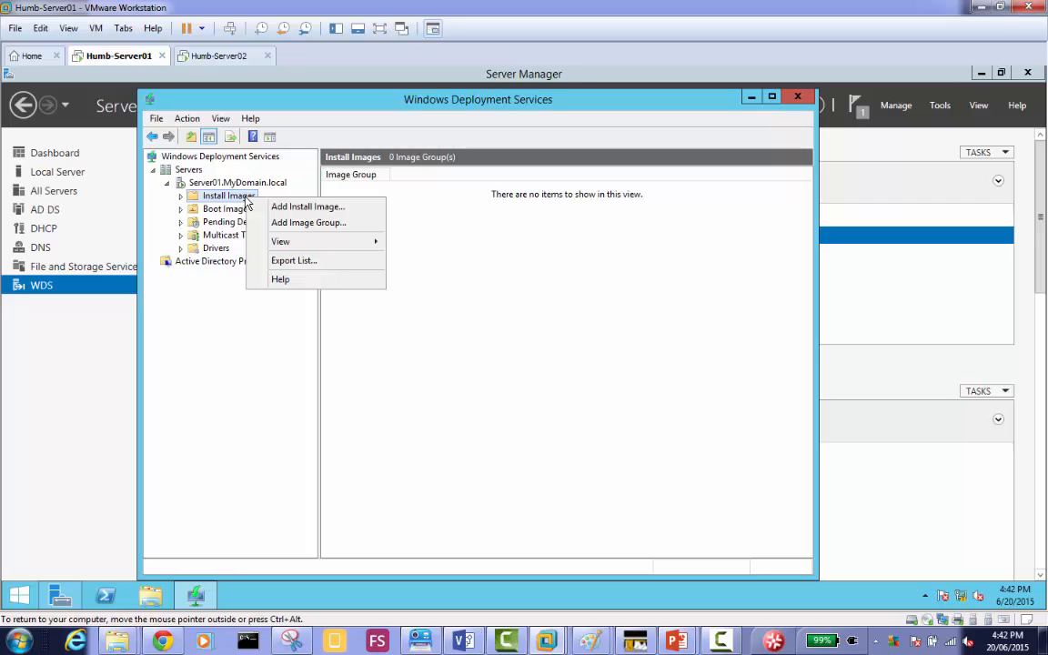
click(305, 206)
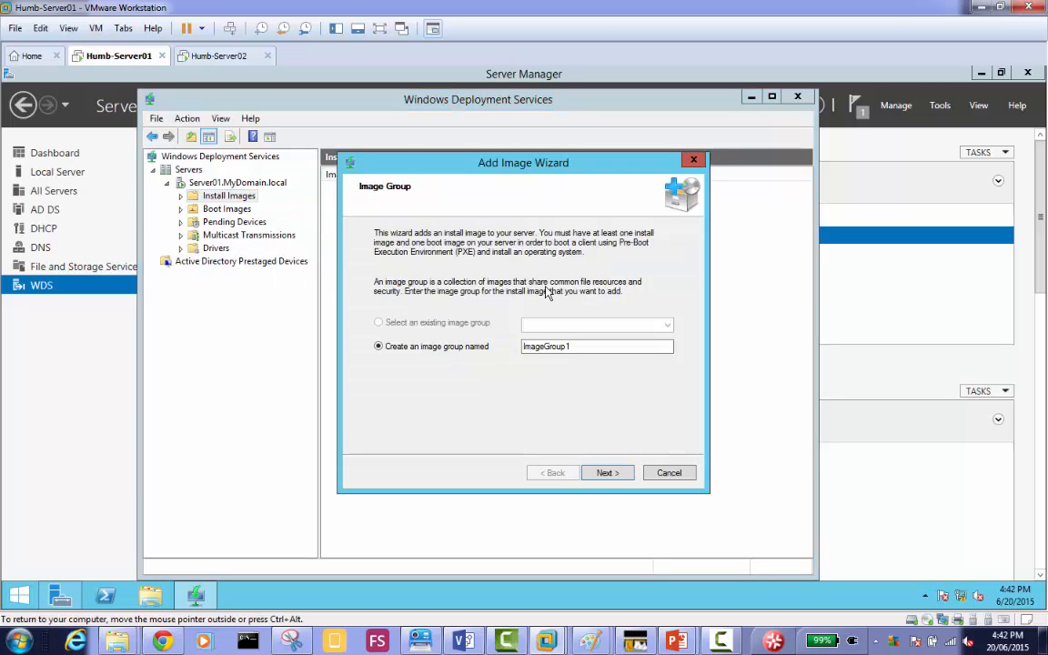
click(575, 352)
double_click(575, 353)
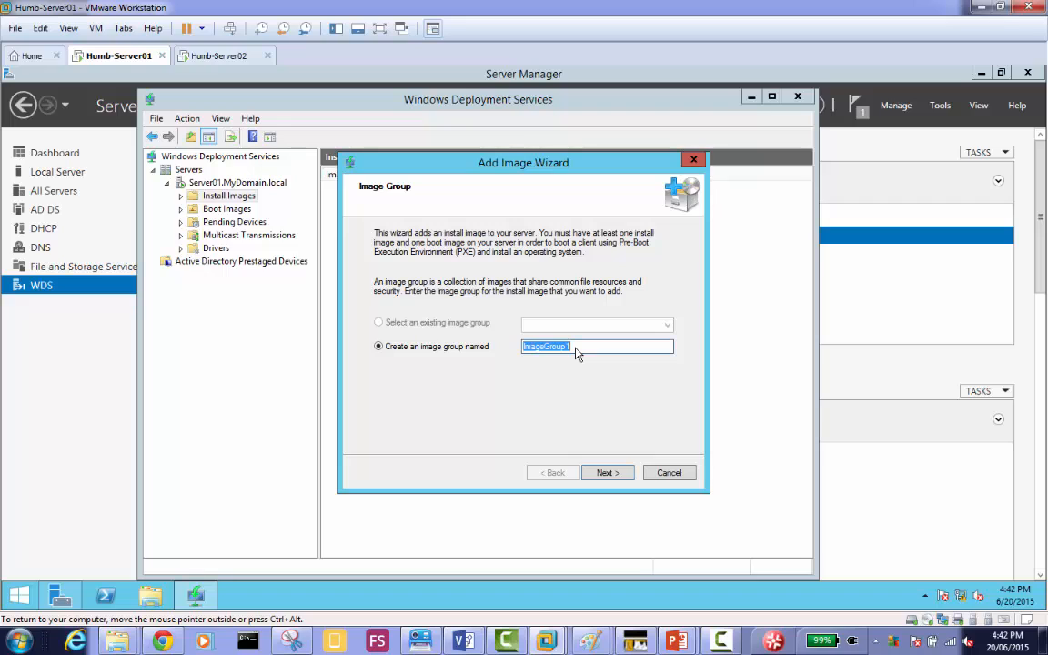
text(NewYork Machines)
key(Home)
key(ctrl+shift+Right)
key(shift+Left)
text(Toronto)
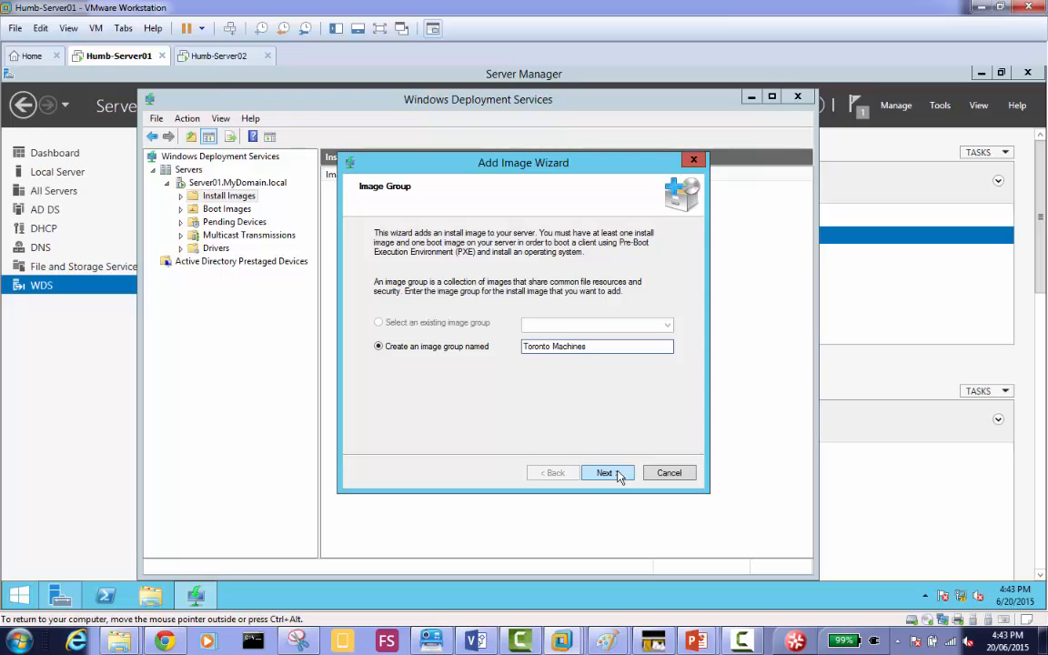
click(674, 475)
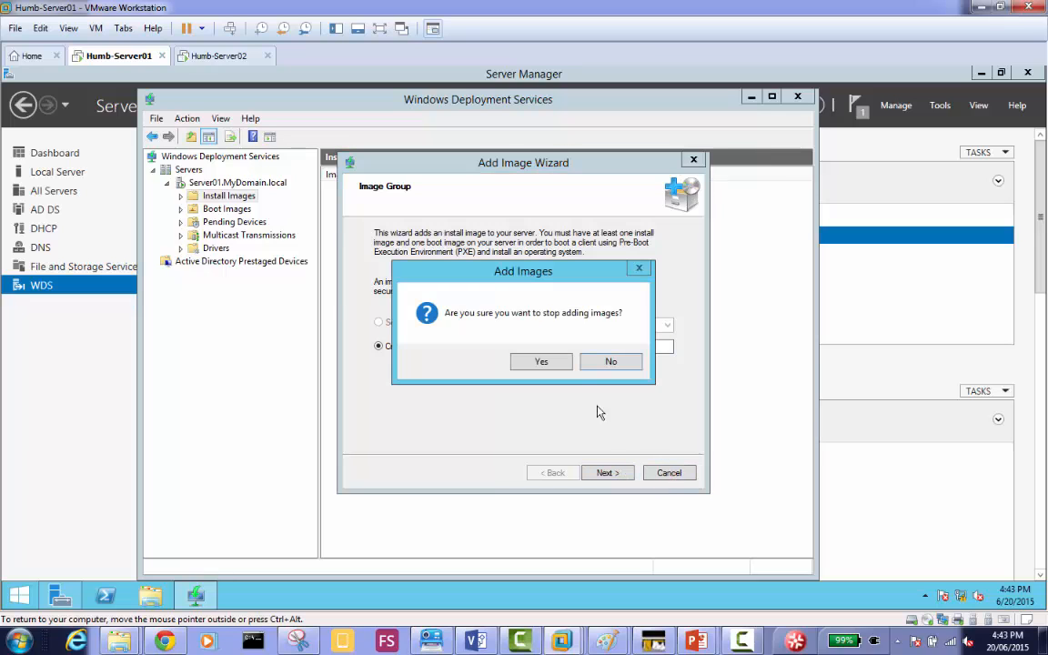
click(539, 362)
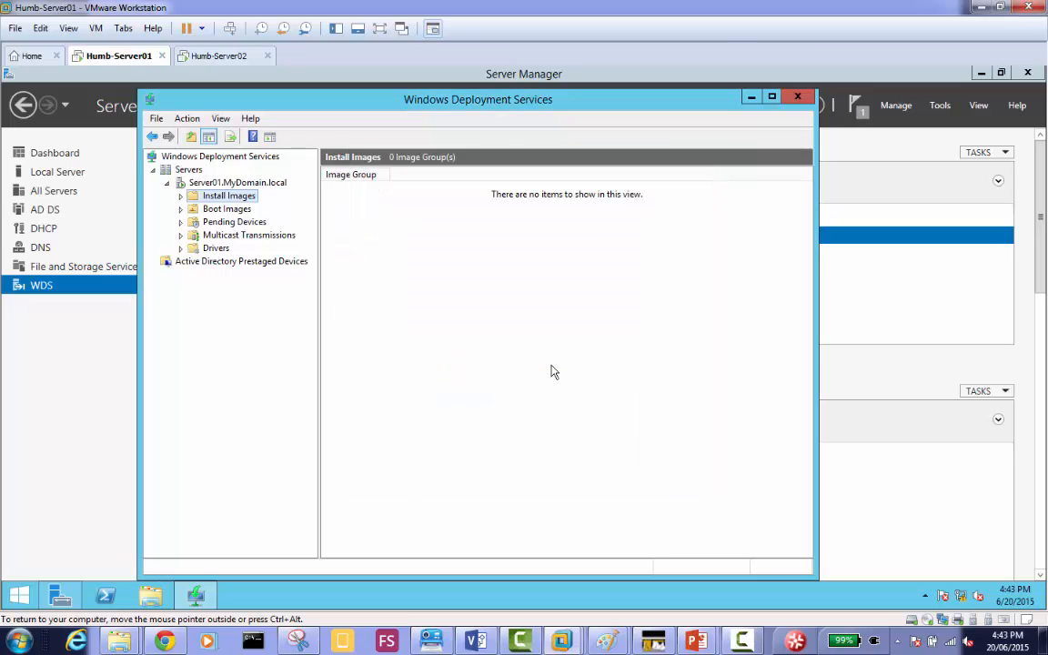
click(244, 209)
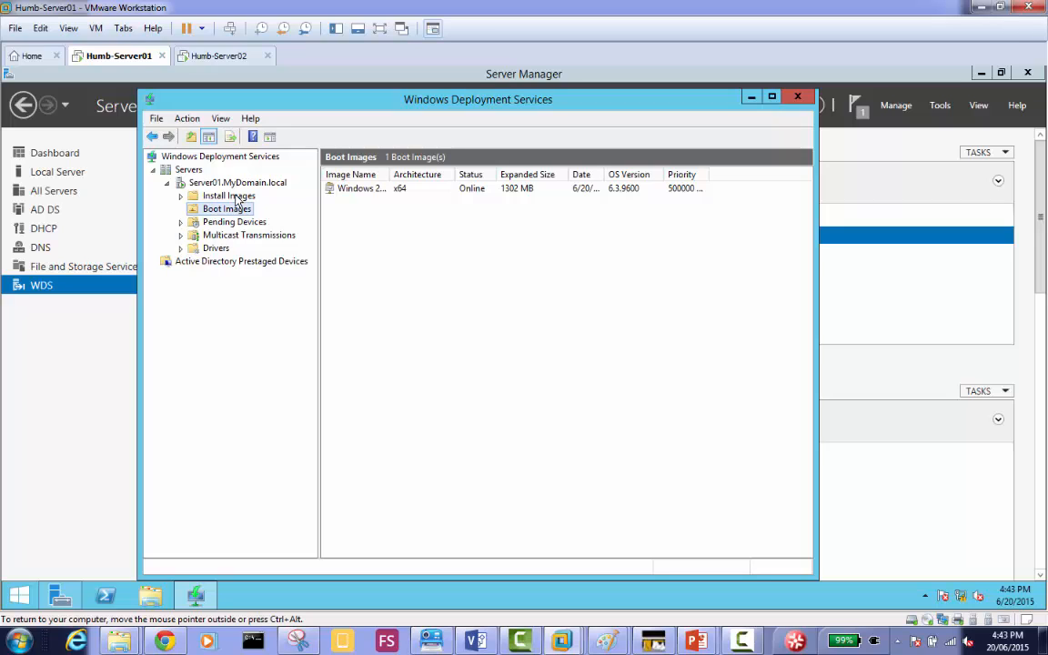
Start adding an install image to Server01.MyDomain.local in a new image group named "Toronto Machines".
click(237, 198)
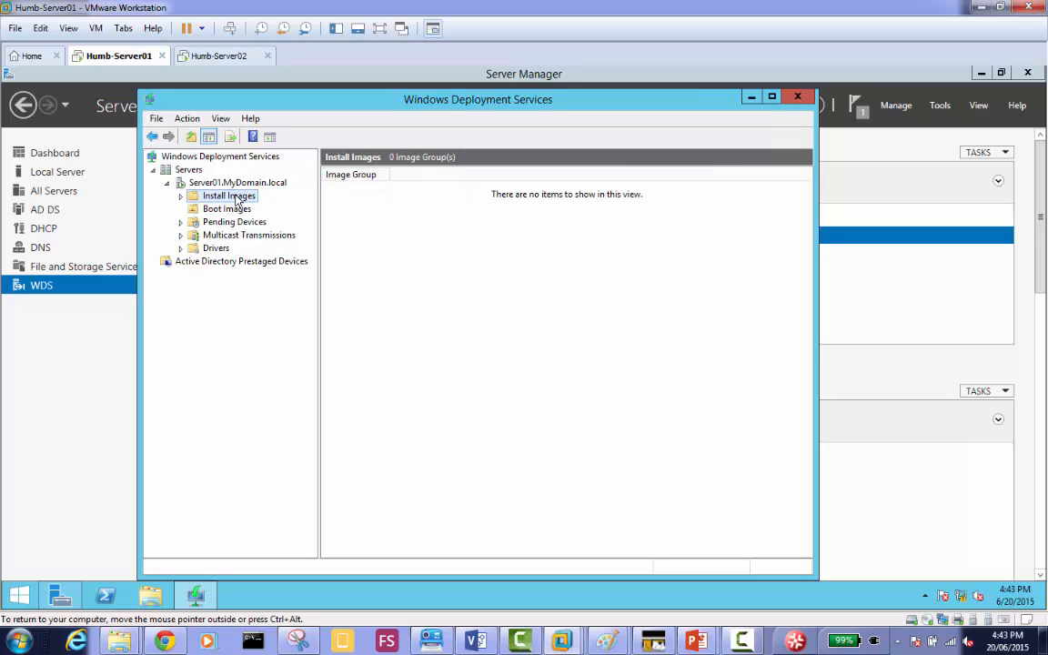
right_click(238, 199)
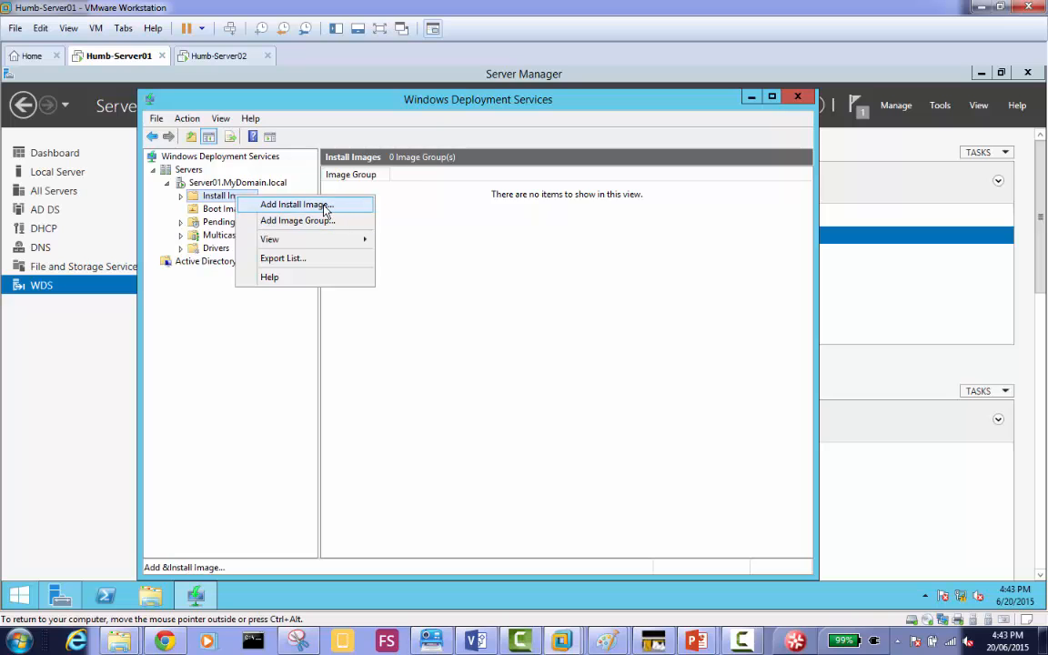
click(325, 210)
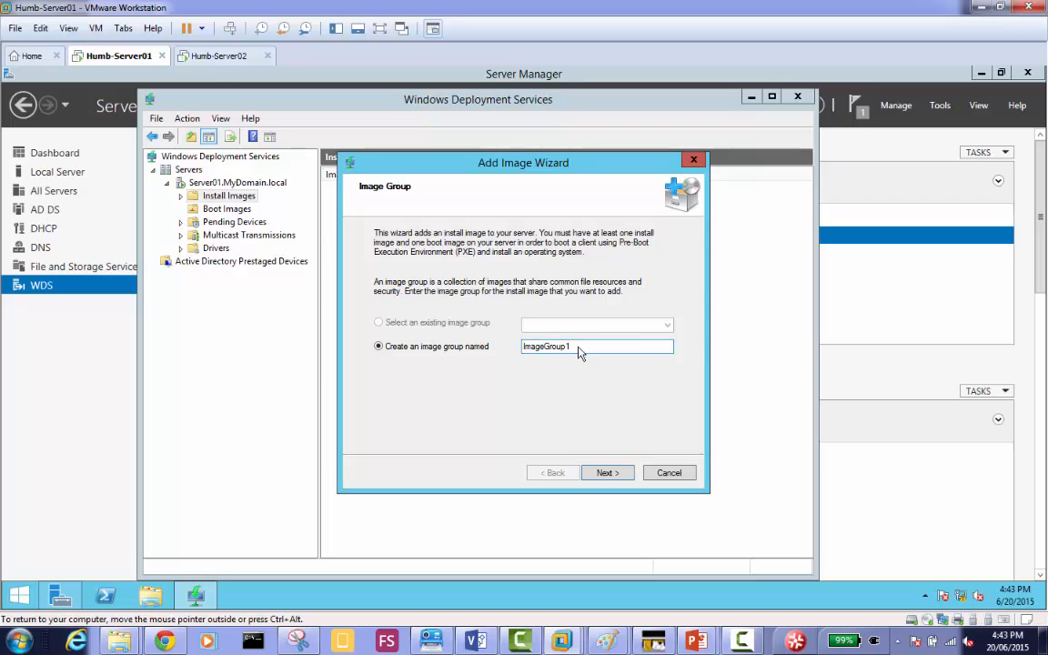
drag(579, 351, 463, 350)
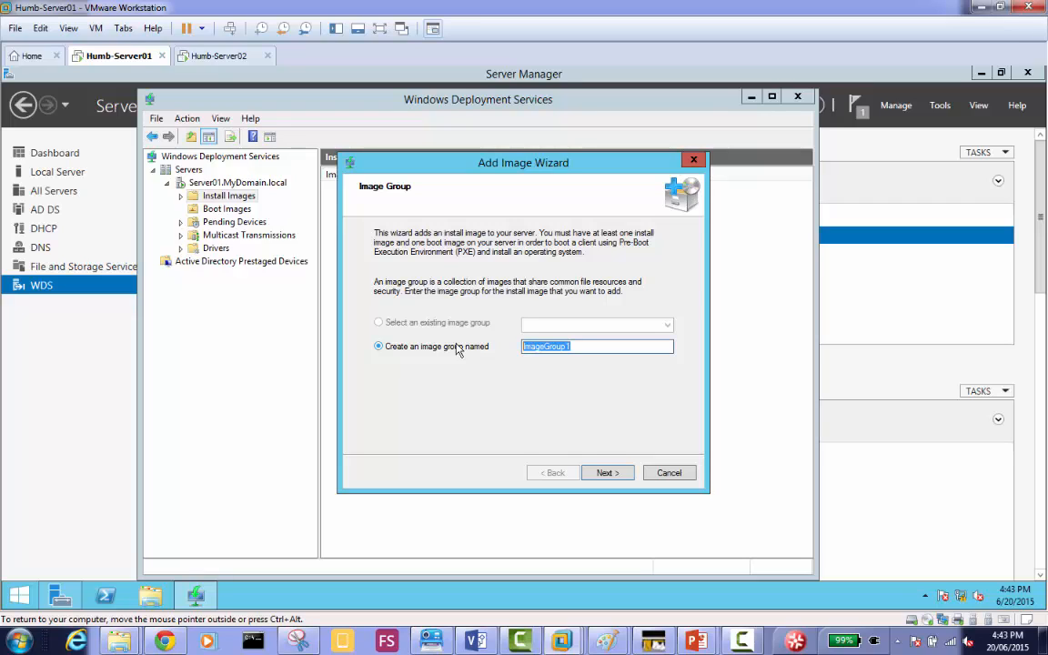
text(Toronto Machines)
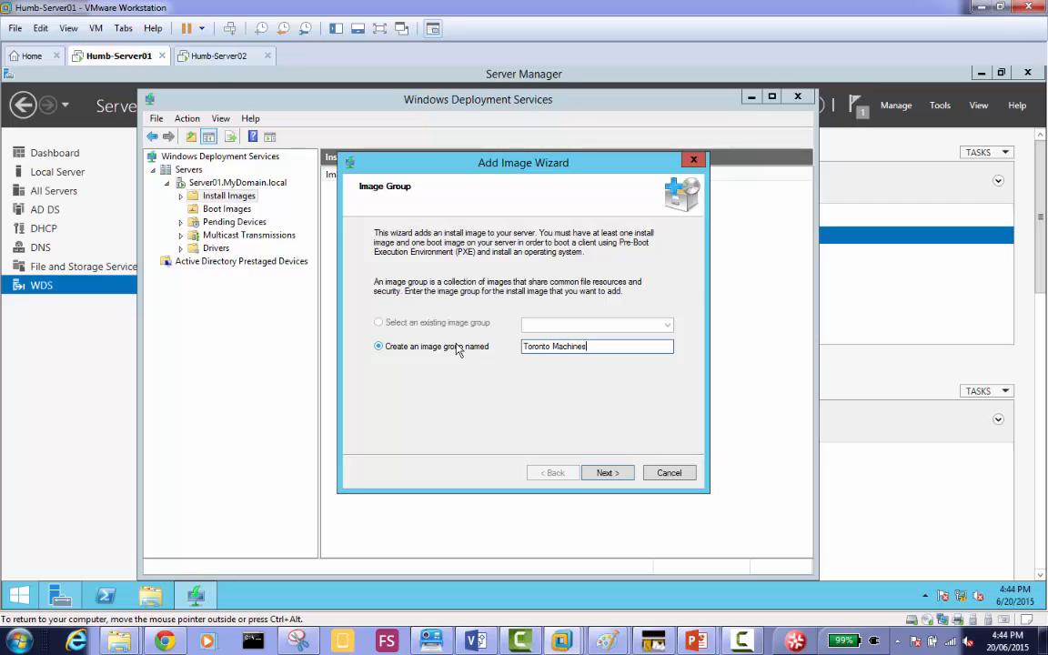
click(606, 473)
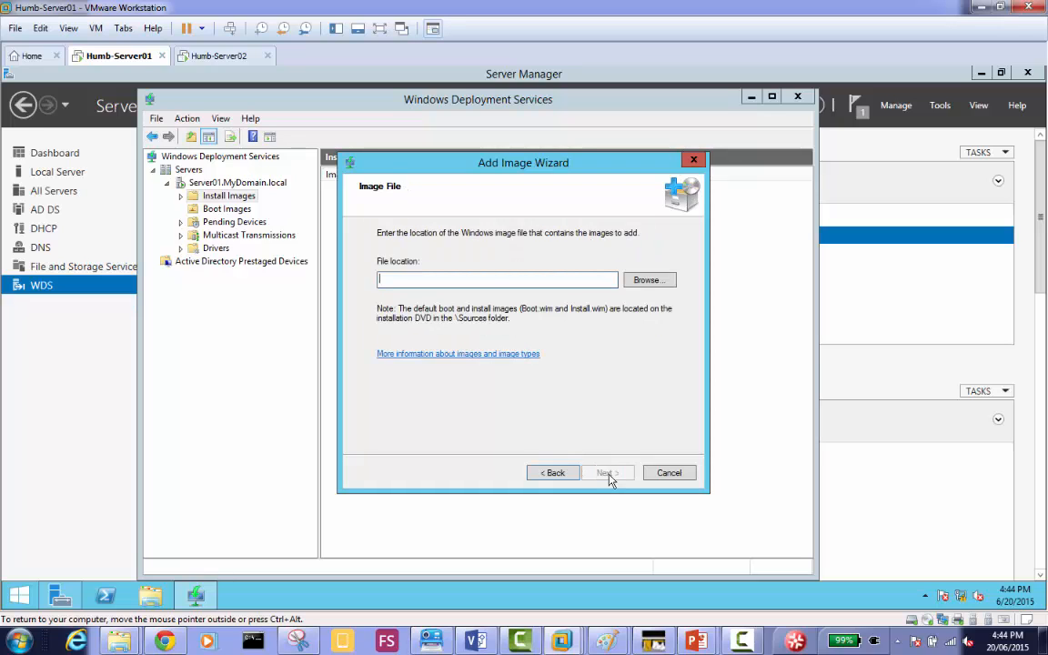
Use install.wim from the sources folder of DVD drive D: as the install image file.
click(648, 280)
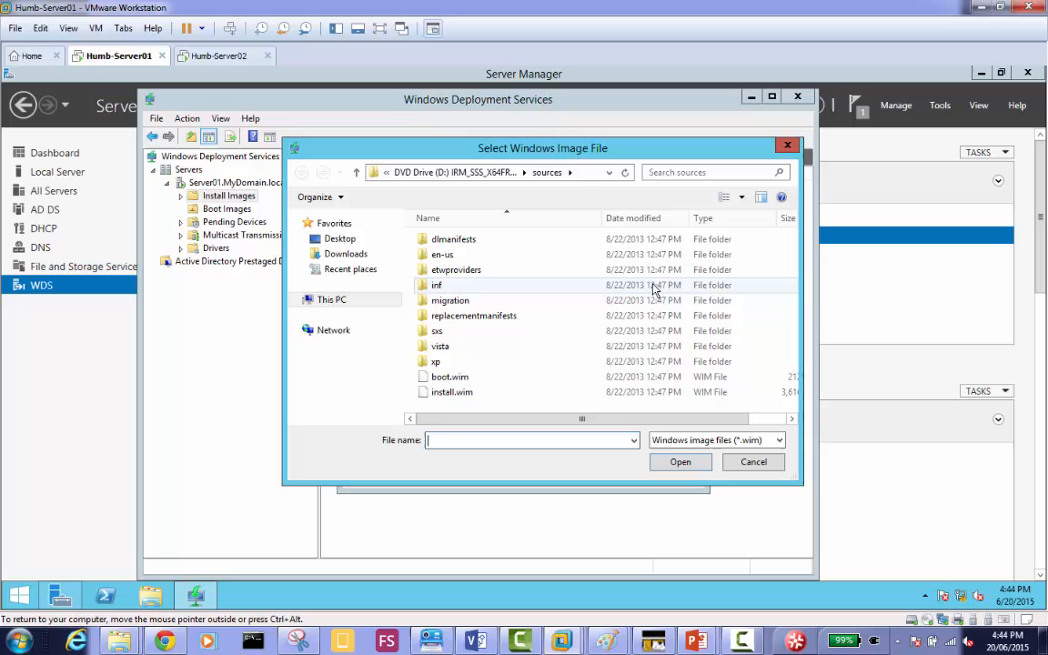
double_click(451, 392)
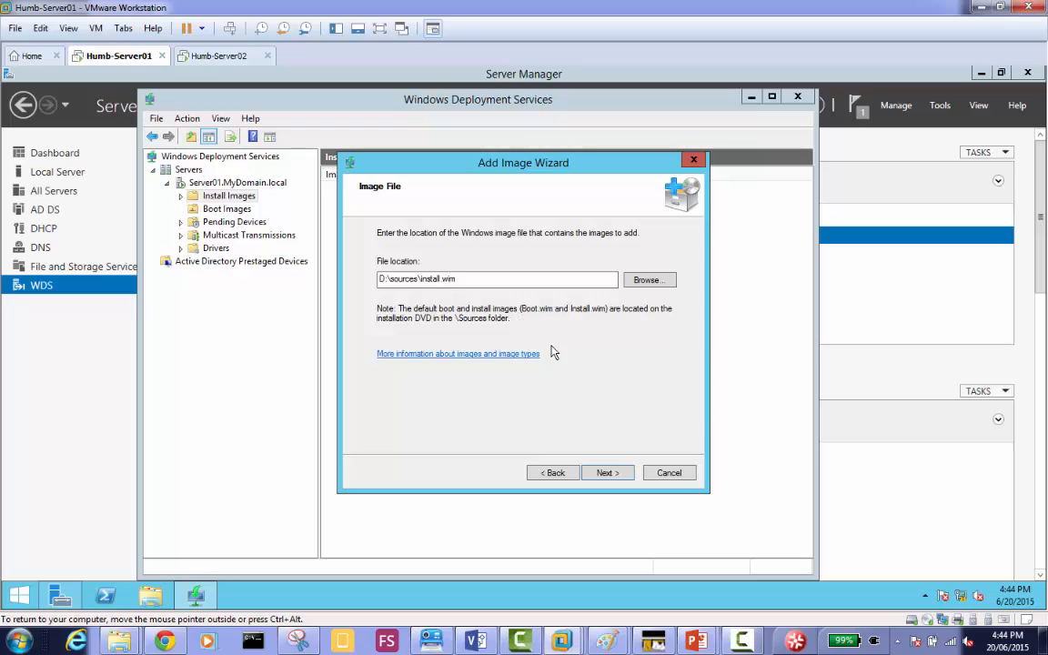
click(605, 473)
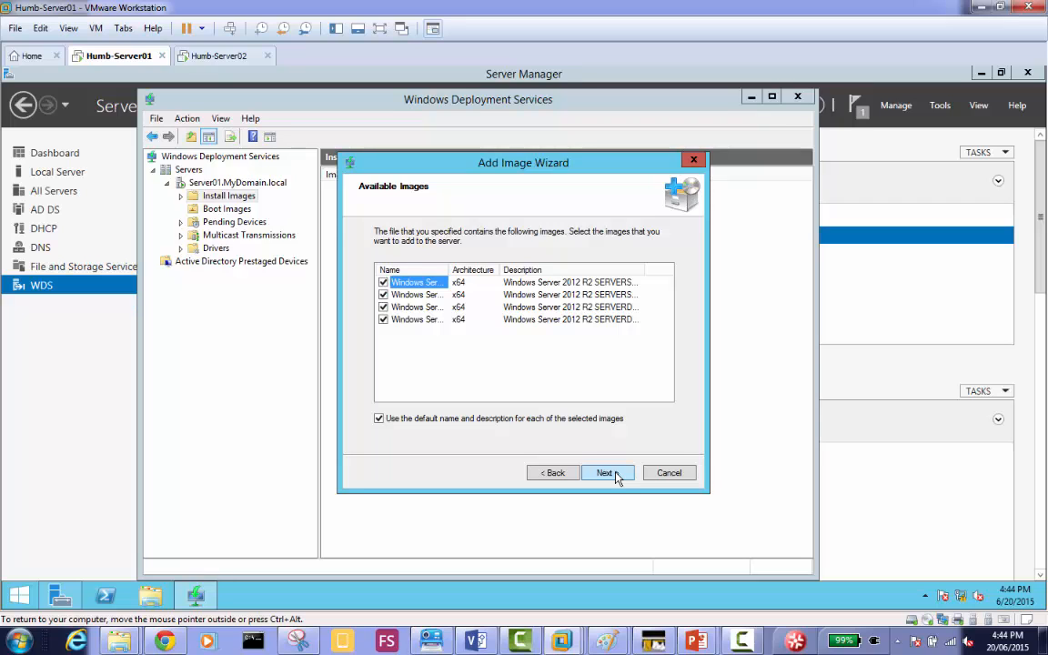
Keep only the Windows Server 2012 R2 SERVERDATACENTER image selected with its default name and description, and add it to the server.
double_click(450, 271)
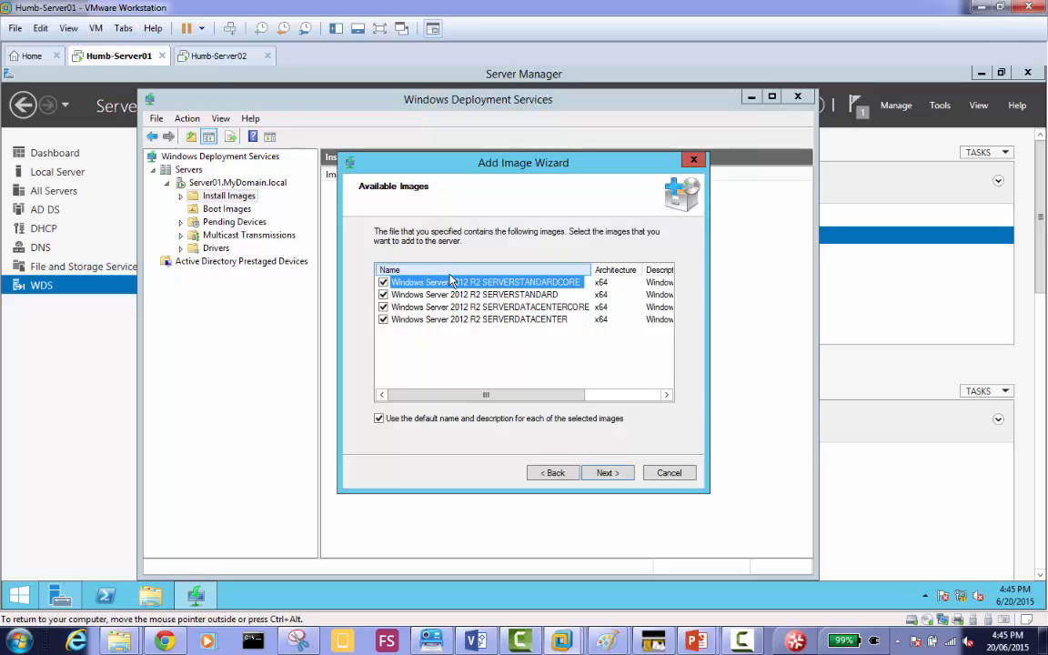
click(383, 283)
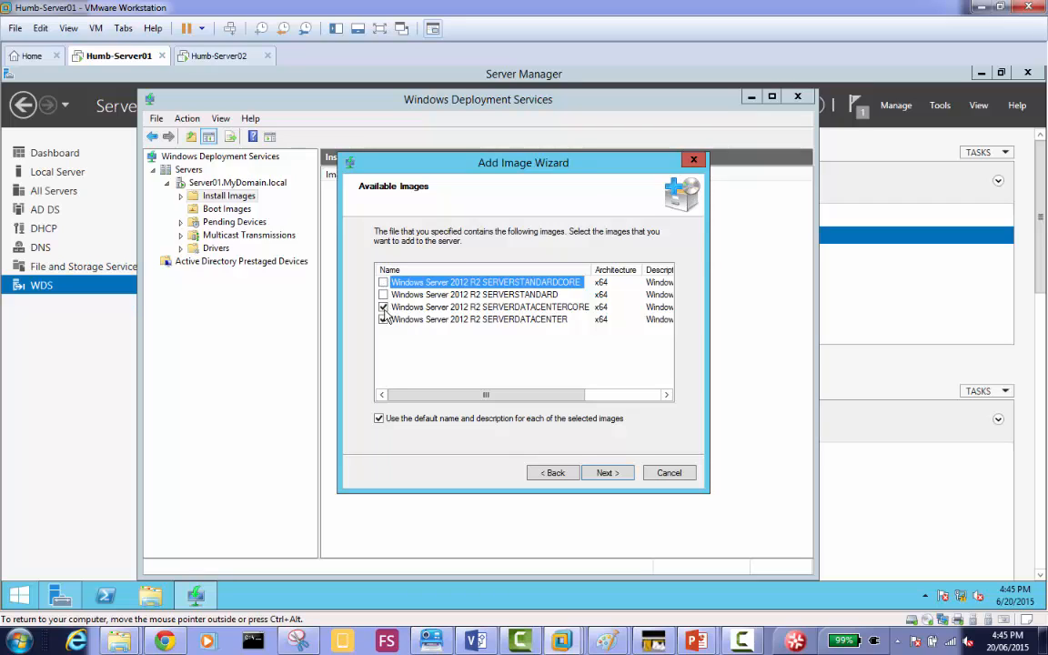
click(383, 308)
click(606, 473)
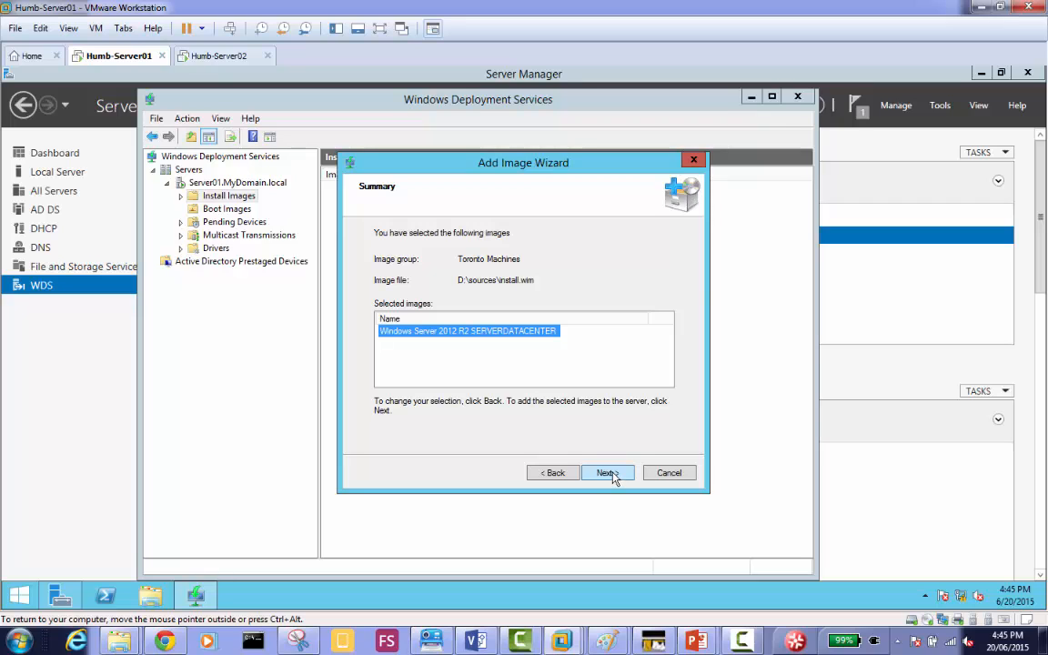
click(607, 473)
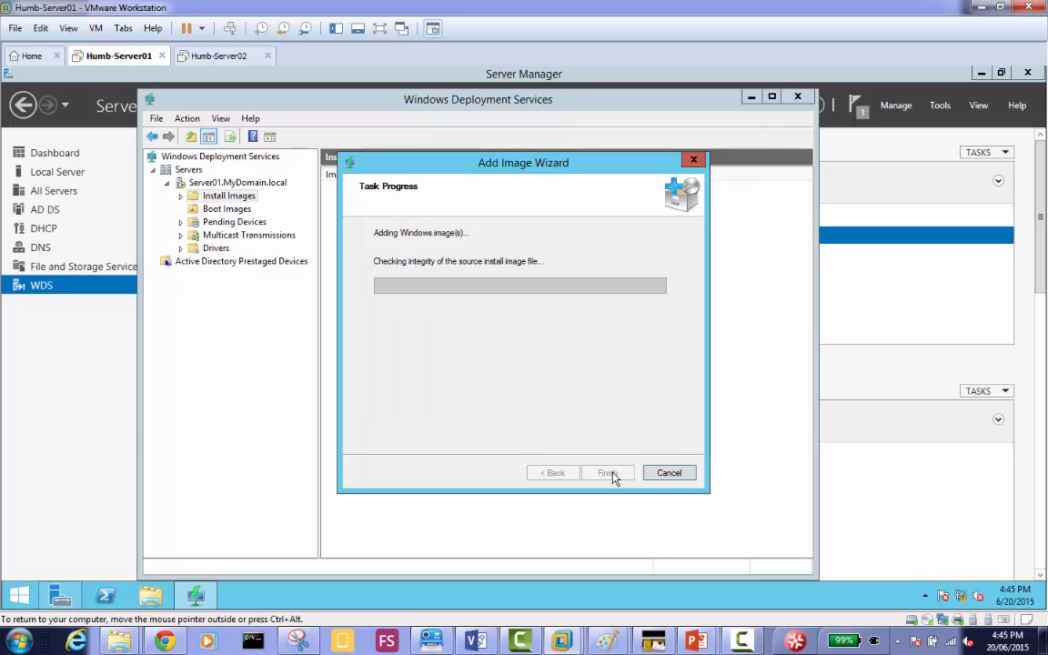
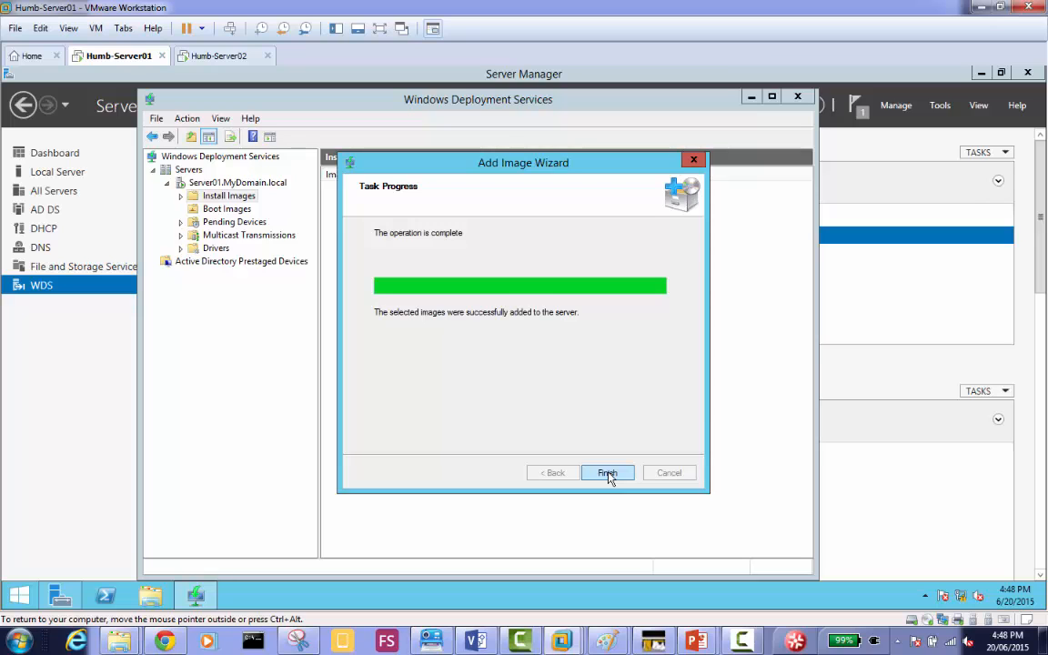
Finish the Add Image Wizard for the Toronto Machines install image.
click(608, 473)
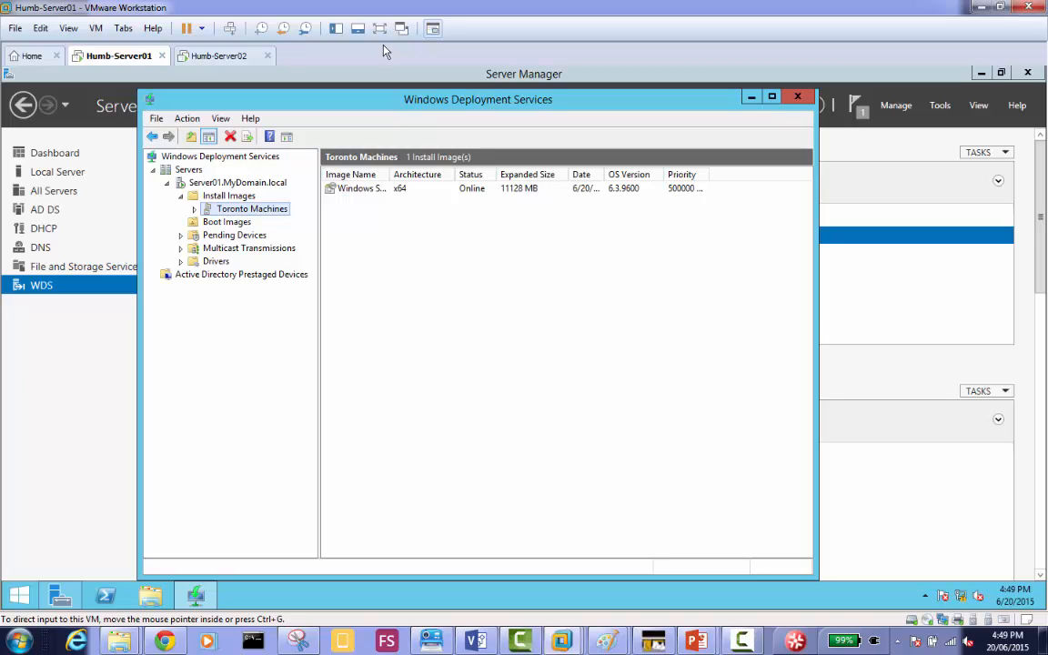
Check which virtual network Humb-Server01's network adapter uses in its virtual machine settings, without changing anything.
right_click(129, 60)
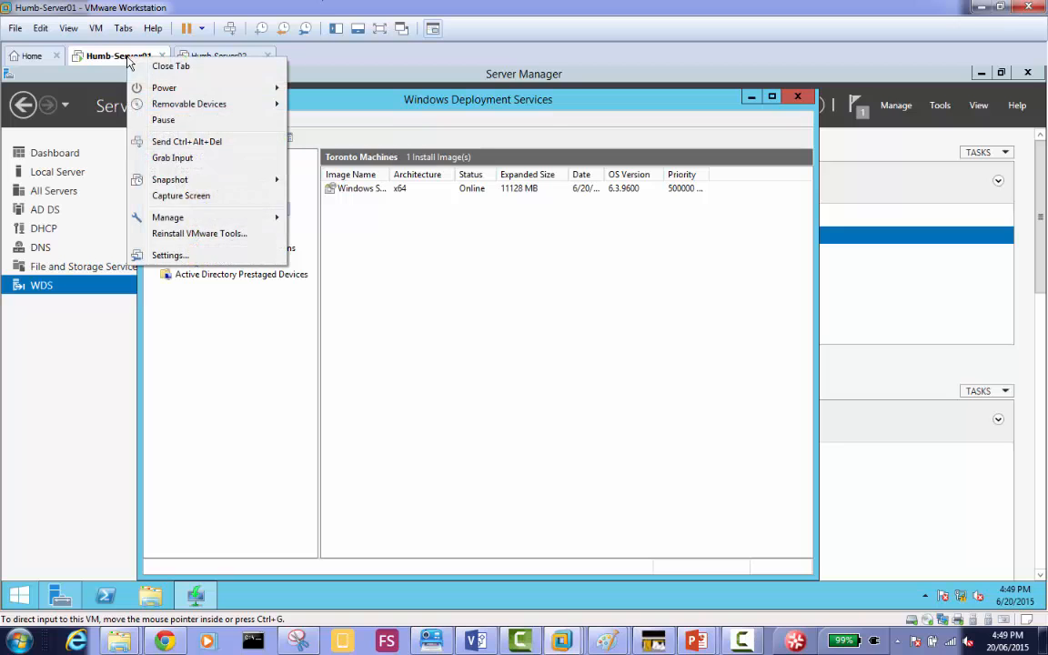
click(223, 255)
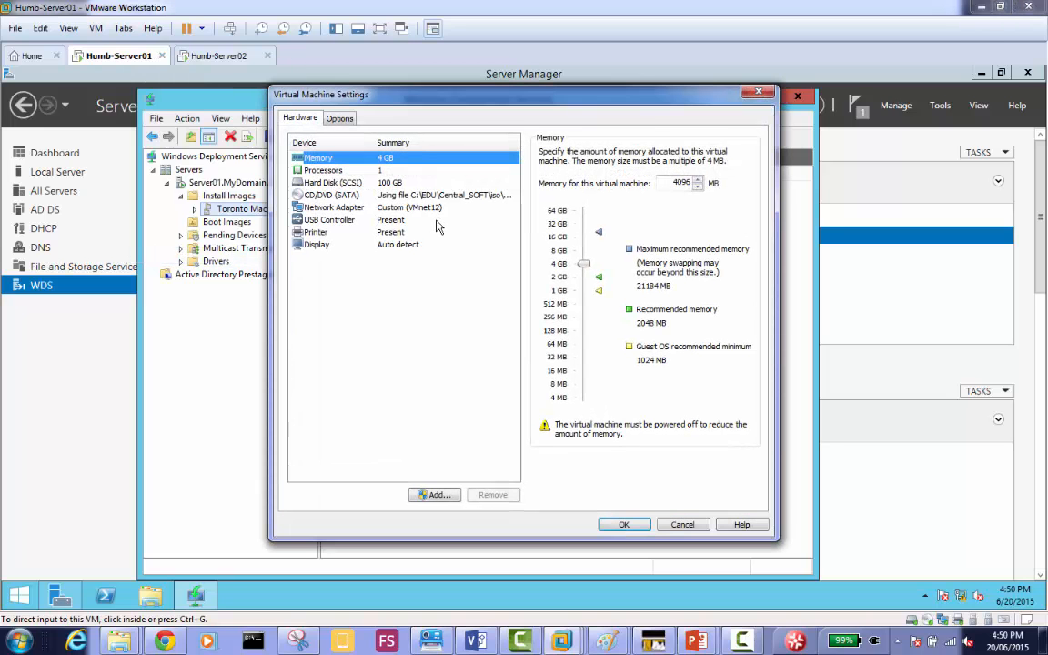
click(434, 210)
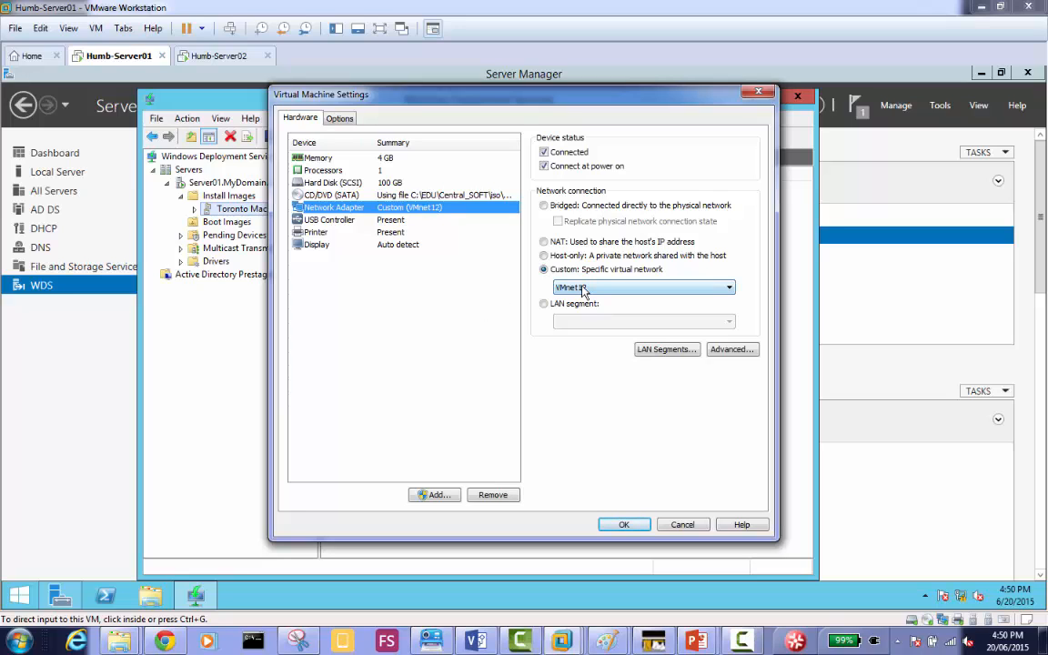
click(682, 525)
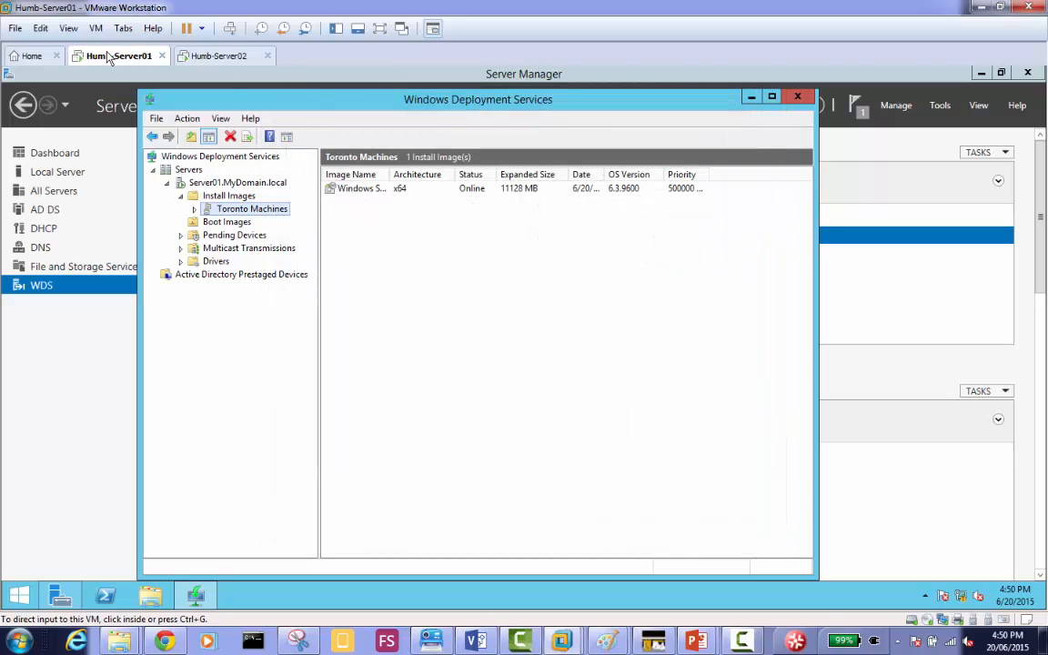
Start creating a new virtual machine with the Typical configuration and the "I will install the operating system later" option.
click(27, 56)
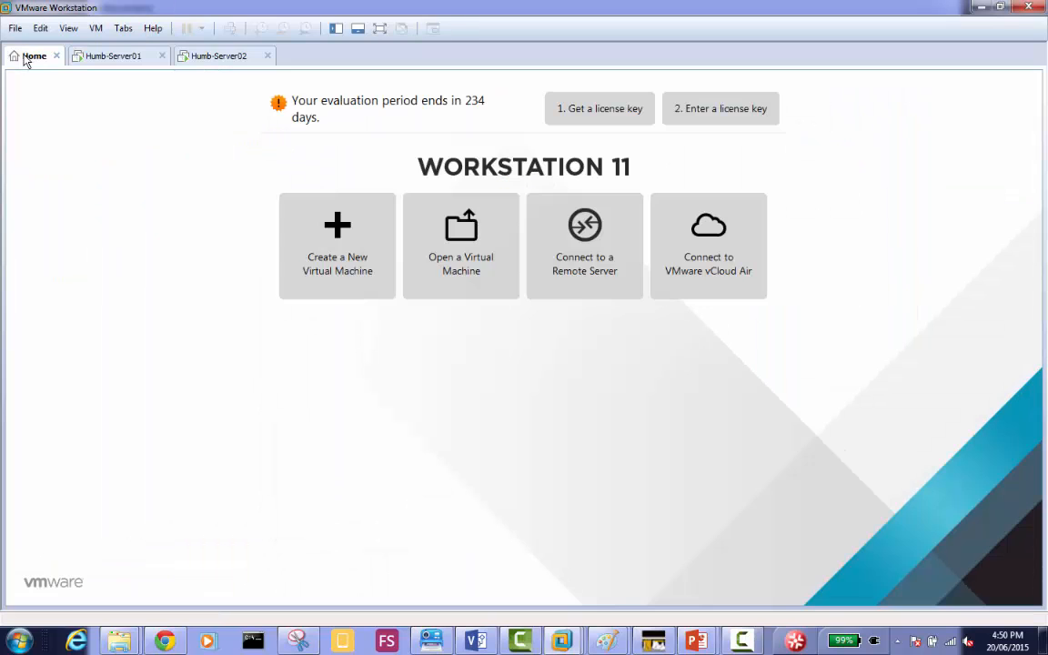
click(314, 264)
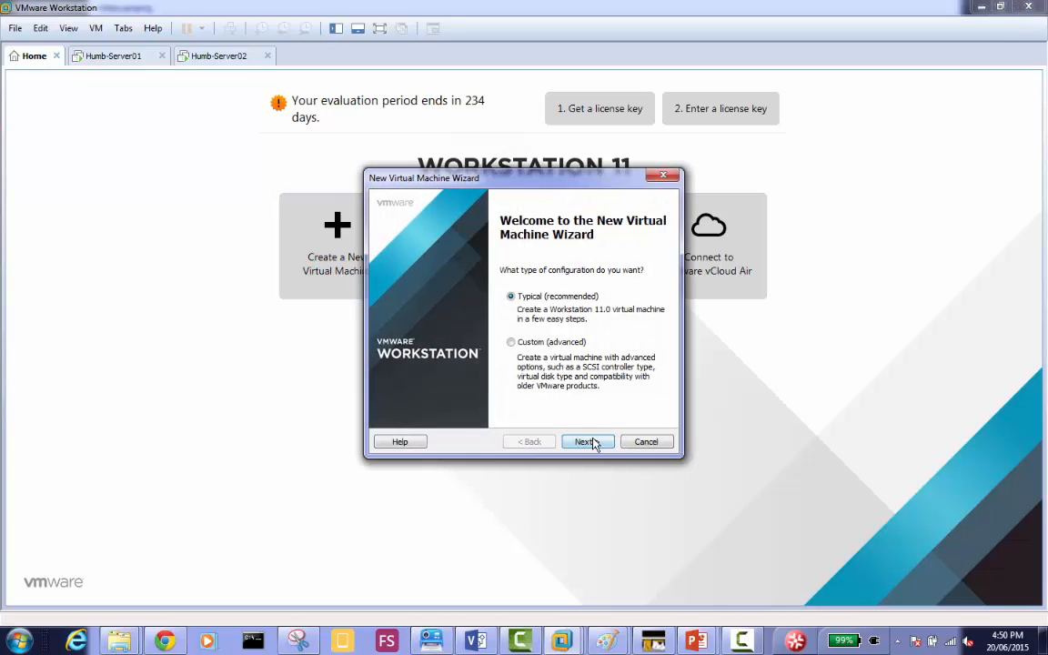
click(587, 441)
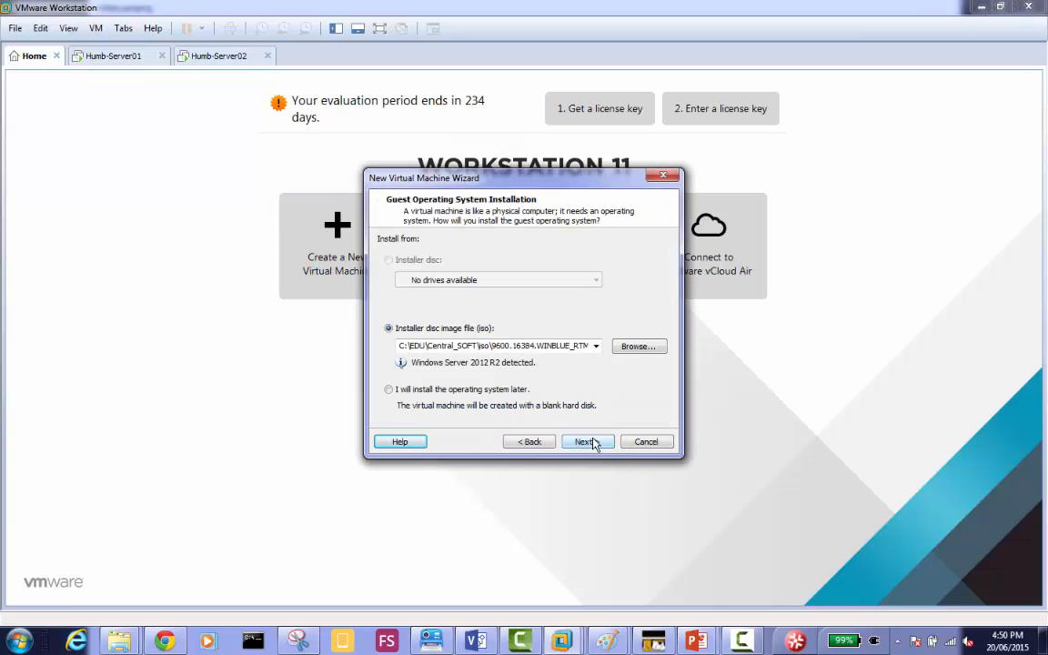
click(496, 391)
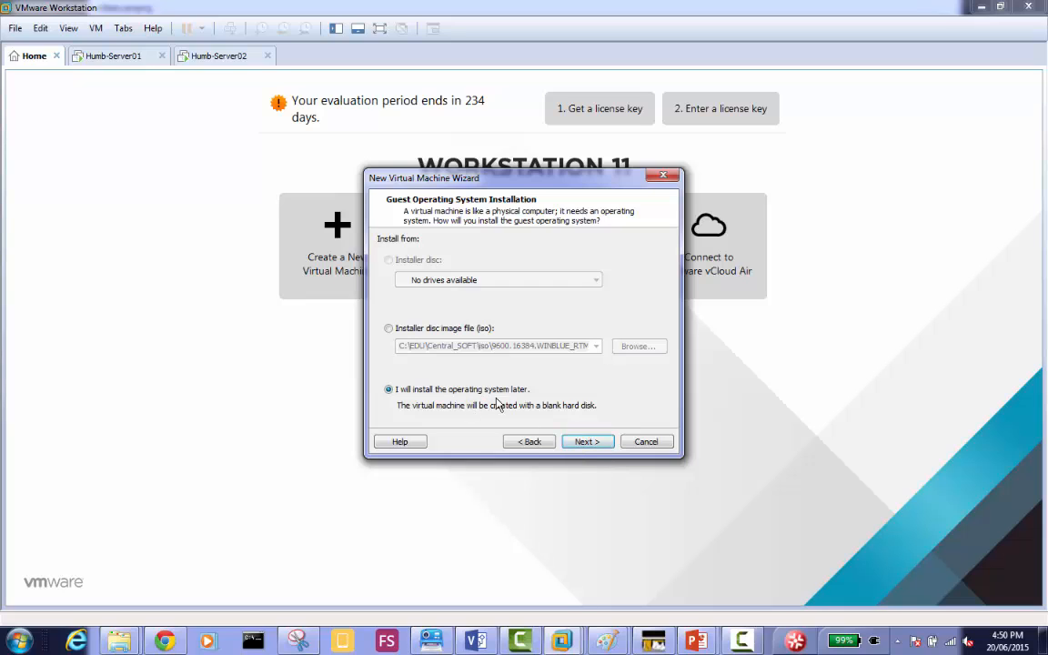
click(586, 442)
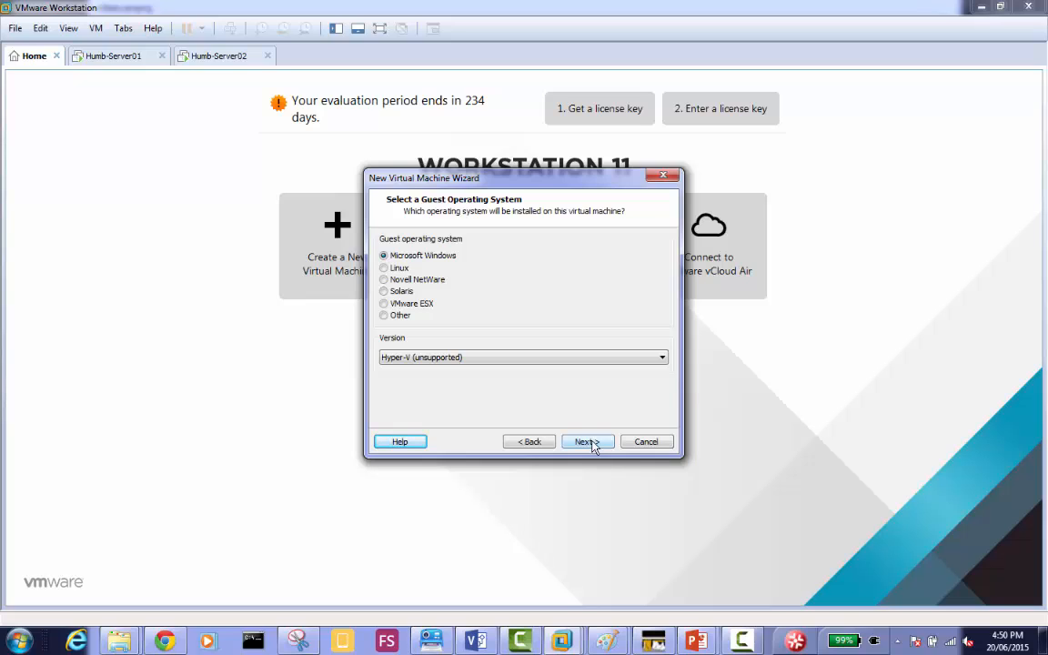
click(531, 443)
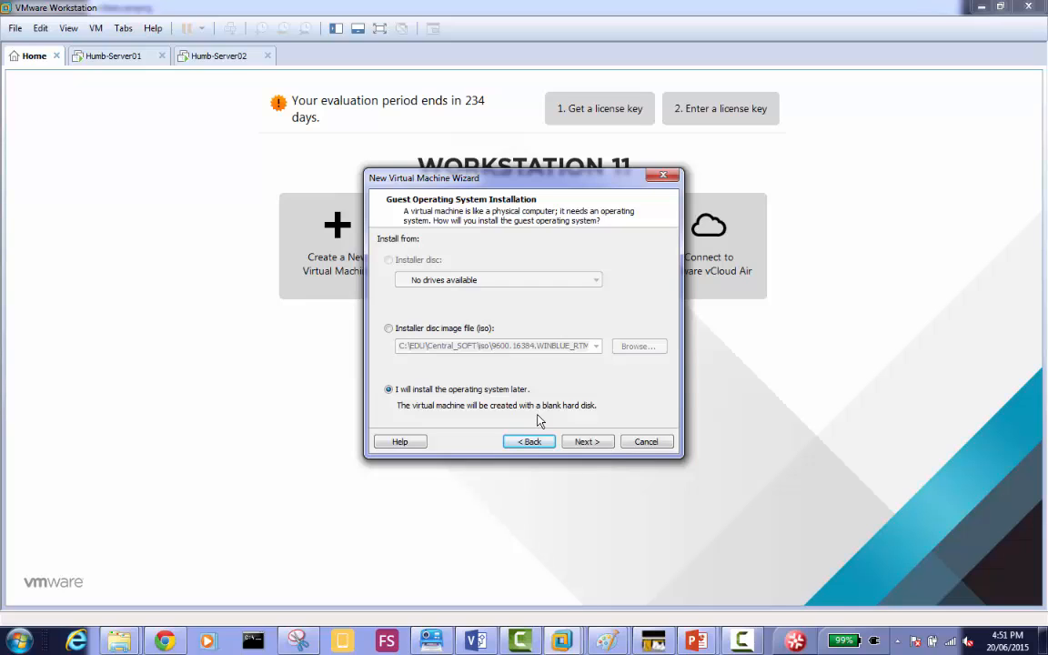
click(587, 442)
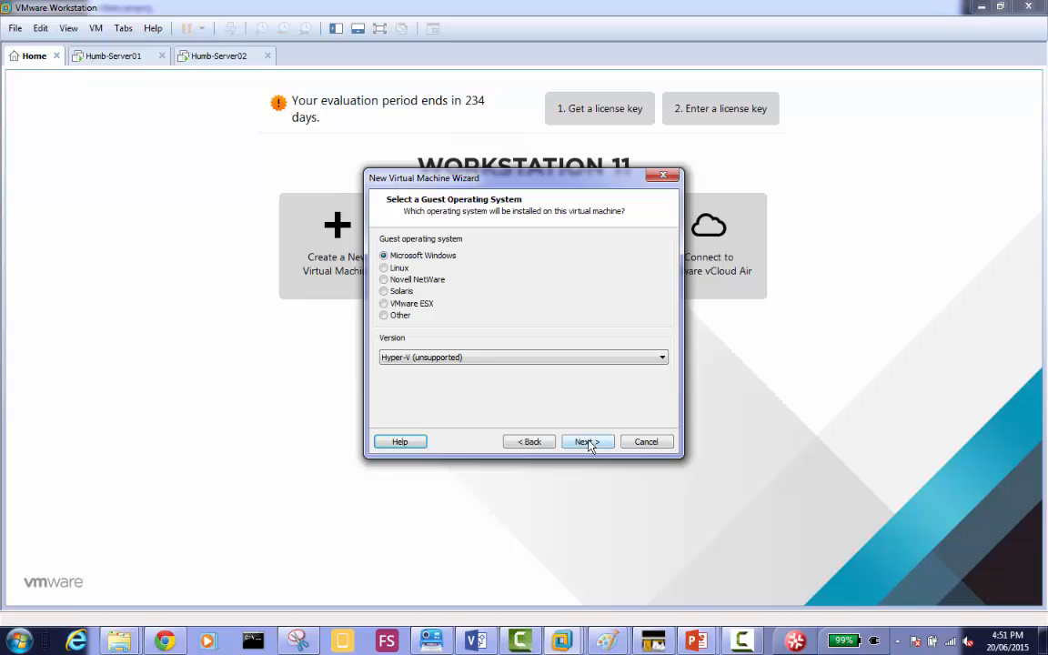
Set the guest operating system to Microsoft Windows, version Windows Server 2012.
click(450, 357)
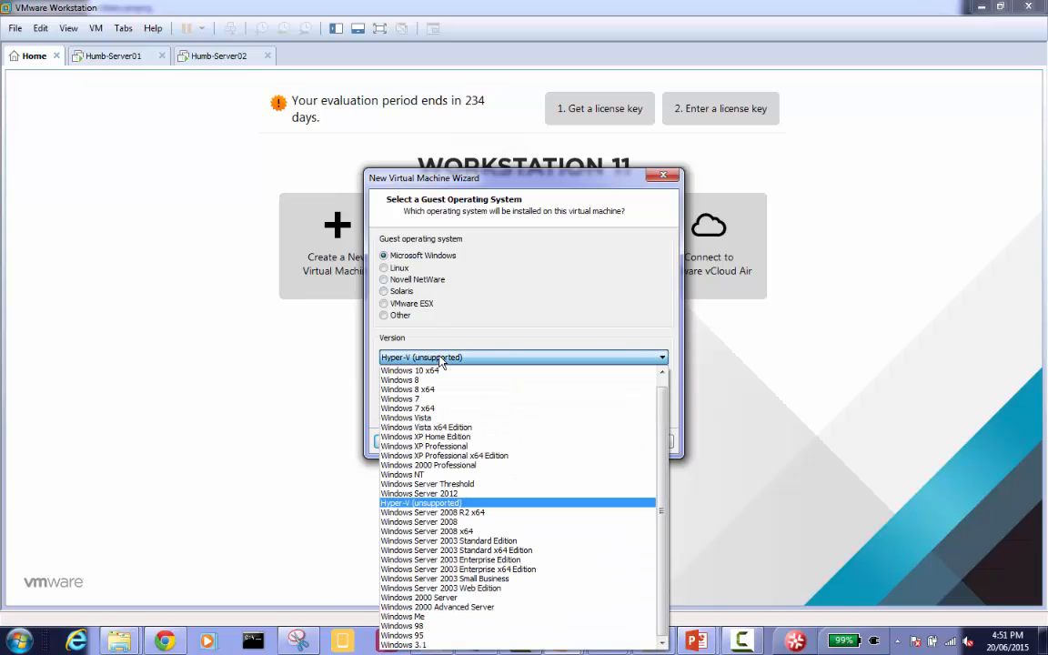
click(484, 498)
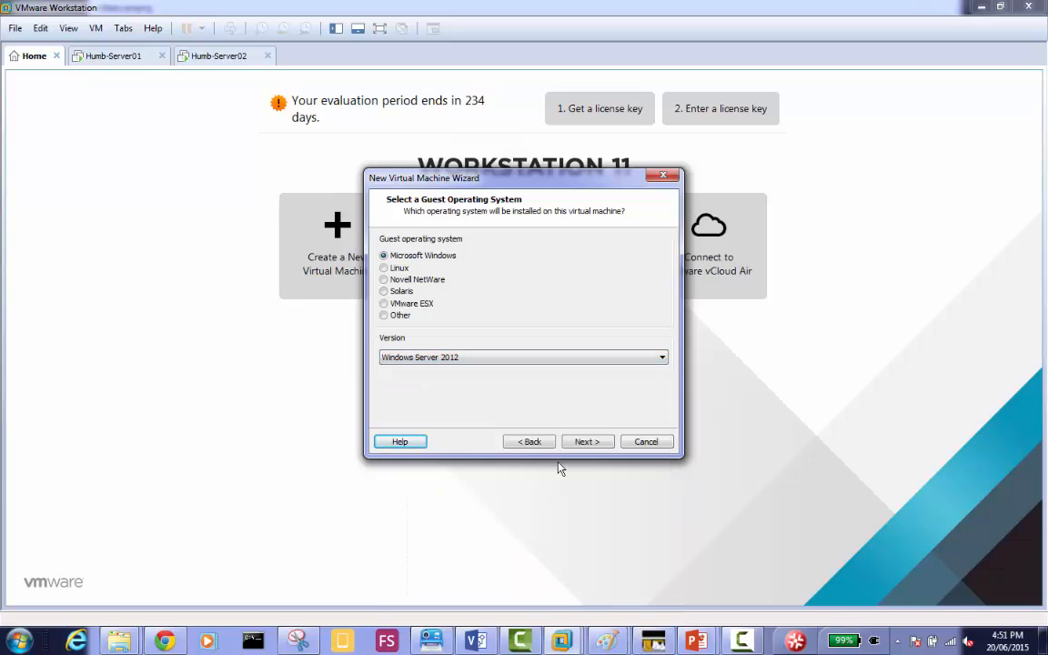
click(586, 442)
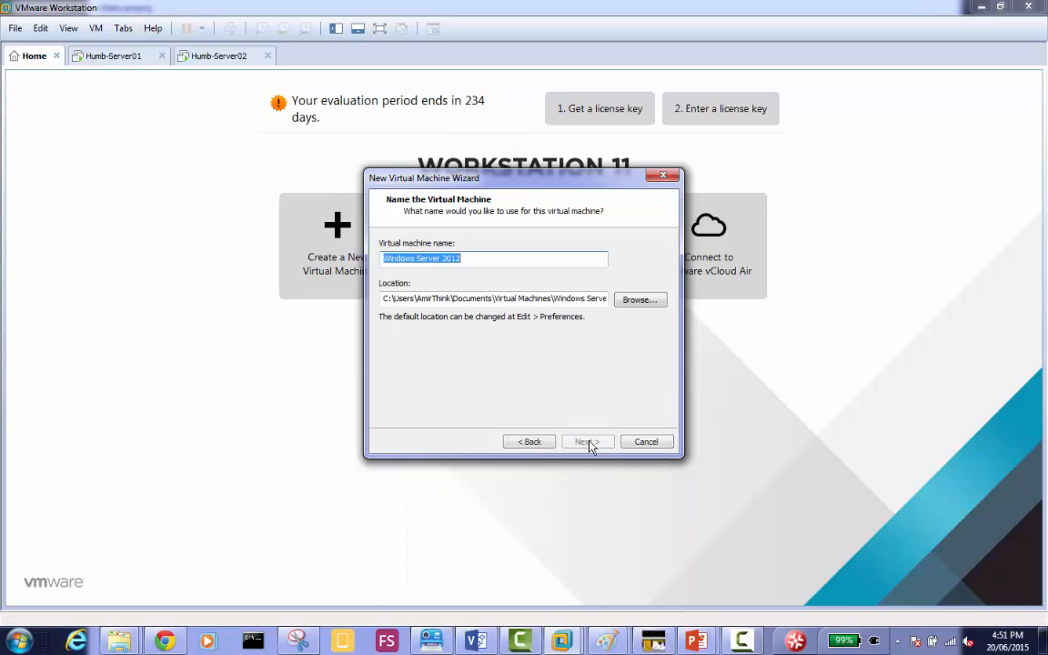
Name the virtual machine WDS1 with its location on drive D, and keep the 60 GB disk split into multiple files.
click(383, 299)
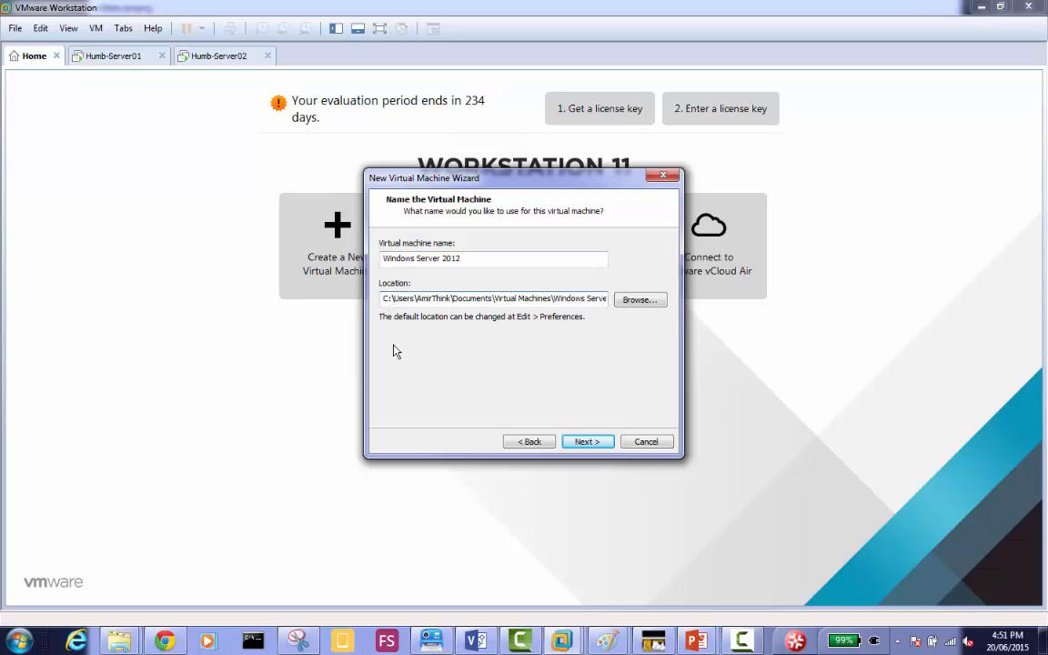
double_click(473, 259)
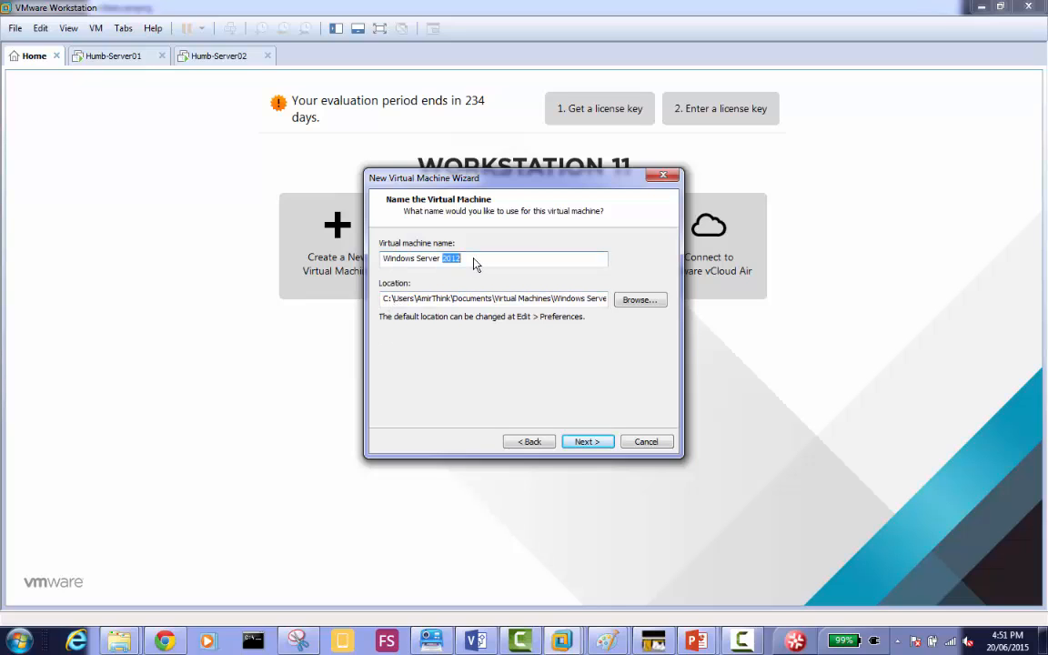
drag(473, 261, 230, 239)
text(WDS1)
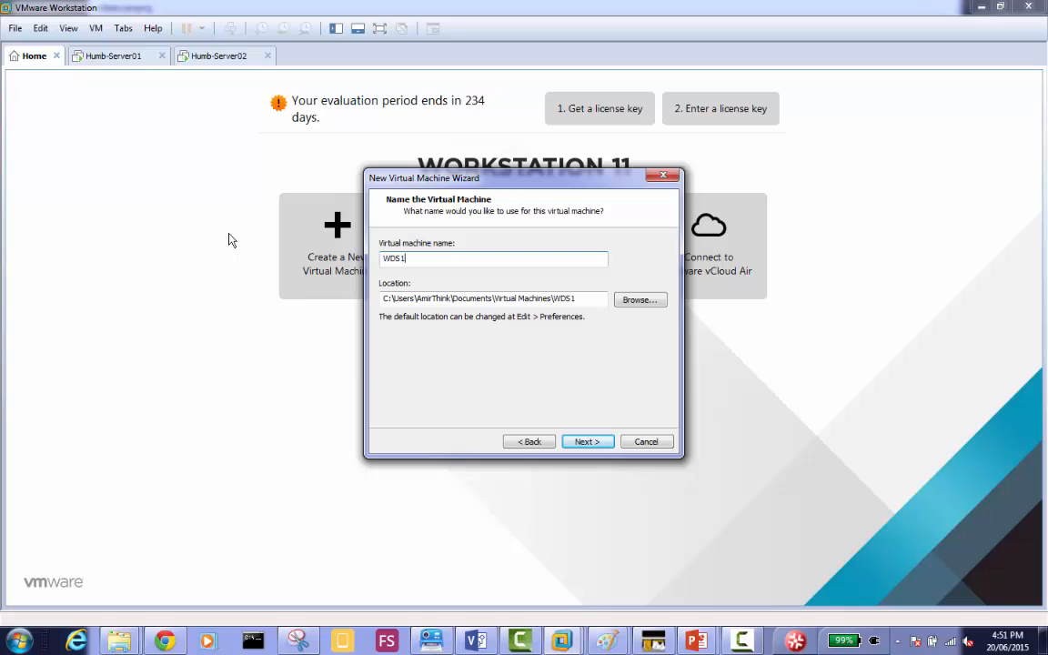
click(386, 300)
key(BackSpace)
text(d)
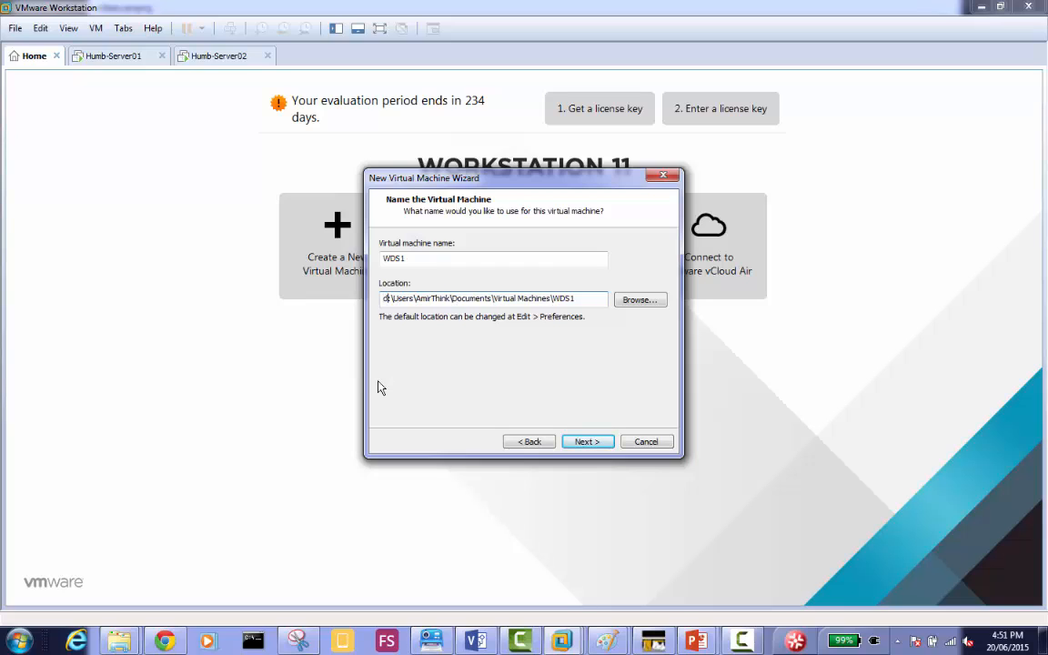
click(587, 442)
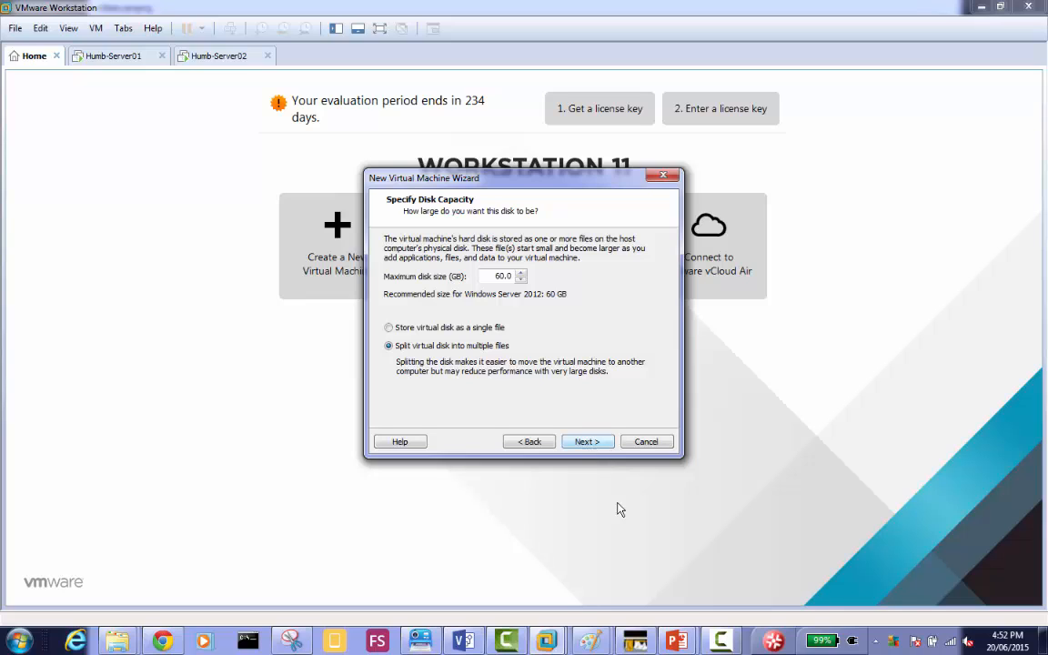
click(587, 443)
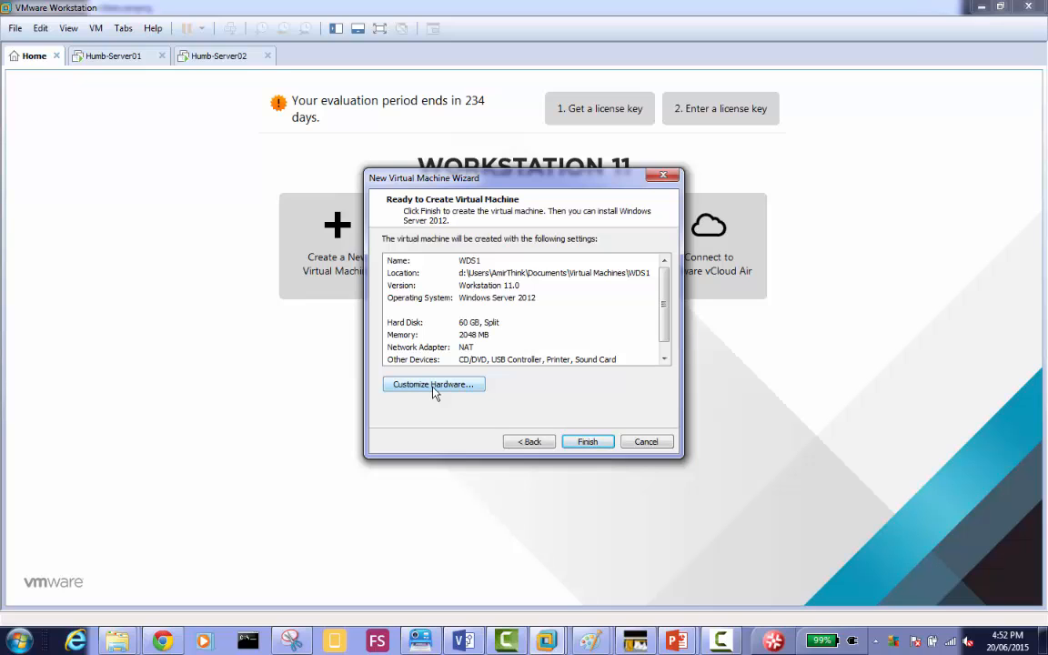
Connect the new virtual machine's network adapter to the custom network VMnet12 and create the virtual machine.
click(432, 386)
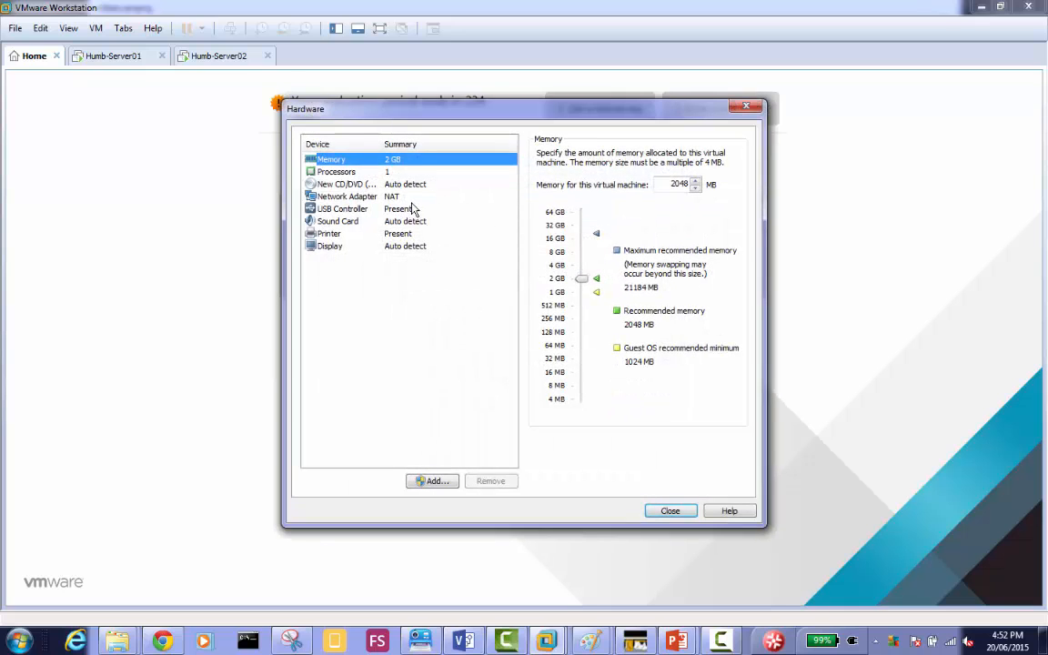
click(369, 195)
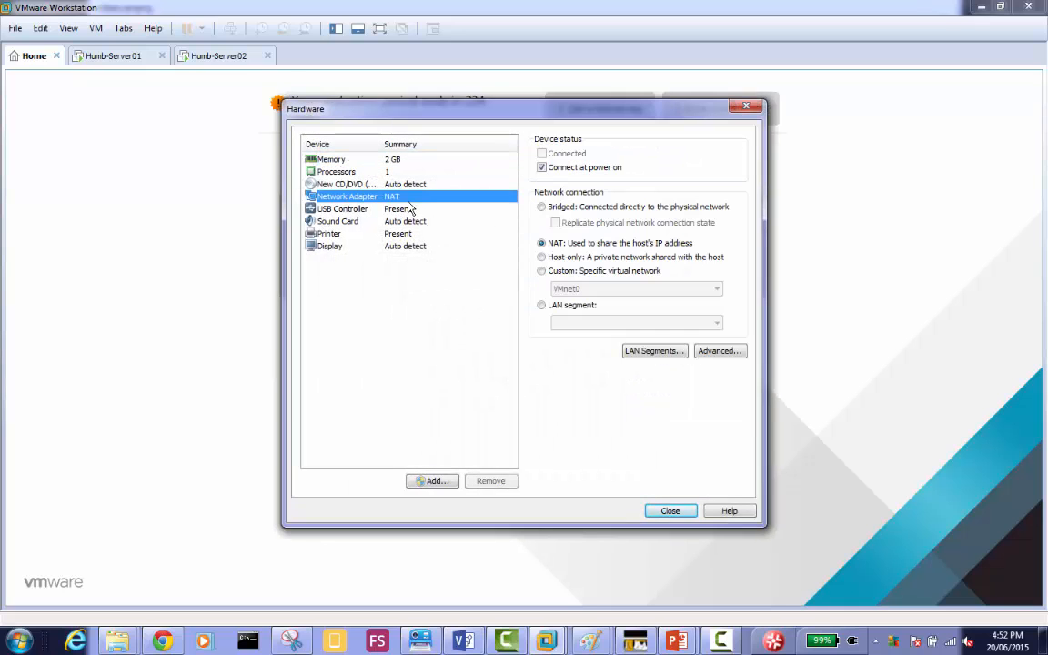
click(543, 272)
click(582, 289)
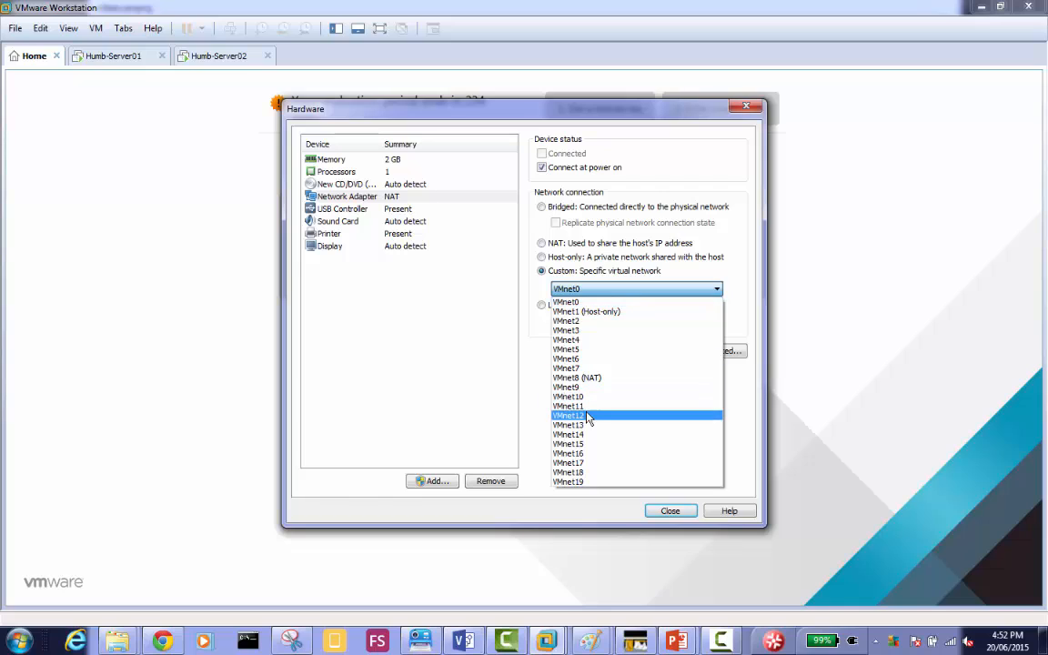
click(593, 416)
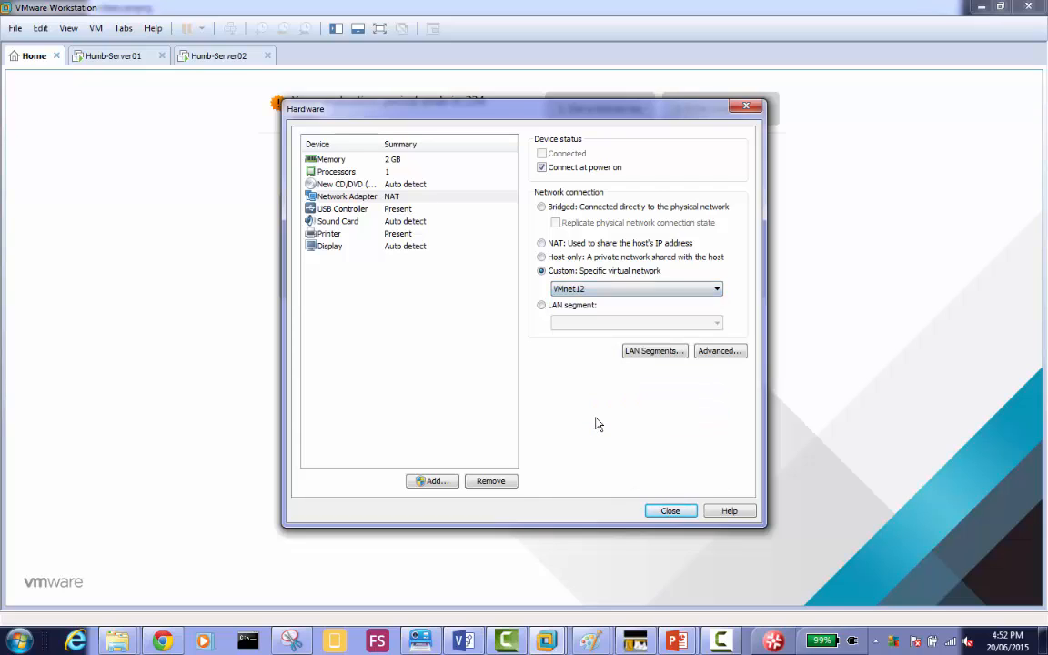
click(671, 511)
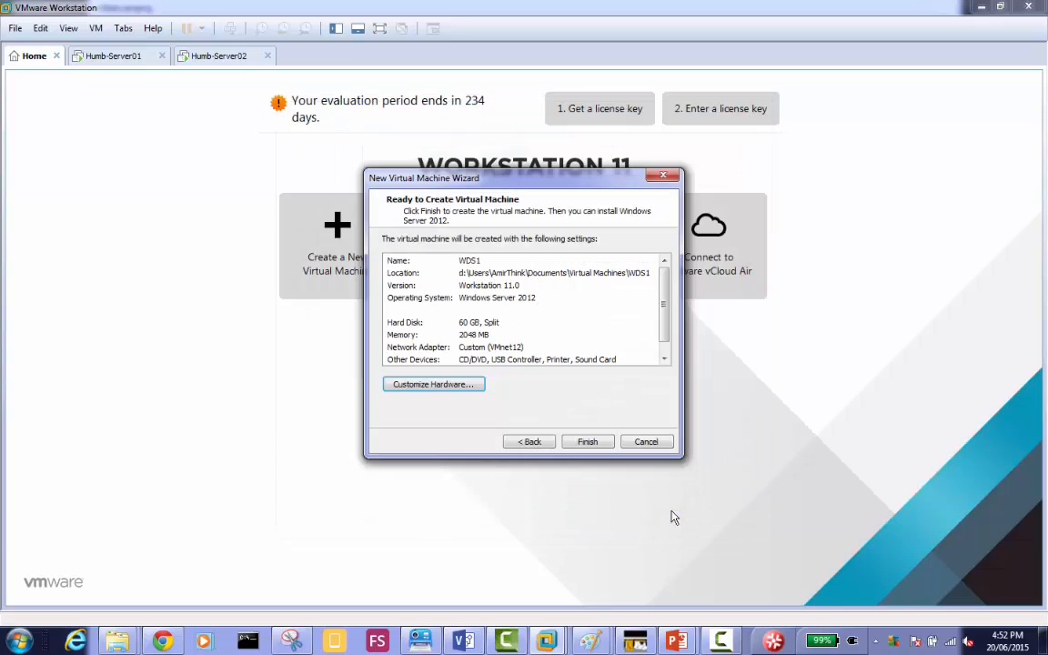
click(587, 443)
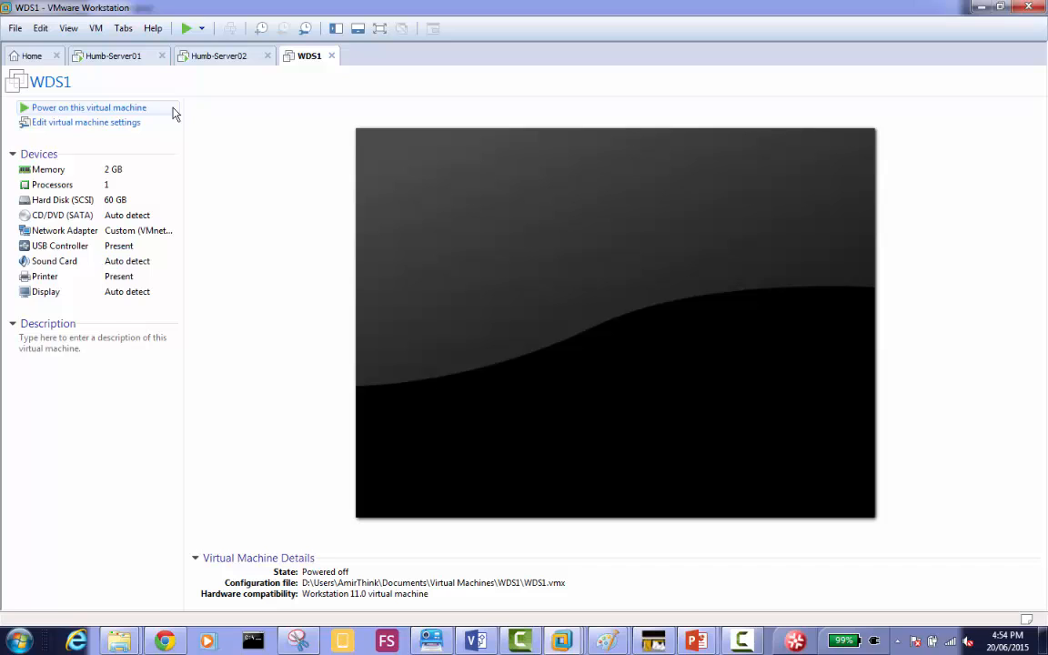
Power on WDS1, decline connecting device sata0:1 at every power-on, and start the network service boot.
click(122, 108)
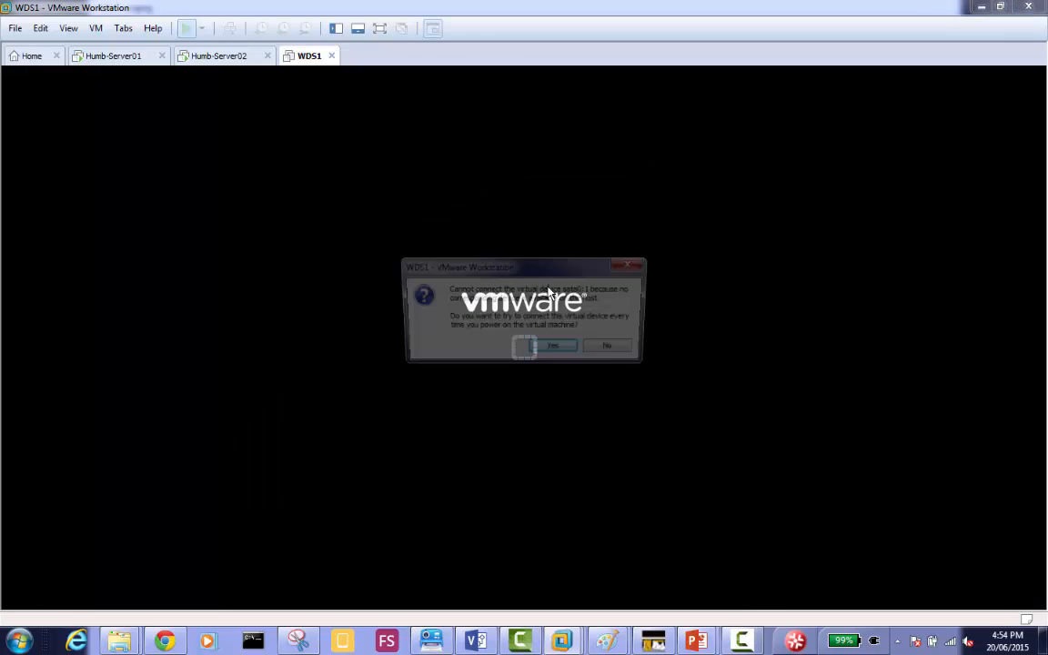
drag(552, 286, 619, 339)
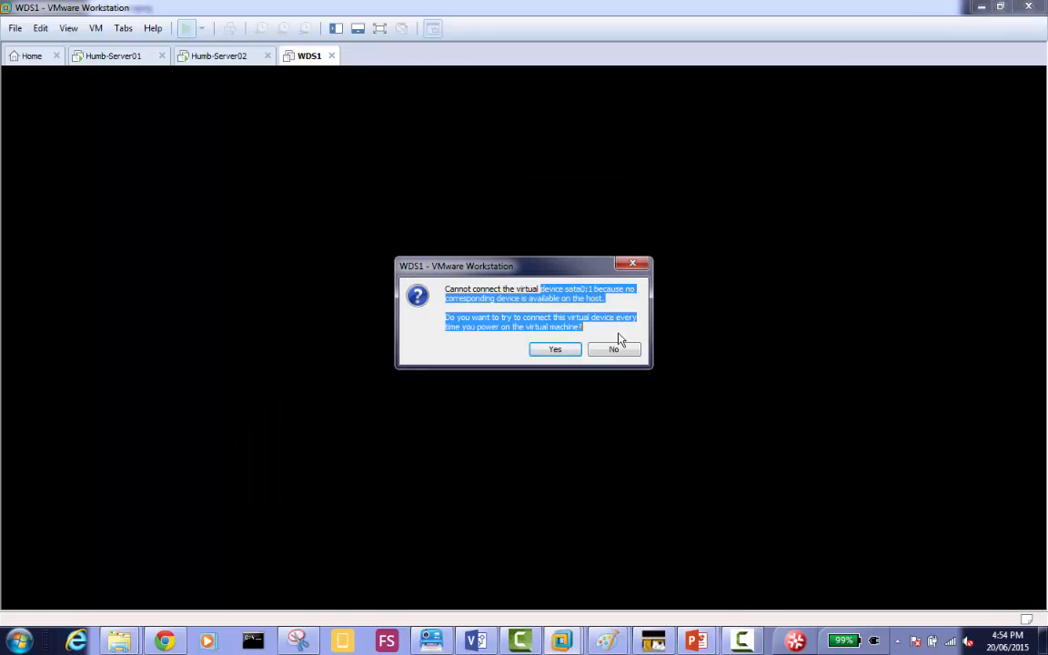
click(613, 353)
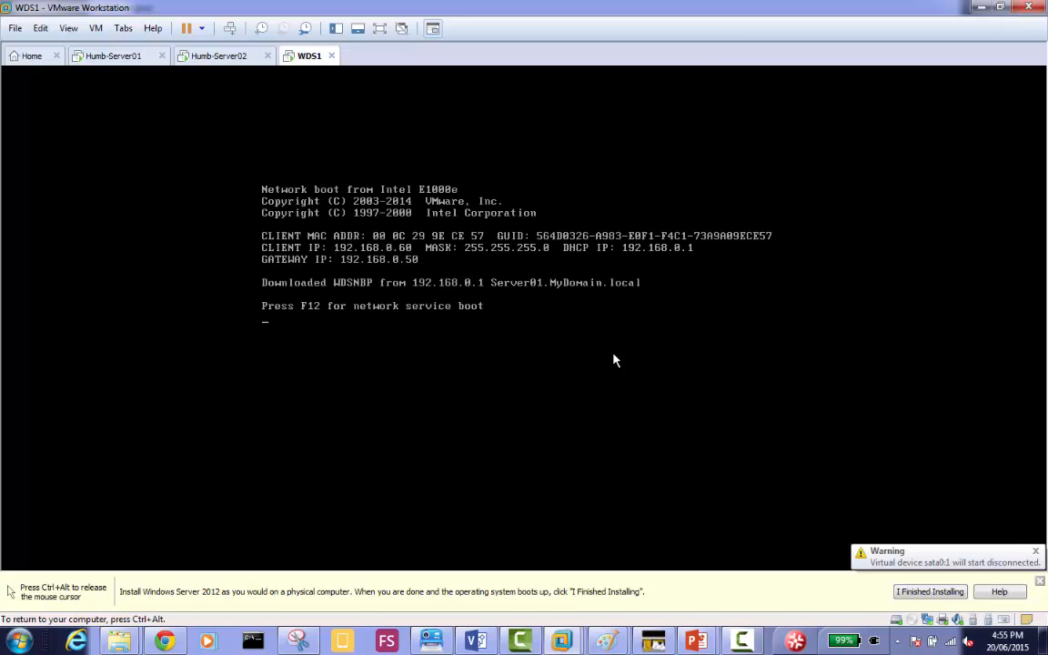
key(F12)
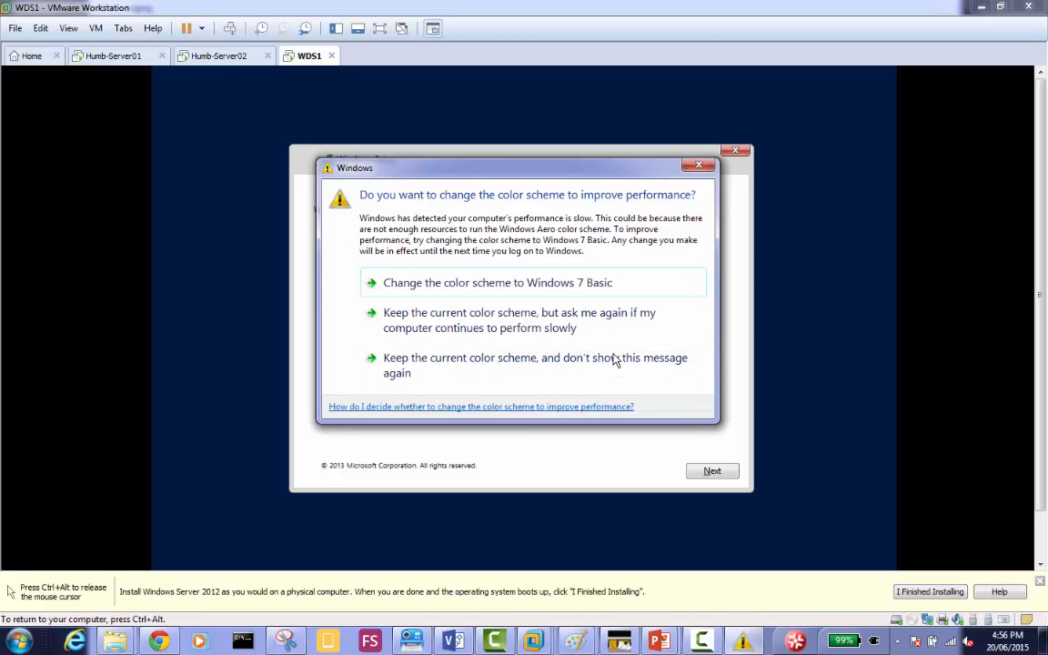
Keep the host's current color scheme and stop the performance message from showing again.
key(ctrl+alt)
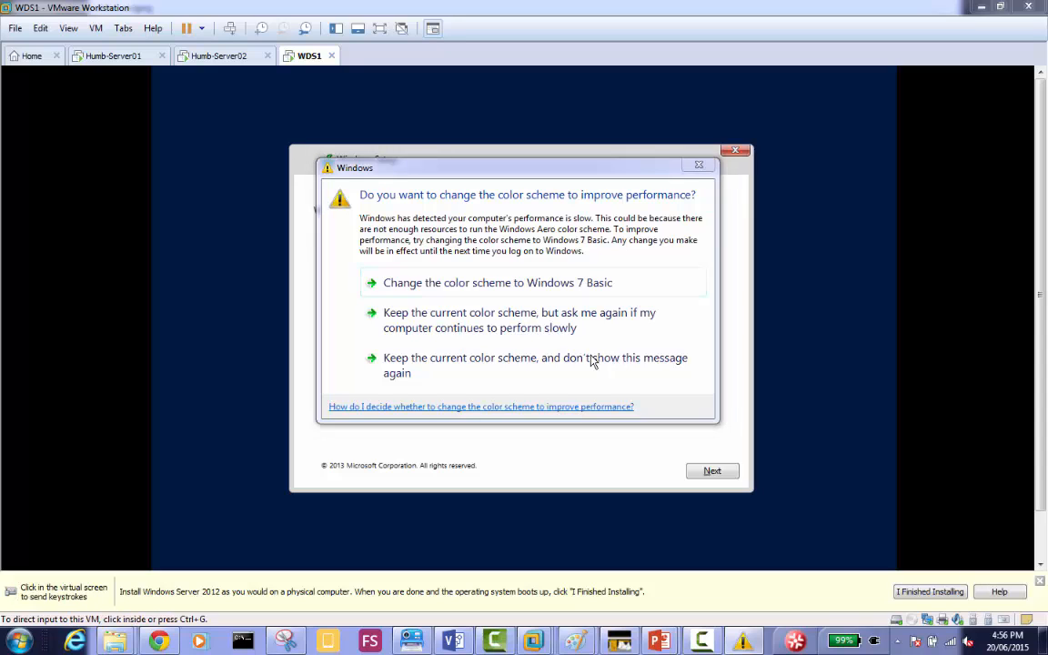
click(590, 362)
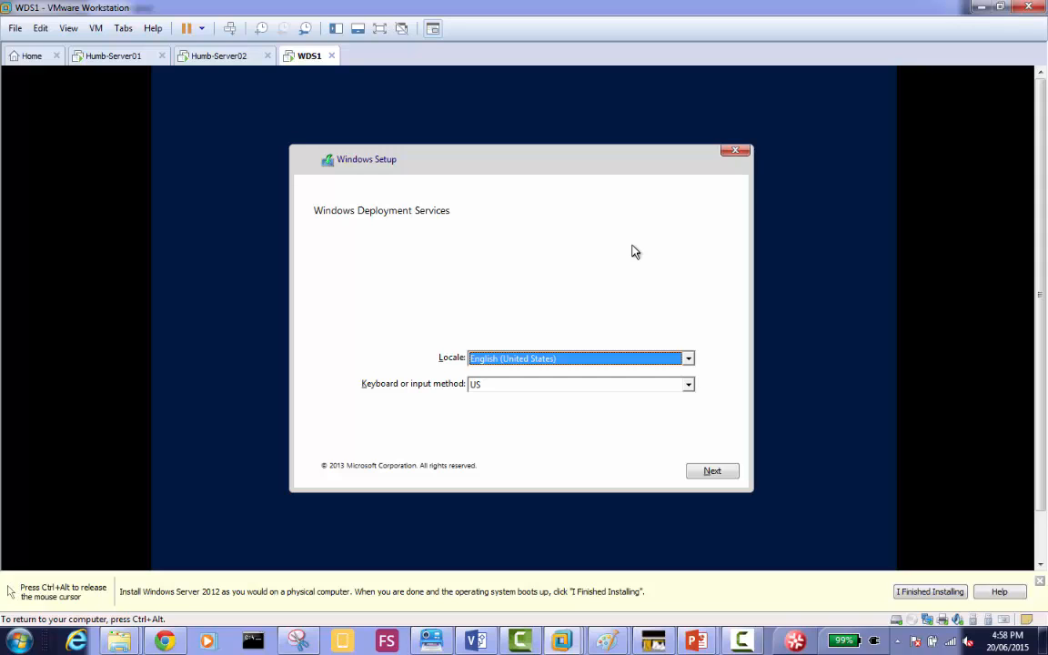
Switch to Humb-Server01 and examine the Server01.MyDomain.local and Pending Devices nodes in Windows Deployment Services.
key(ctrl+alt)
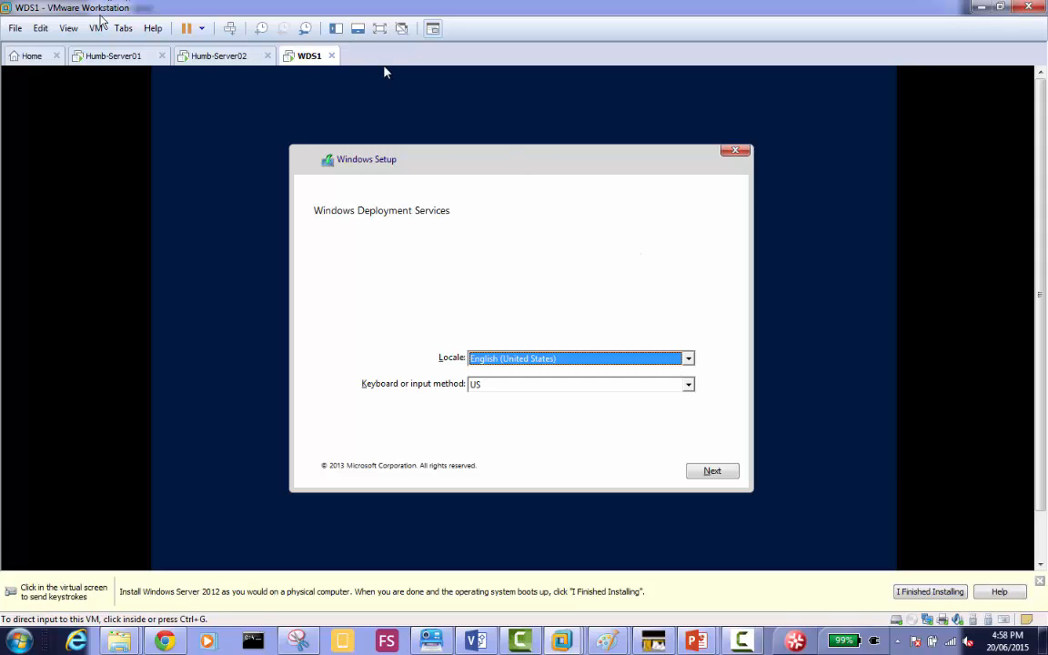
click(107, 60)
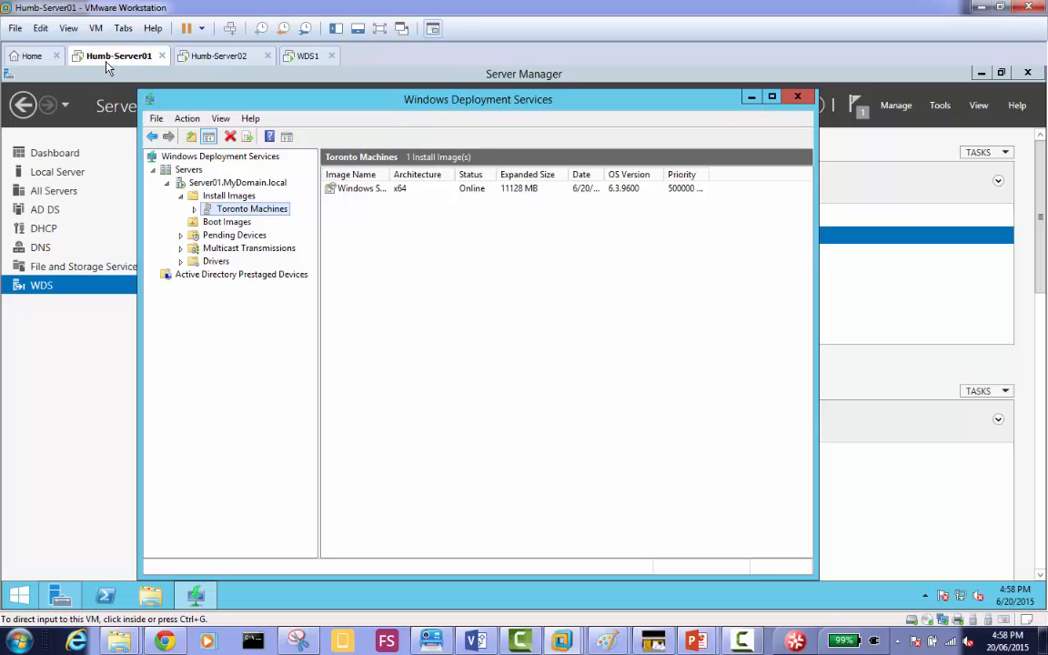
click(233, 184)
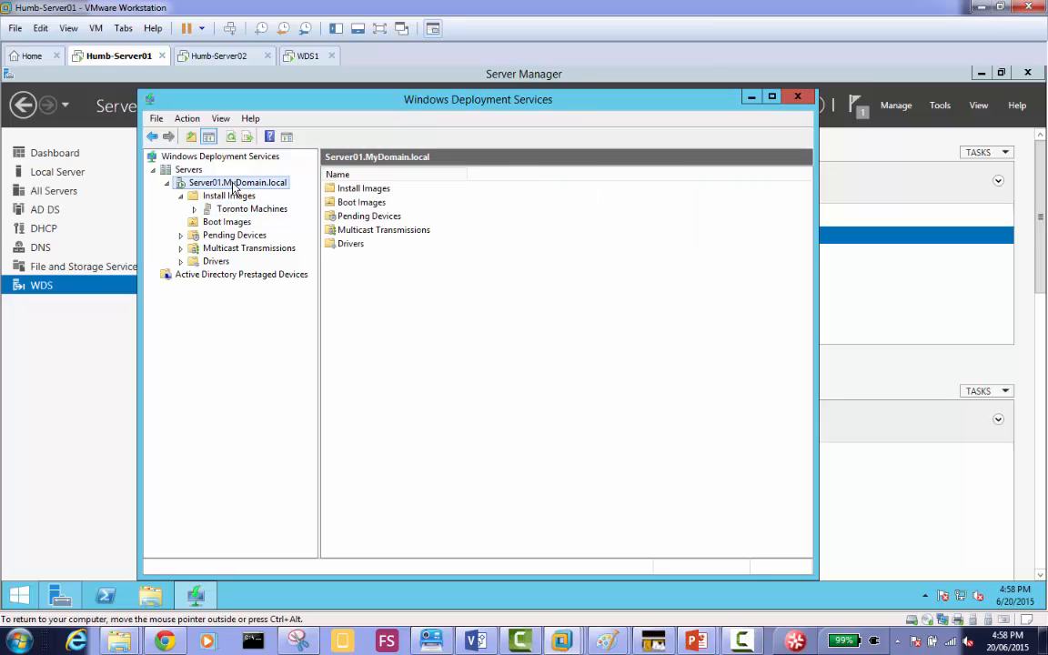
click(308, 57)
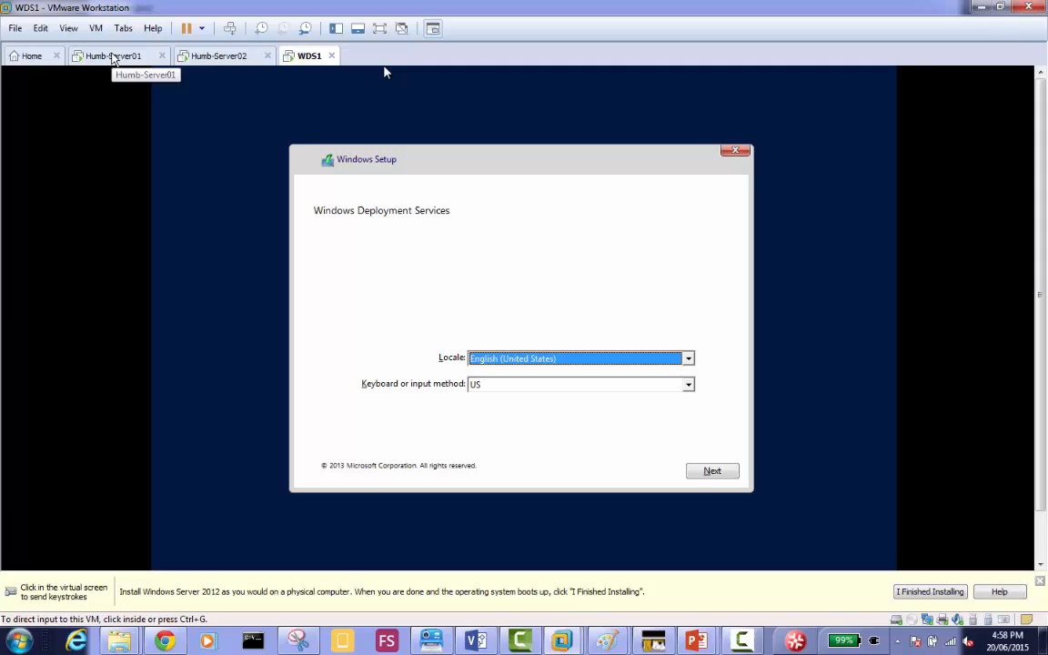
click(113, 57)
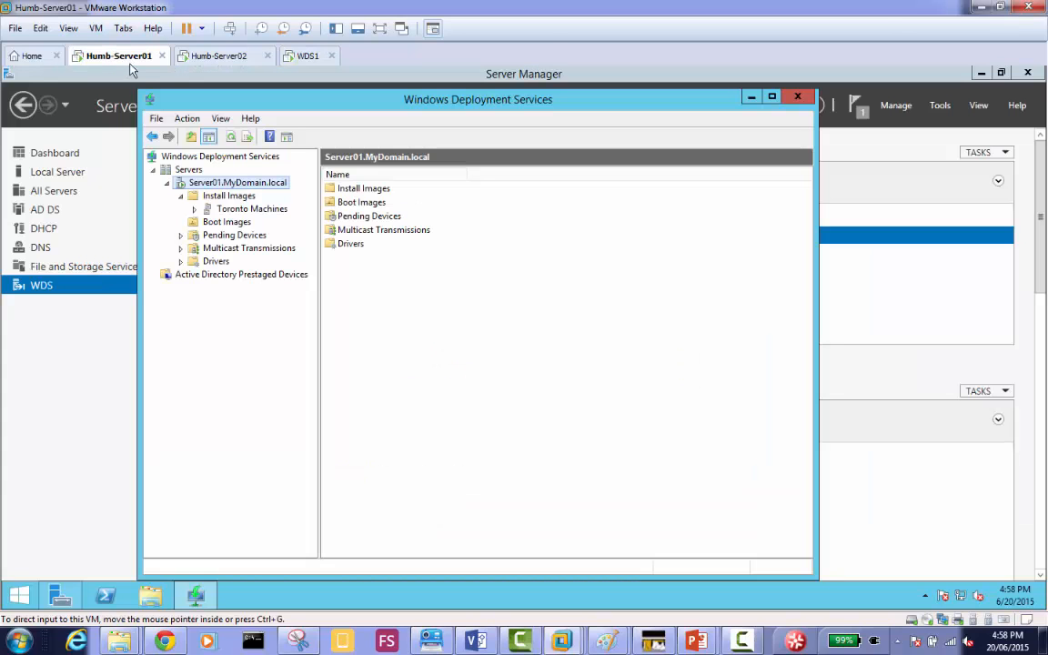
click(234, 237)
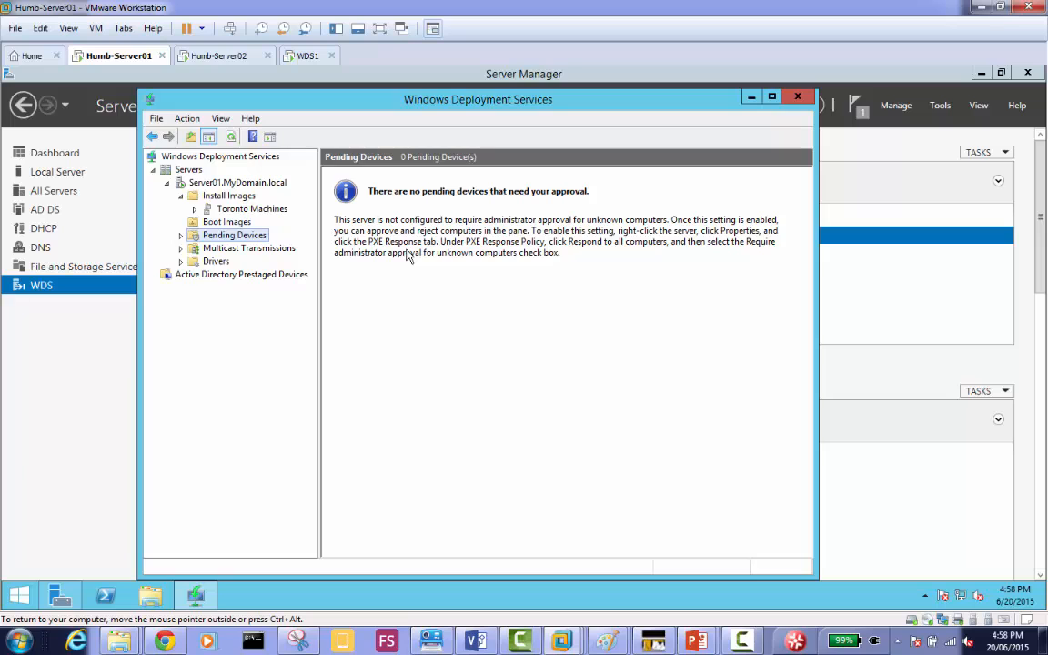
Set Server01's PXE boot policy for known and unknown clients to continue the PXE boot unless the user presses the ESC key.
click(252, 185)
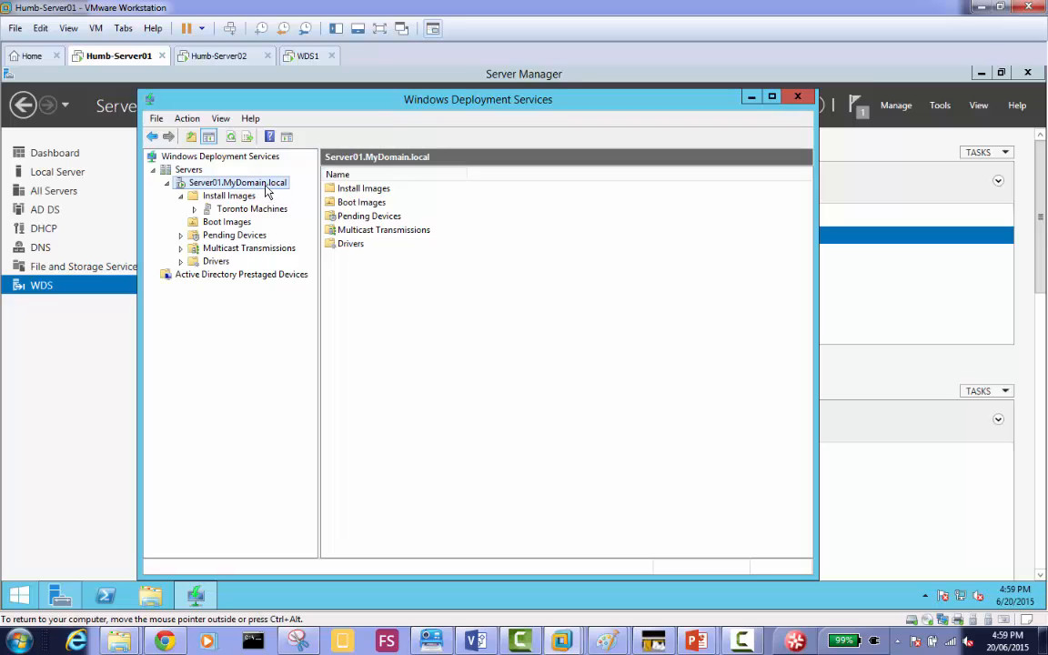
right_click(266, 189)
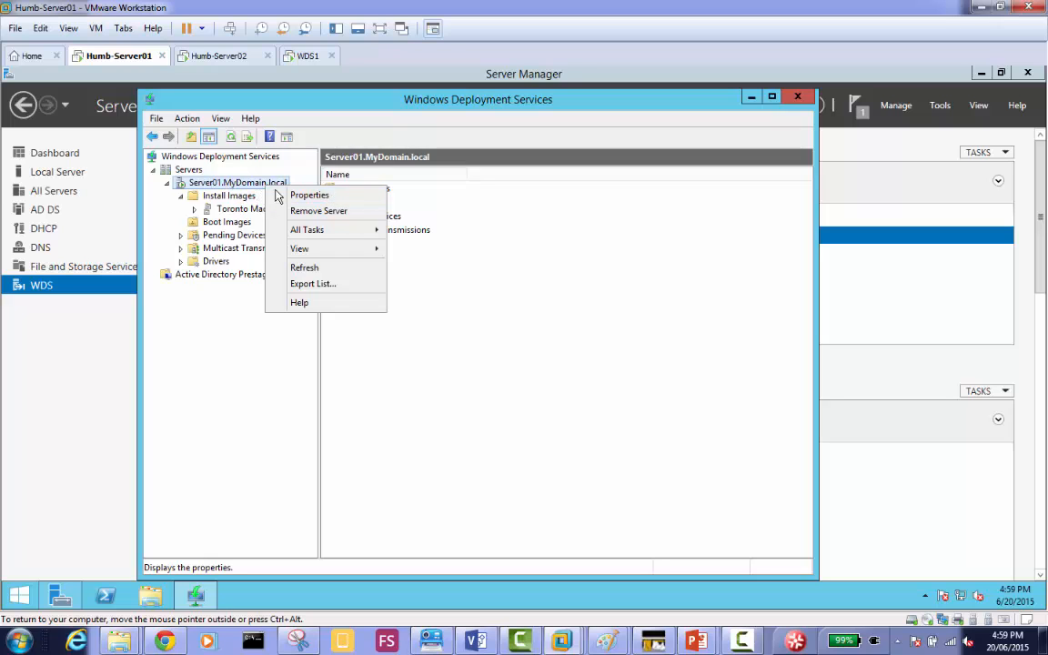
click(345, 199)
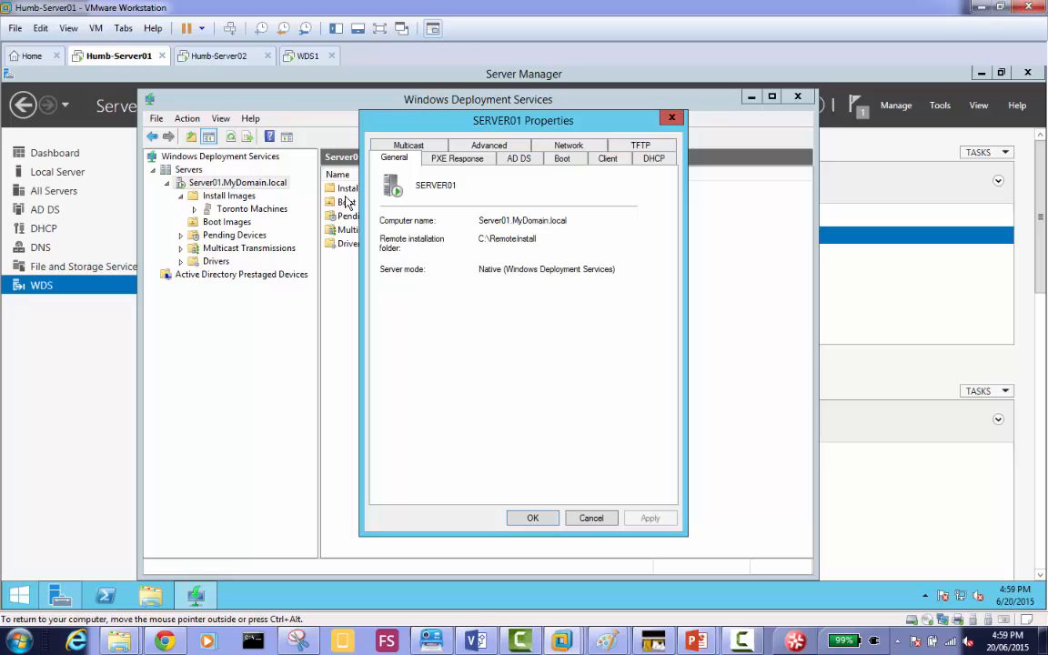
click(564, 162)
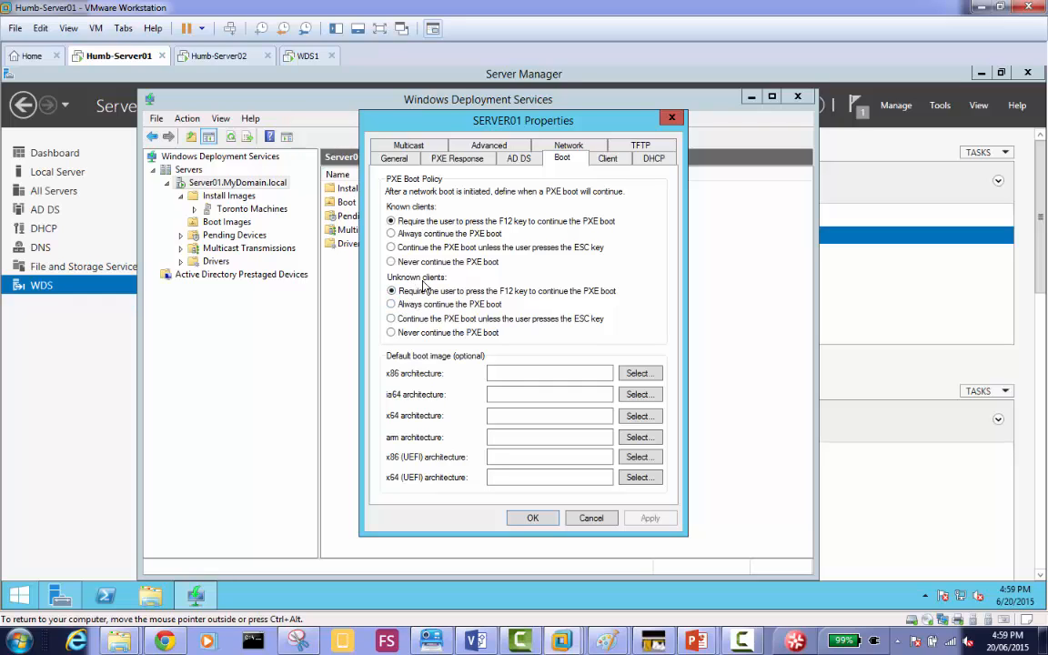
click(391, 320)
click(413, 249)
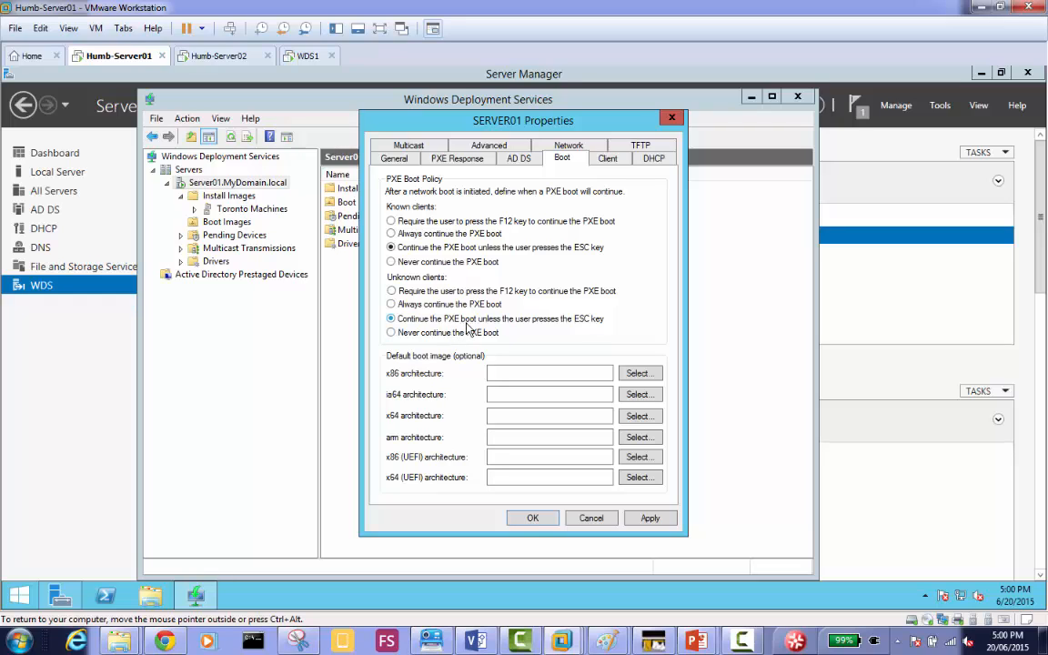
click(647, 517)
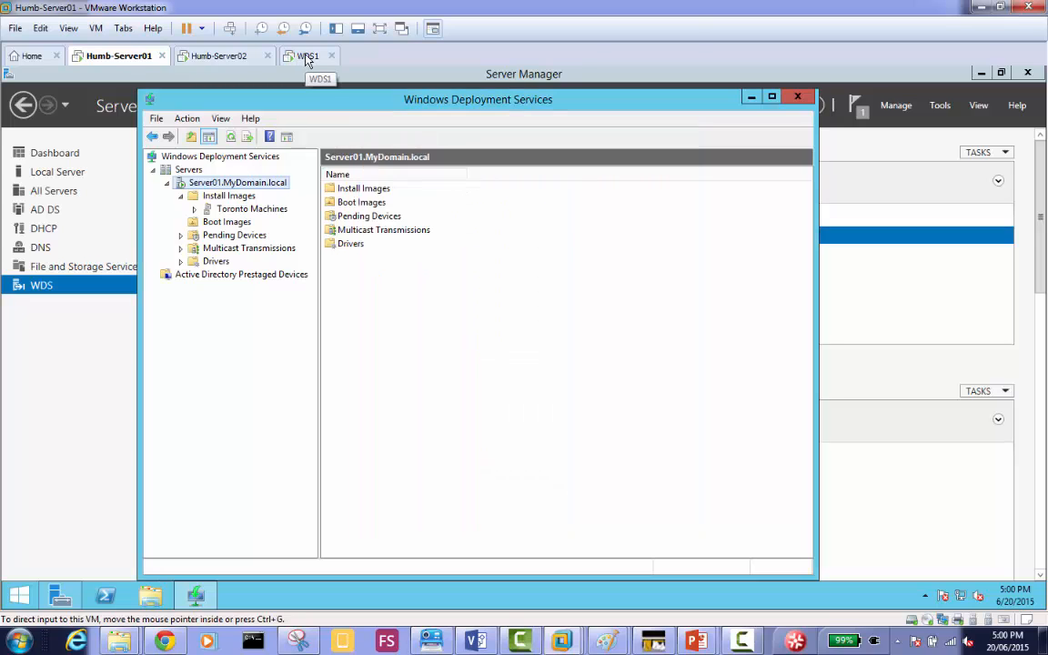
Switch to the WDS1 virtual machine and restart its guest.
click(307, 57)
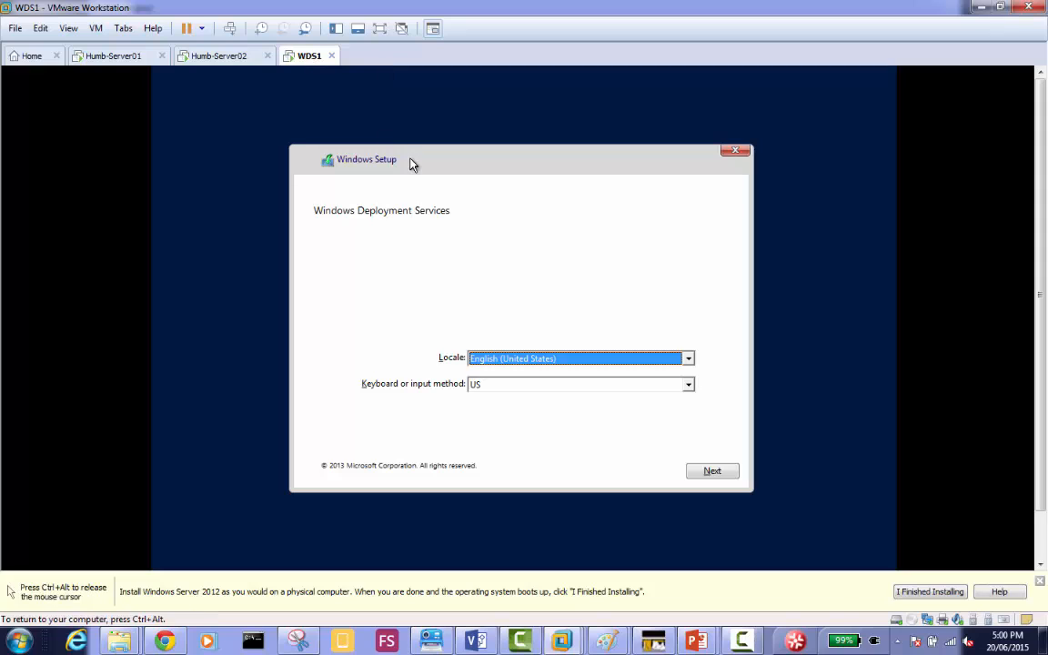
right_click(310, 60)
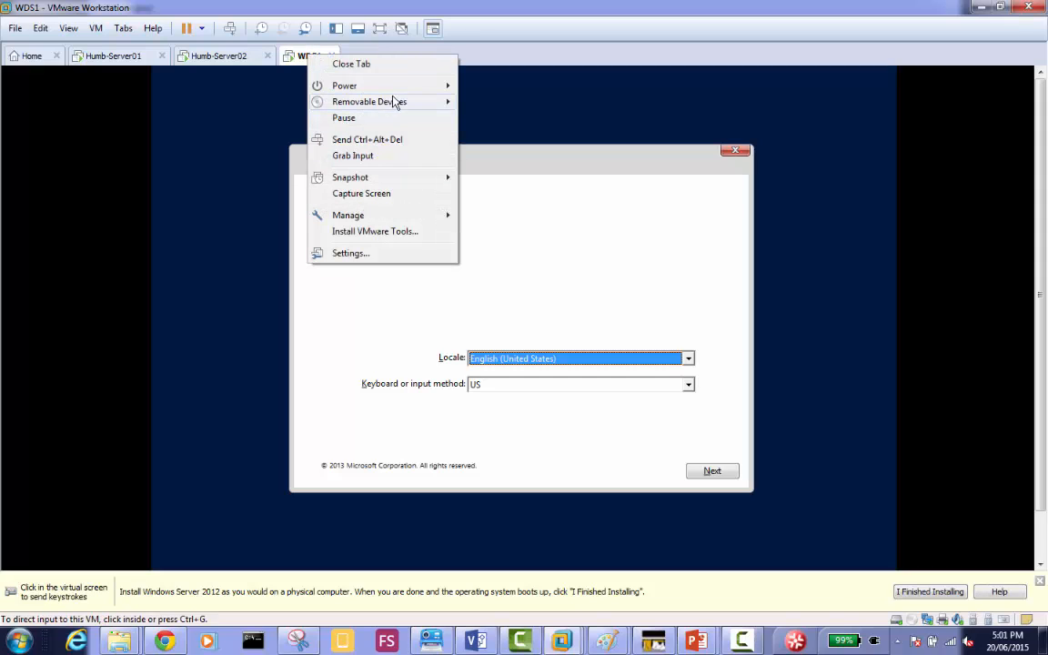
mouse_move(401, 89)
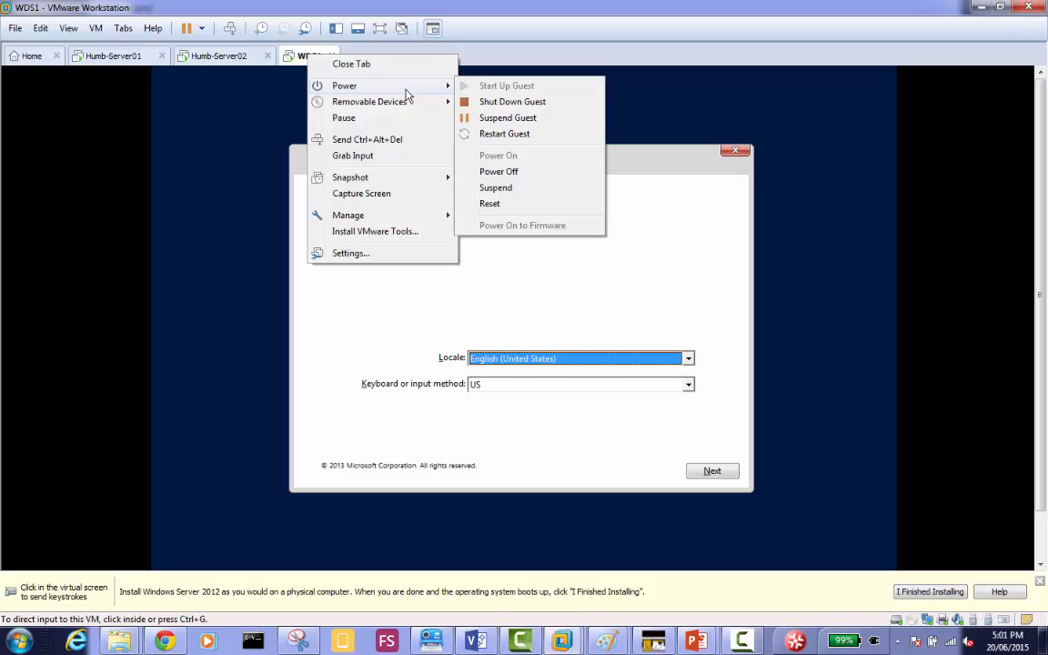
click(543, 136)
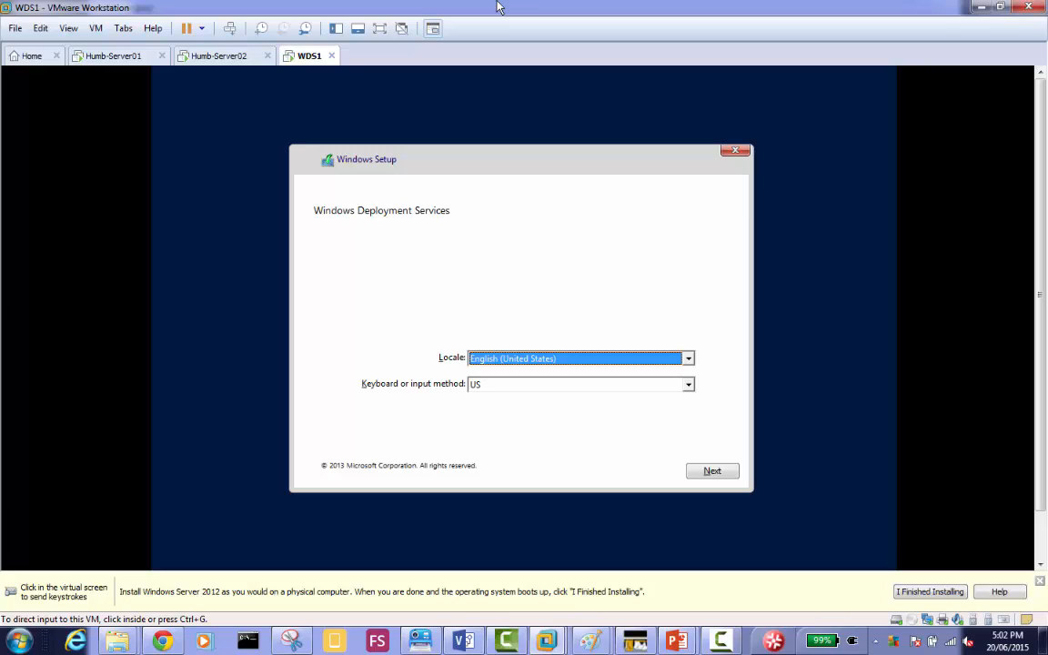
Keep the English (United States) locale and US keyboard, and connect to Server01.MyDomain.local with the domain administrator's user name and account password.
click(724, 472)
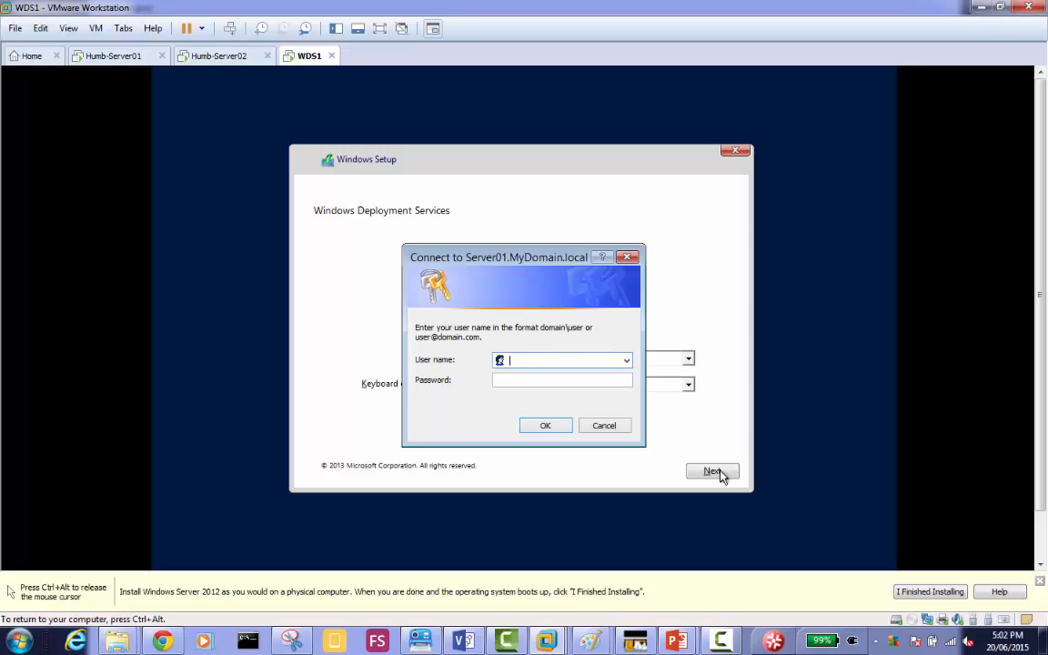
text(administr)
key(BackSpace)
key(BackSpace)
key(BackSpace)
key(BackSpace)
key(BackSpace)
text(n1@mydomain)
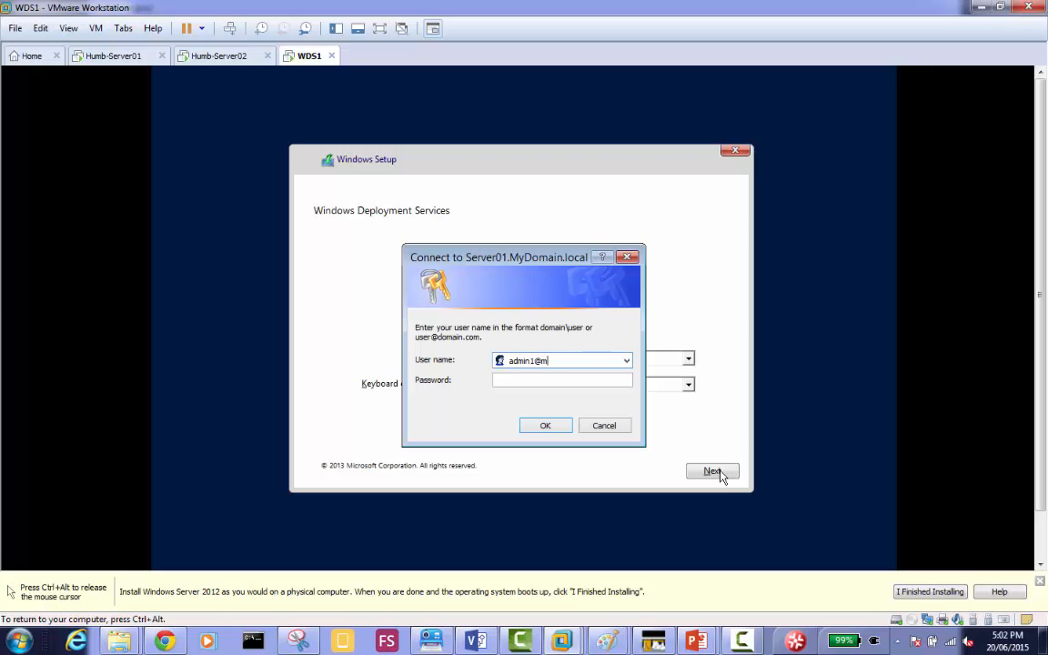
text(.local)
key(Tab)
text(Pa$$w0rd)
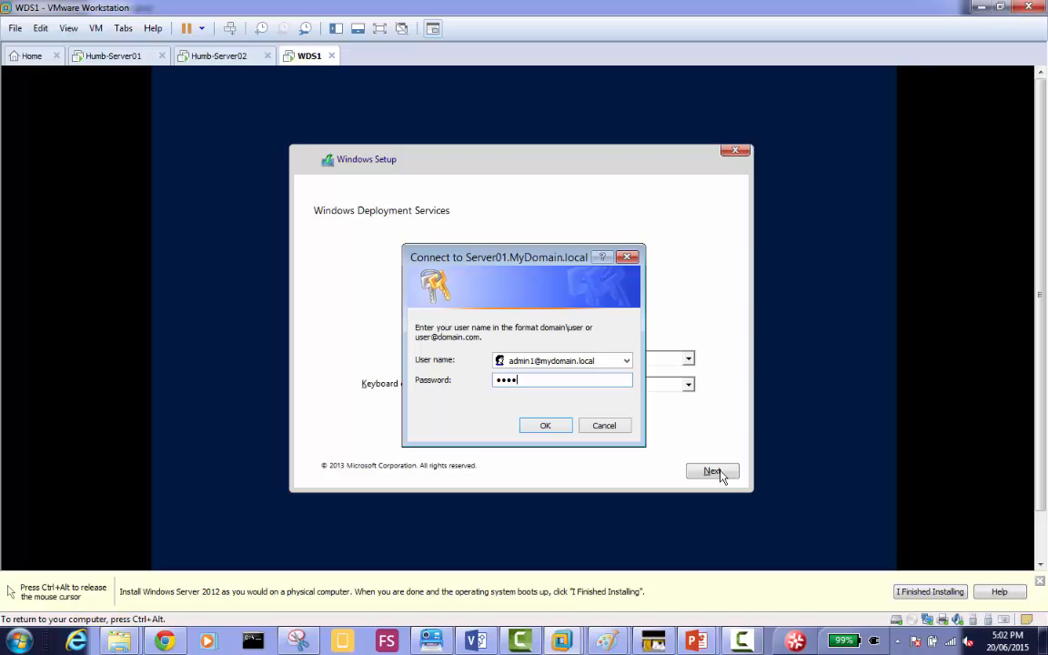
key(Return)
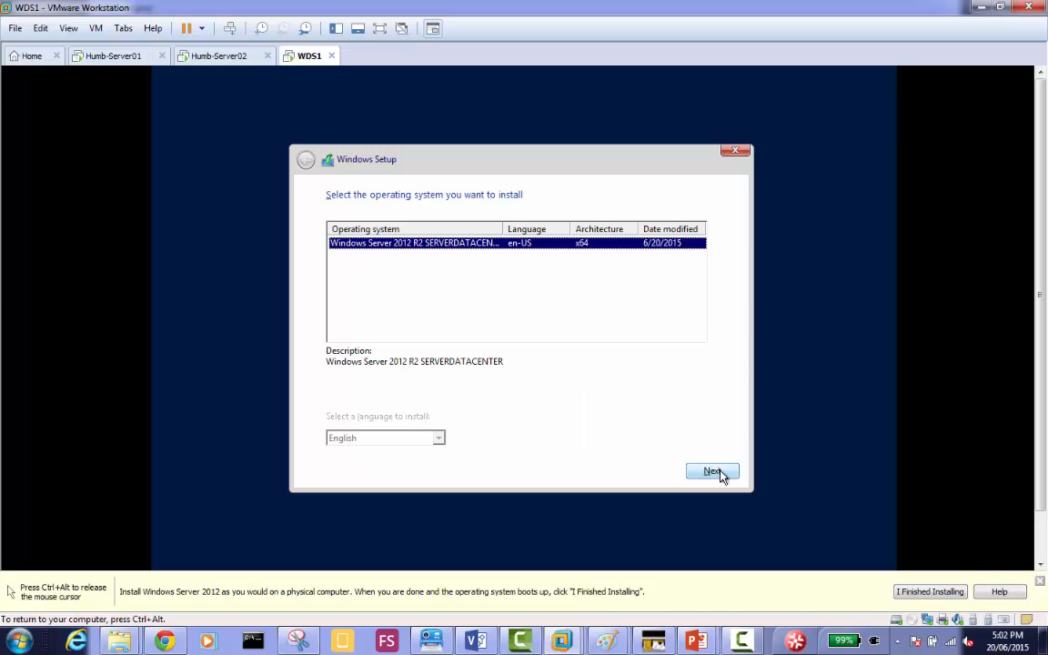
Start installing the Windows Server 2012 R2 SERVERDATACENTER x64 image on WDS1.
click(718, 473)
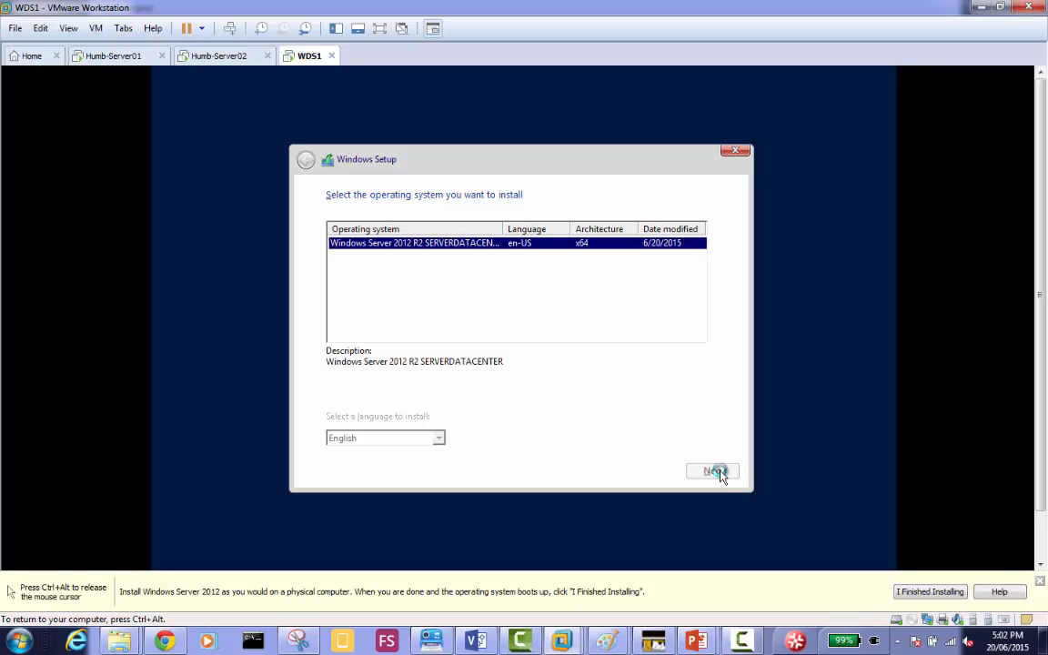
click(718, 473)
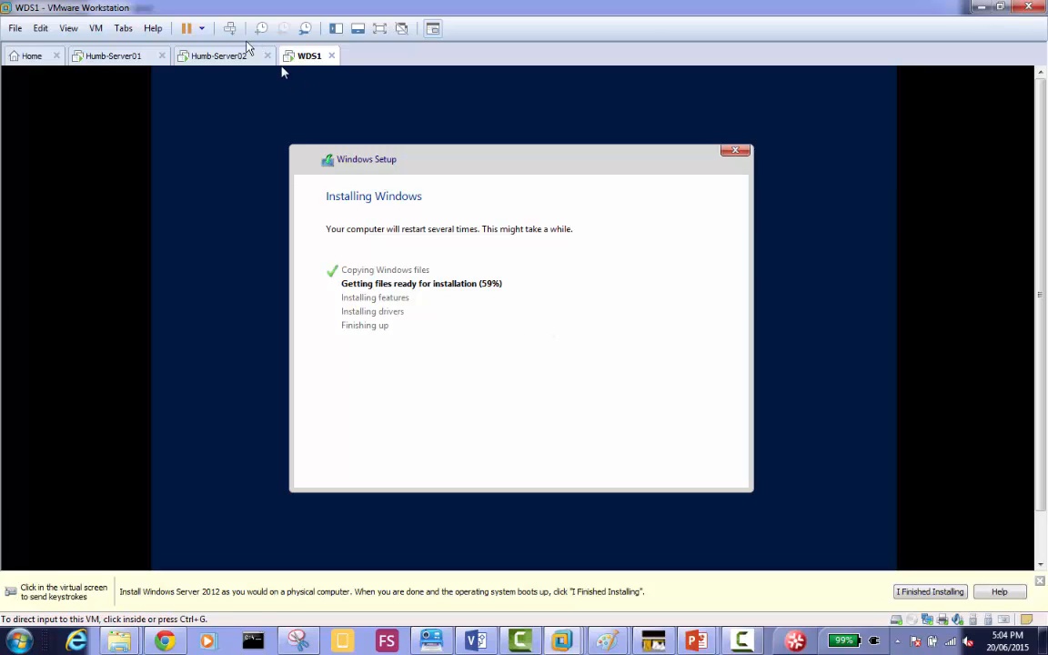
Switch to Humb-Server02, bring up the MISSISSAUGA\administrator sign-in and select its password field.
click(228, 58)
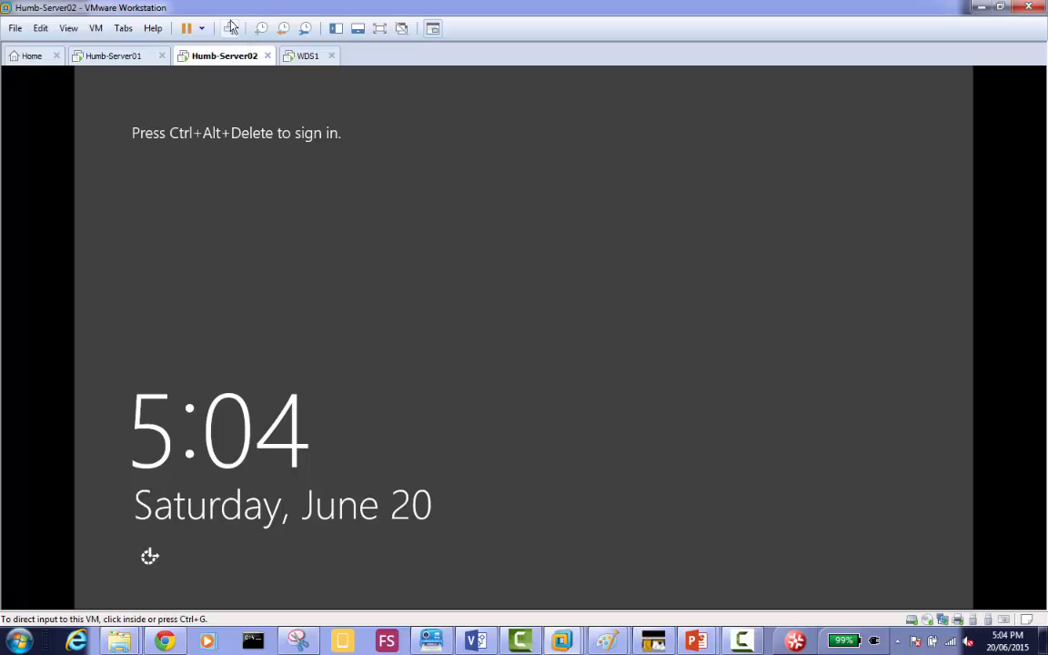
click(229, 28)
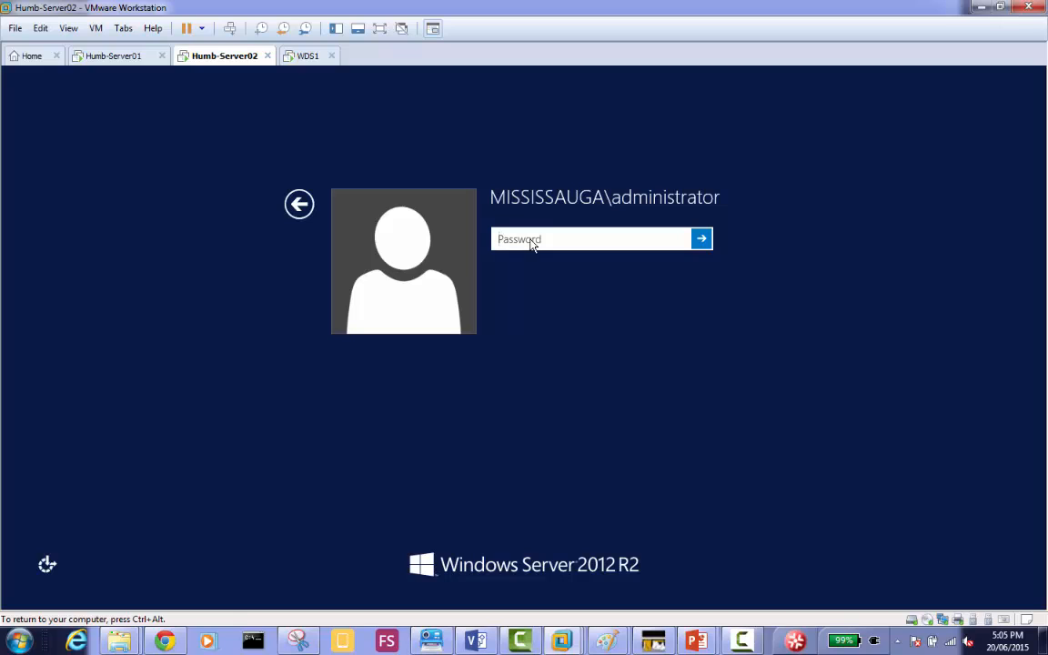
click(532, 244)
click(533, 245)
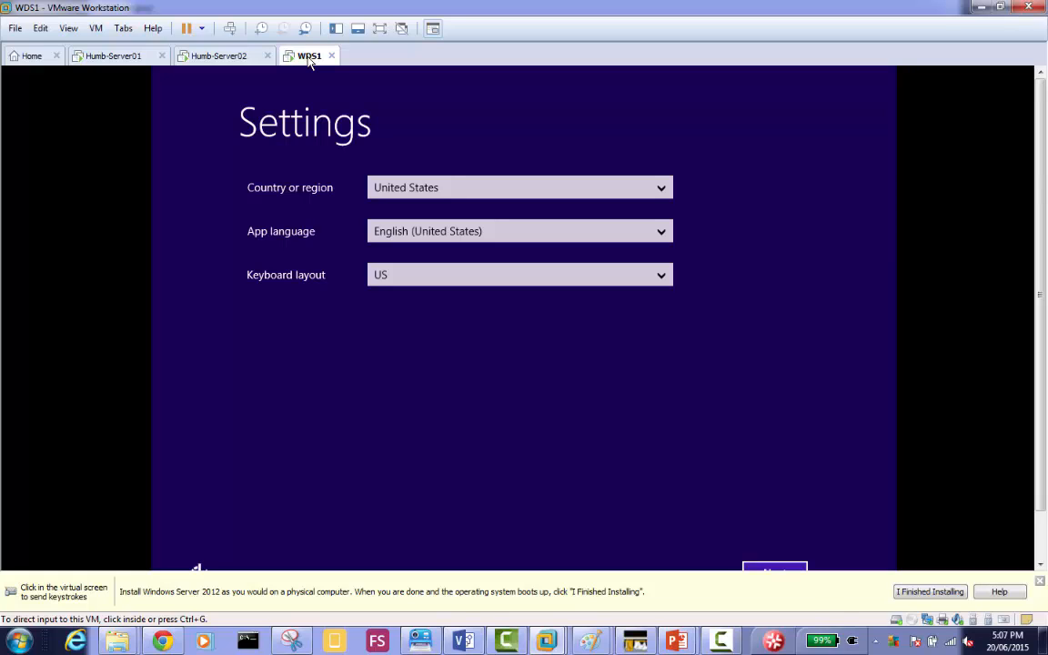
On WDS1, keep the United States region, English (United States) app language and US keyboard layout, and accept the license terms.
click(488, 152)
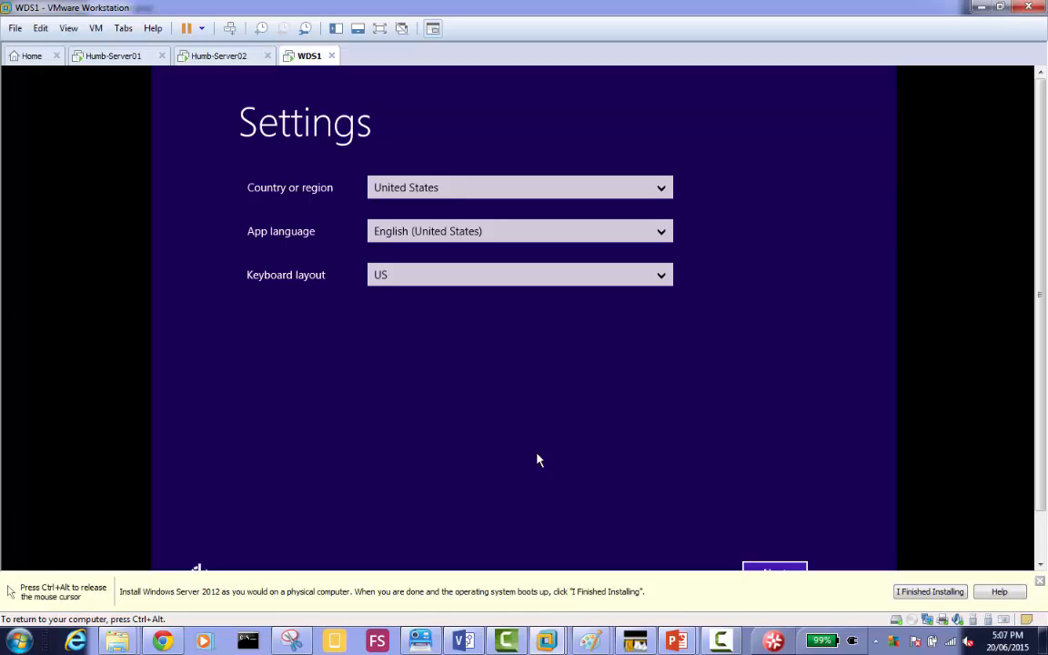
click(777, 569)
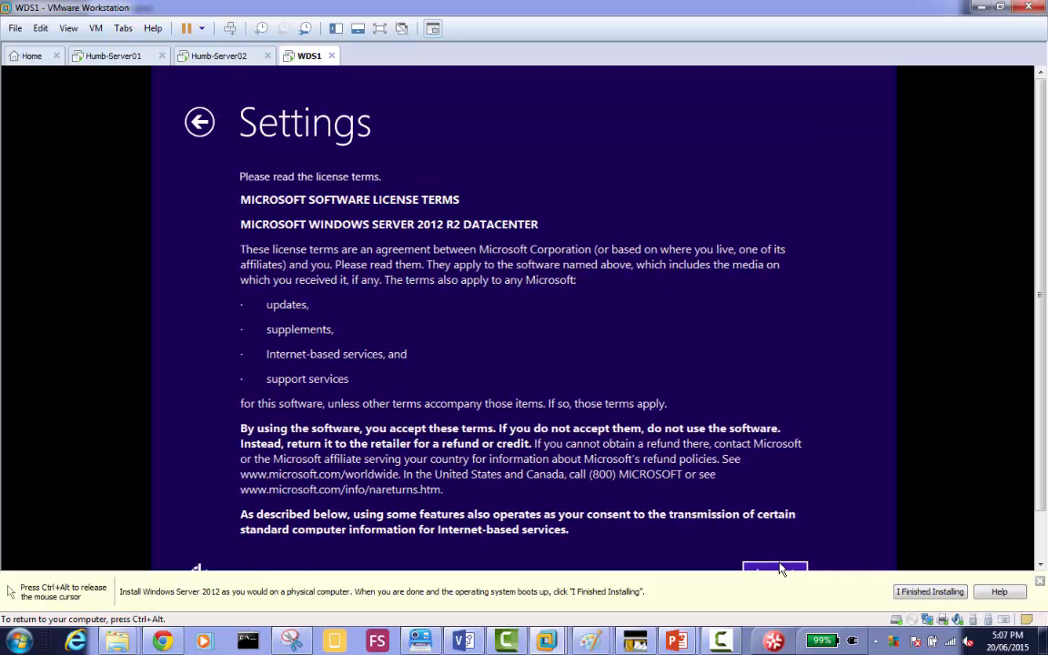
click(785, 571)
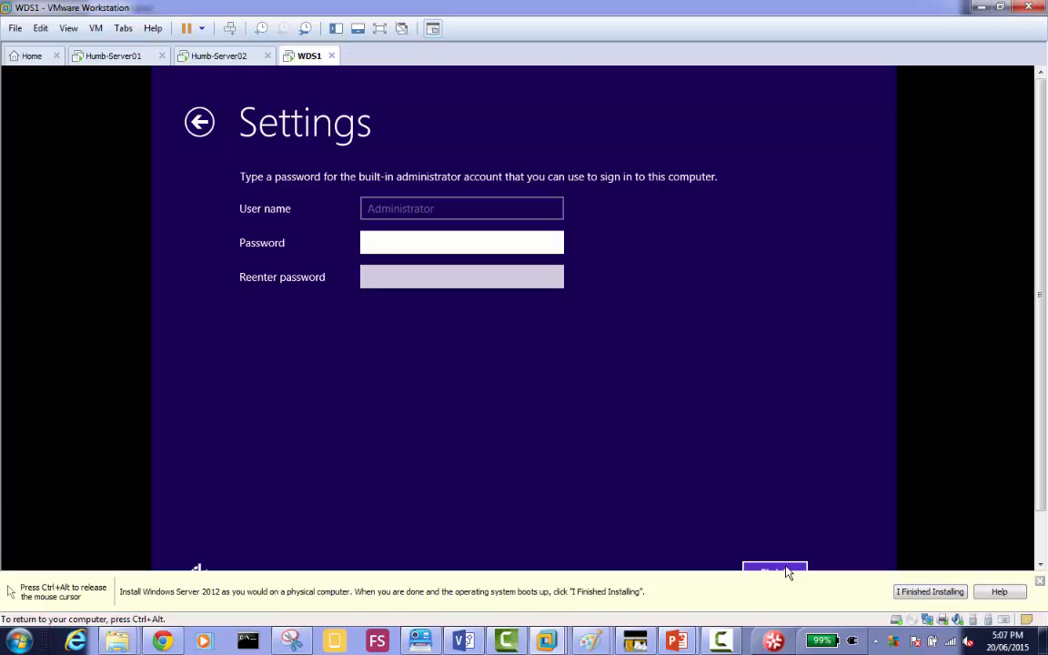
Set and re-enter the password for WDS1's built-in Administrator account and finish the initial settings.
text(*********)
key(Tab)
text(*********)
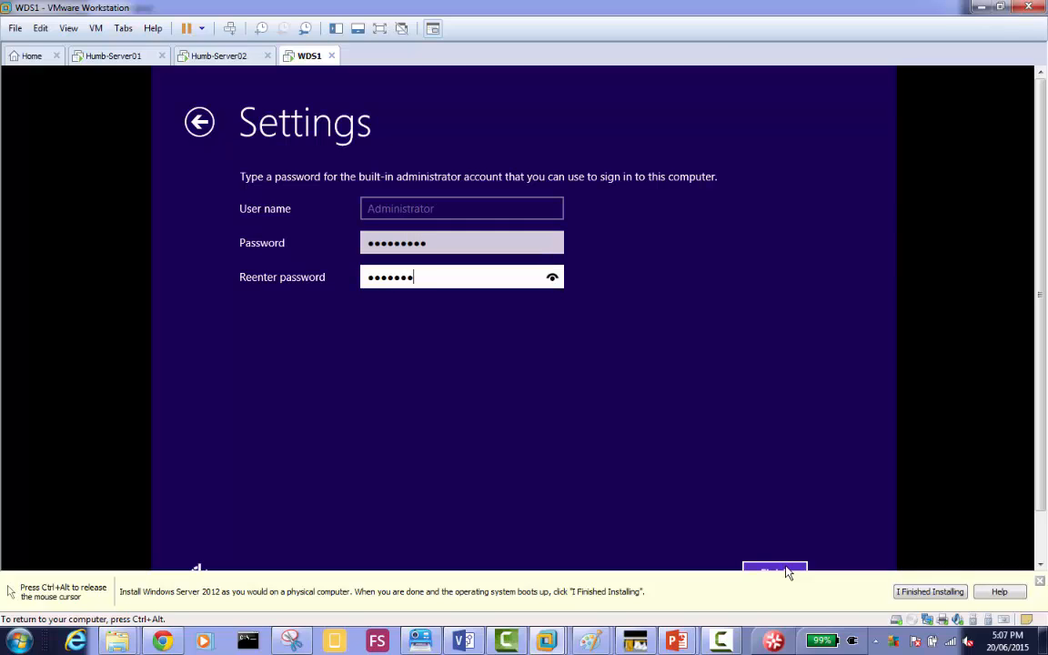
key(Return)
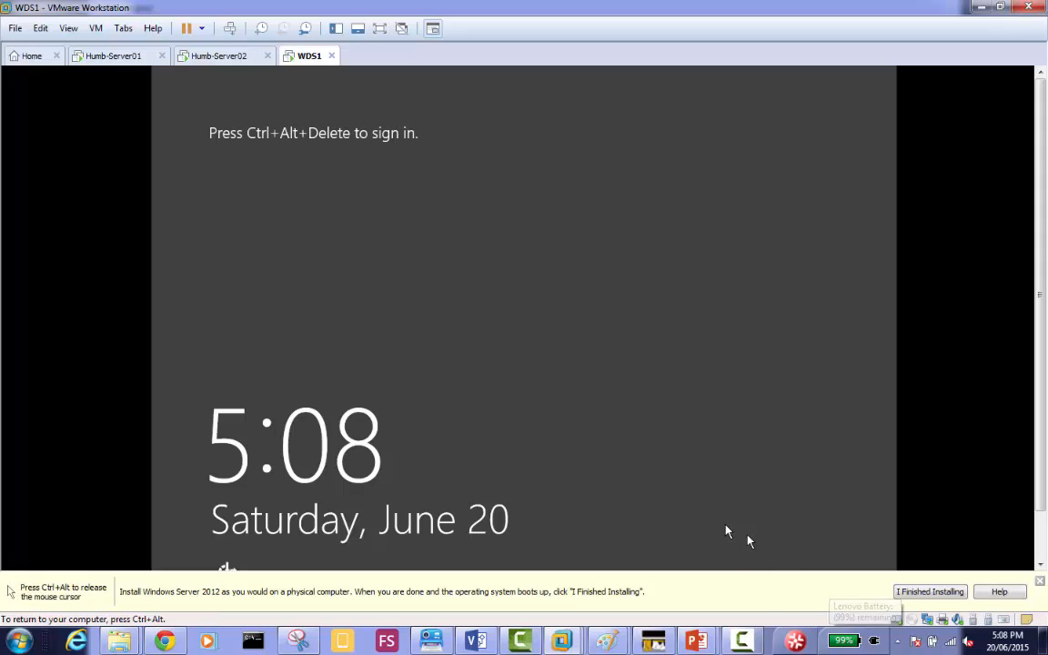
Unlock WDS1 and sign in as Administrator with the account password.
click(230, 29)
click(282, 73)
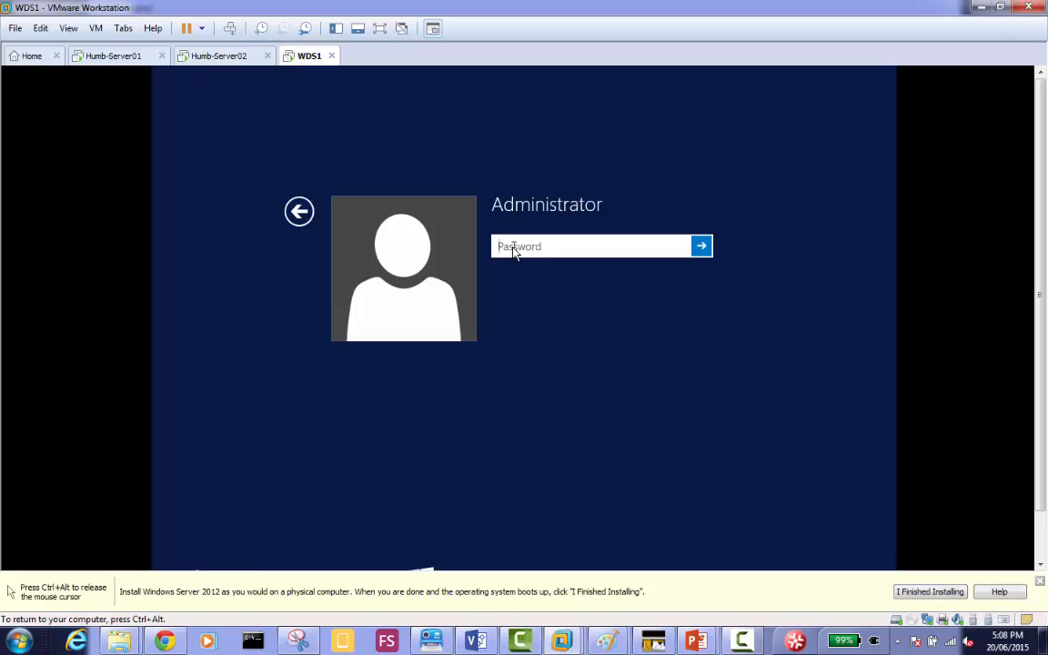
text(******)
key(BackSpace)
key(BackSpace)
key(BackSpace)
key(BackSpace)
key(BackSpace)
key(BackSpace)
text(**********)
key(Return)
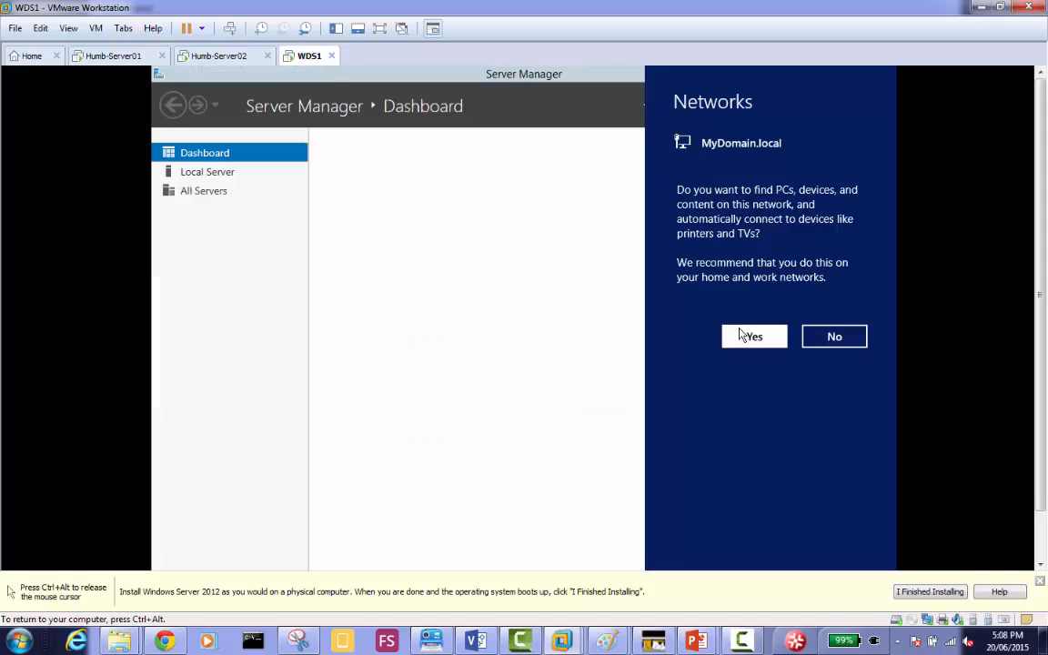
Allow device discovery on the MyDomain.local network and show WDS1's Local Server properties in Server Manager.
click(742, 335)
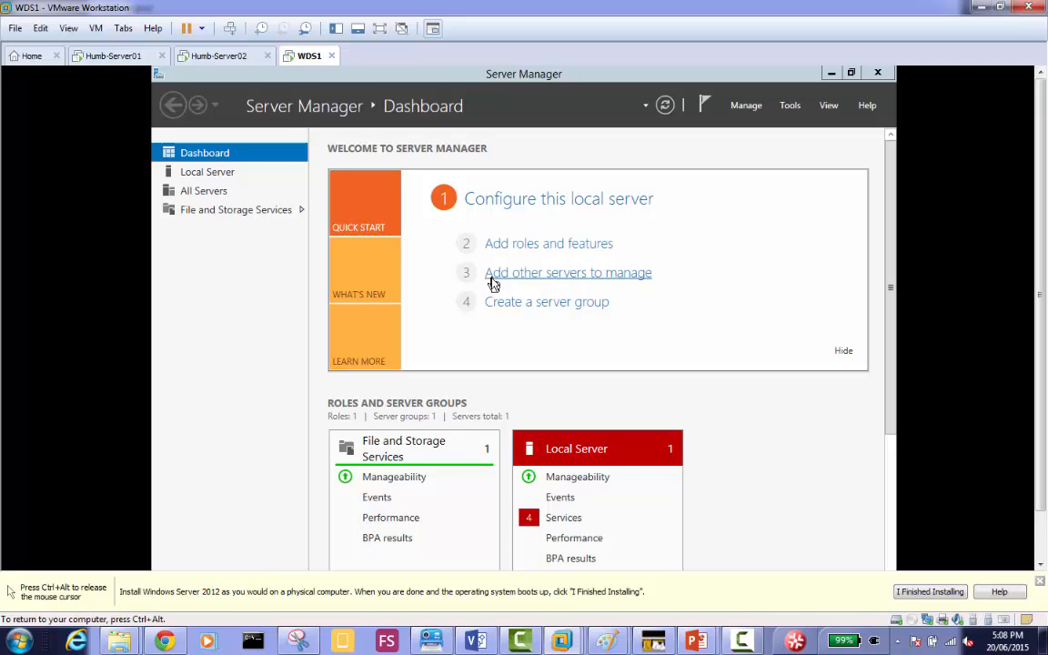
click(230, 174)
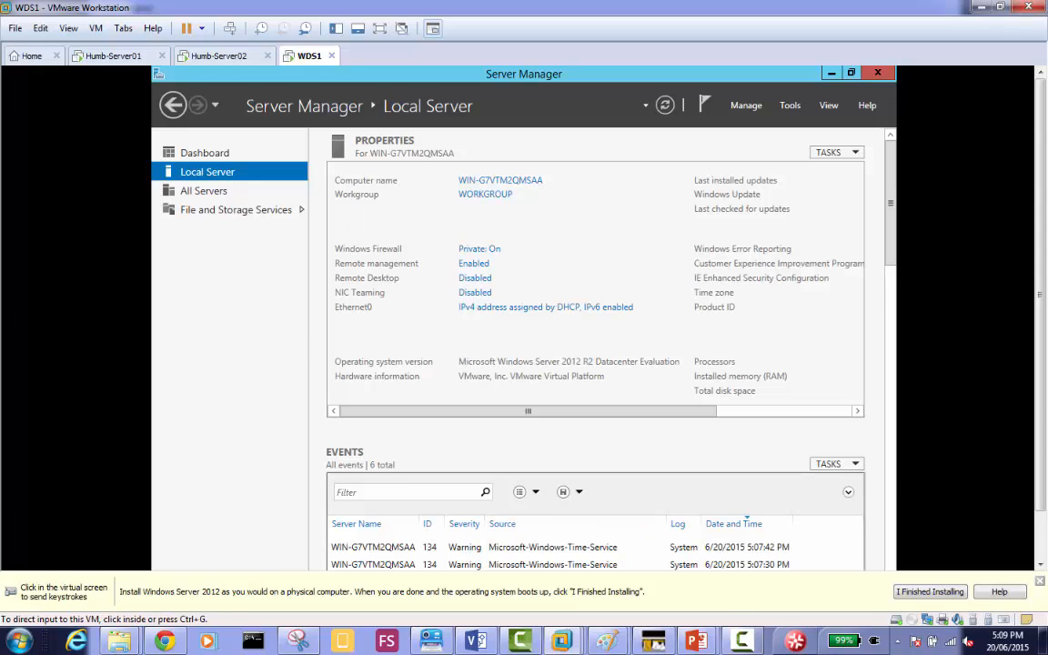
click(743, 642)
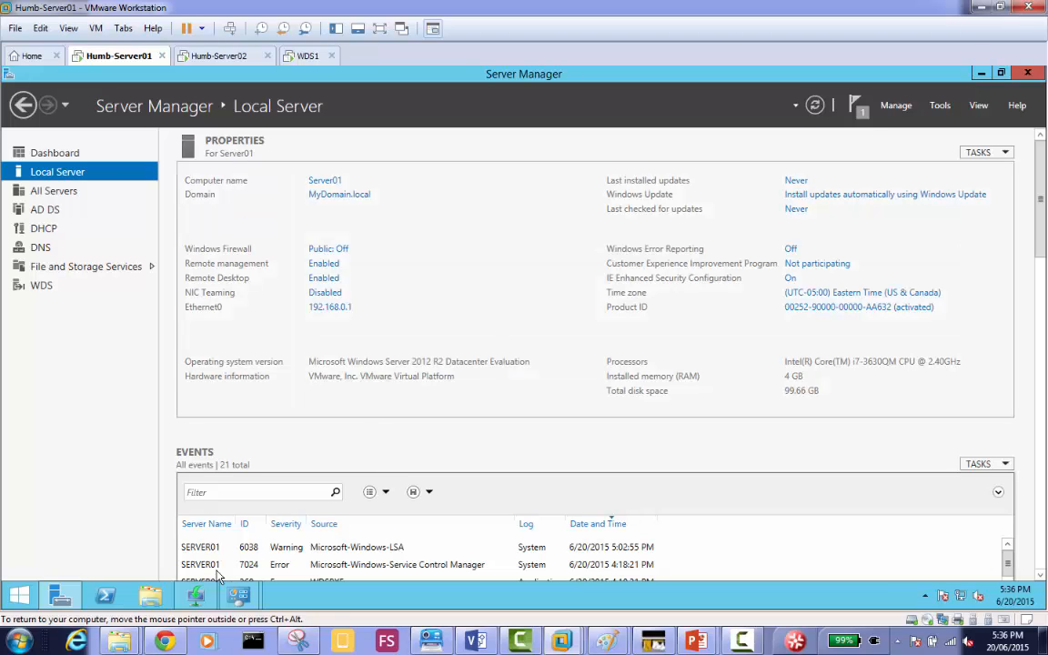
Bring up Windows Deployment Services on Server01, maximized, and list its Boot Images with the image names fully readable.
click(196, 596)
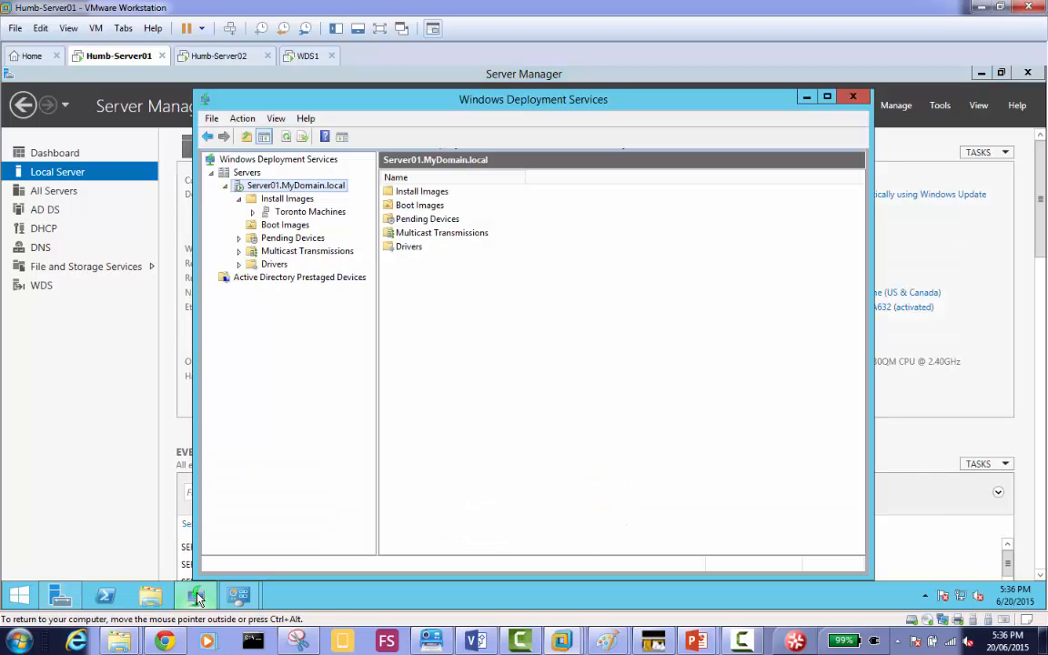
double_click(575, 102)
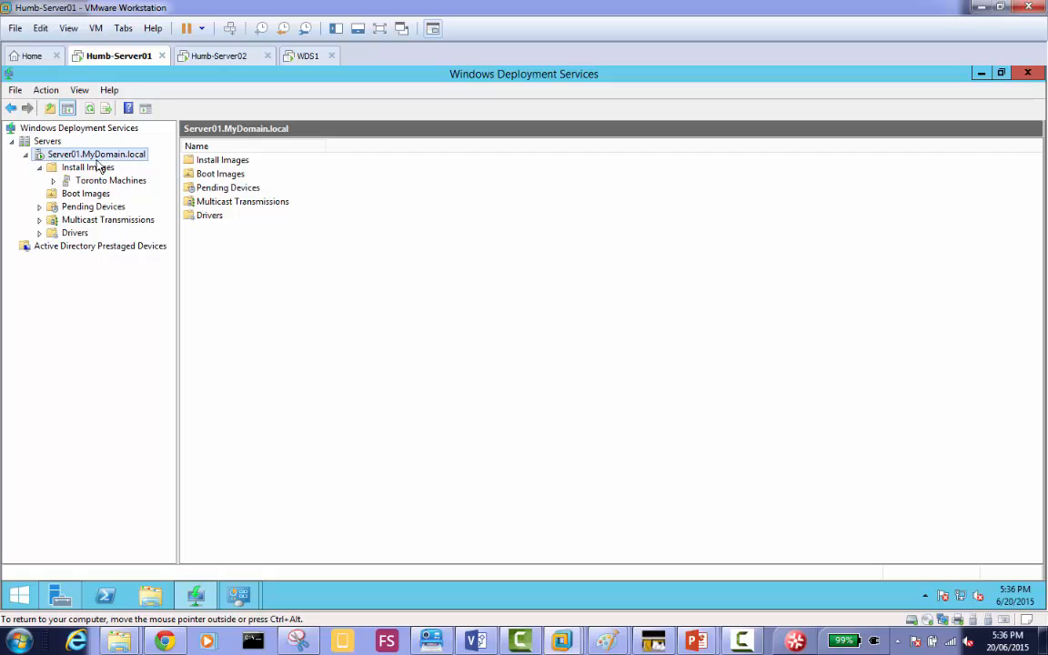
click(40, 169)
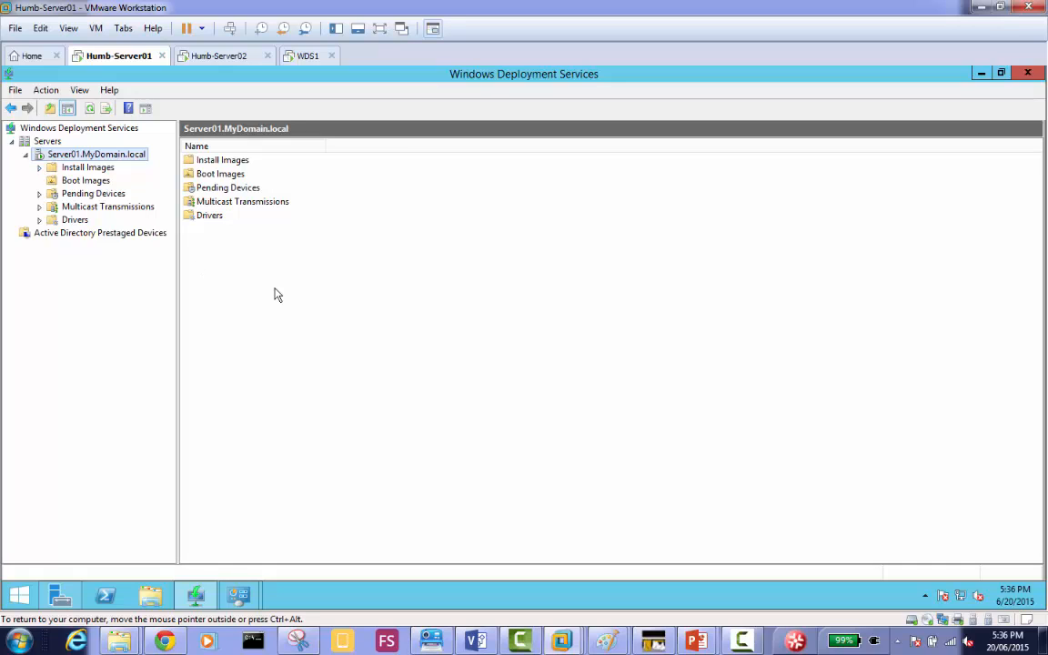
click(85, 181)
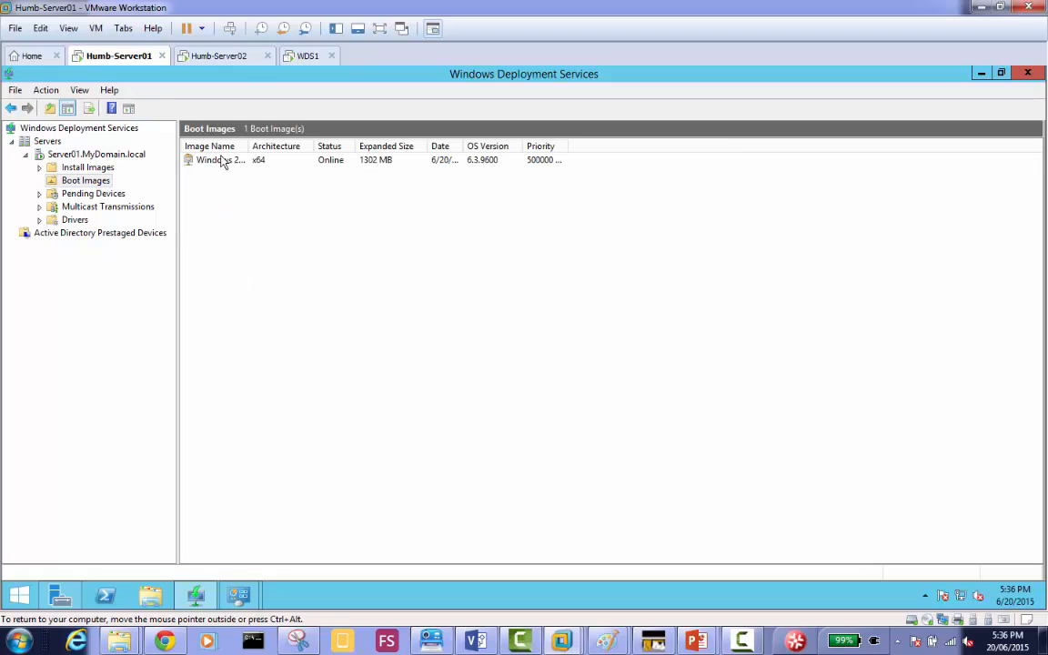
double_click(248, 147)
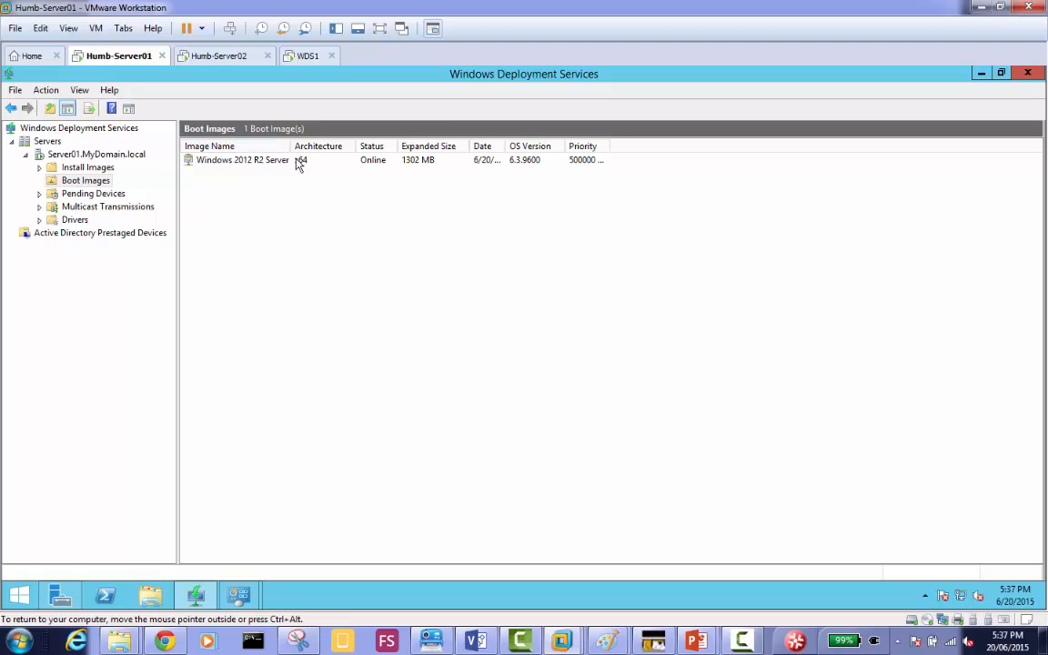
Start a capture image from the Windows 2012 R2 Server boot image, with C:\RemoteInstall\capture.wim as its location and file name.
click(277, 166)
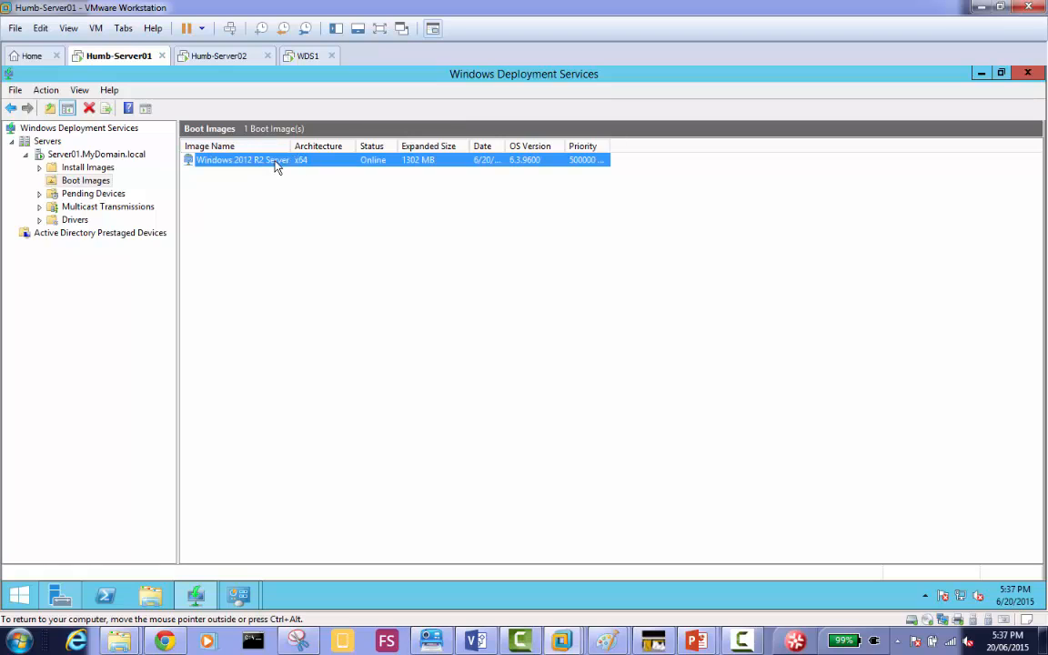
right_click(276, 167)
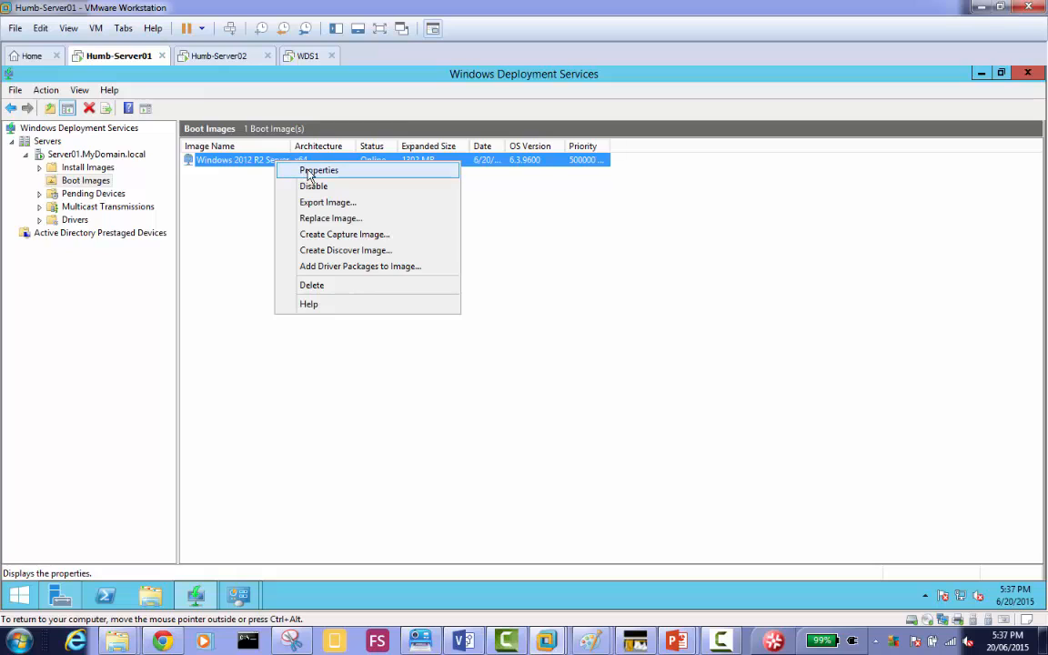
click(388, 238)
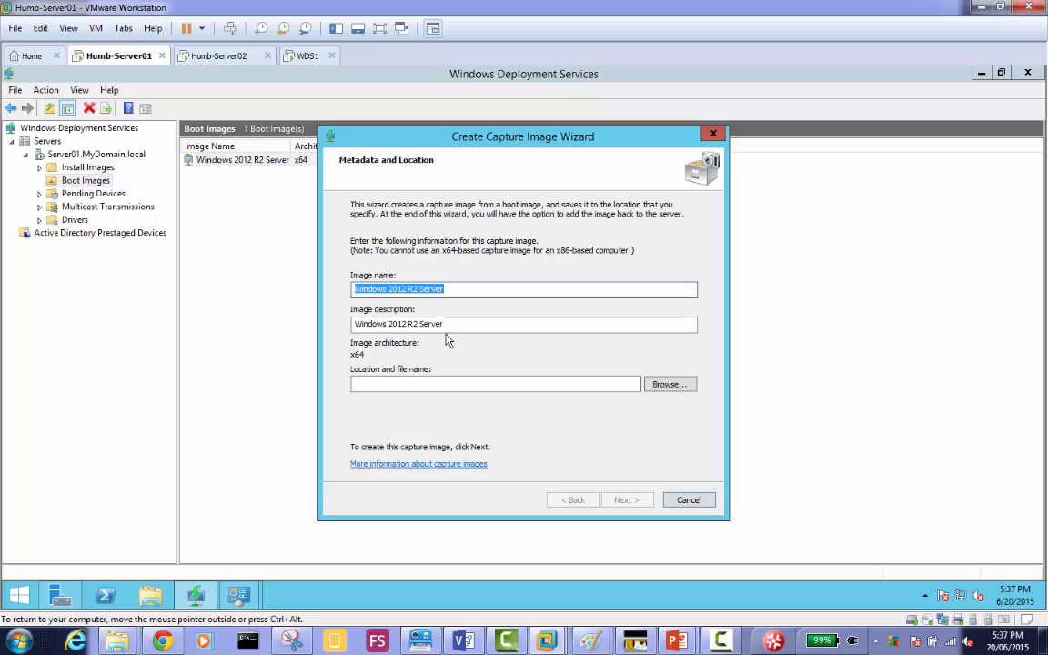
click(416, 389)
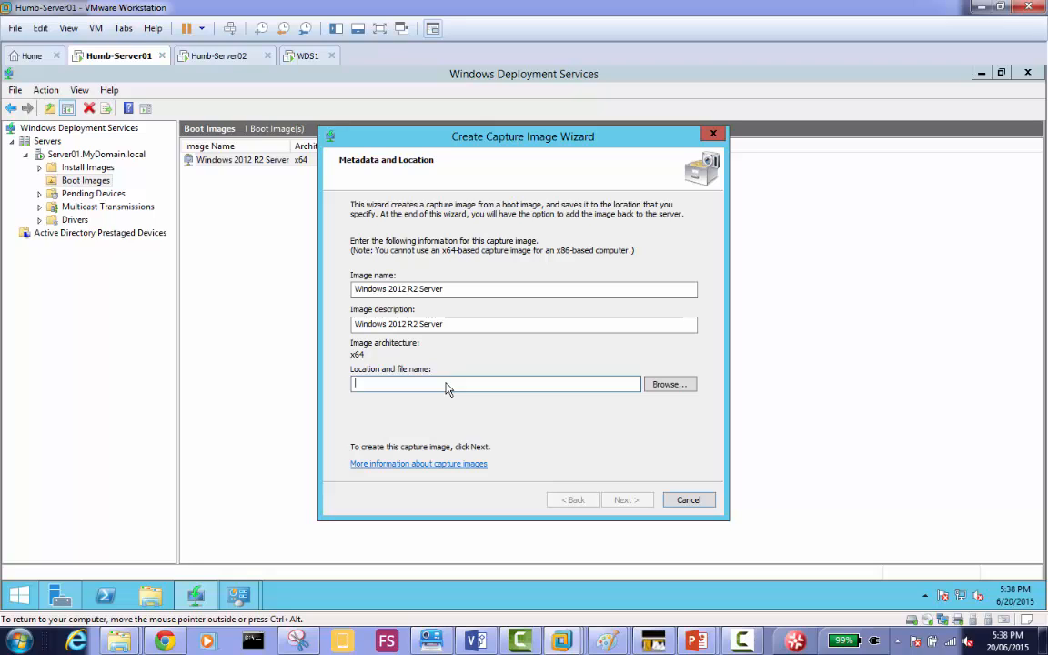
click(663, 393)
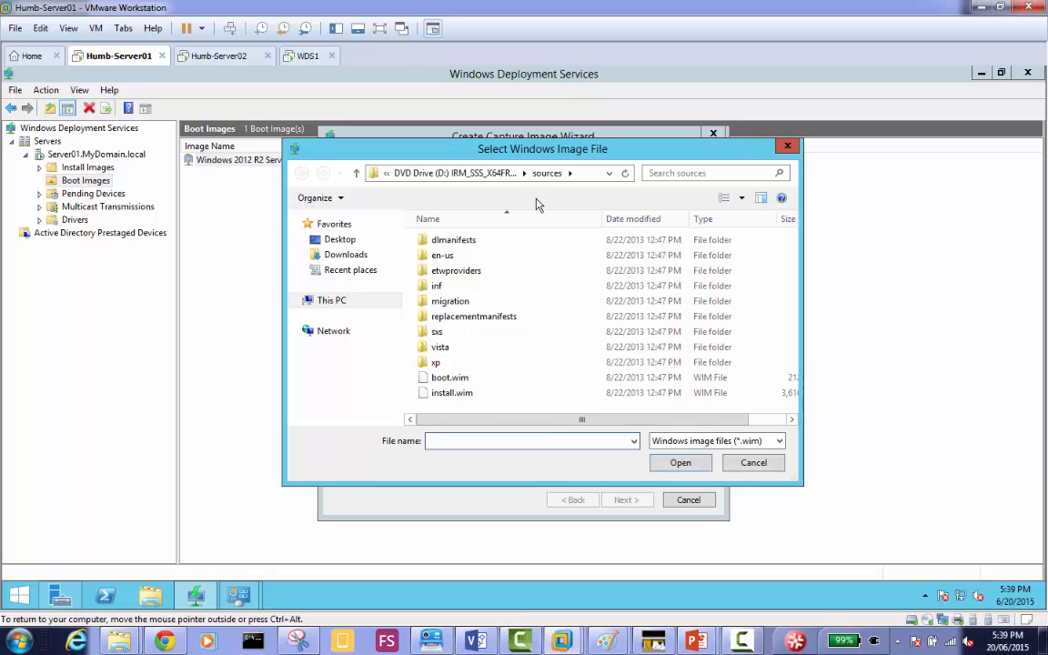
click(342, 301)
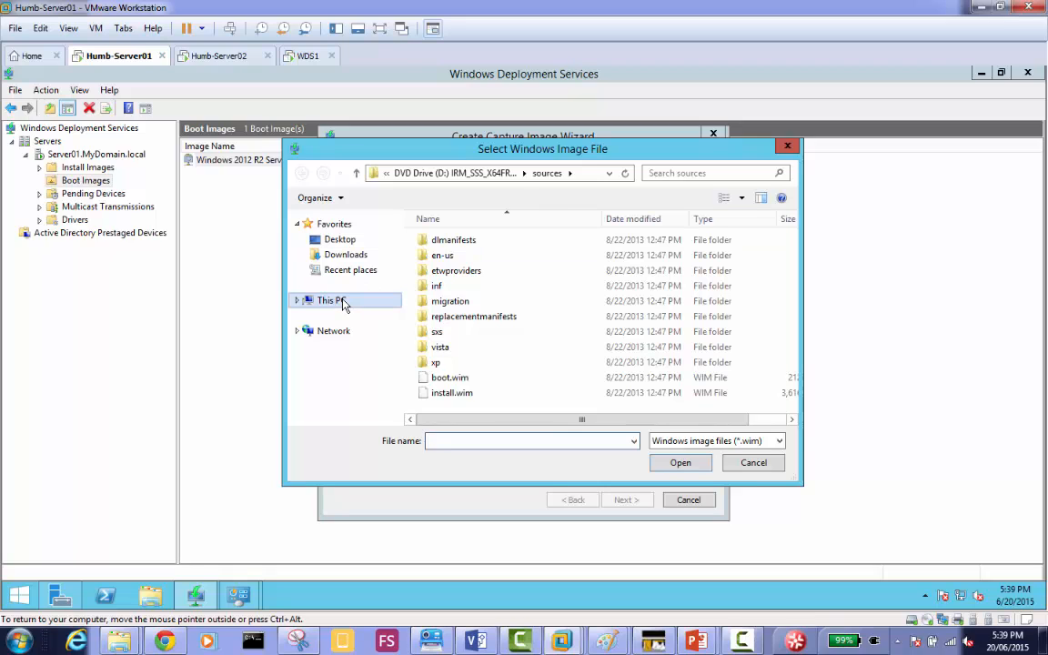
double_click(664, 382)
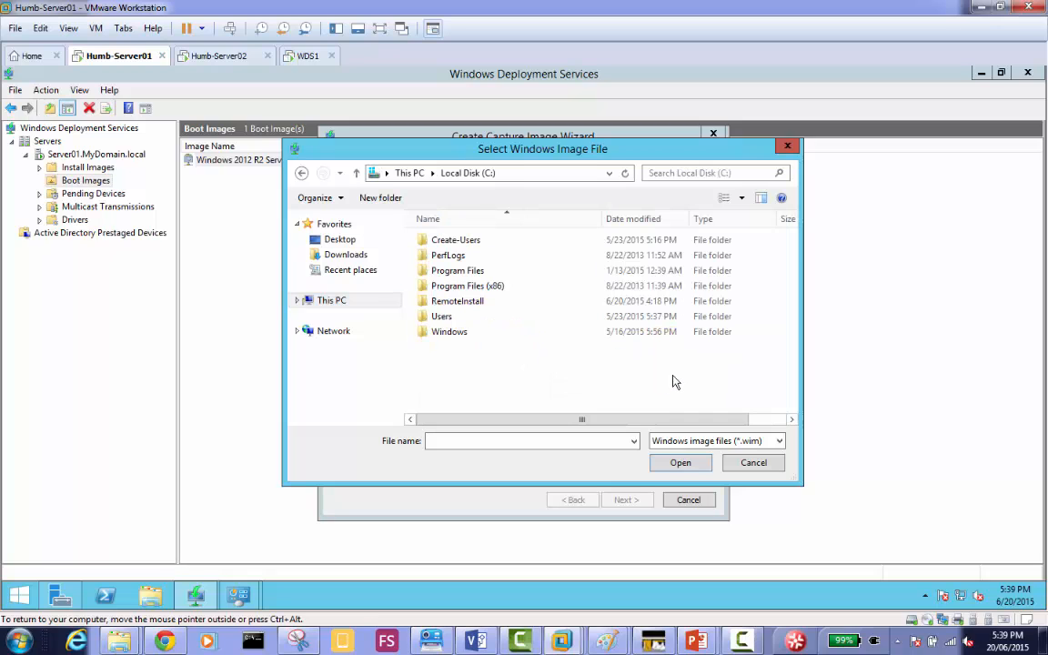
double_click(478, 303)
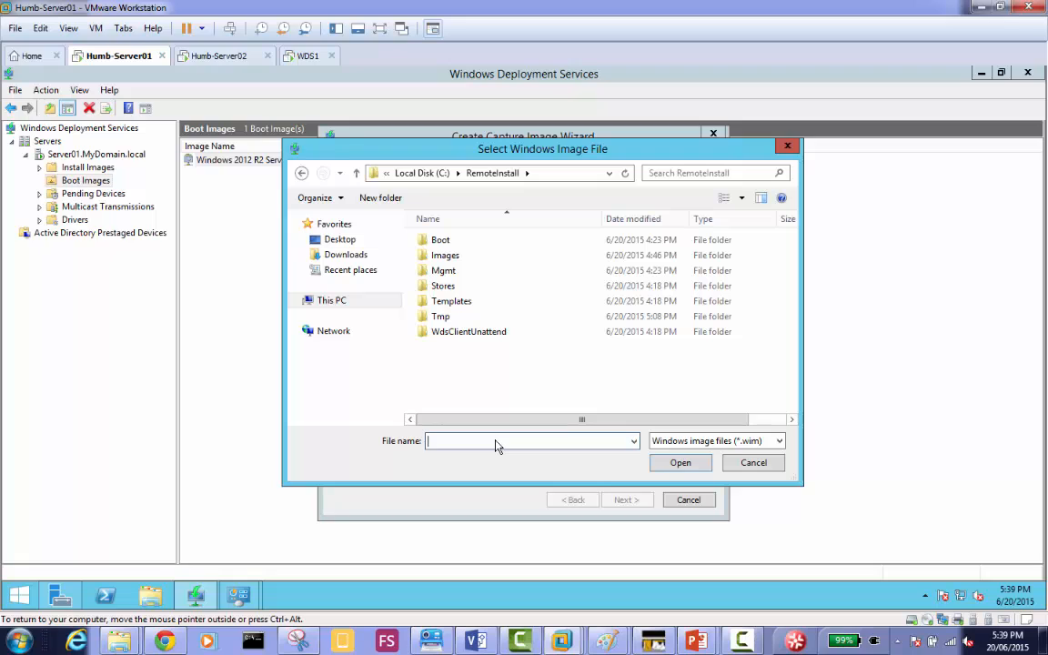
text(capture.wim)
click(680, 464)
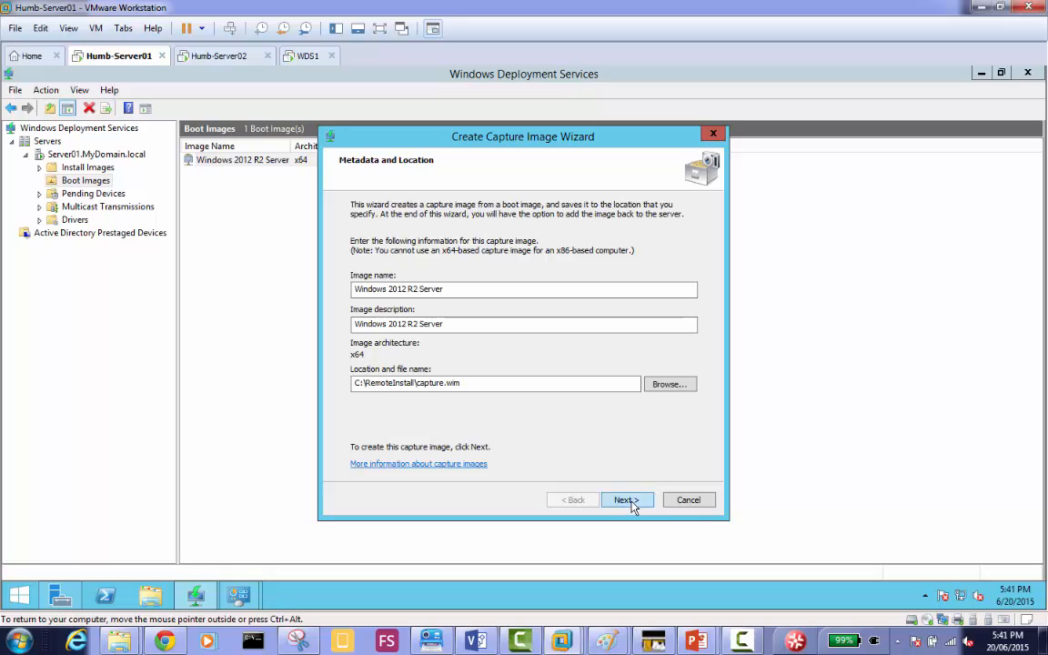
Set the capture image's name and description to Windows 2012 R2 Server-Capture and start creating the image.
double_click(451, 297)
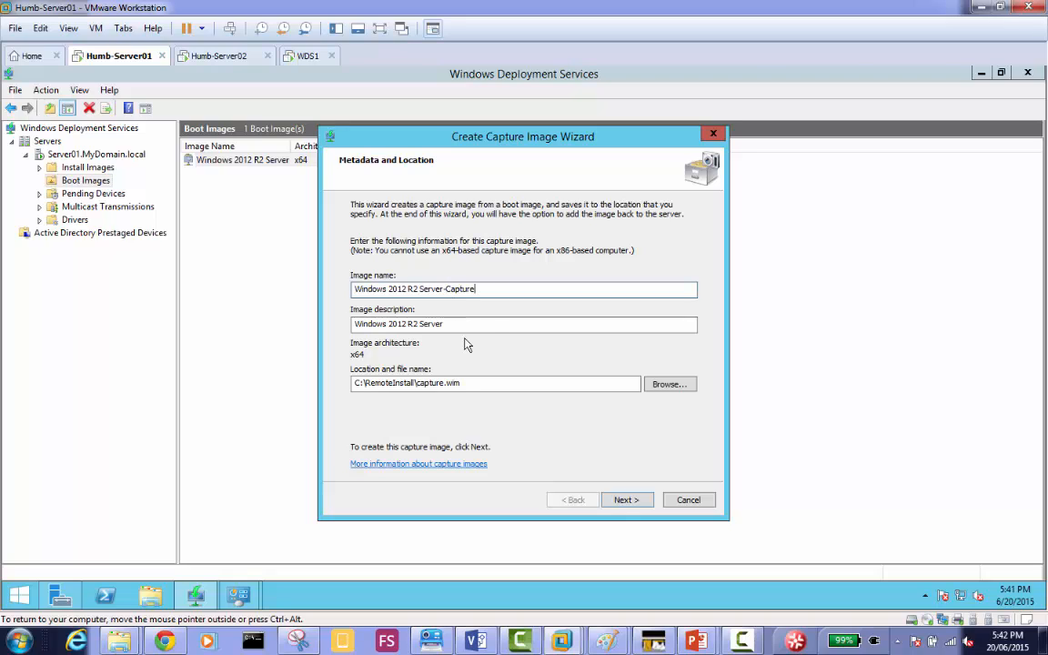
click(486, 326)
text(-Capture)
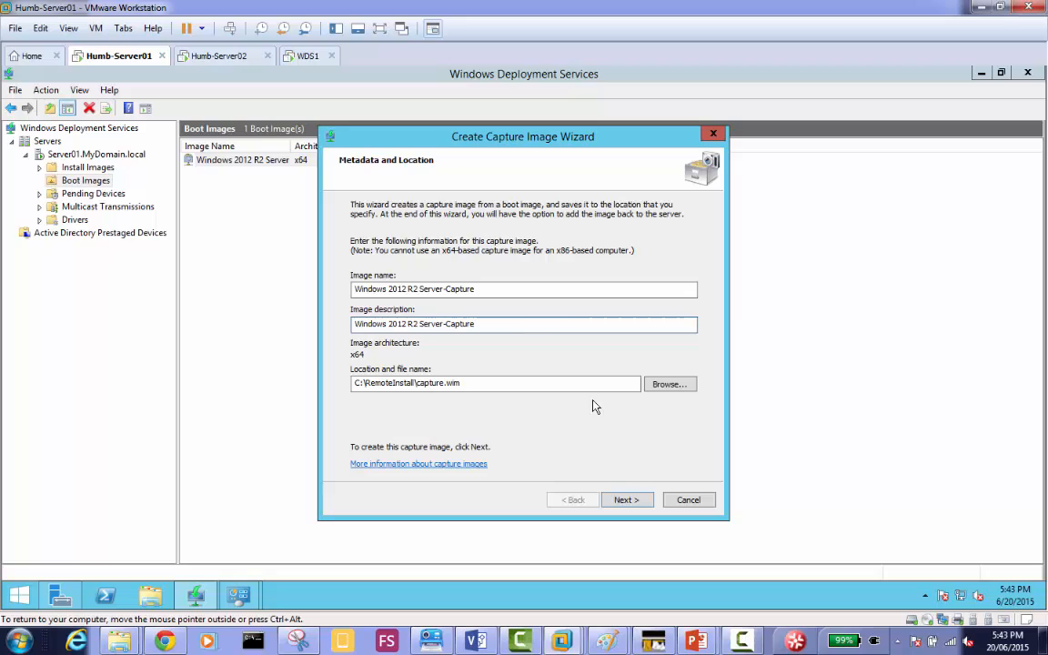
click(636, 506)
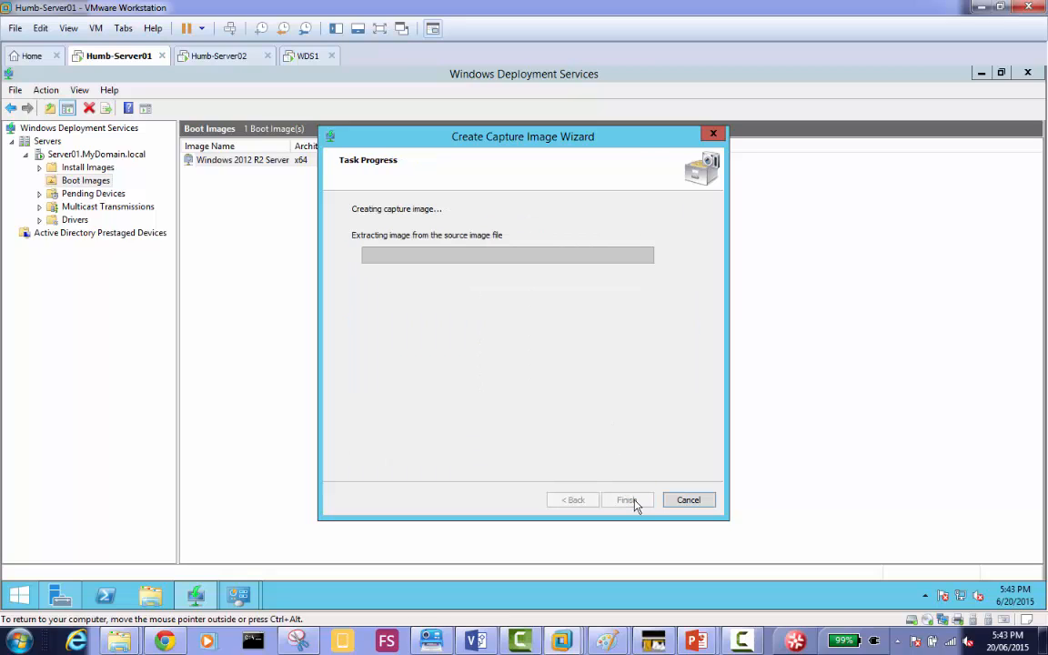
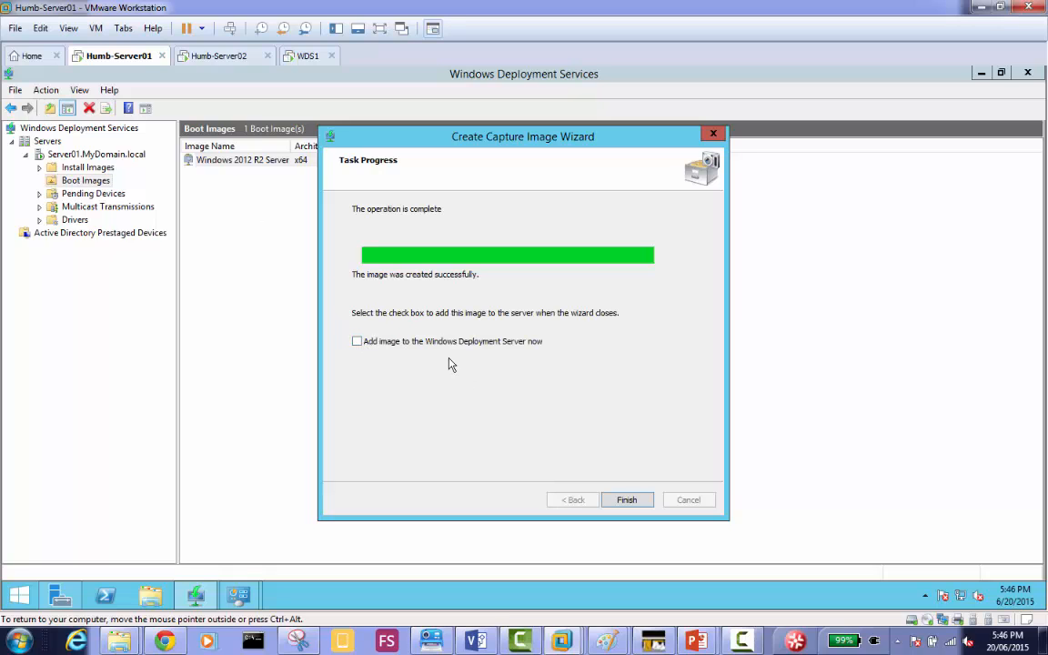
Add the created C:\RemoteInstall\capture.wim to the server's boot images, keeping the name and description Windows 2012 R2 Server-Capture.
click(357, 342)
click(627, 500)
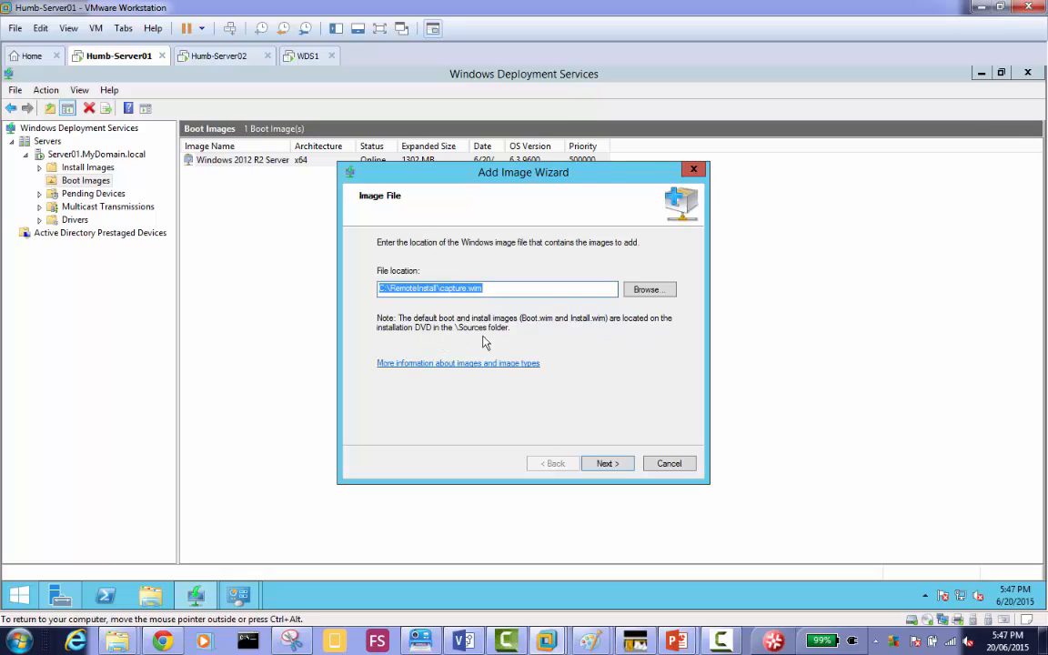
click(611, 470)
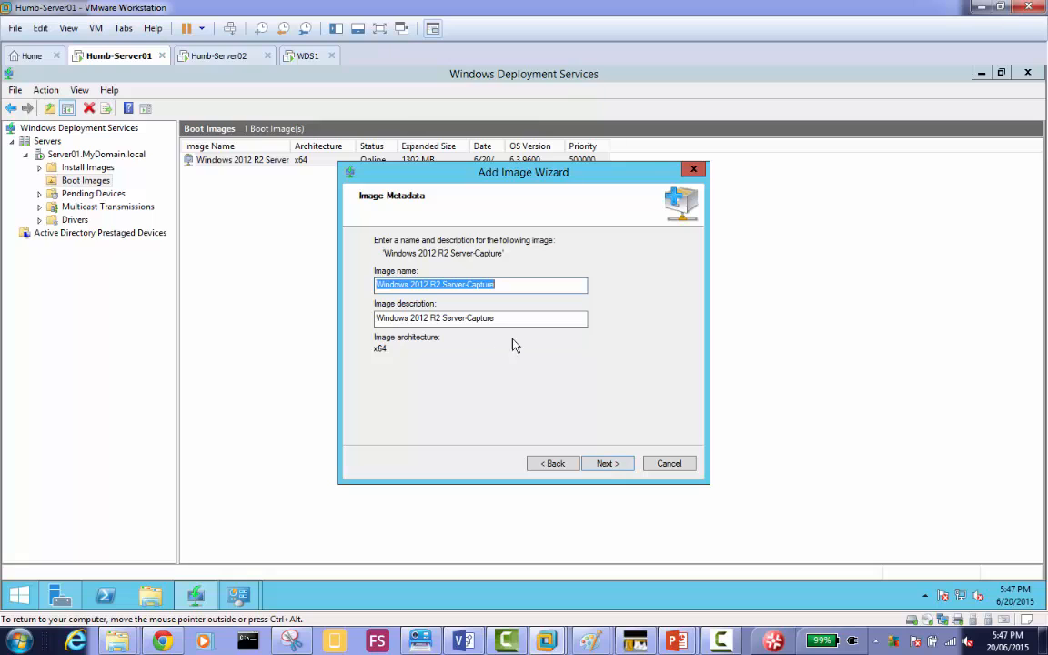
click(611, 466)
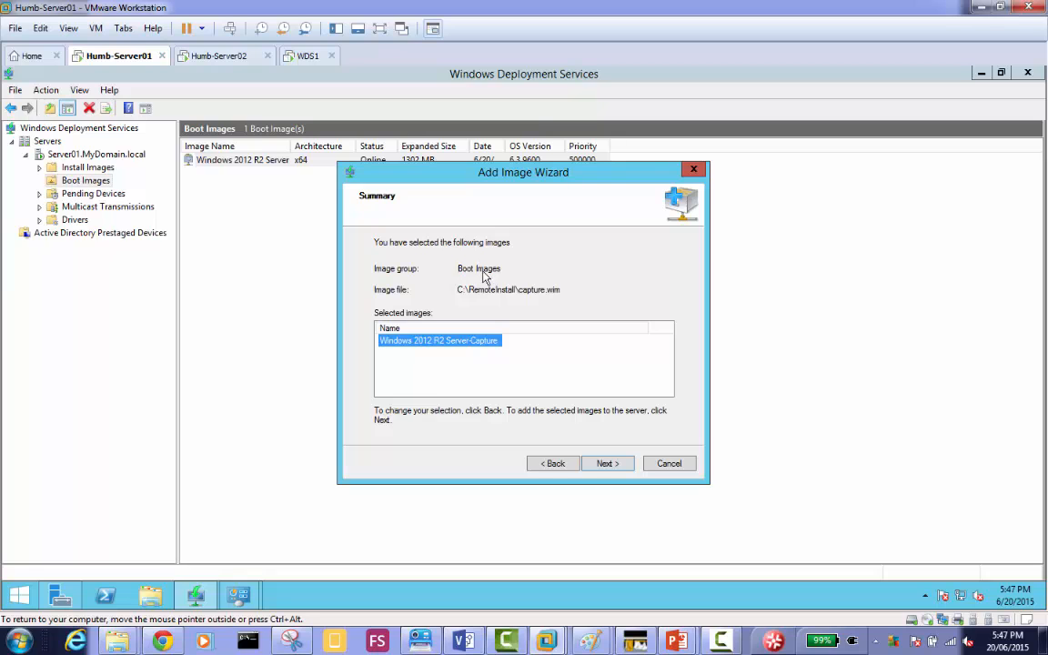
click(552, 464)
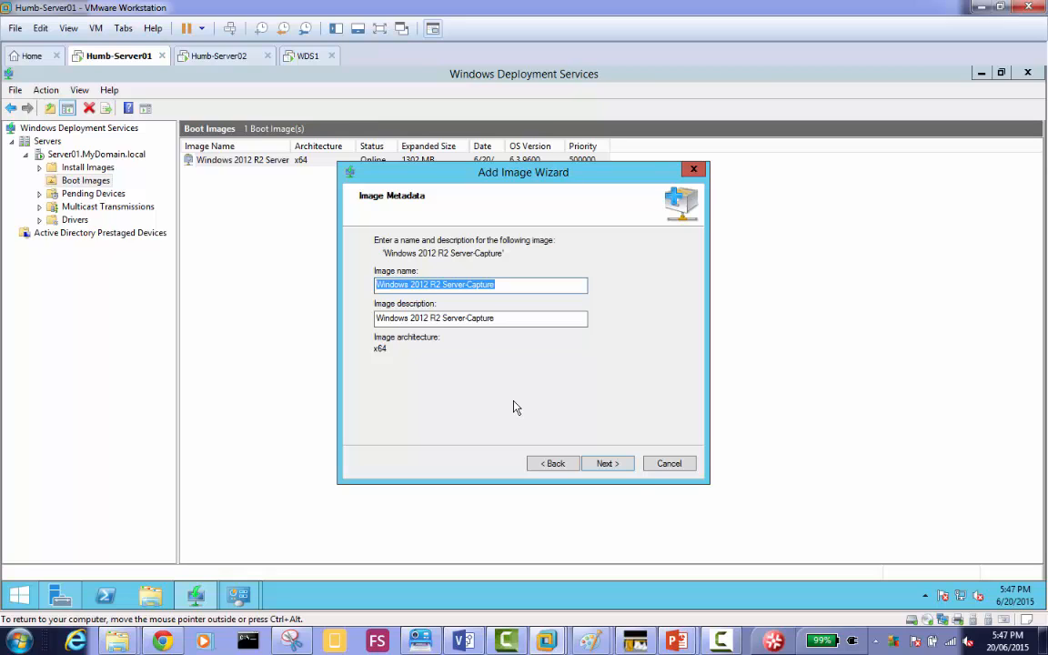
click(606, 463)
click(608, 464)
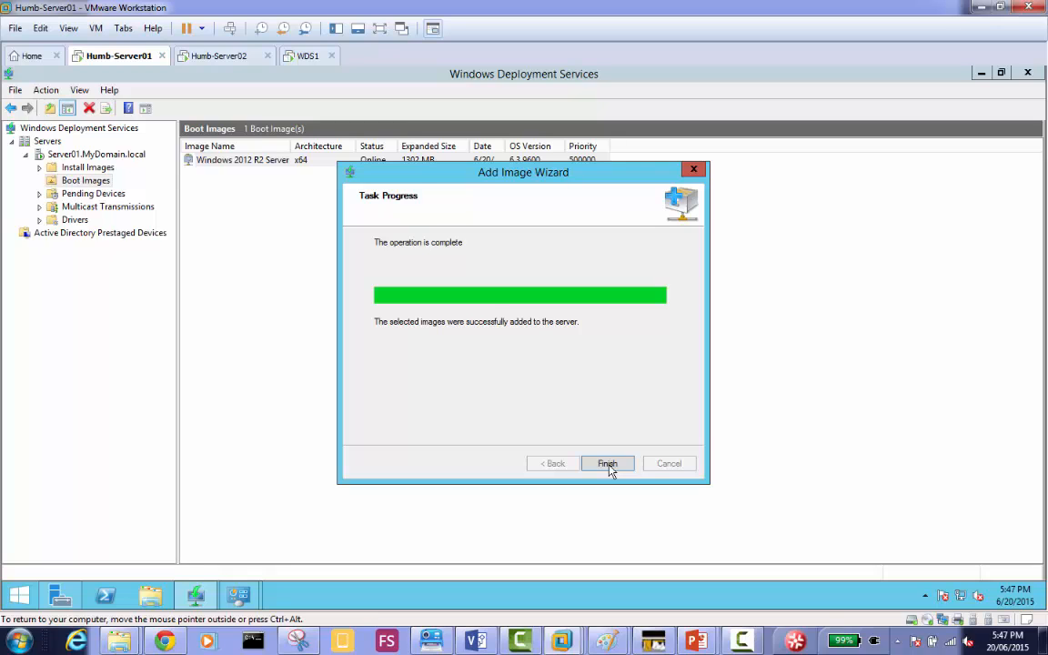
click(607, 464)
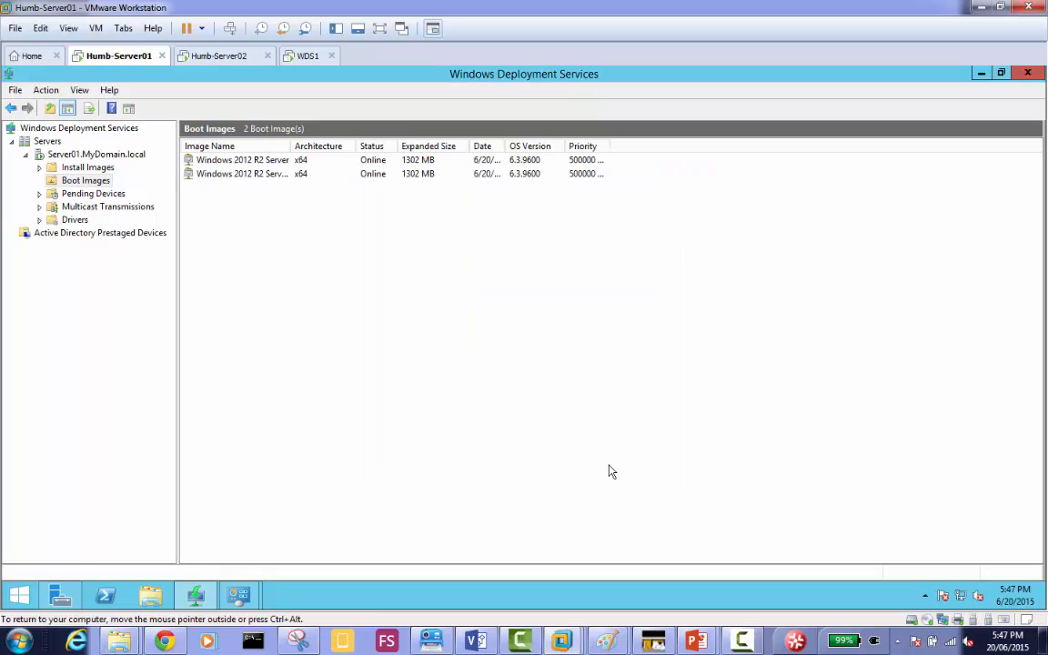
Fit the Image Name column to the full boot image names and select the Windows 2012 R2 Server-Capture image.
double_click(292, 146)
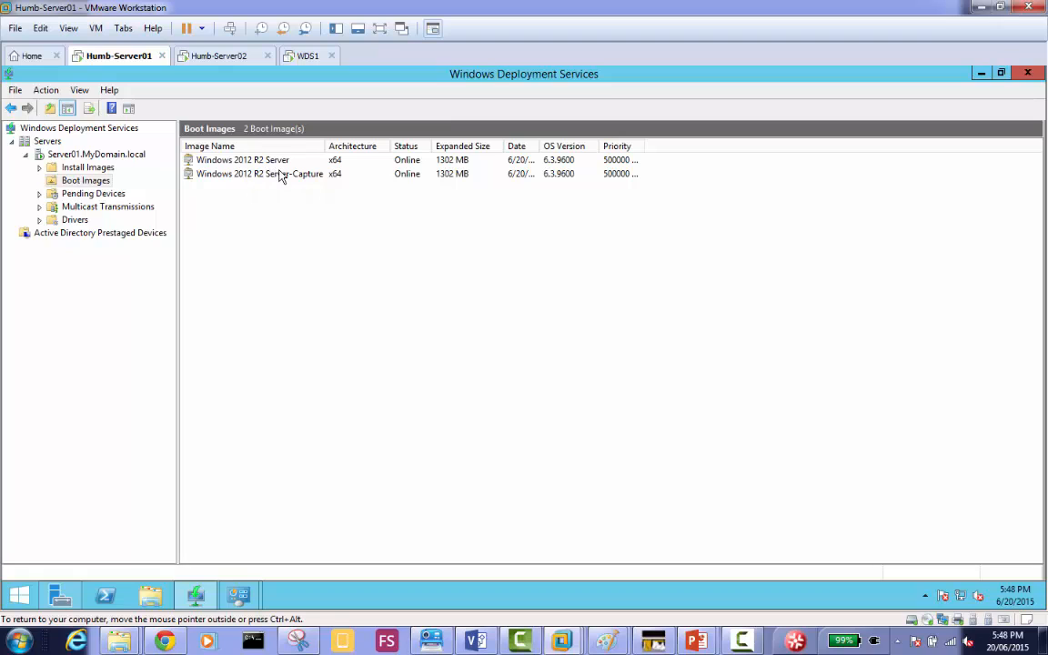
click(282, 175)
click(269, 162)
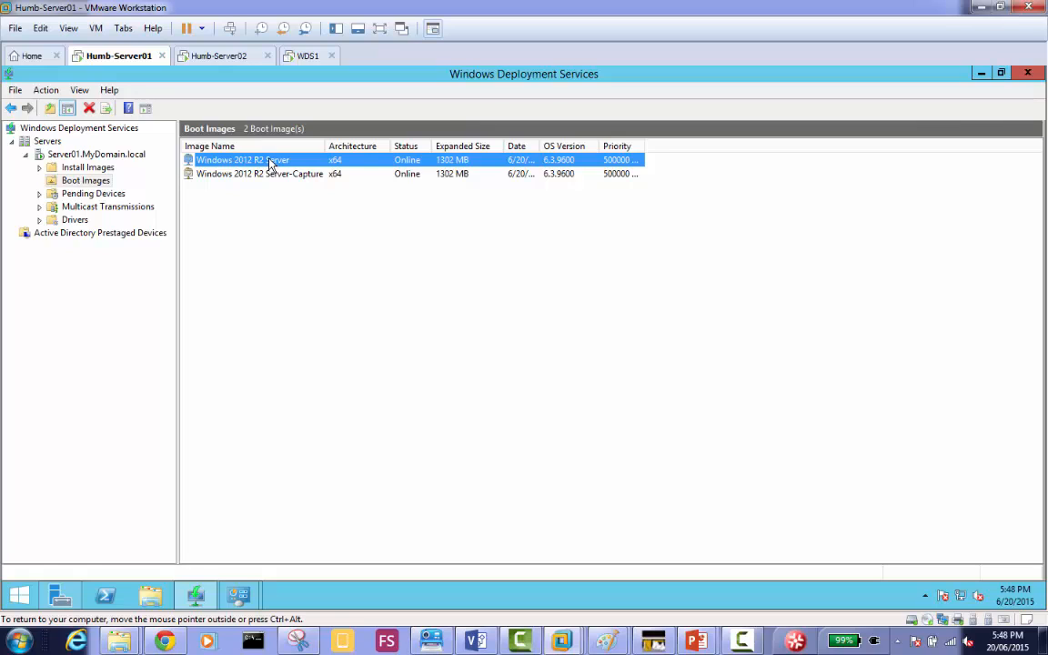
click(309, 178)
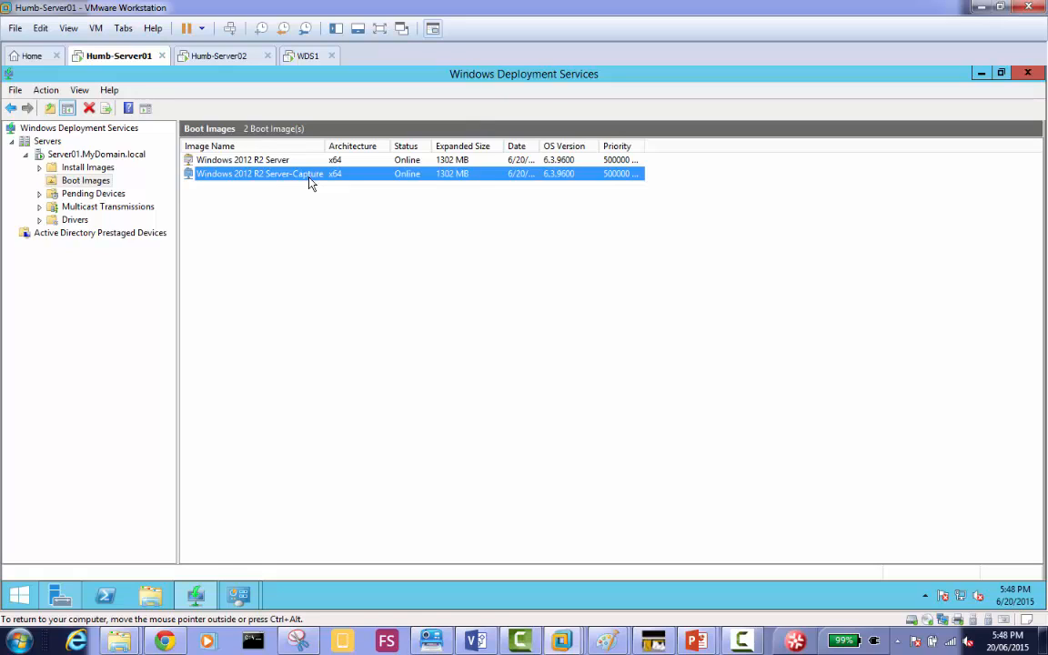
Switch to the WDS1 virtual machine and unlock the signed-in domain account with its password.
click(306, 56)
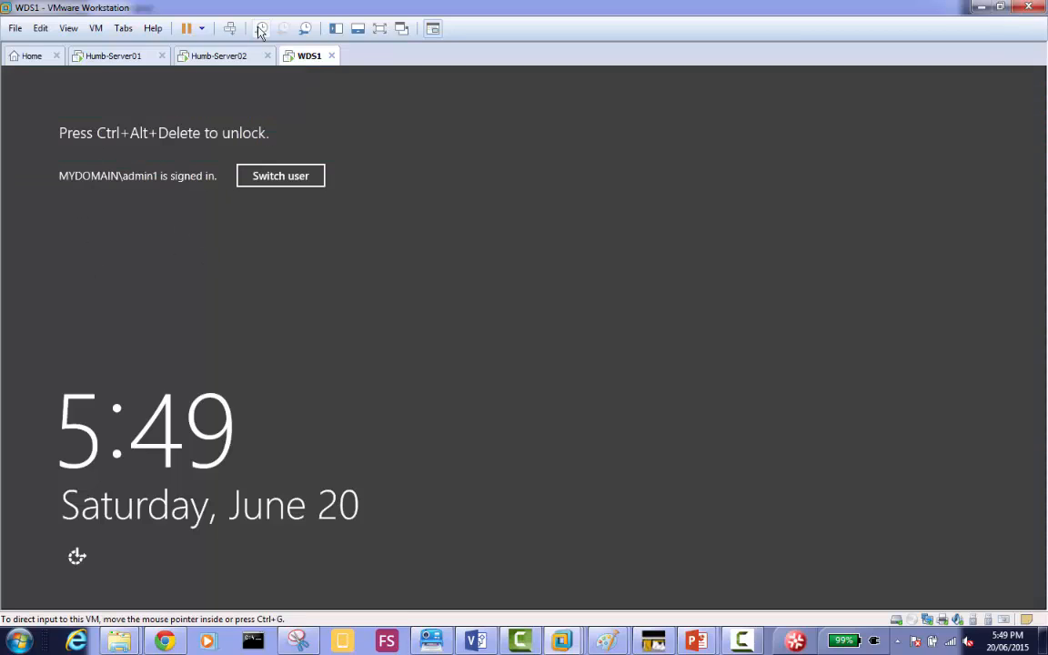
click(232, 29)
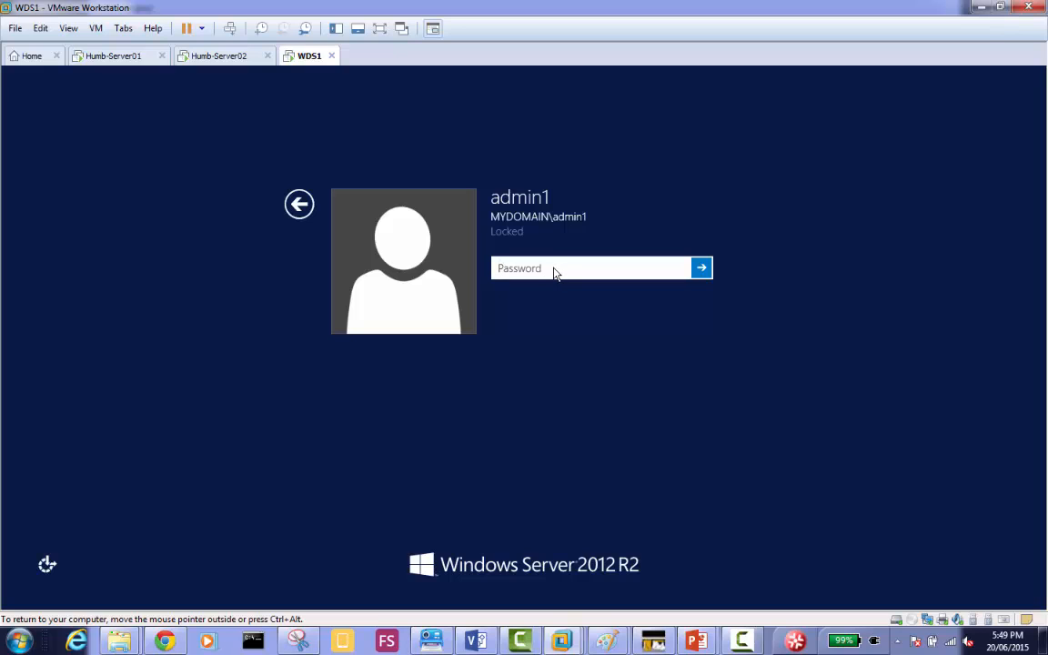
text(Password01)
key(Return)
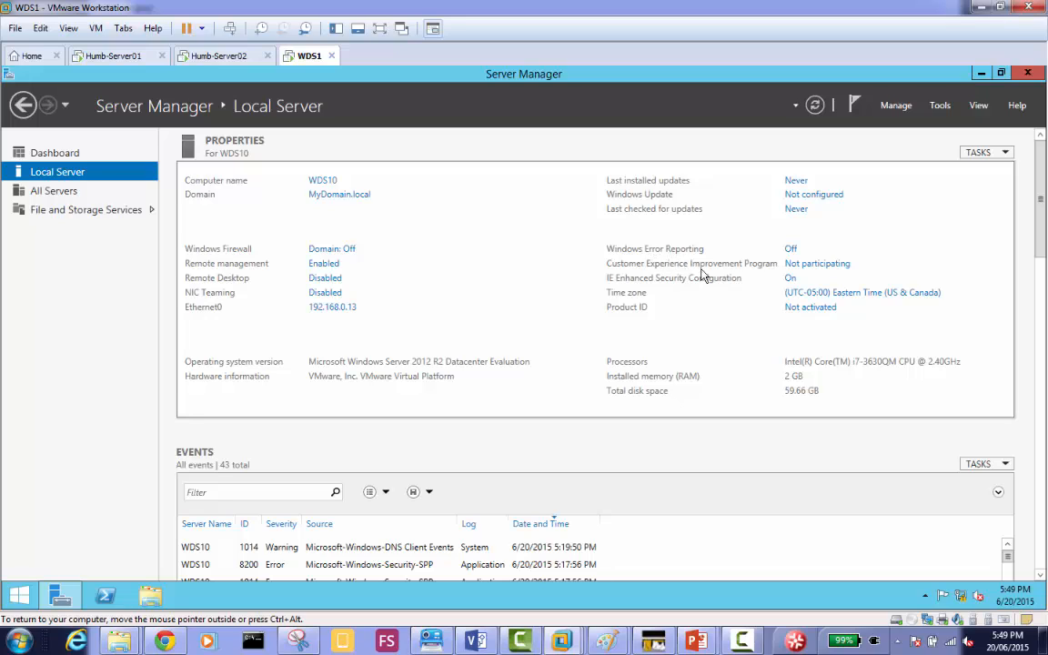
Turn off Internet Explorer Enhanced Security Configuration for both administrators and users on WDS1.
click(789, 278)
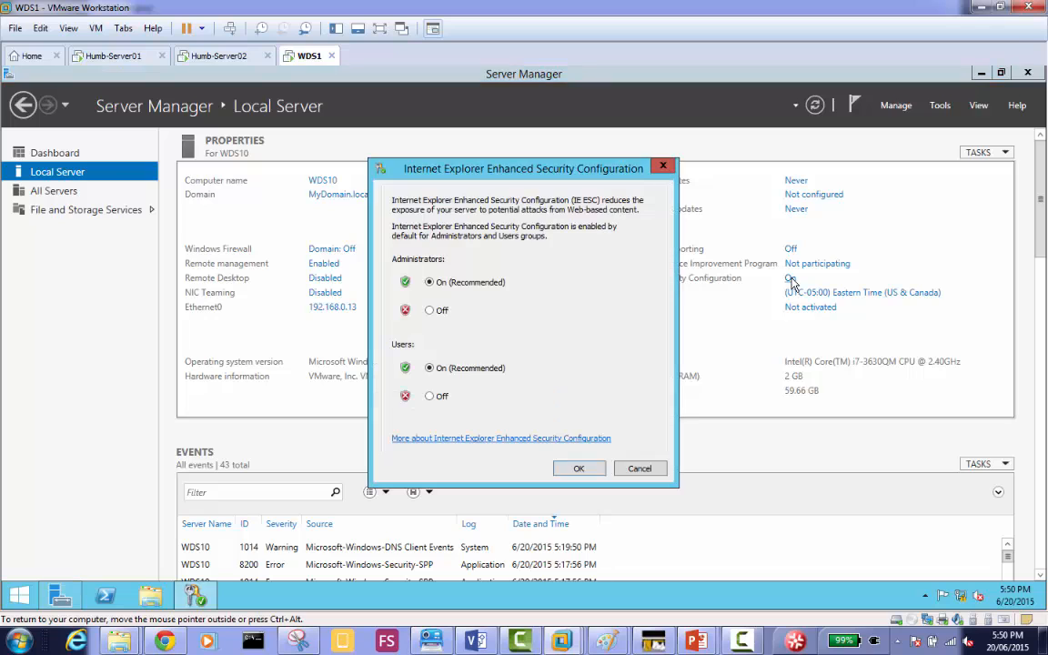
click(442, 313)
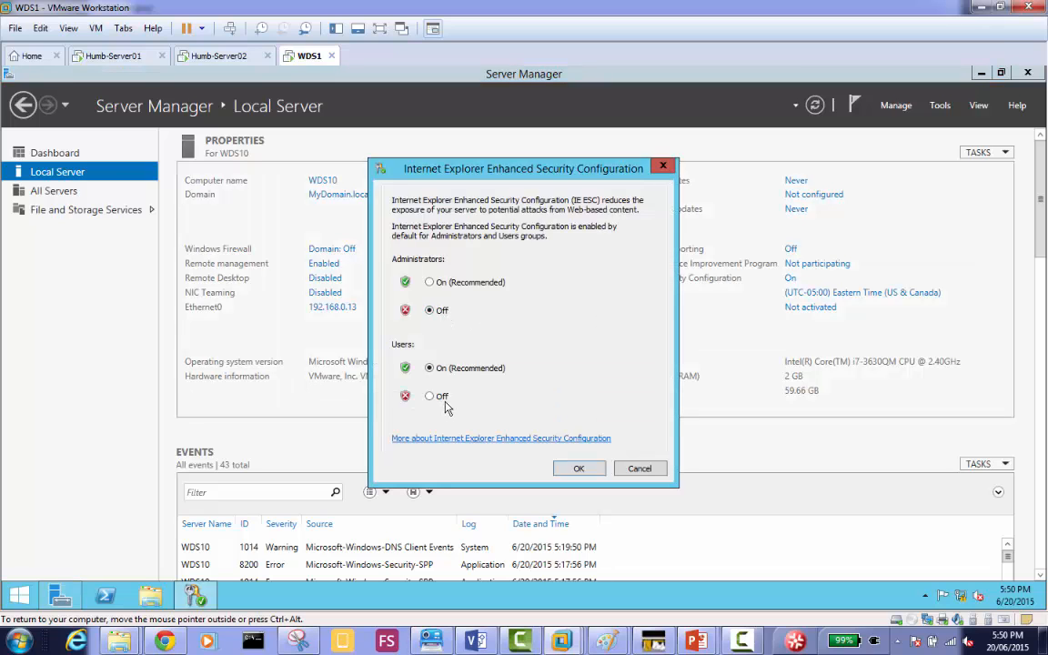
click(432, 397)
click(578, 469)
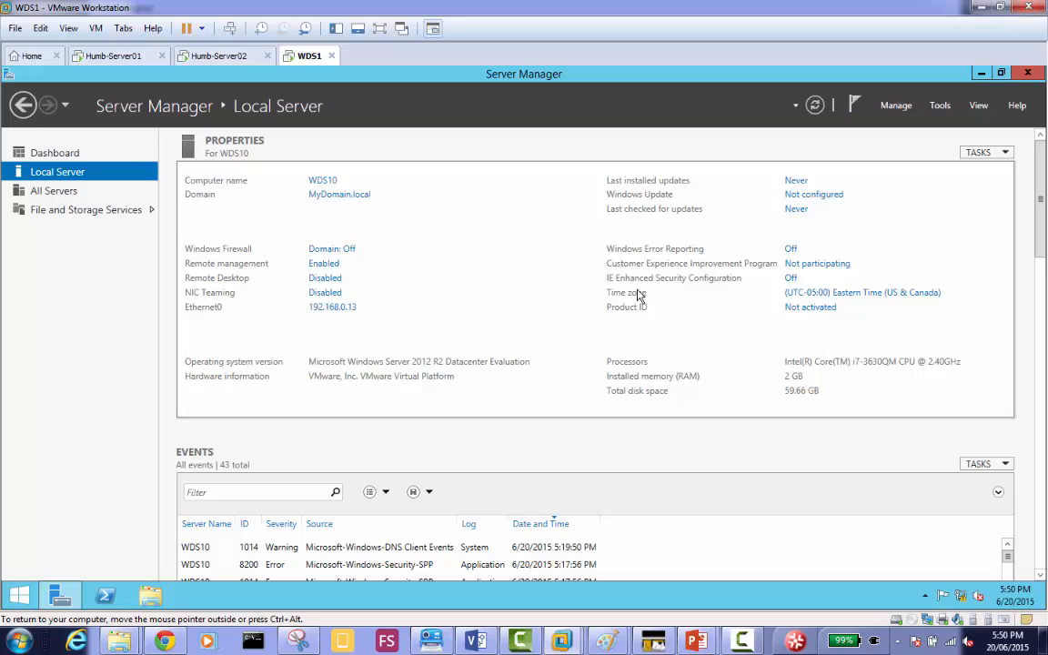
View WDS1's Remote Desktop settings without changing them, and enter sysprep as the item to run.
click(323, 278)
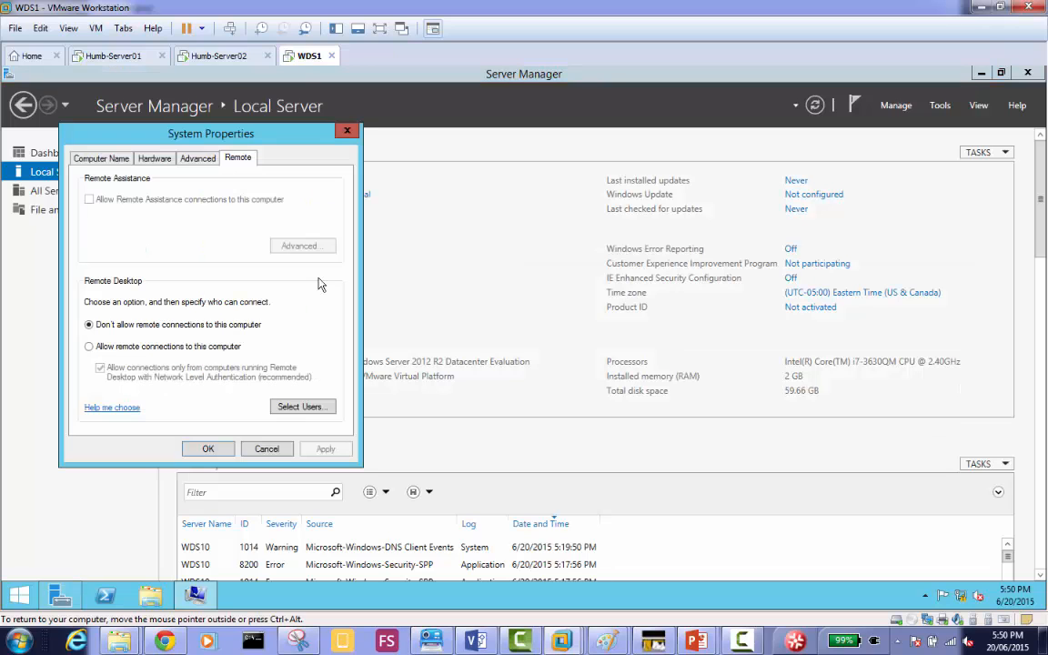
click(268, 452)
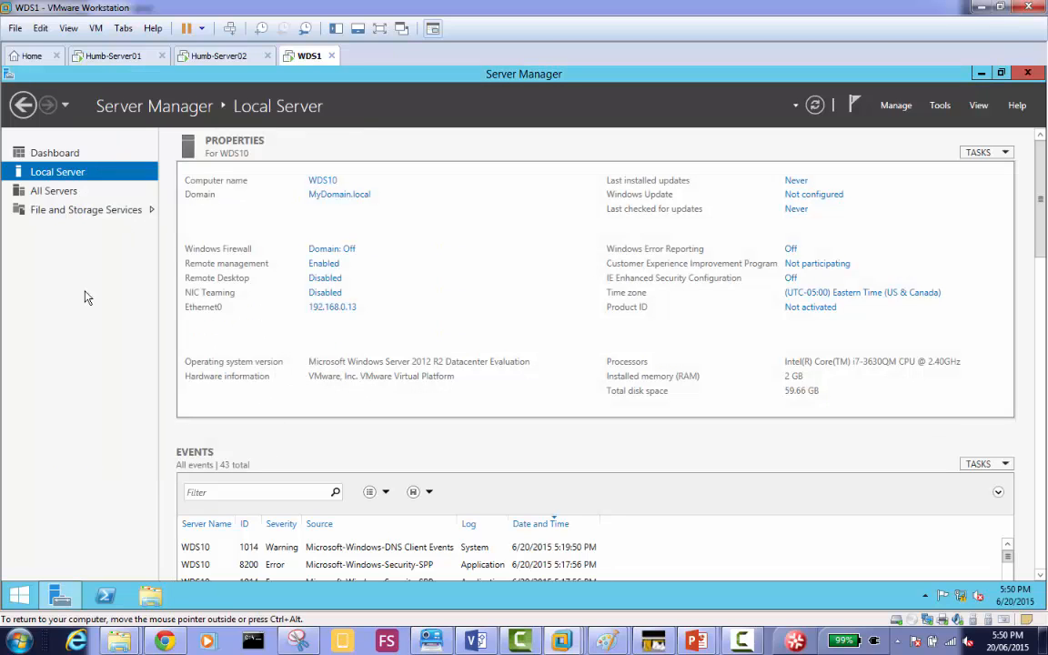
key(super+r)
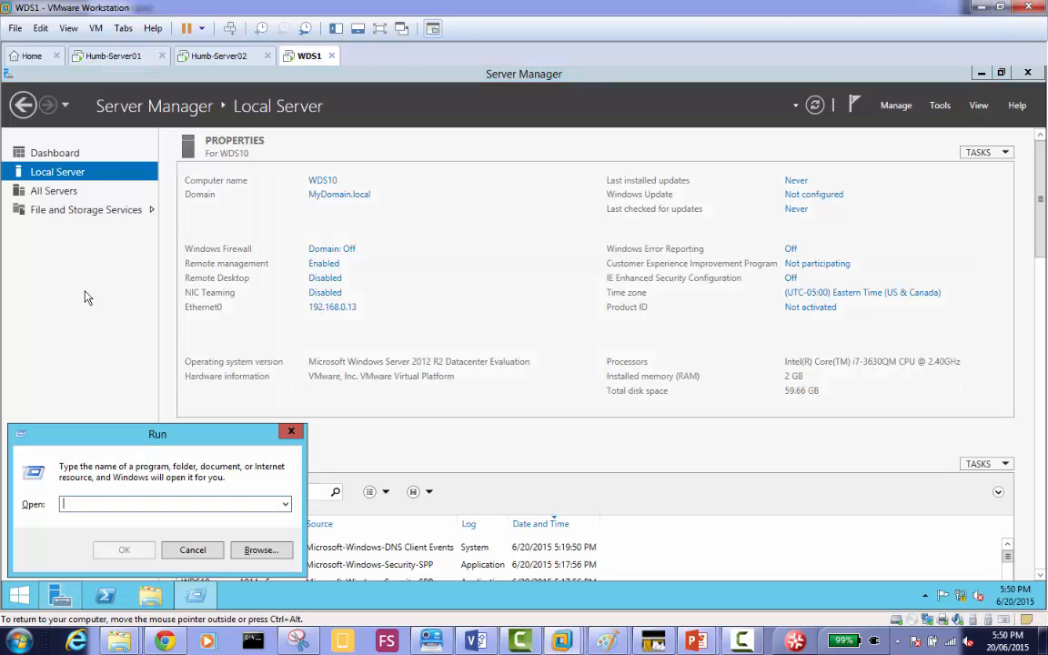
text(sysprep)
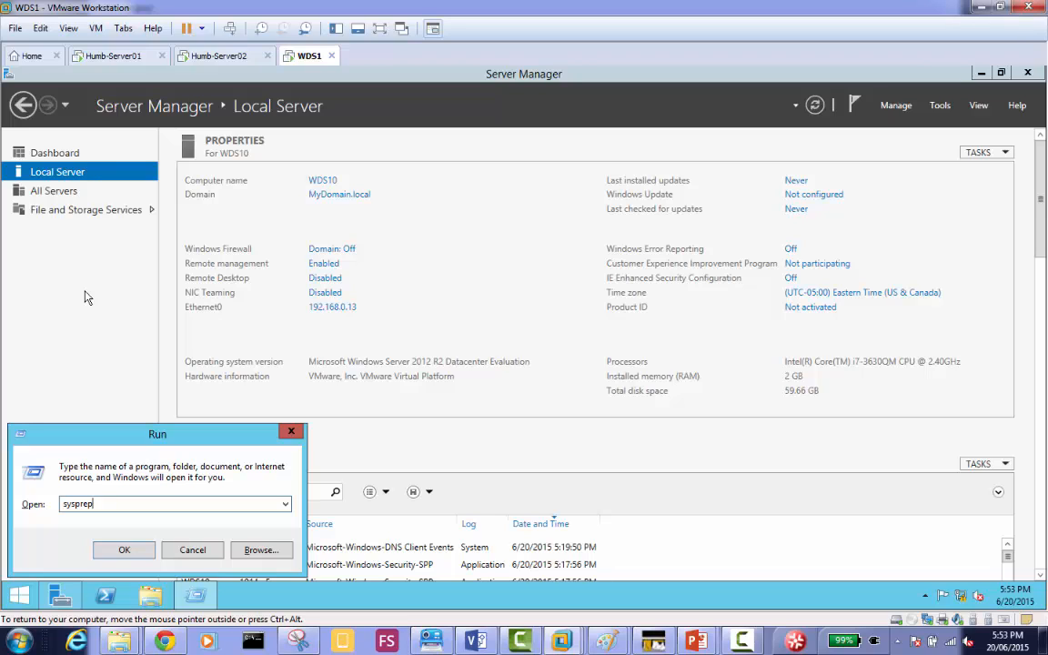
On Humb-Server01, set the deployment server's PXE boot policy to require F12 for both known and unknown clients, and apply it.
click(112, 57)
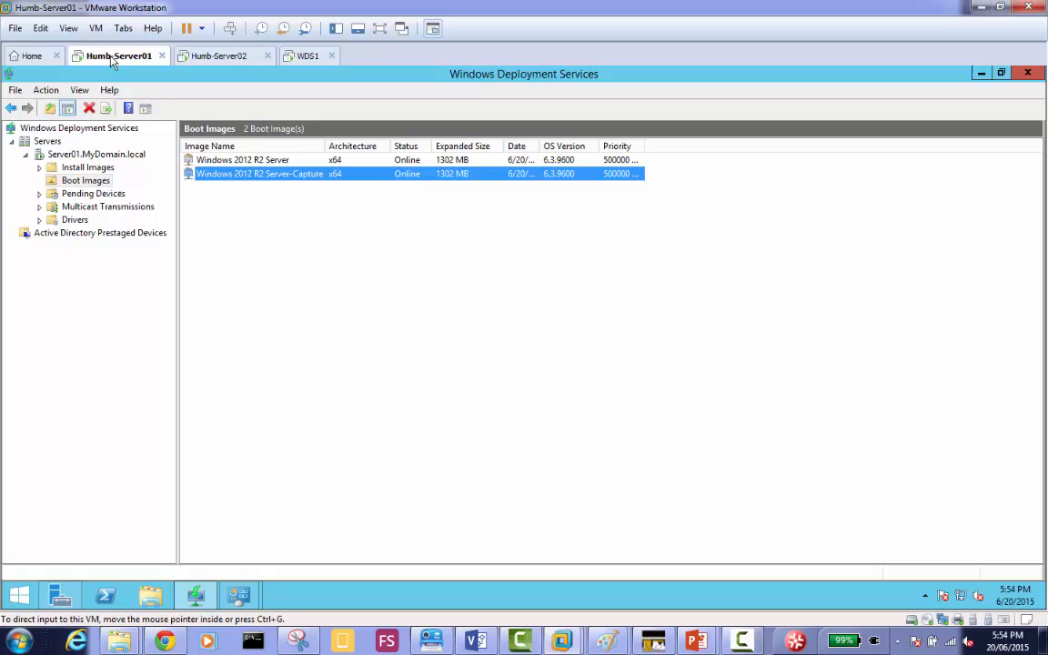
click(248, 365)
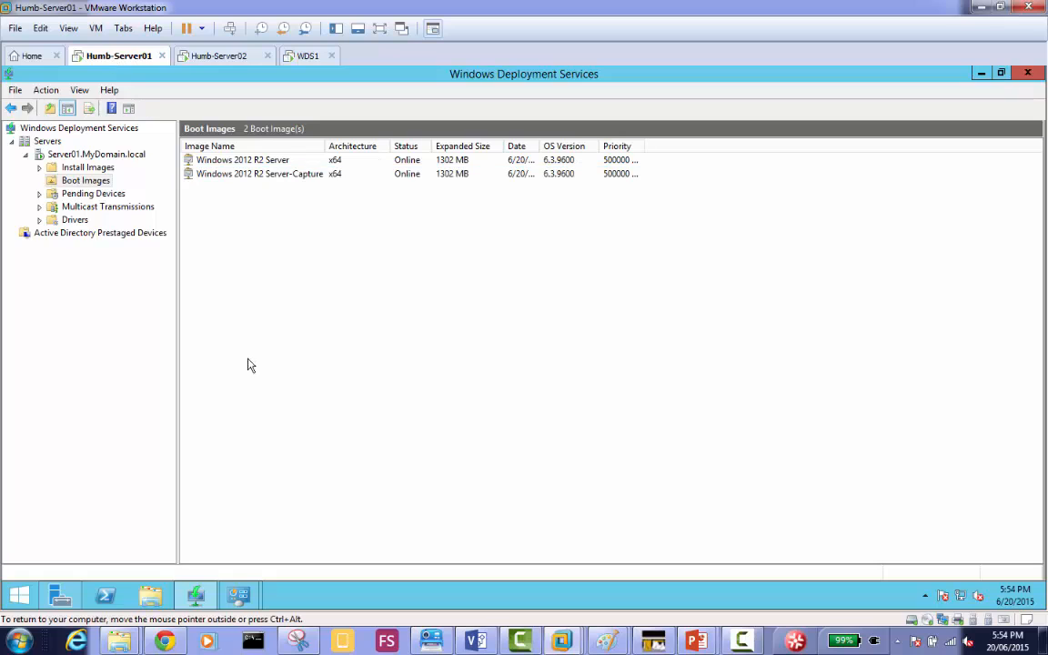
click(122, 154)
right_click(124, 155)
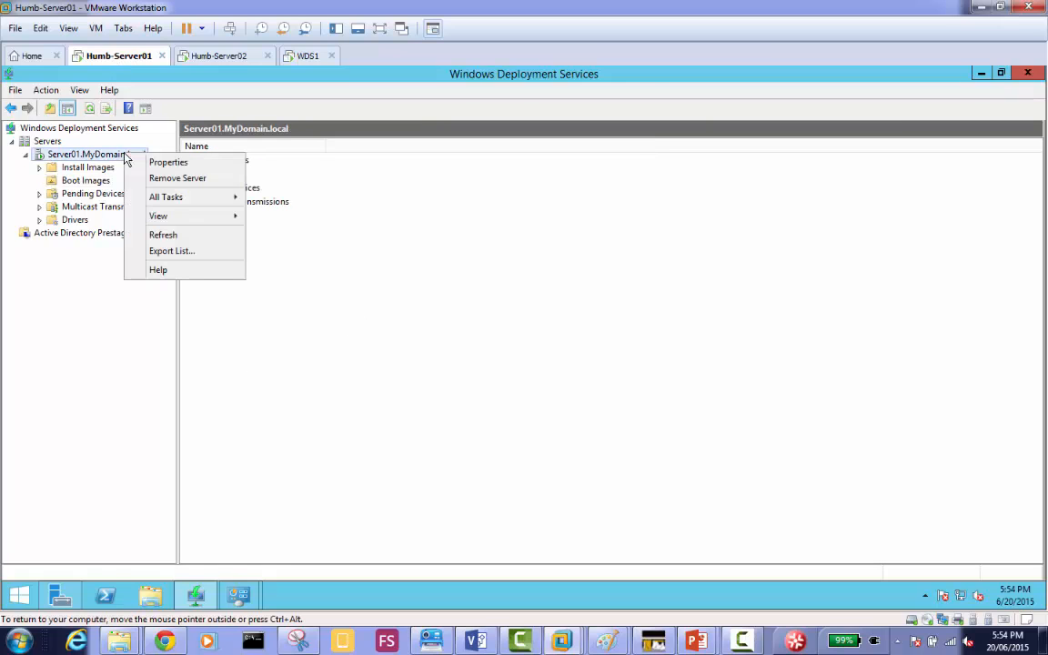
click(227, 162)
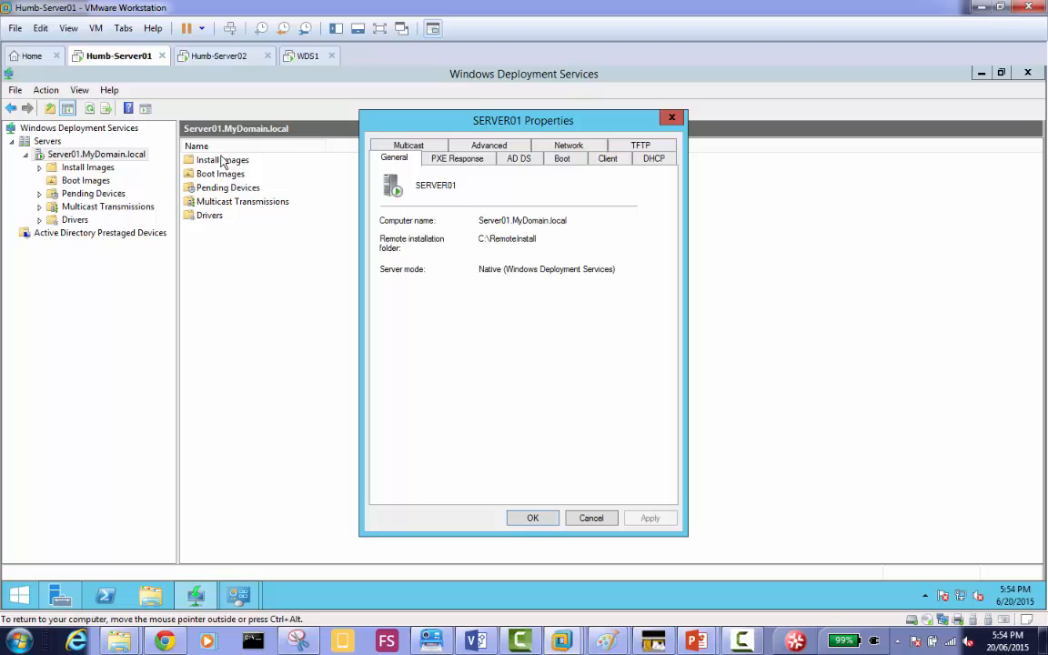
click(562, 160)
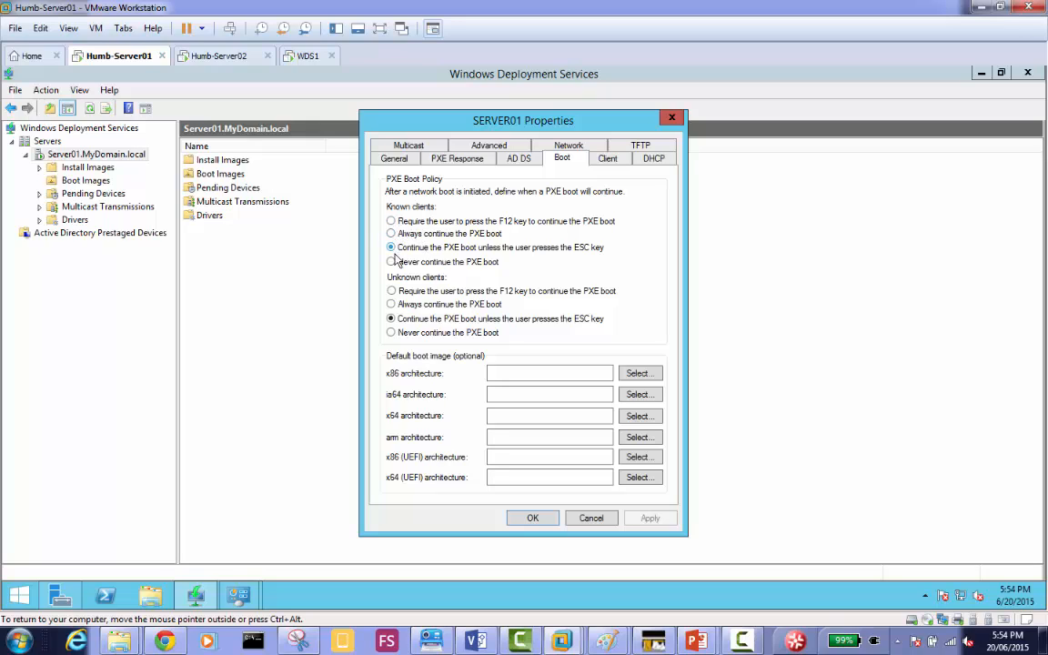
click(391, 292)
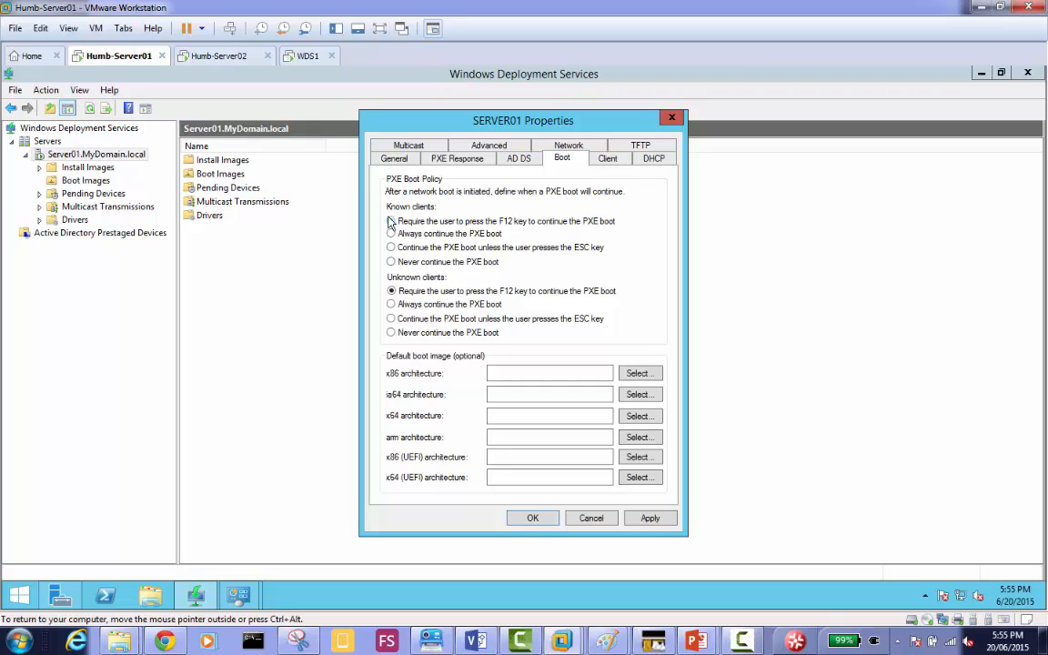
click(390, 221)
click(409, 251)
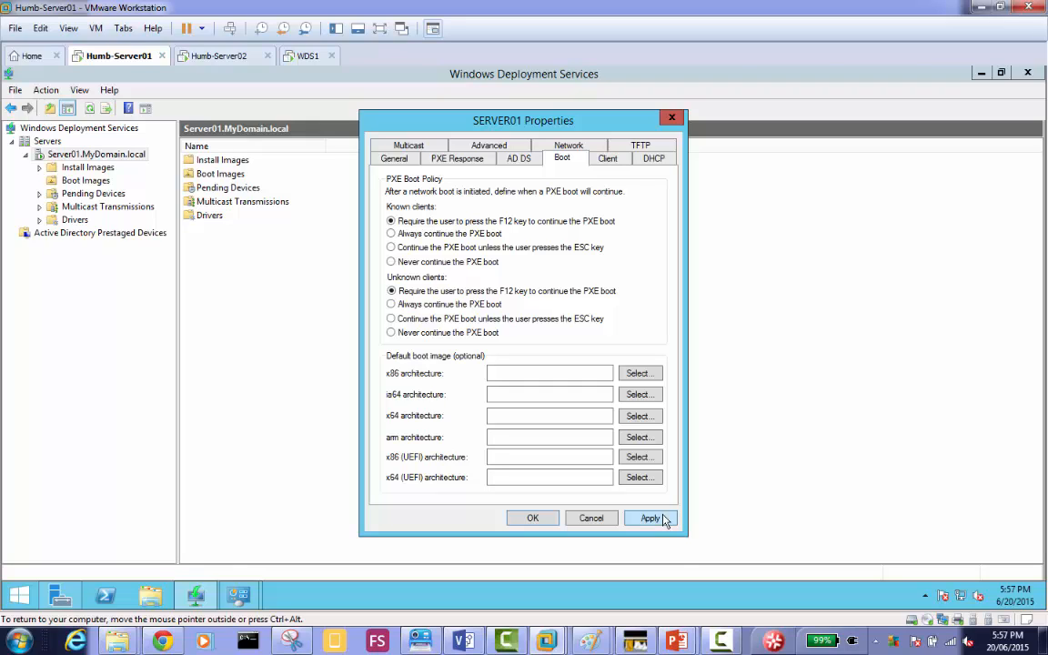
click(539, 520)
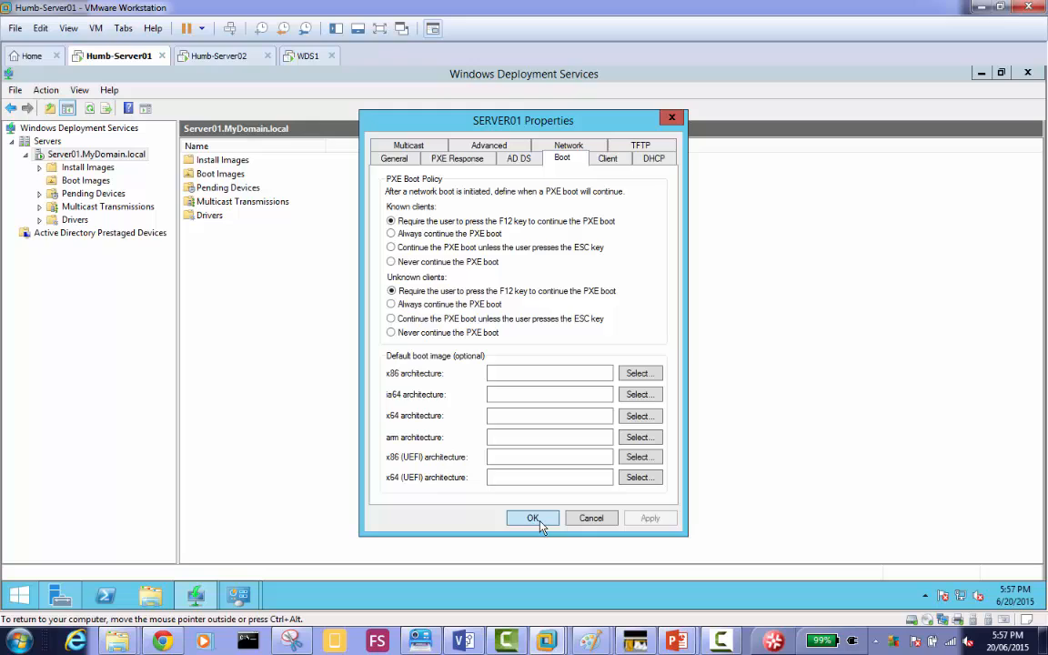
click(533, 519)
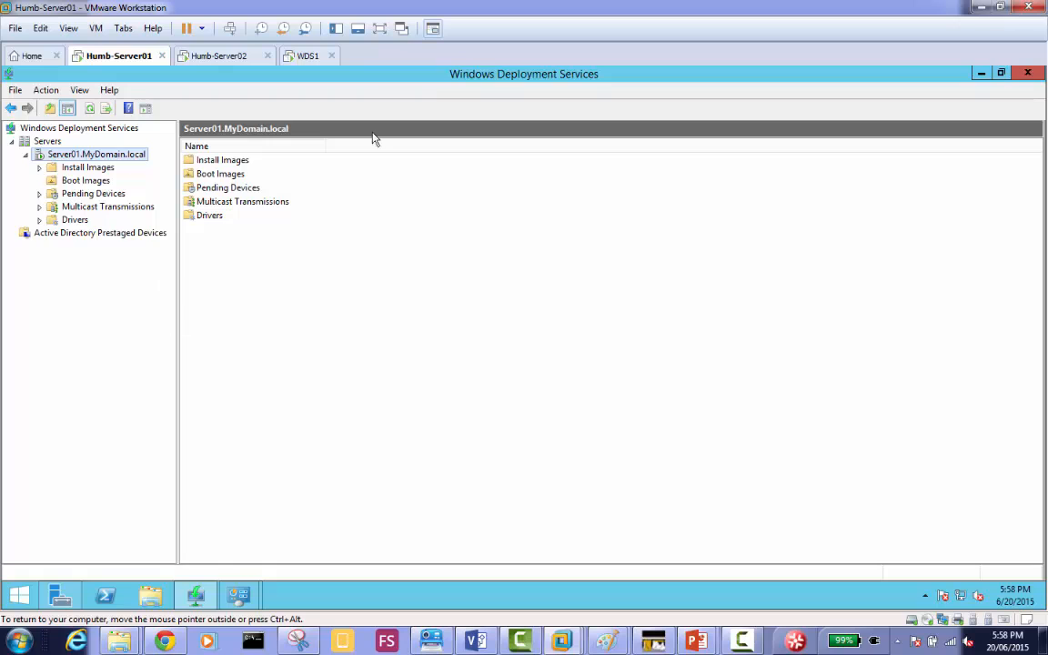
Return to WDS1, open the Sysprep folder through the pending run entry, and launch the sysprep application.
click(301, 56)
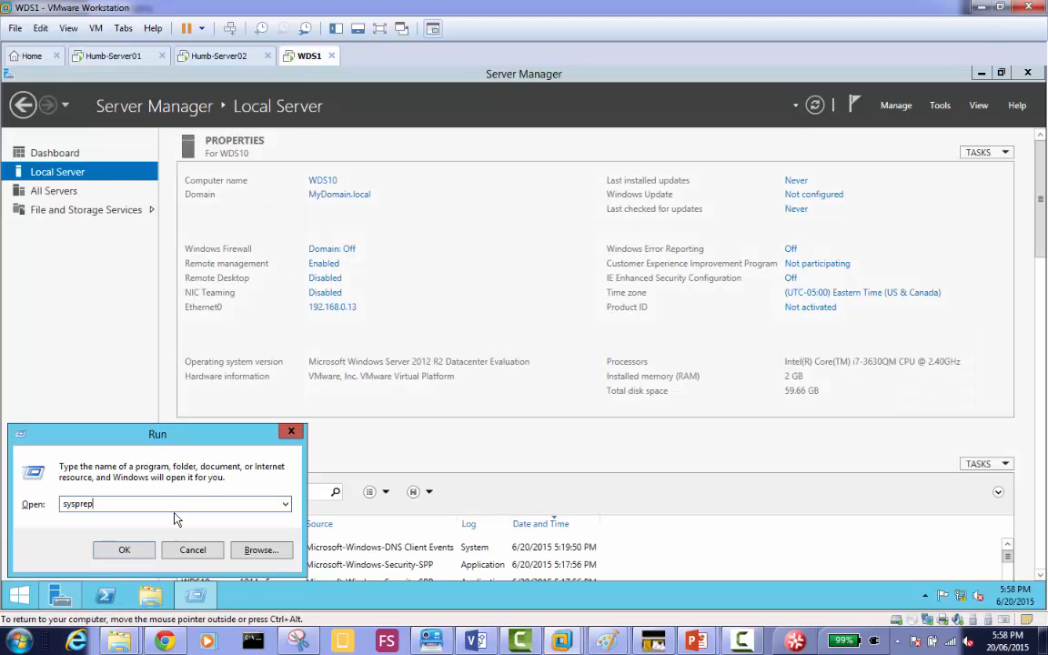
click(130, 550)
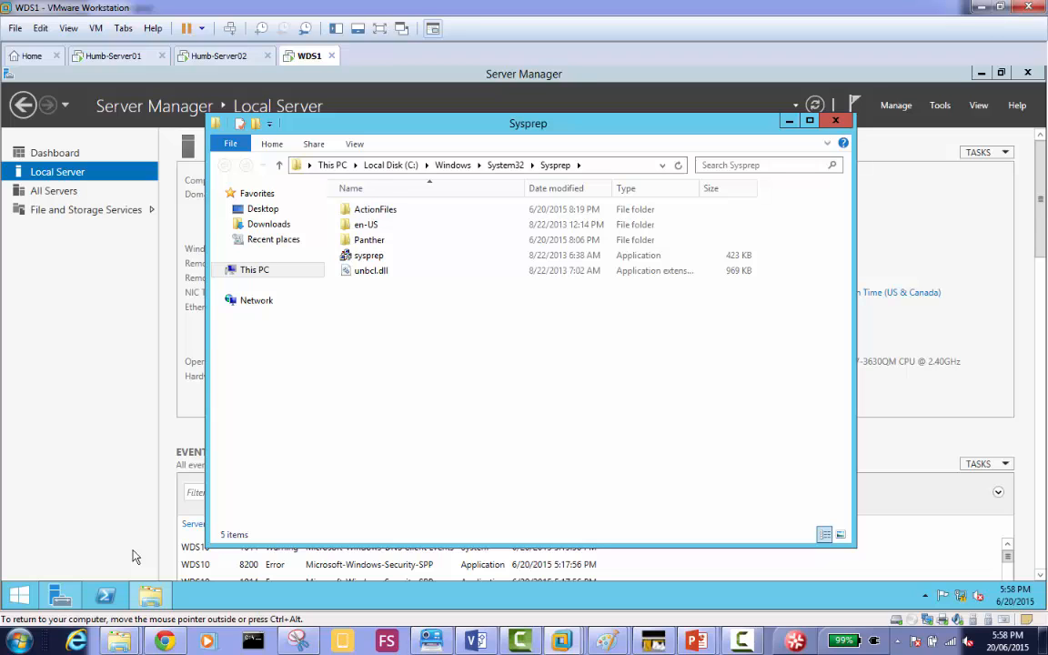
click(376, 257)
double_click(376, 257)
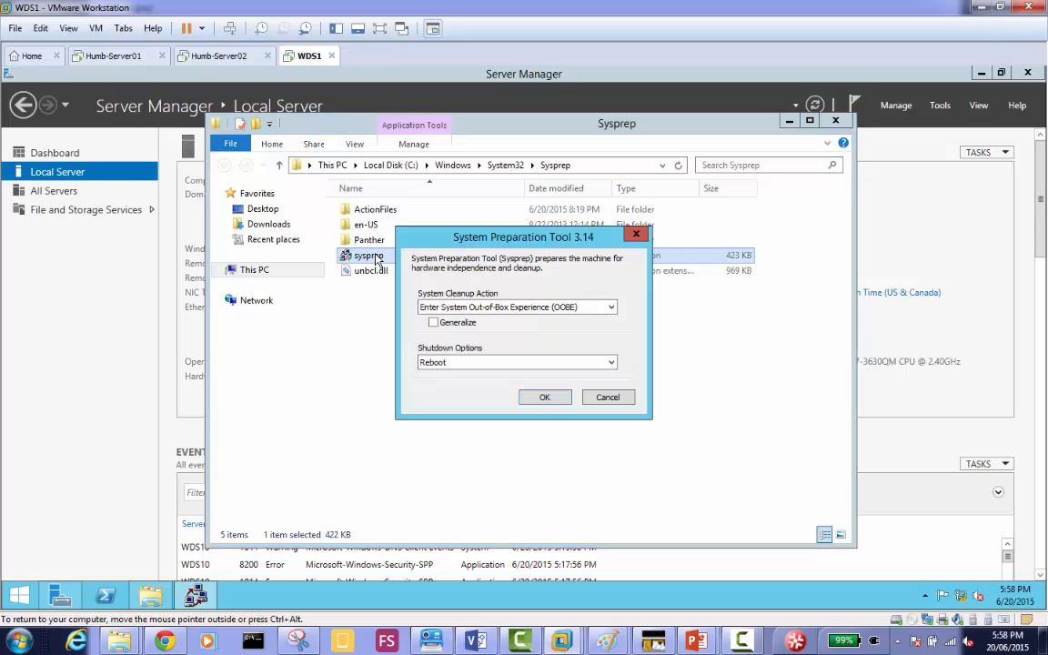
Run Sysprep with the Out-of-Box Experience (OOBE) cleanup action, Generalize enabled and Reboot as the shutdown option.
click(462, 325)
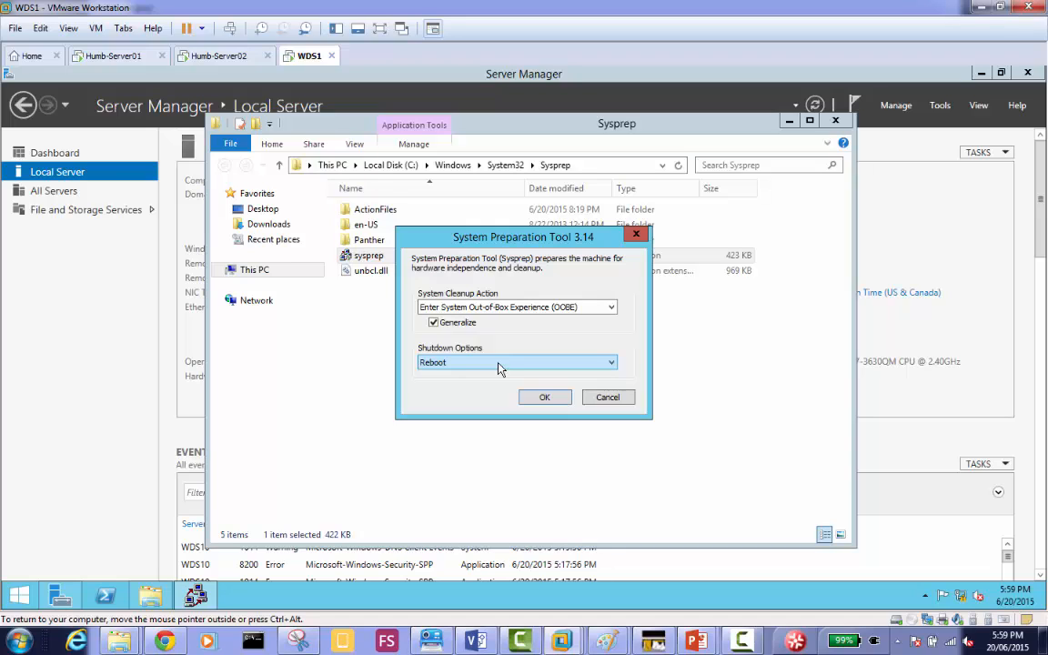
click(538, 398)
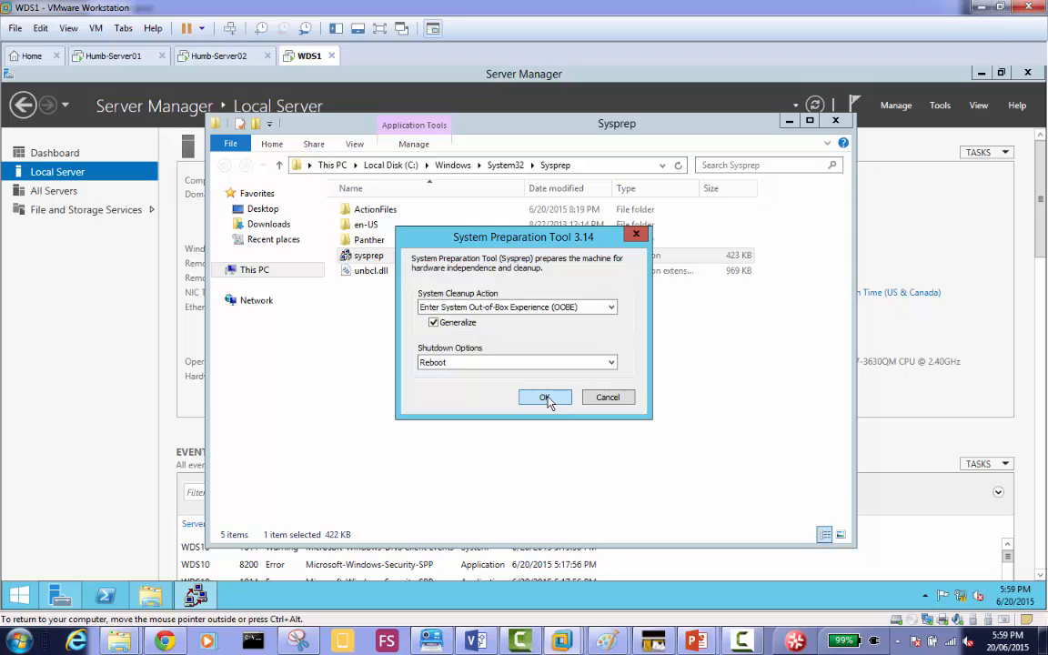
click(545, 397)
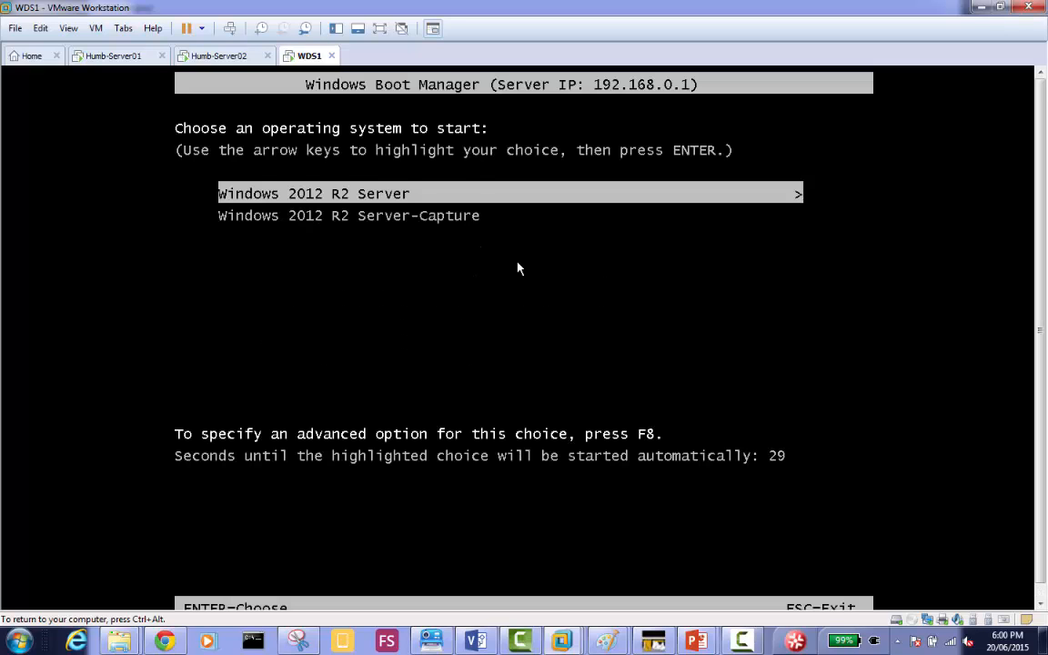
Compare the entries in WDS1's network boot menu with the boot images on Humb-Server01's deployment server.
key(Down)
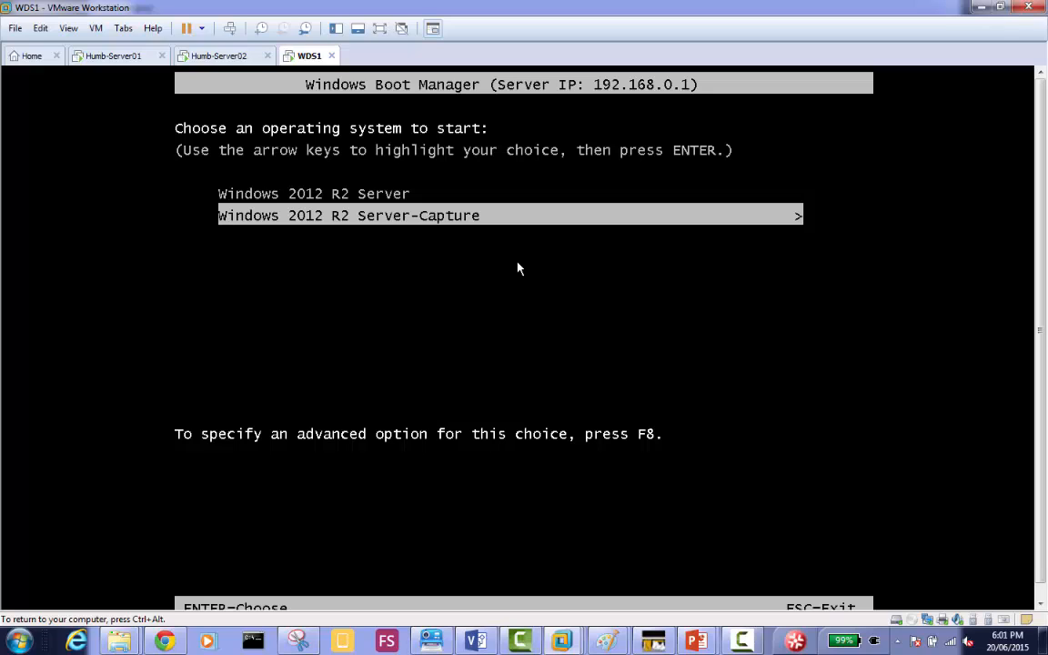
key(Up)
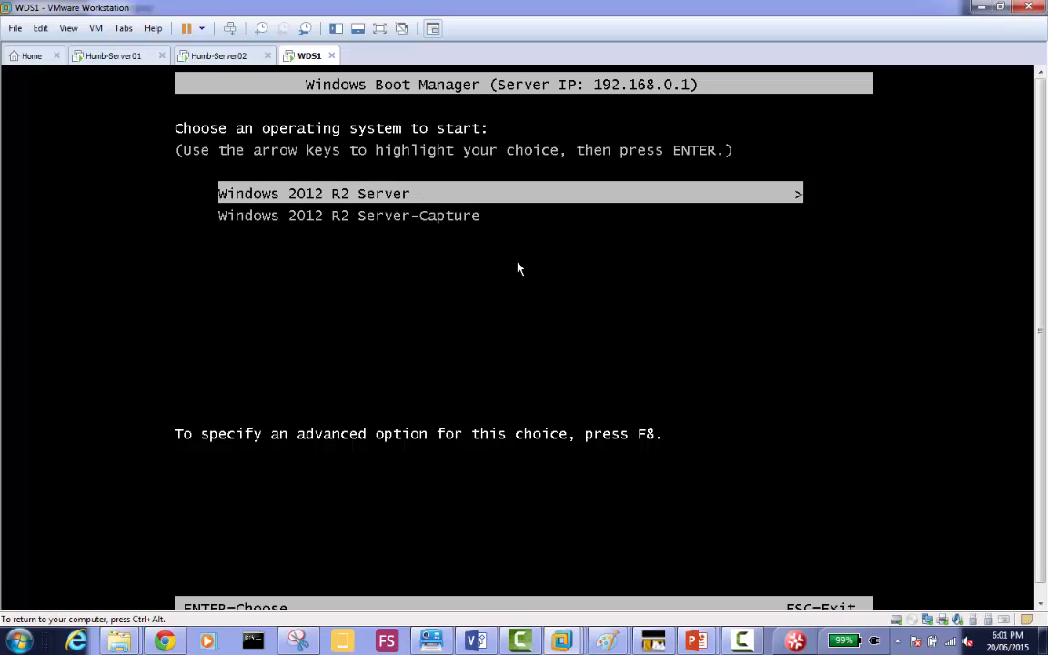
key(Down)
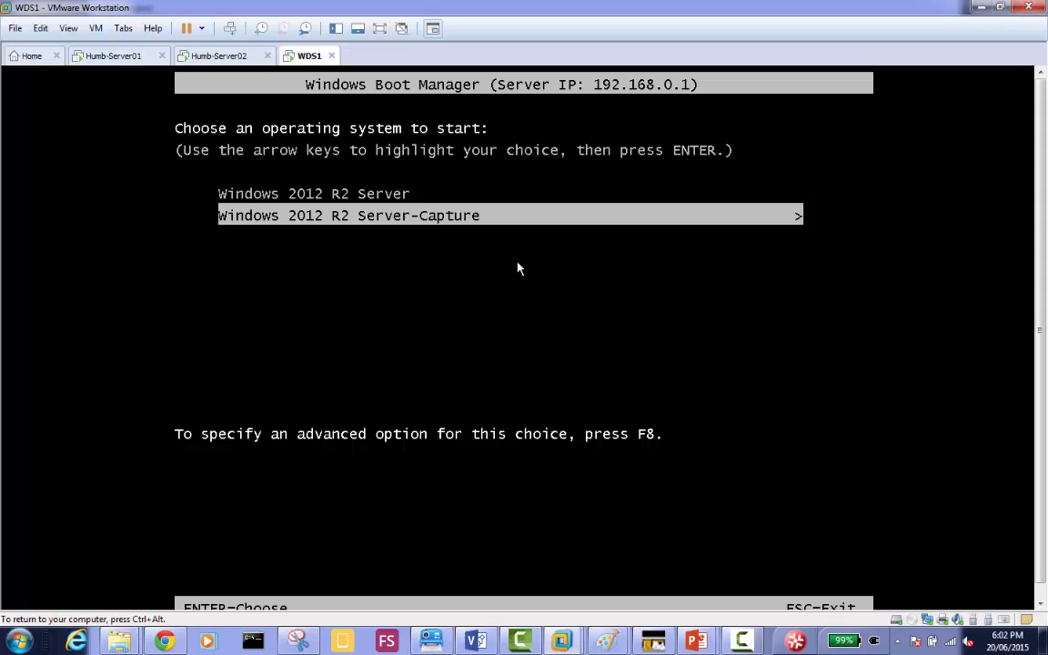
key(ctrl+alt)
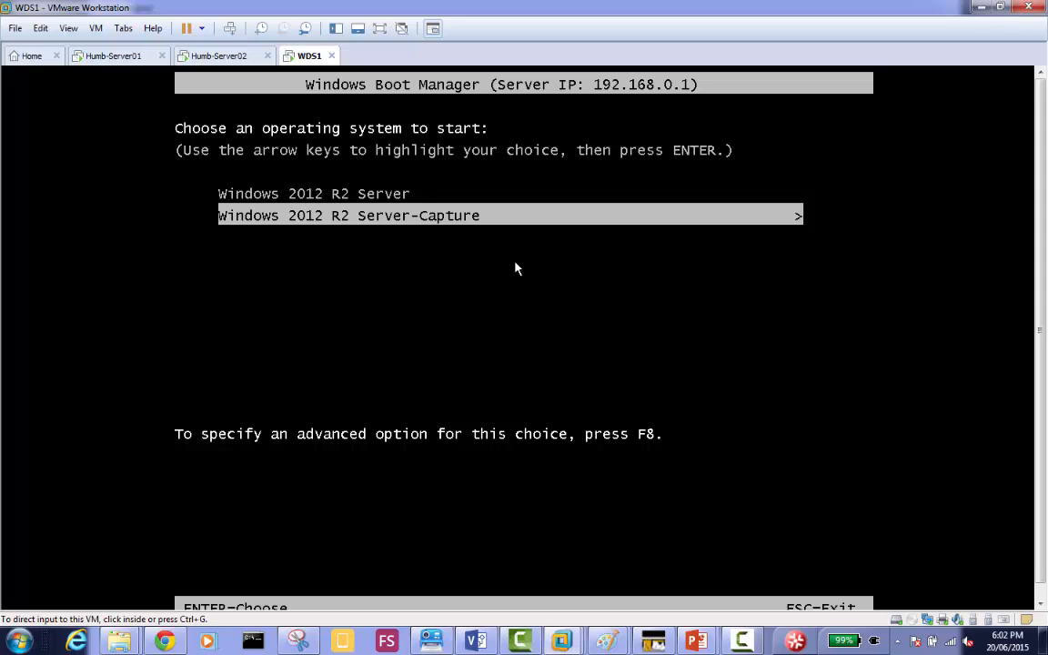
click(107, 60)
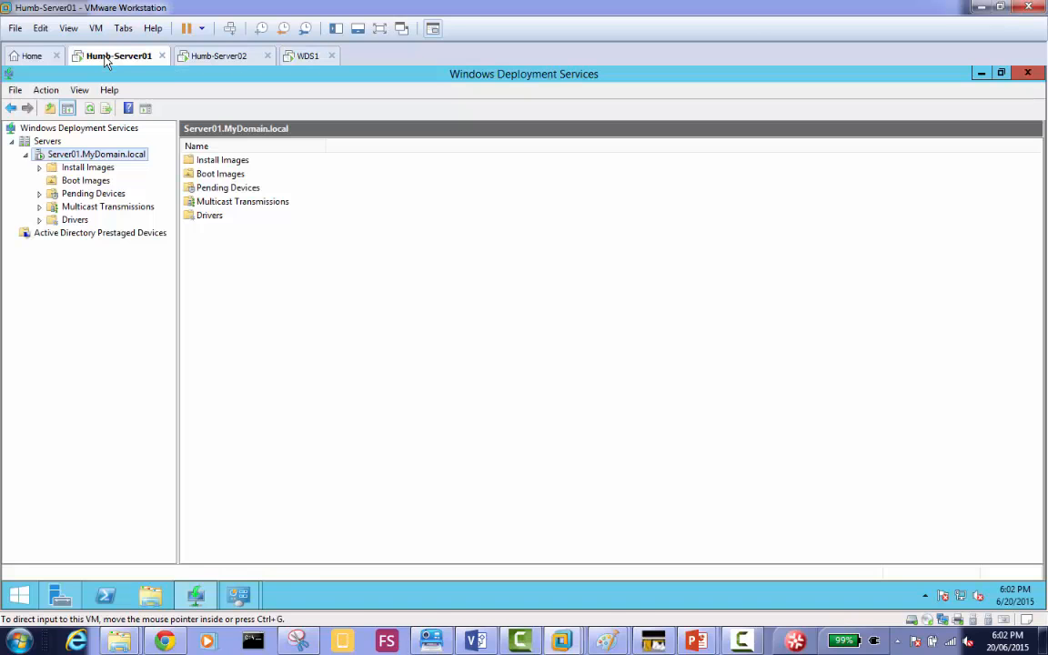
click(82, 181)
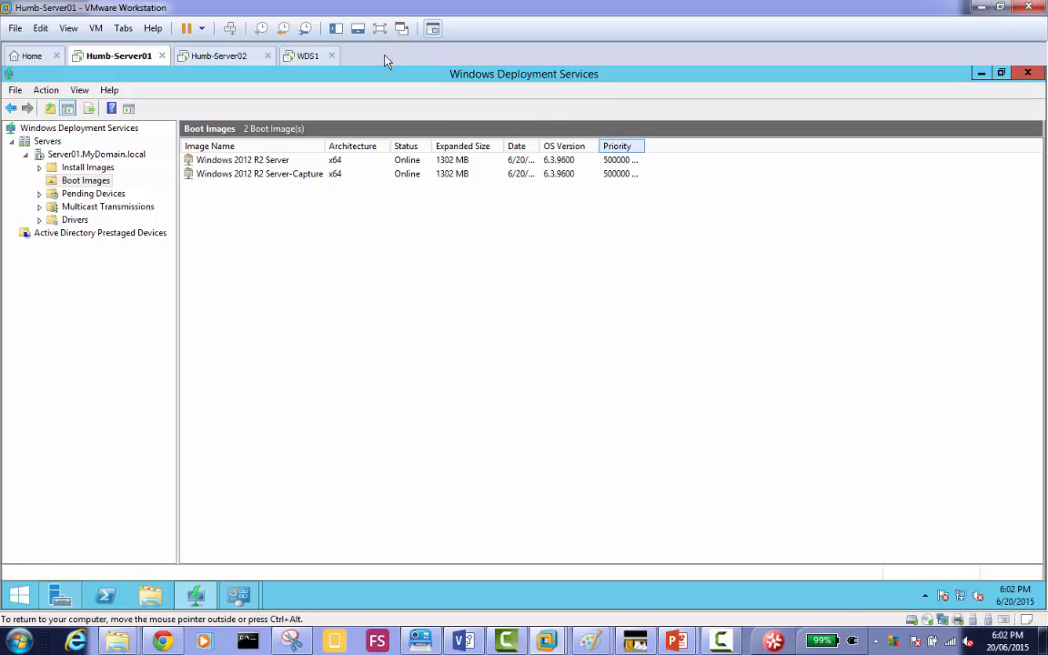
Return to WDS1 and boot it from the Windows 2012 R2 Server-Capture entry.
click(306, 58)
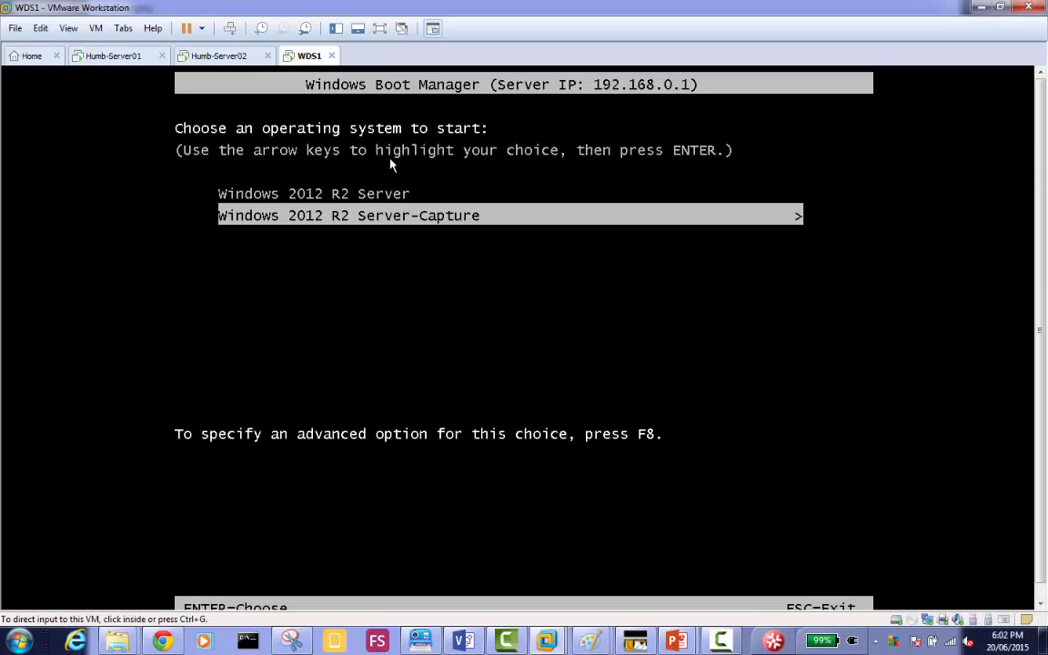
click(454, 236)
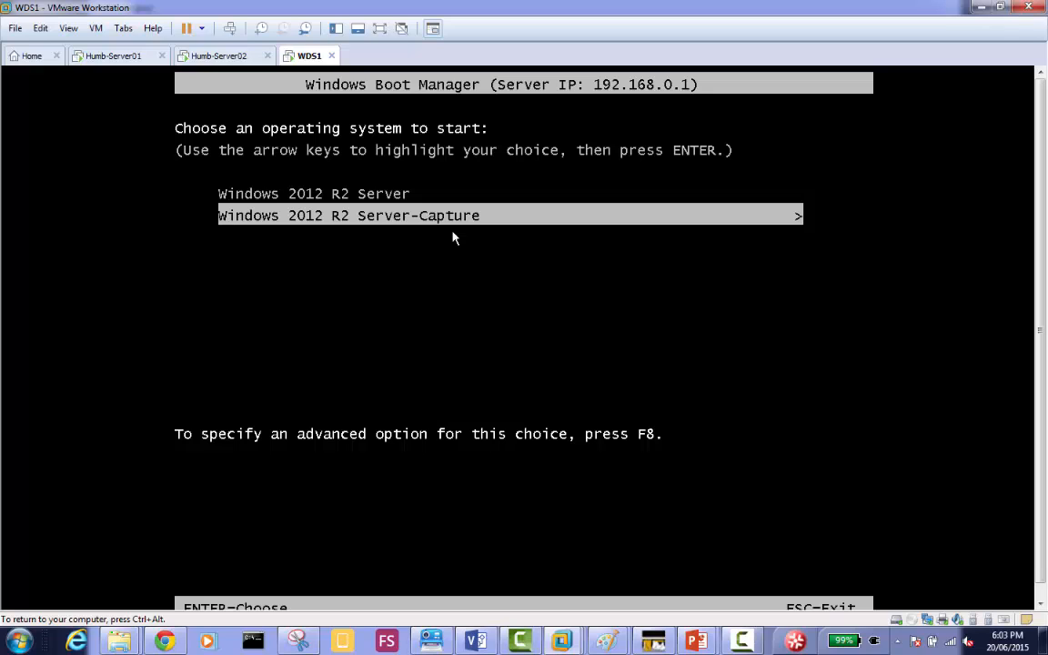
key(Up)
key(Down)
key(Return)
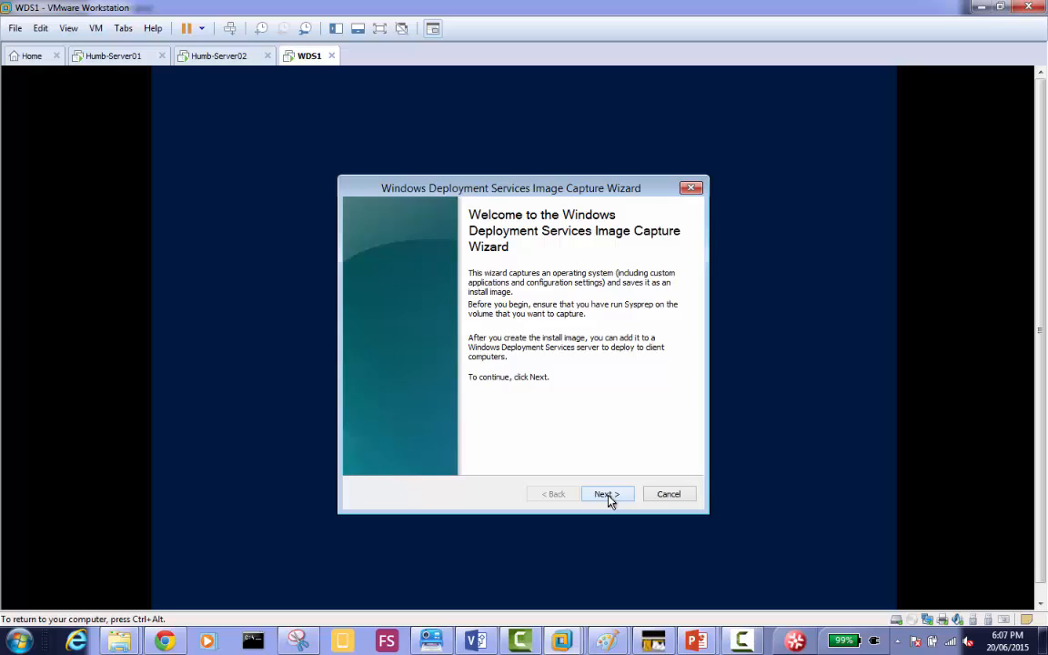
Start the image capture wizard and choose D:\ as the volume to capture.
click(608, 497)
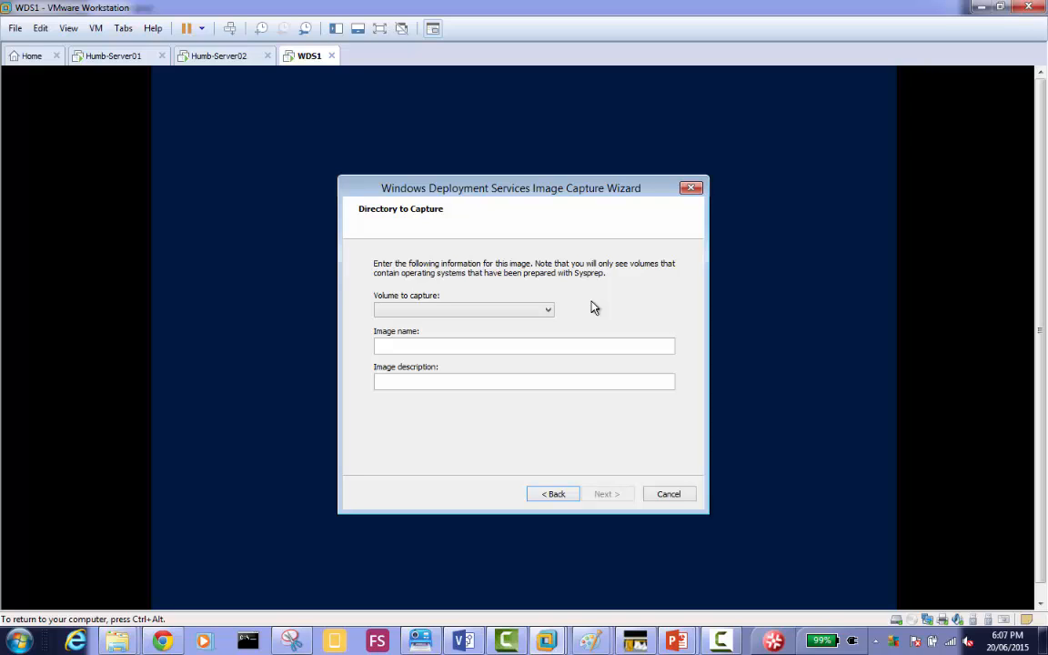
click(549, 313)
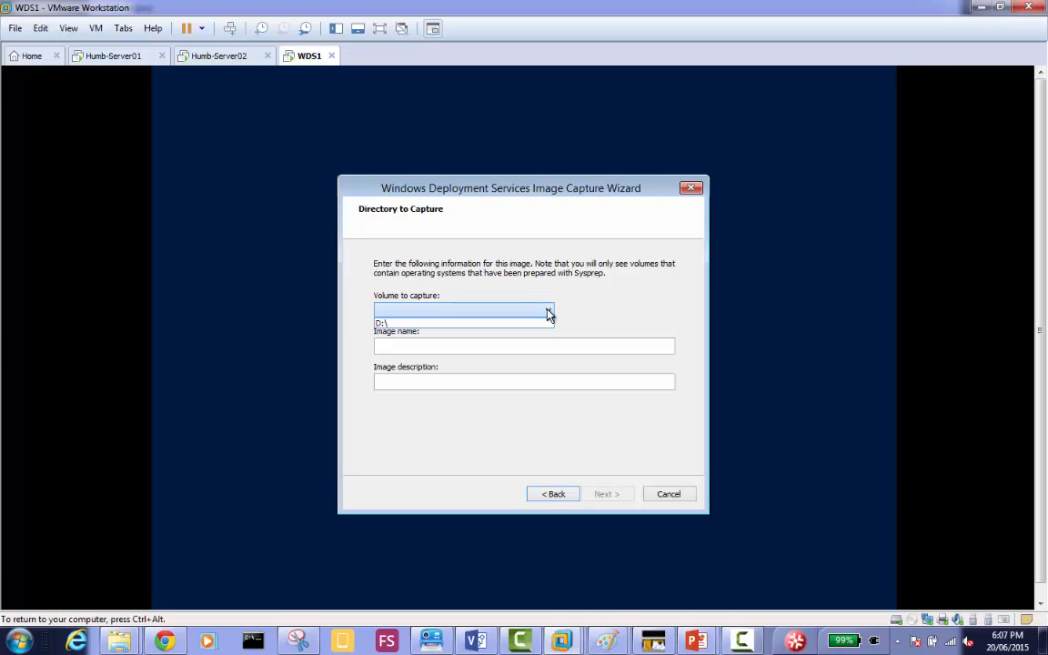
click(527, 325)
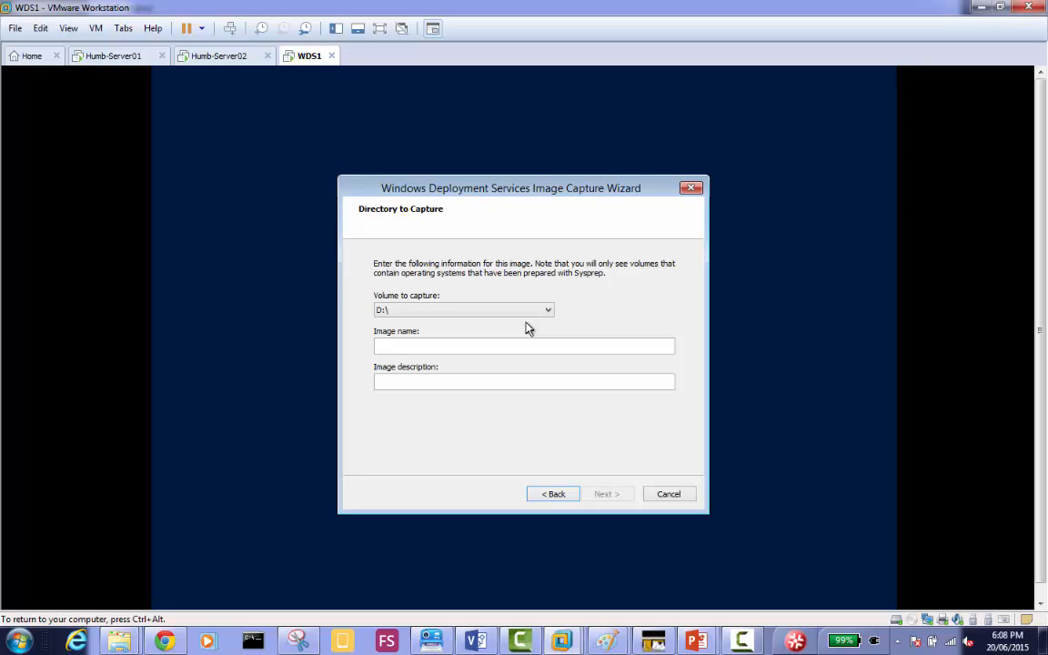
Enter "Toronto Machines Group Refernce Image" as the image name.
click(498, 353)
text(Toronto )
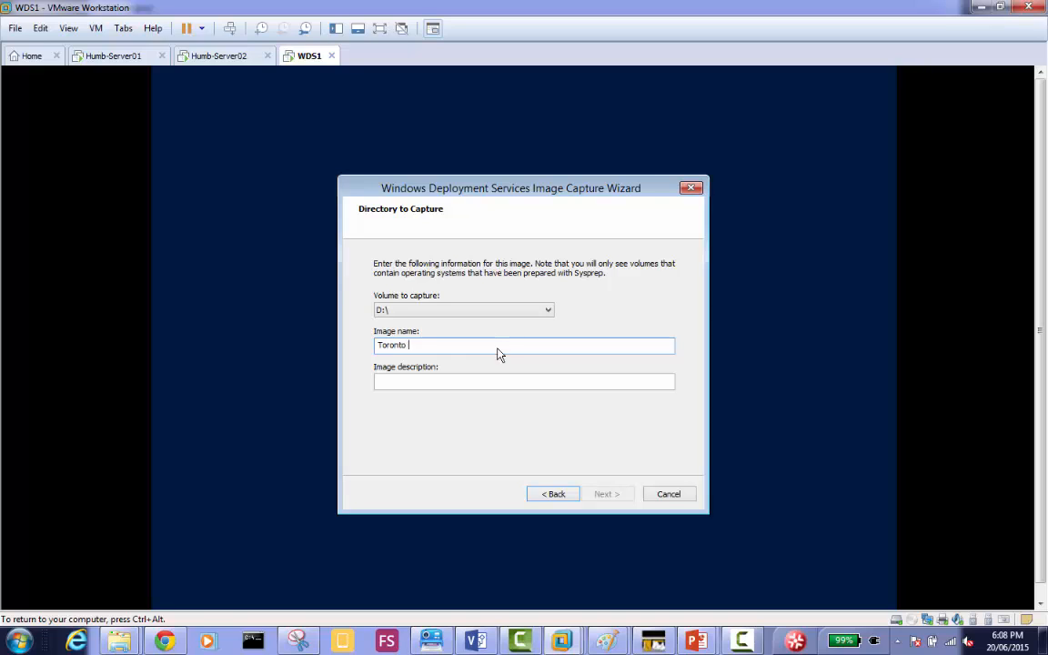
text(Machines)
text(Group Image)
key(ctrl+a)
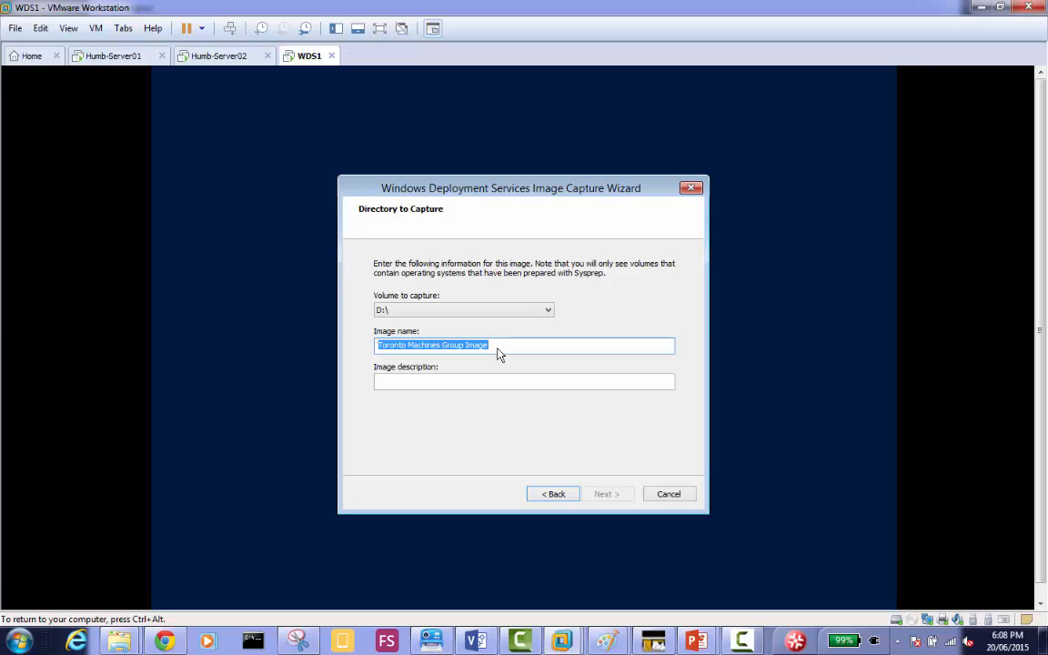
key(Tab)
key(shift+Tab)
key(End)
key(Right)
key(Right)
key(Right)
key(Right)
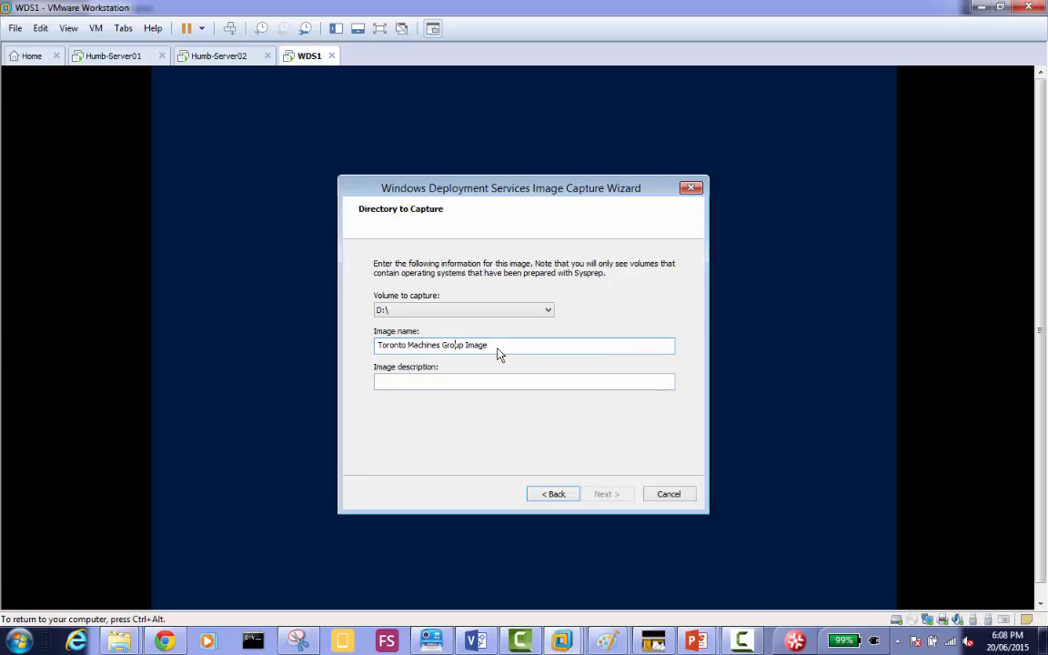
text(Refernce)
Copy the full image name into the image description and continue to the new image location page.
key(ctrl+a)
key(ctrl+c)
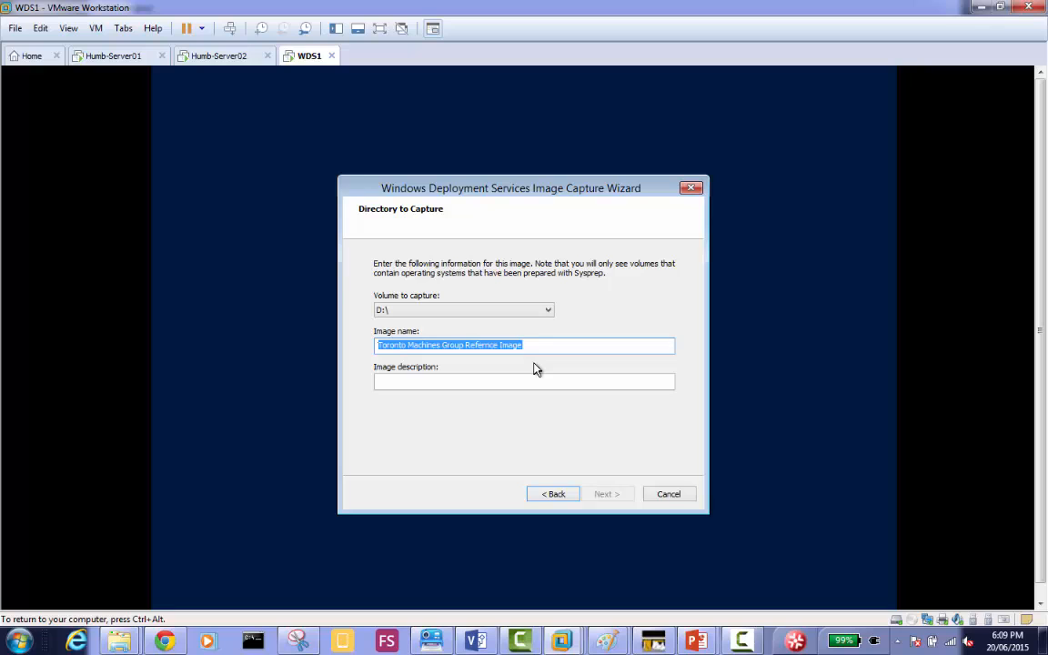
click(526, 388)
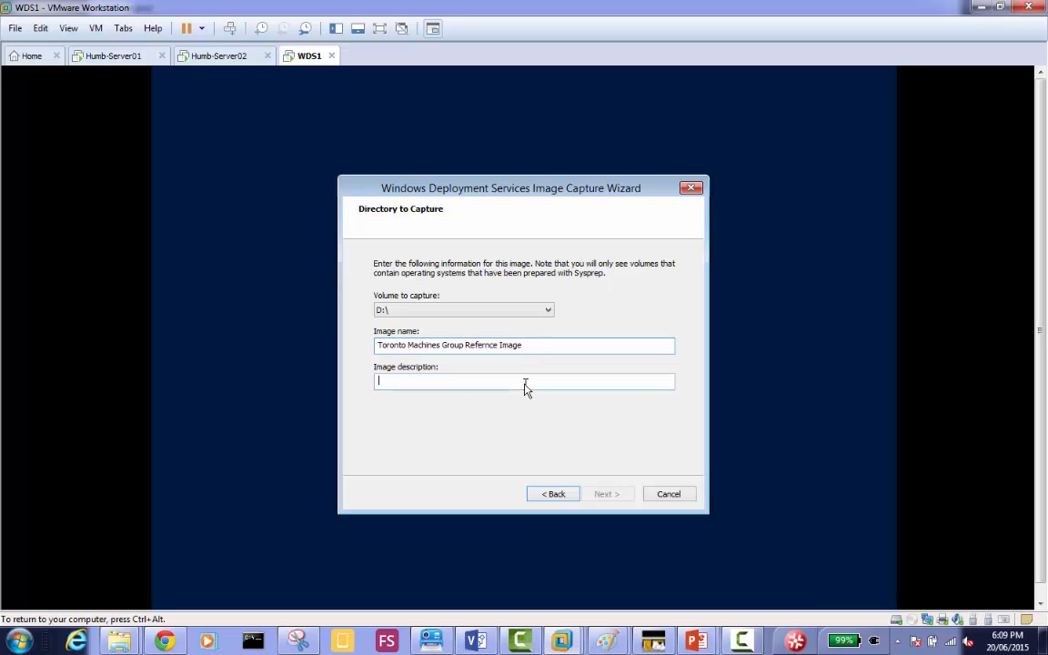
key(ctrl+v)
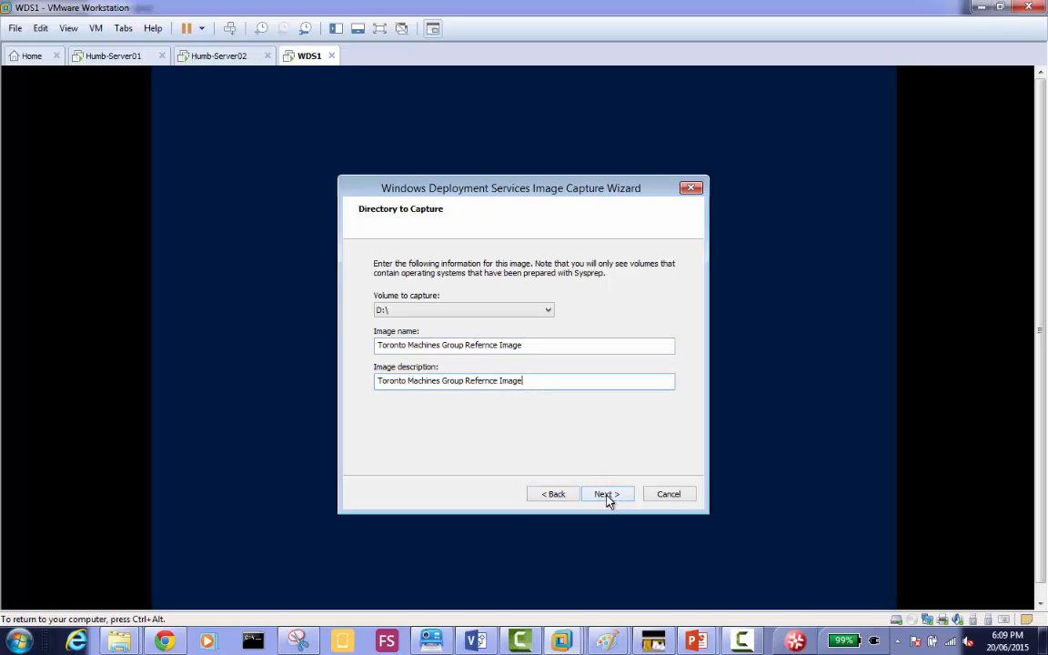
click(606, 495)
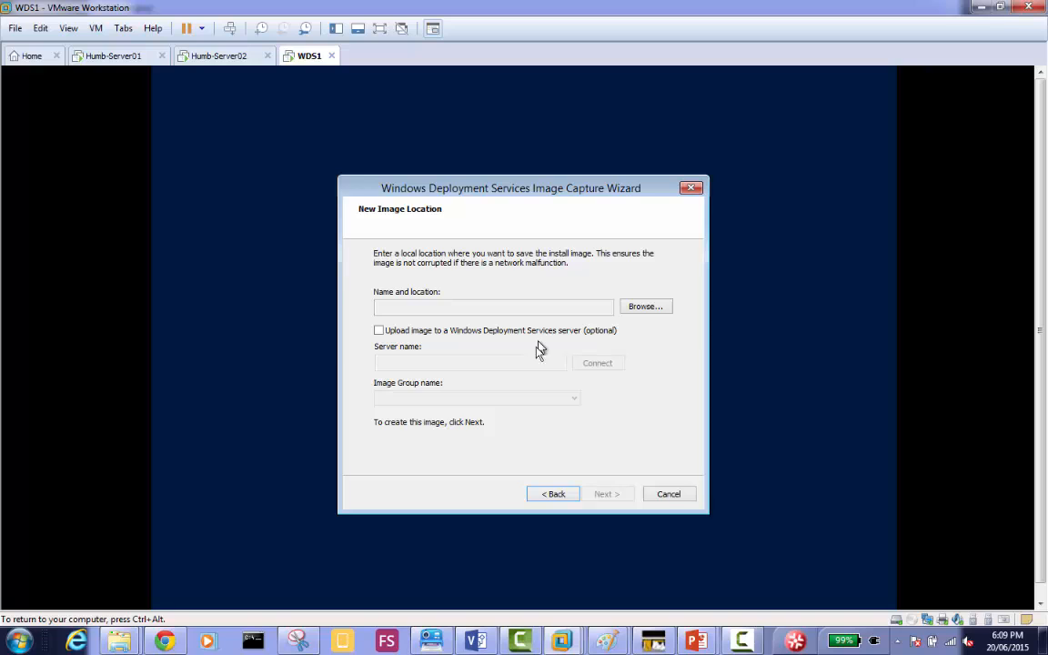
Go back to the directory to capture page and replace the image name with "WIndows Server 2012 R2-Capture".
click(555, 494)
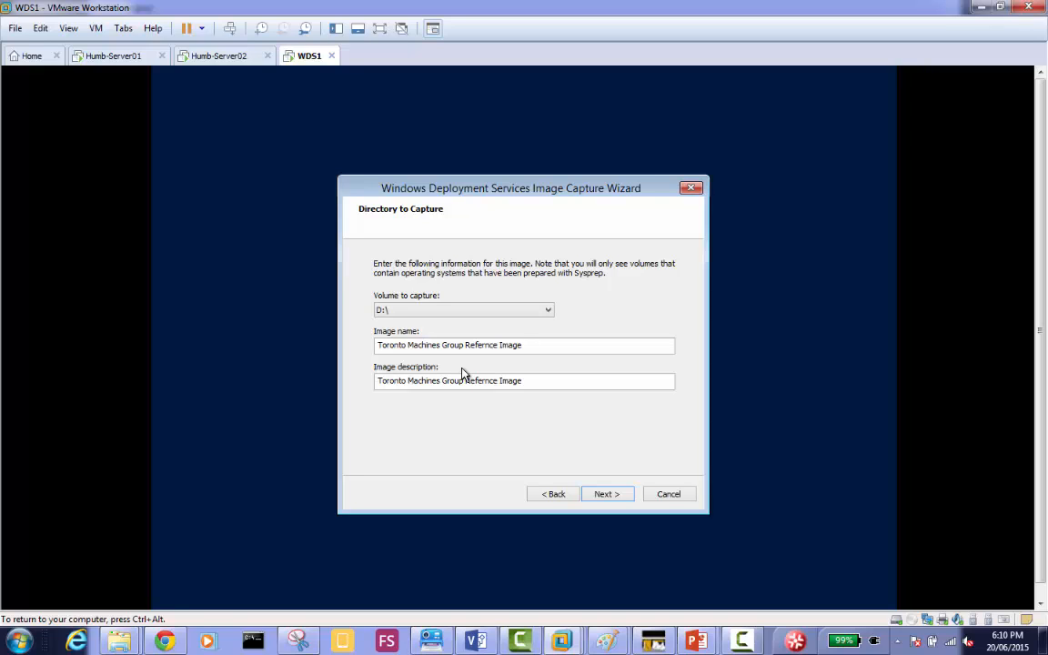
double_click(533, 345)
click(534, 346)
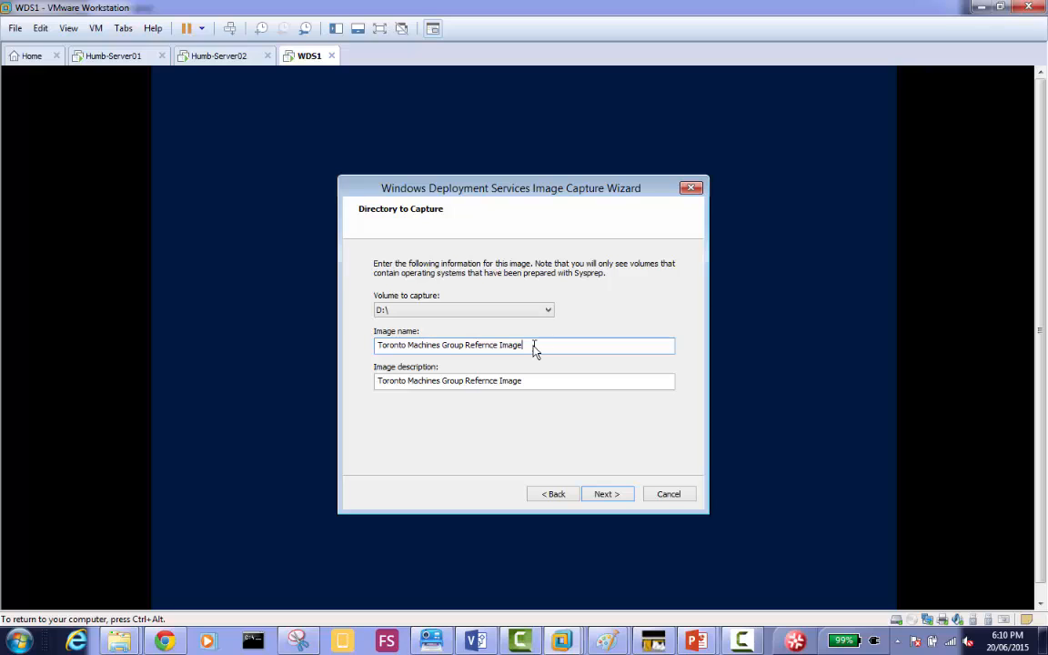
key(BackSpace)
key(BackSpace)
key(BackSpace)
key(BackSpace)
key(BackSpace)
key(BackSpace)
key(BackSpace)
key(BackSpace)
key(BackSpace)
key(BackSpace)
key(BackSpace)
key(BackSpace)
key(BackSpace)
key(BackSpace)
key(BackSpace)
key(BackSpace)
key(BackSpace)
key(BackSpace)
key(BackSpace)
key(BackSpace)
key(BackSpace)
key(BackSpace)
key(BackSpace)
key(BackSpace)
key(BackSpace)
key(BackSpace)
key(BackSpace)
key(BackSpace)
key(BackSpace)
key(BackSpace)
key(BackSpace)
key(BackSpace)
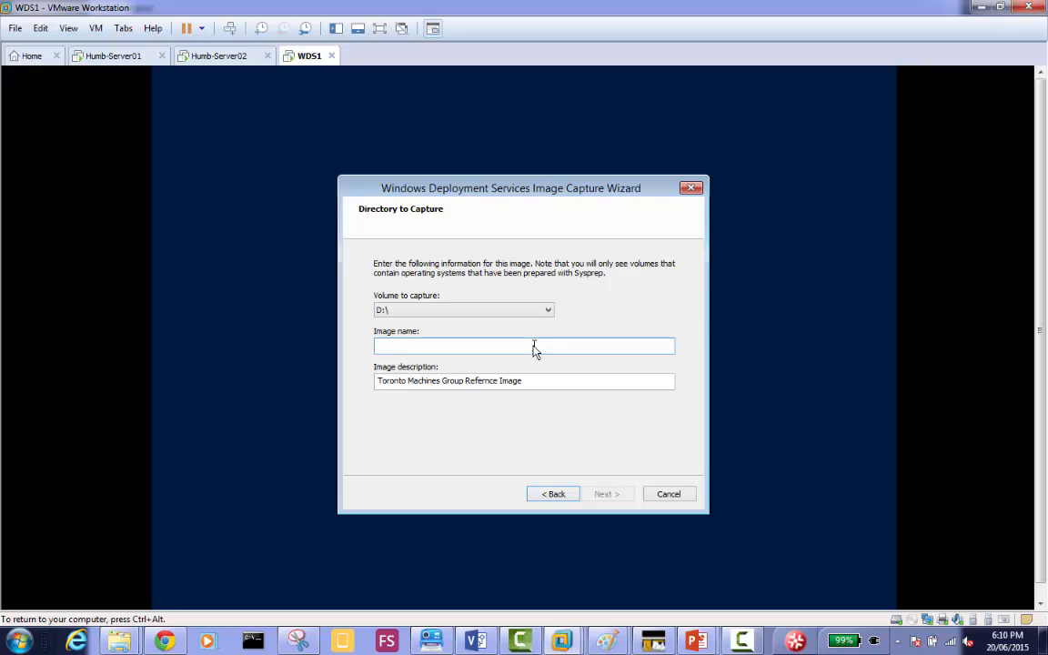
text(WIndows Se)
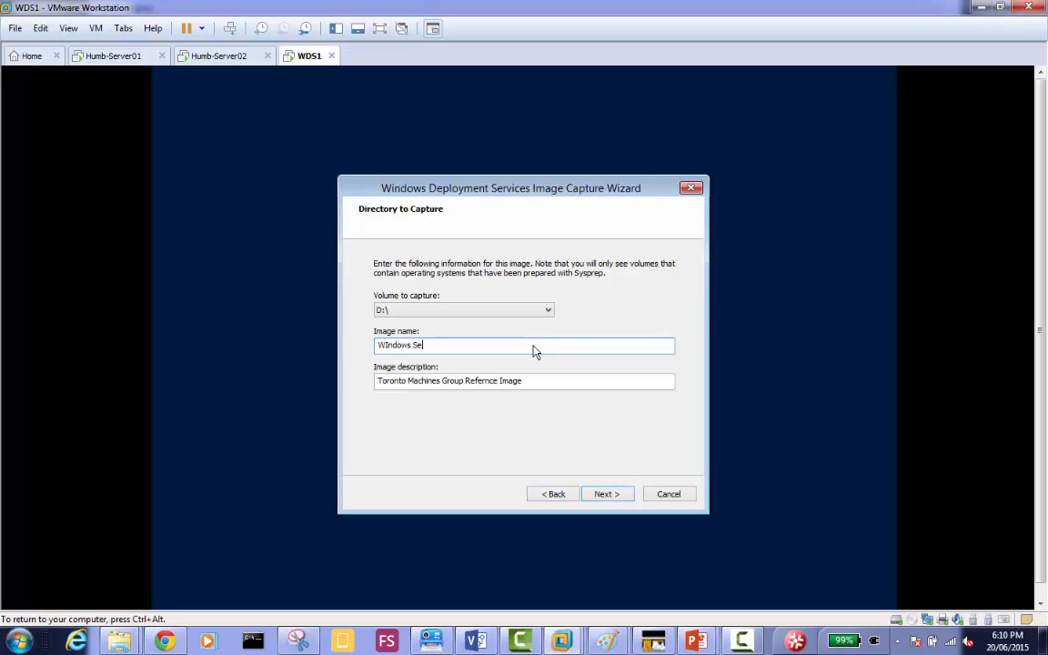
text(rver 2012 R2-Capture)
Replace the image description with the image name followed by "Refernce Image", and continue to the image location page.
key(Tab)
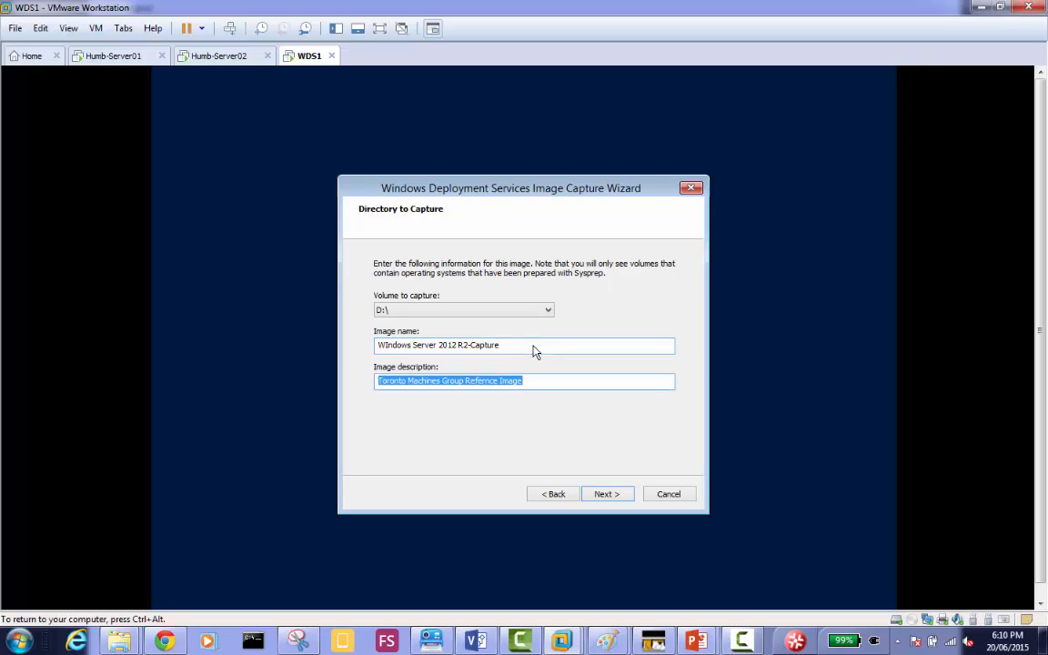
key(shift+Tab)
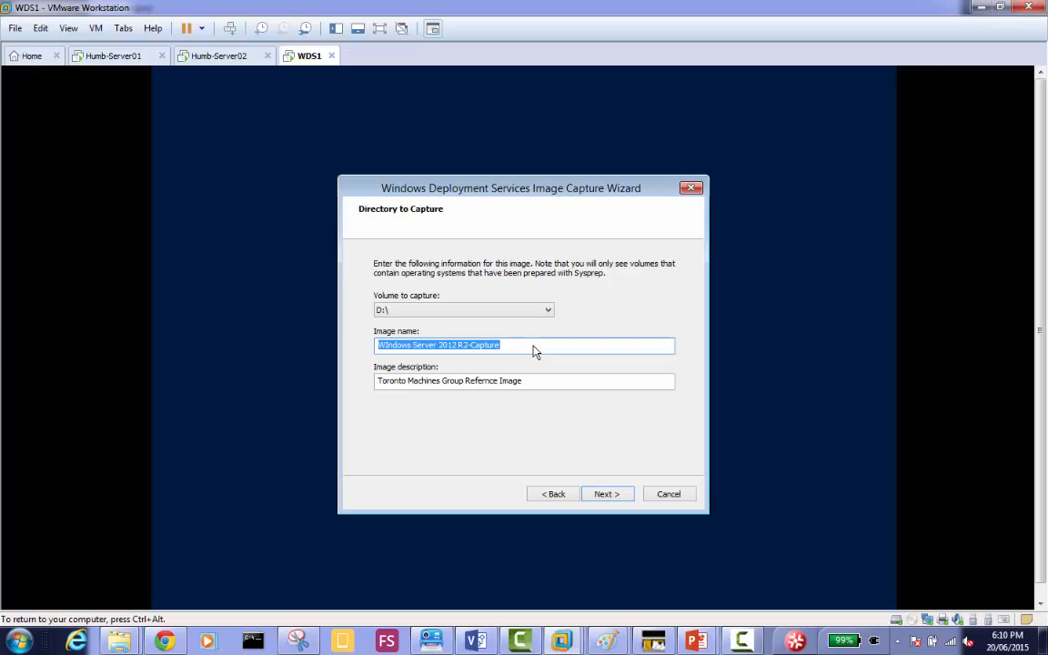
key(ctrl+c)
key(Tab)
key(ctrl+v)
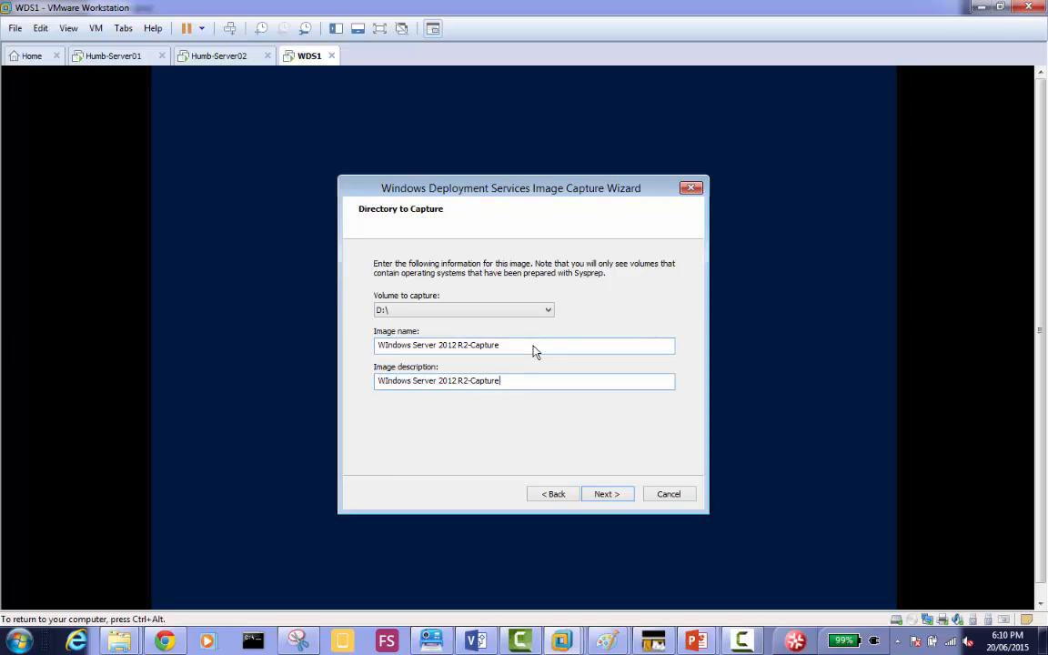
text(Refernce Image)
click(609, 496)
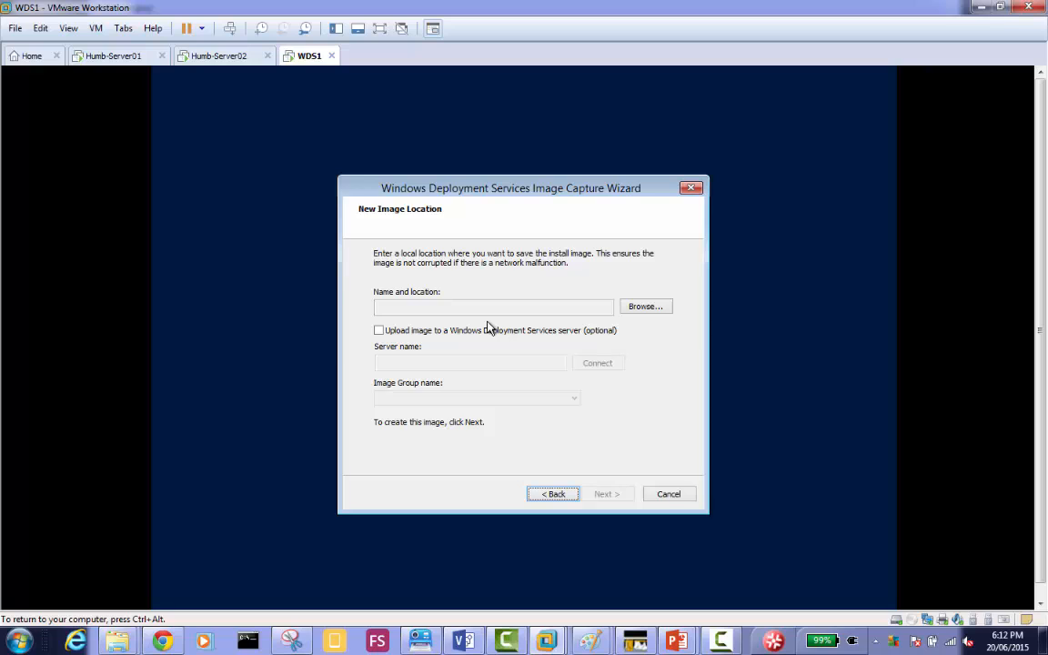
Set the local image location to Local Disk (D:) with the file name "WIndows Server 2012 R2-Capture.wim".
click(393, 331)
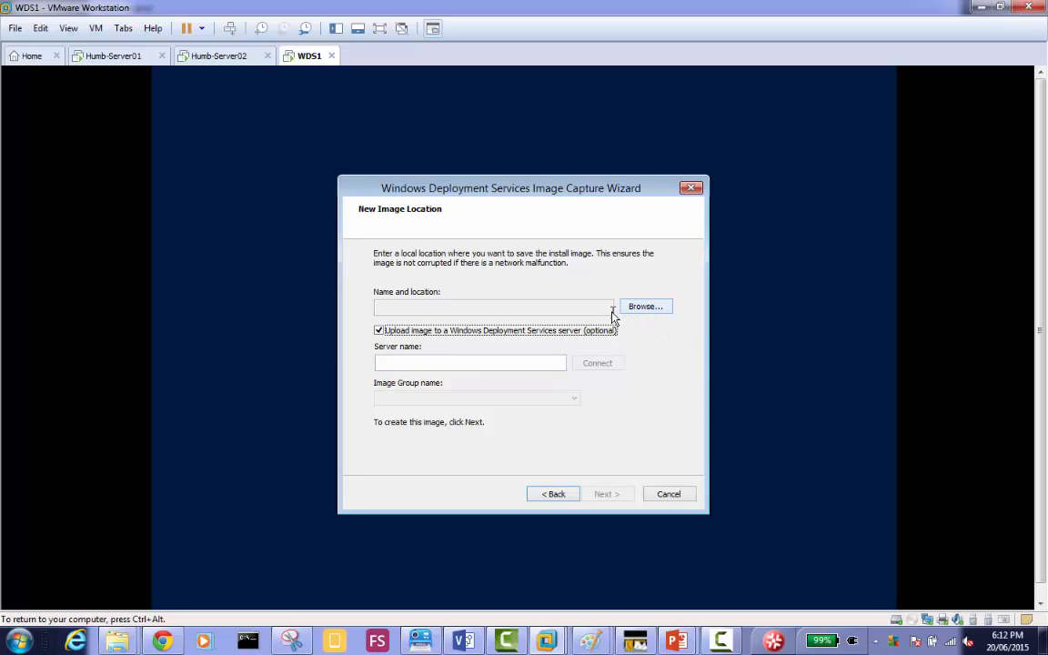
click(589, 331)
click(651, 309)
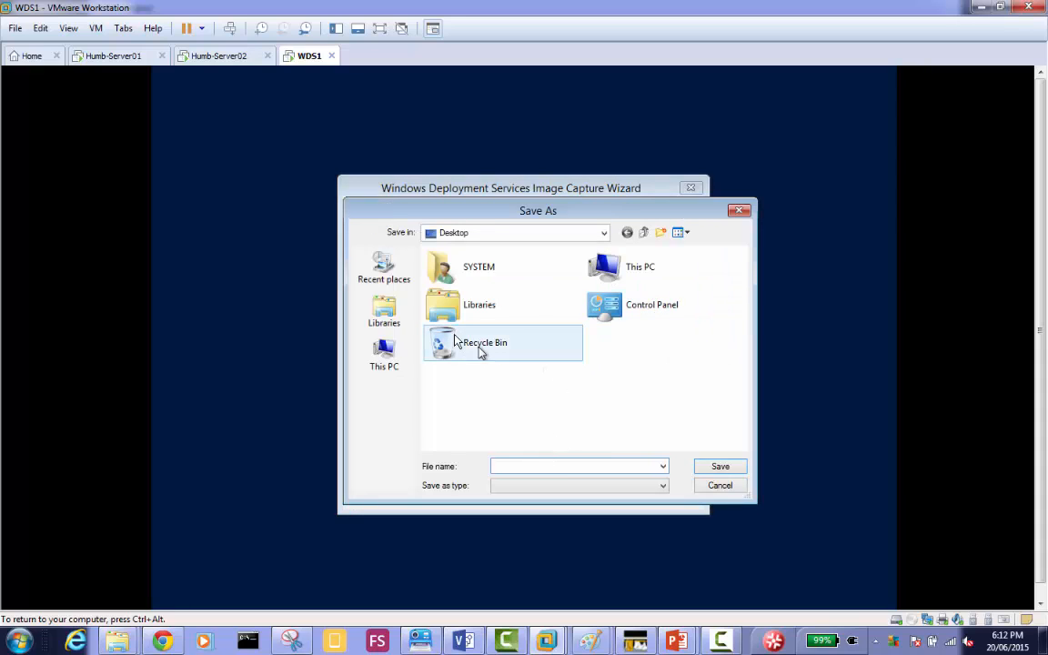
double_click(635, 273)
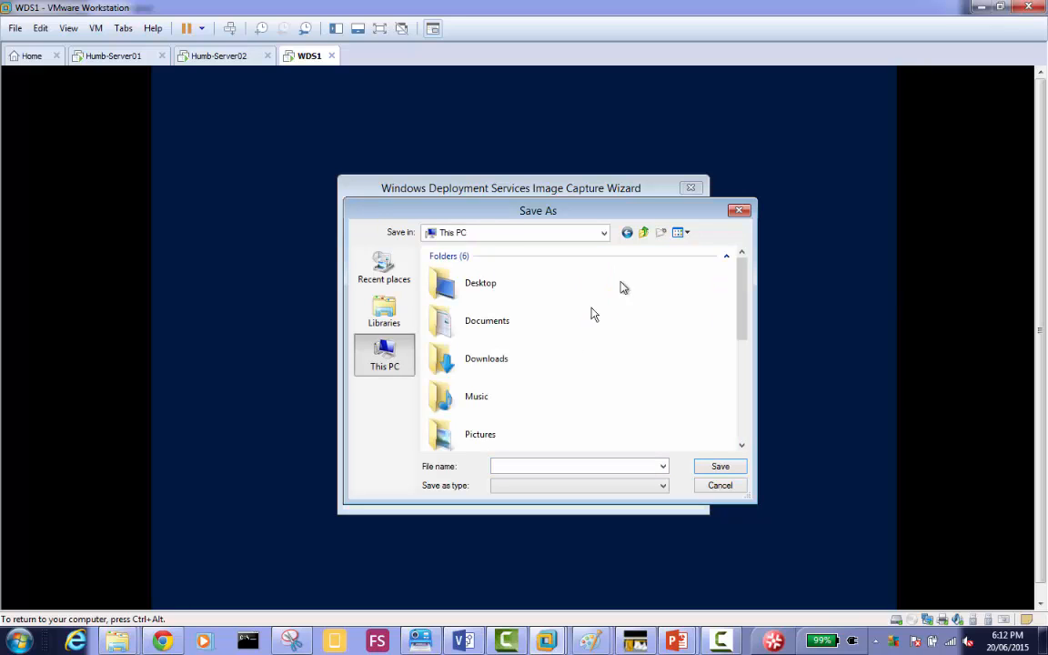
scroll(741, 409, down, 3)
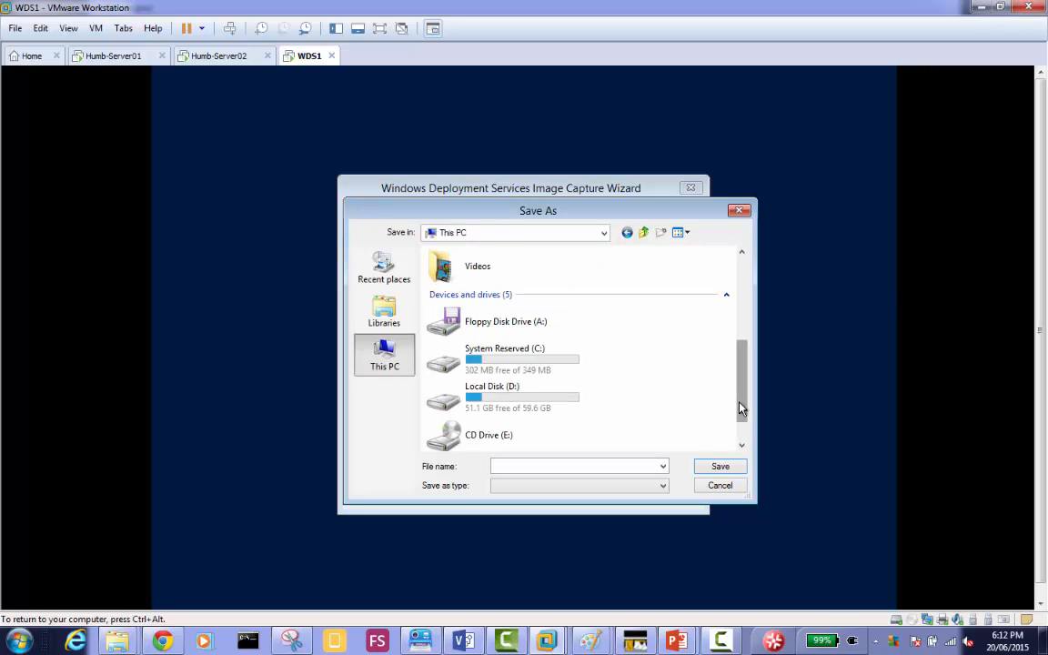
double_click(498, 361)
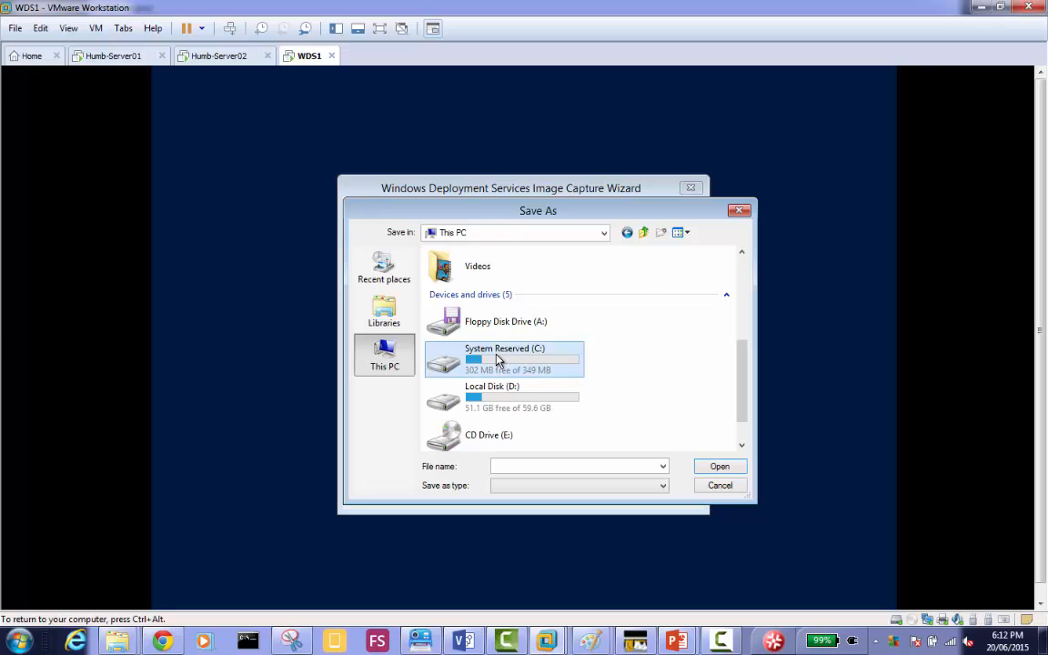
click(627, 232)
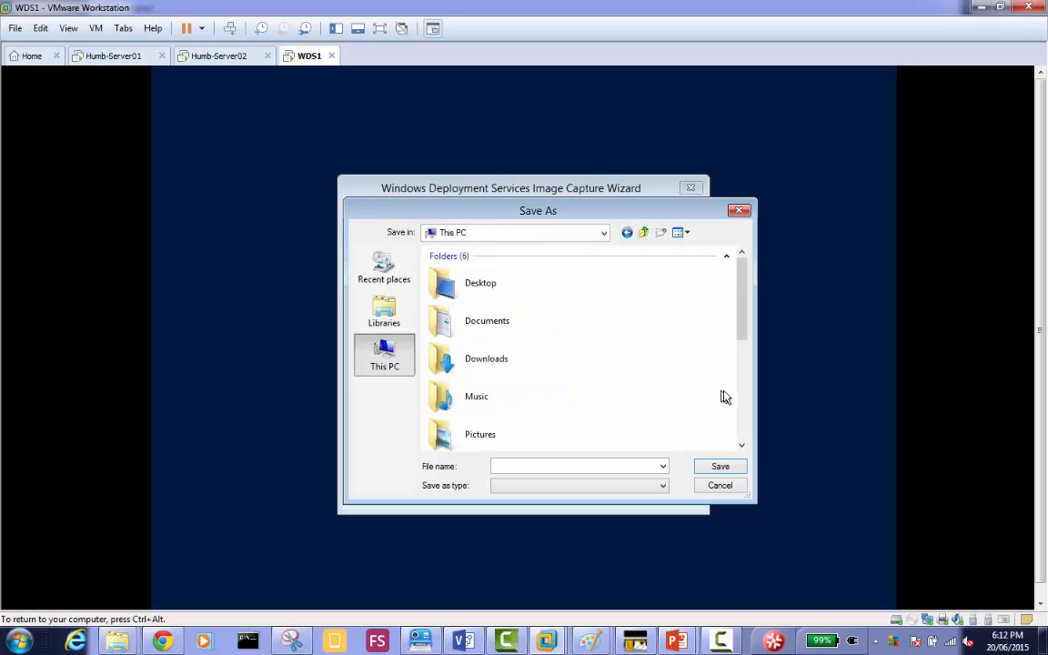
scroll(741, 407, down, 3)
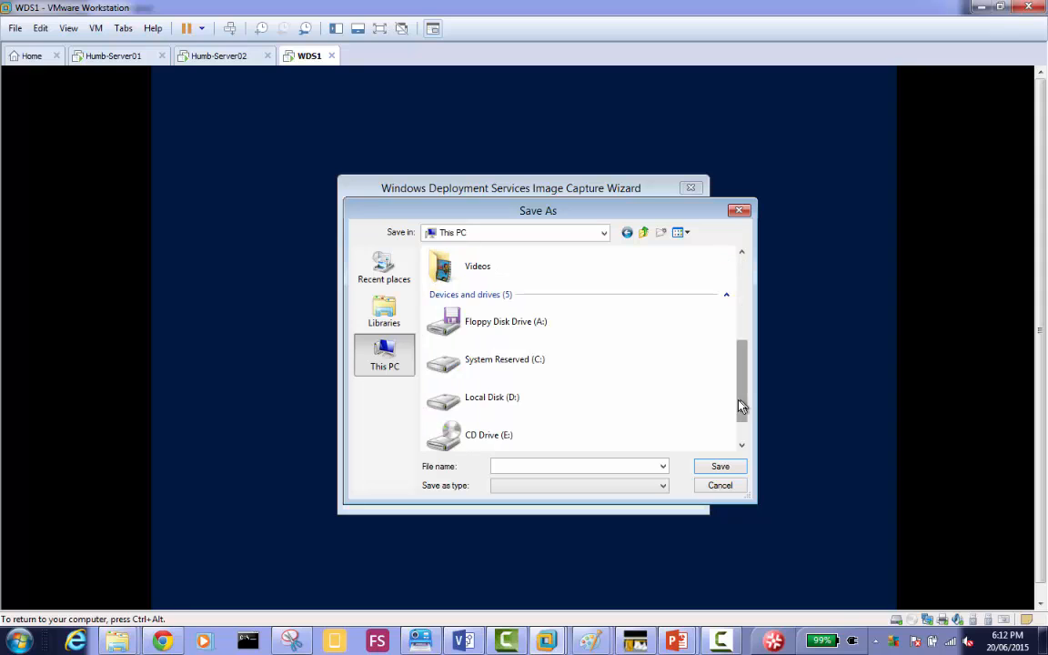
double_click(537, 400)
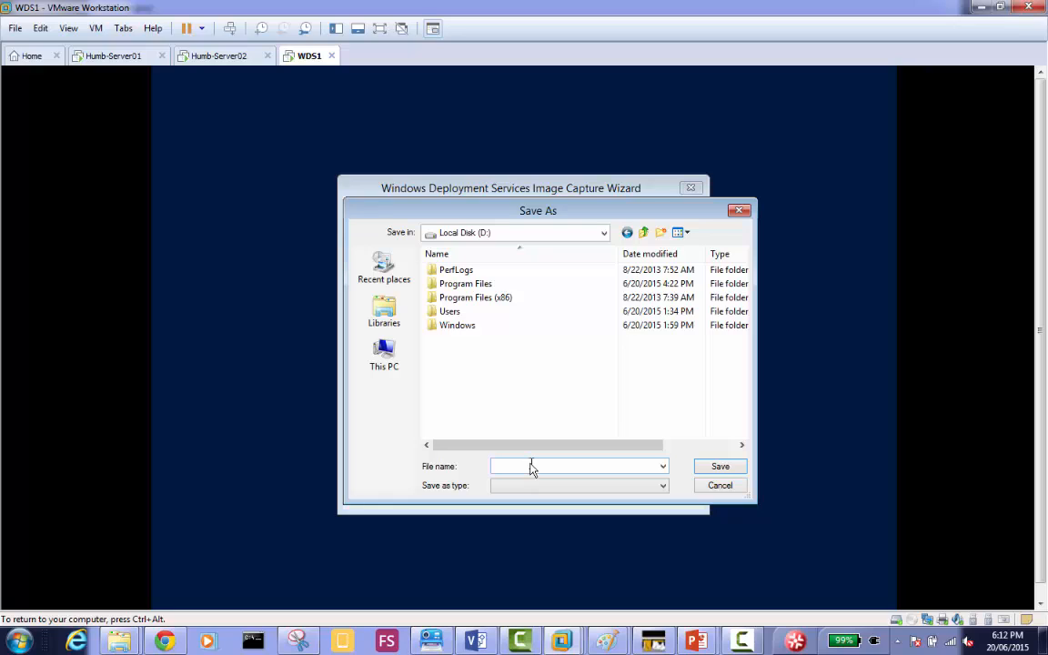
key(ctrl+v)
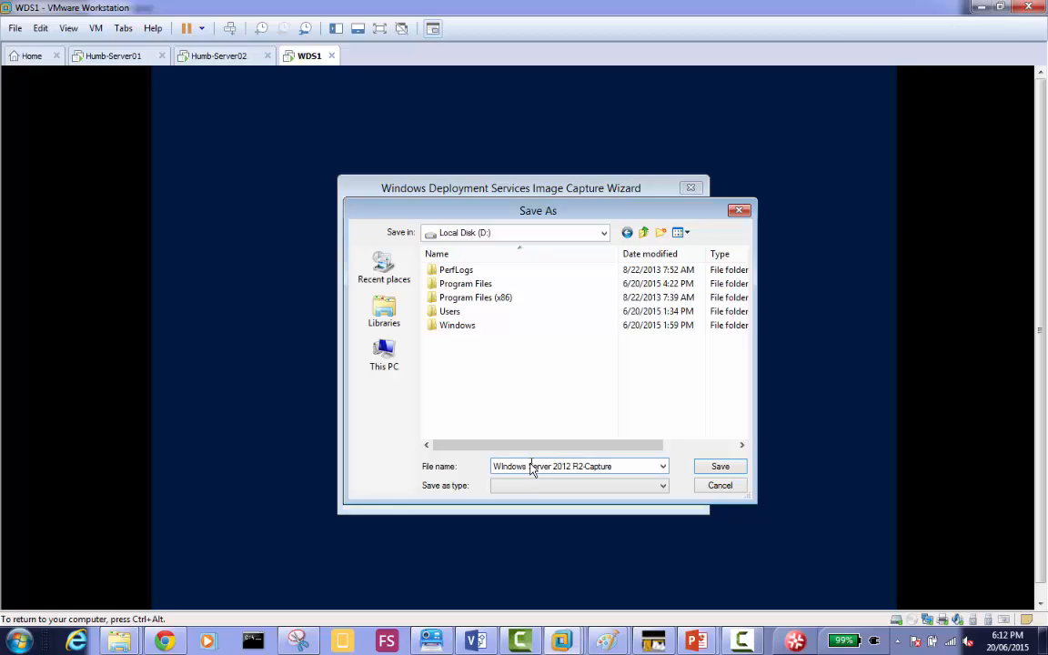
text(wim)
click(720, 468)
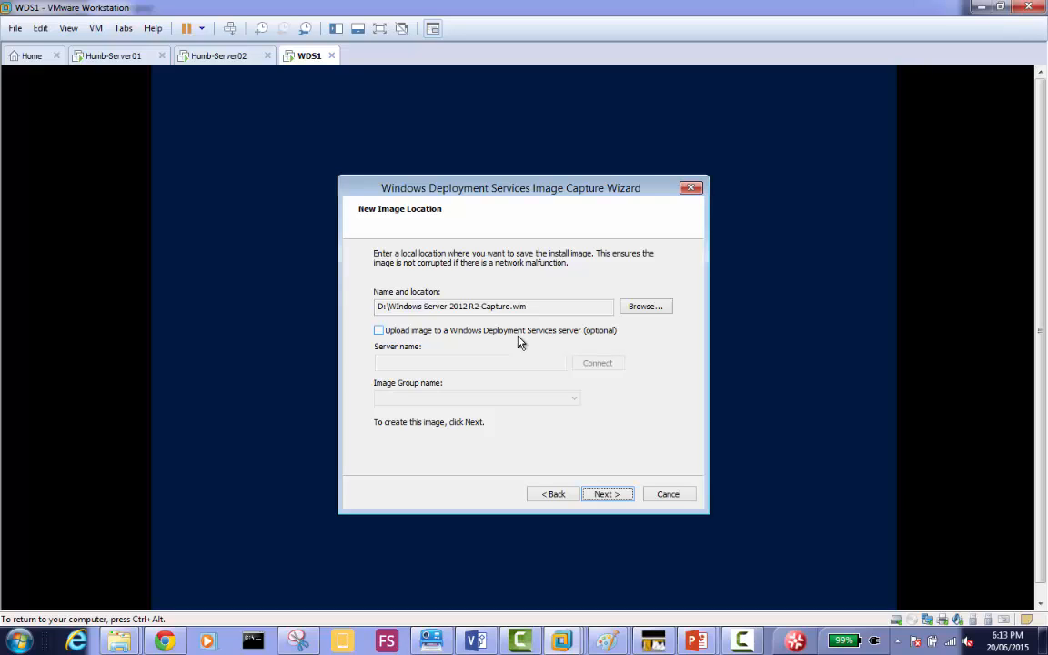
Enable uploading the image to a Windows Deployment Services server and reconfirm Local Disk (D:) as the save location.
click(468, 333)
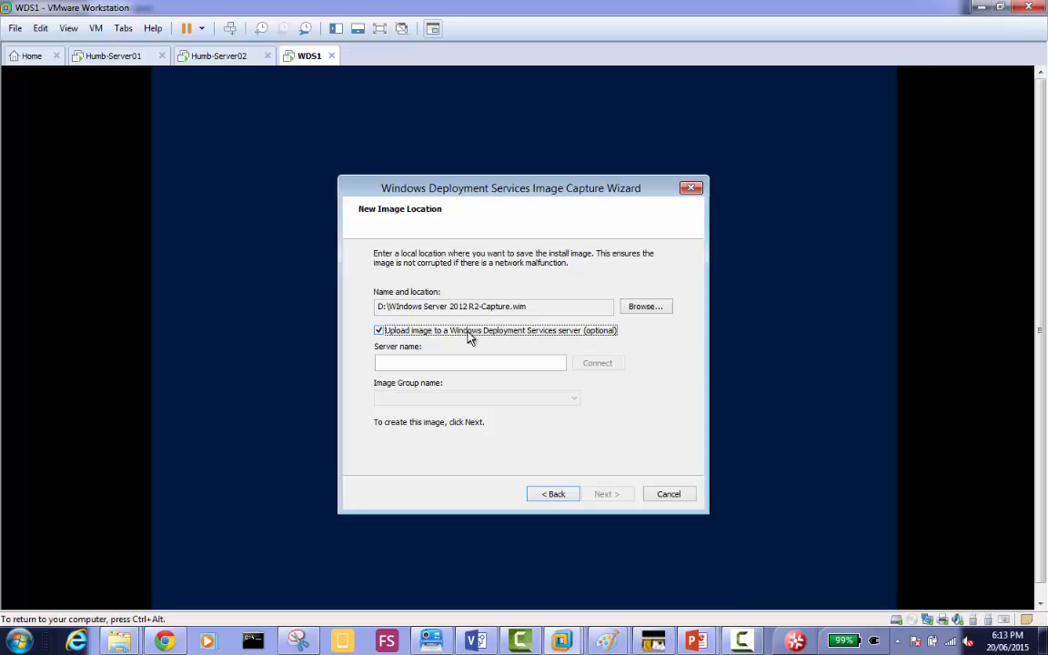
click(653, 307)
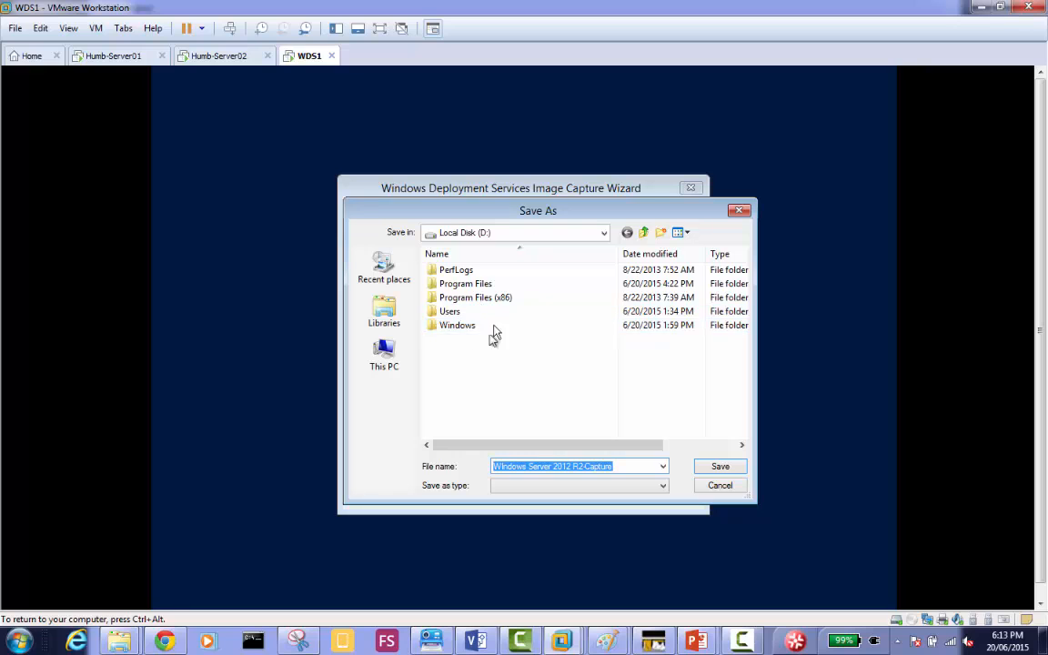
click(459, 232)
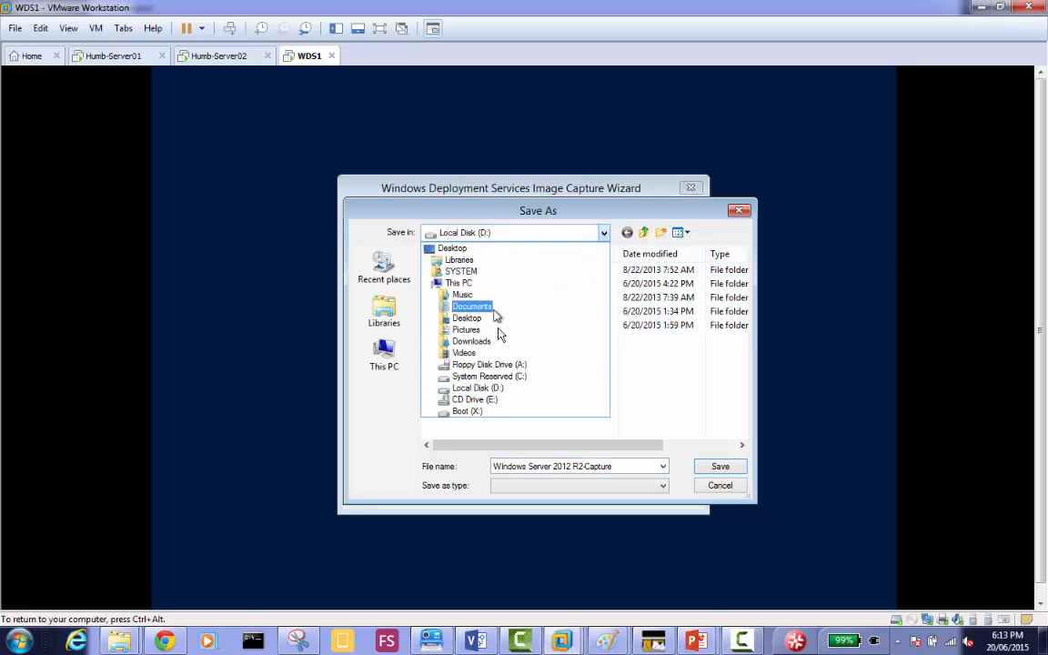
click(498, 396)
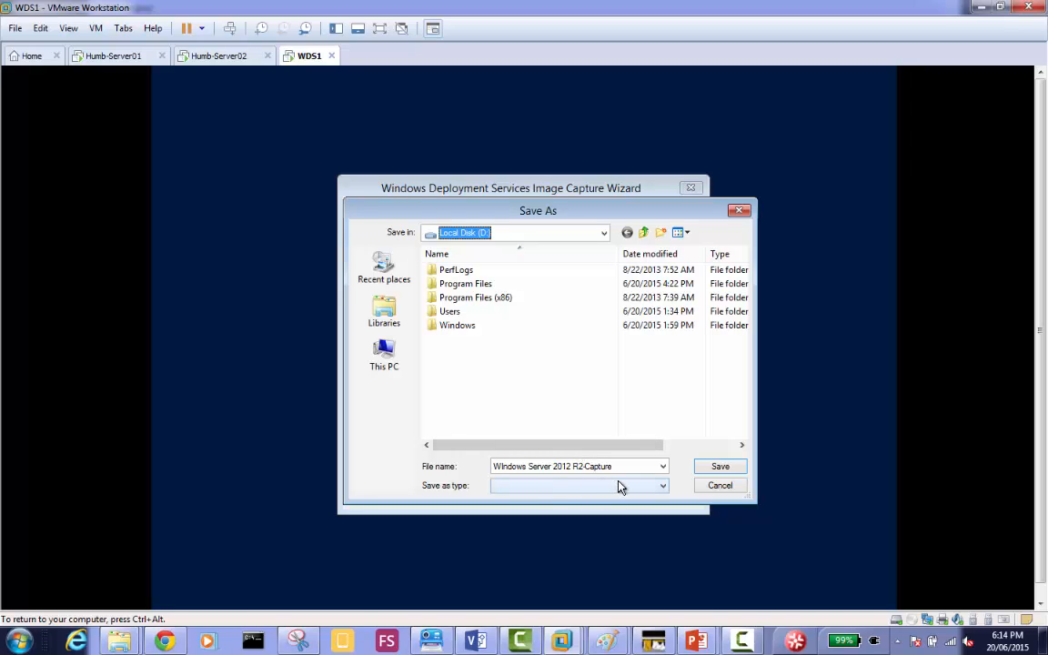
click(706, 468)
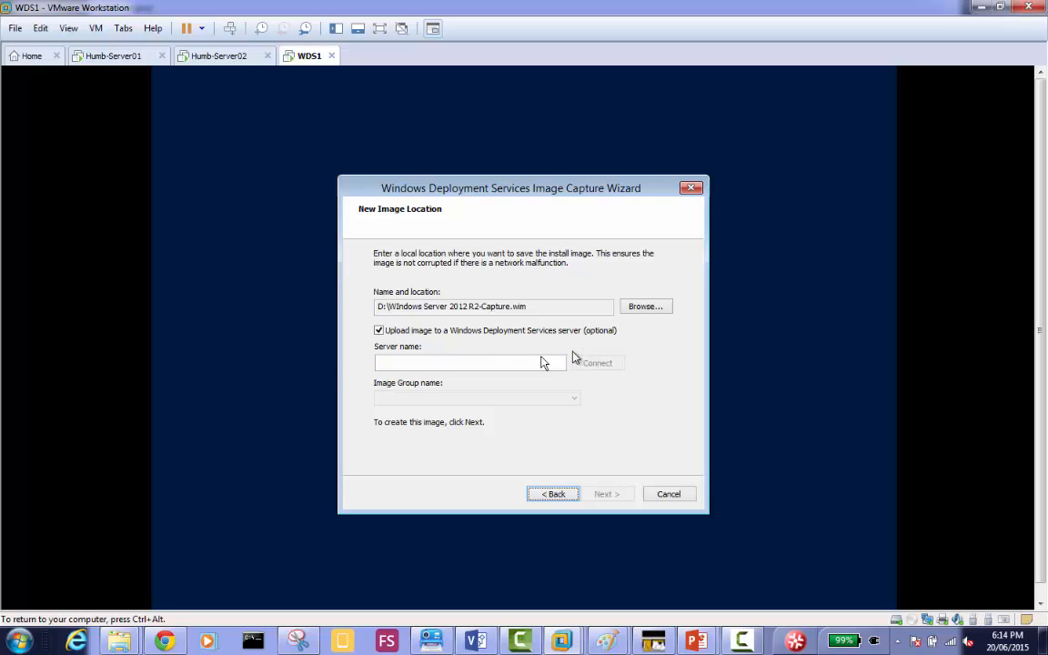
Enter Server01.mydomain.local as the upload server name and connect to it.
click(502, 363)
text(Sere)
key(BackSpace)
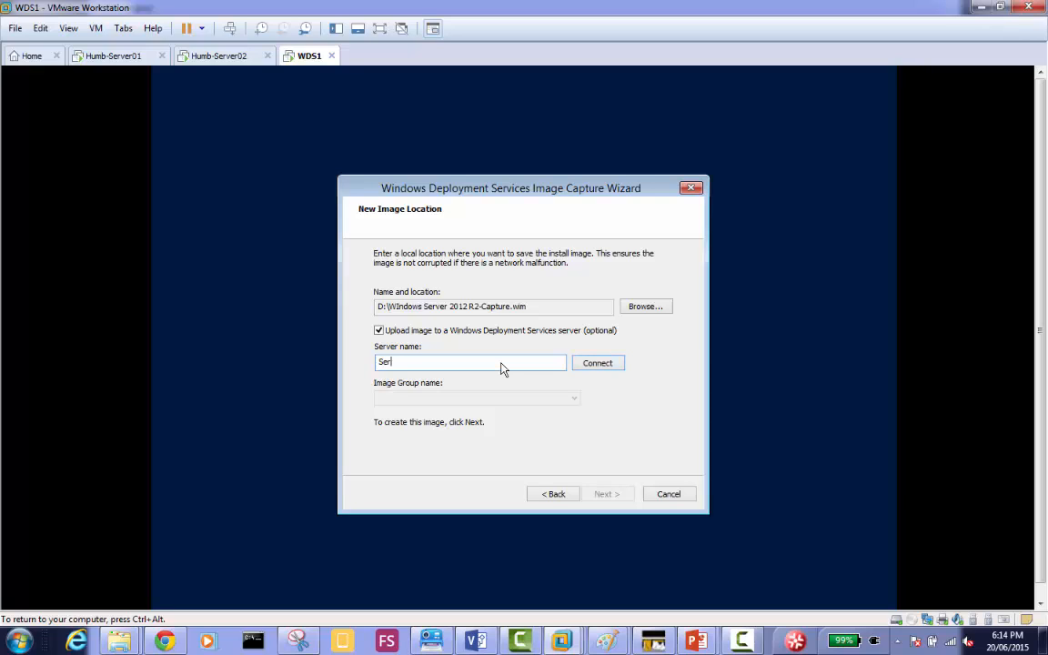
text(ver01.mydomain.local)
click(618, 363)
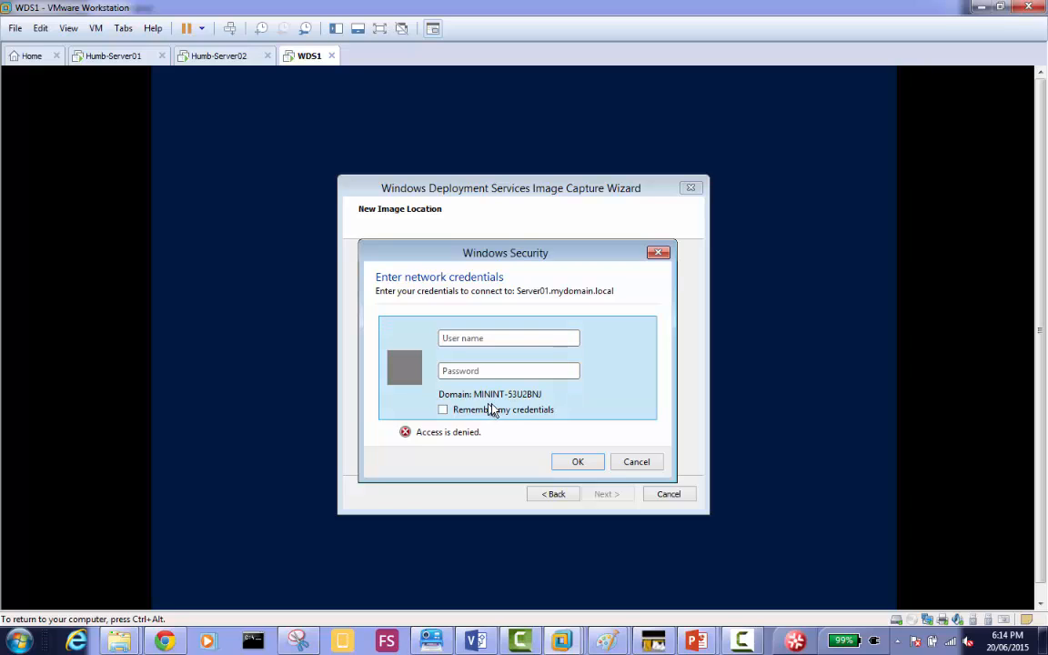
Authenticate to the deployment server with the user name mydomain\admin1 and the account password.
text(mydo)
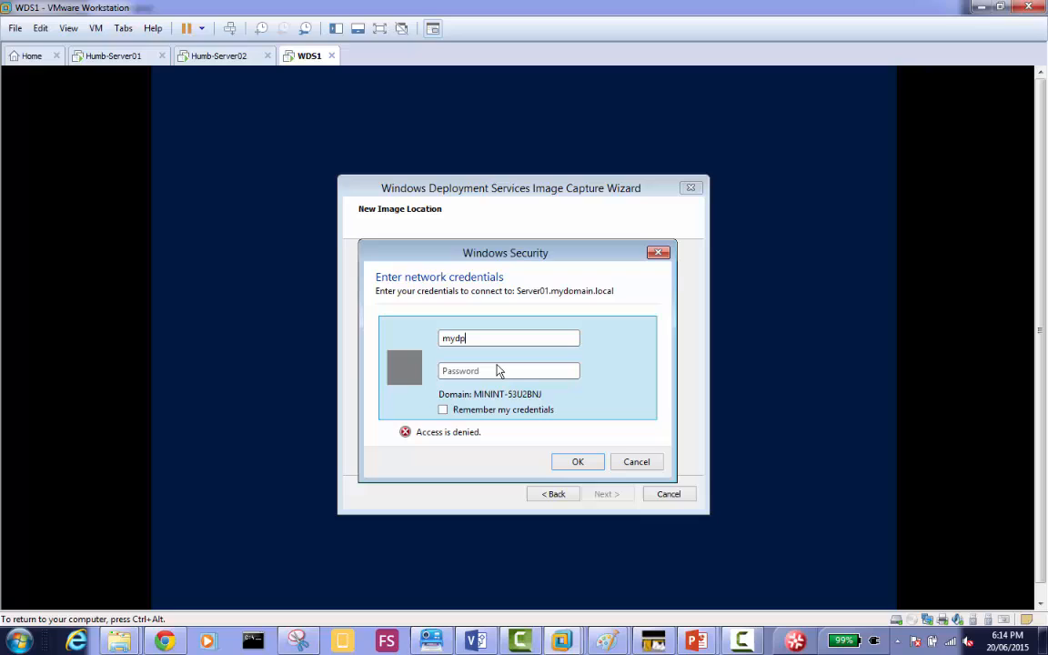
key(BackSpace)
text(omain\admin)
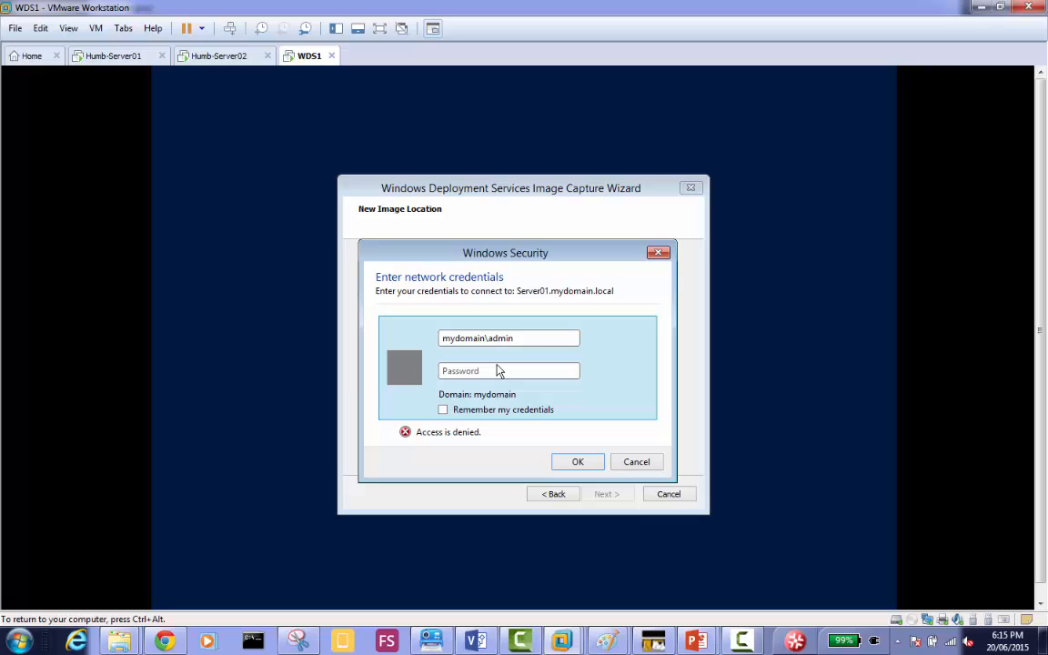
text(1)
key(Tab)
text(P@ssw0r)
key(BackSpace)
key(BackSpace)
key(BackSpace)
key(BackSpace)
key(BackSpace)
key(BackSpace)
key(BackSpace)
text(P@ssw0rd1)
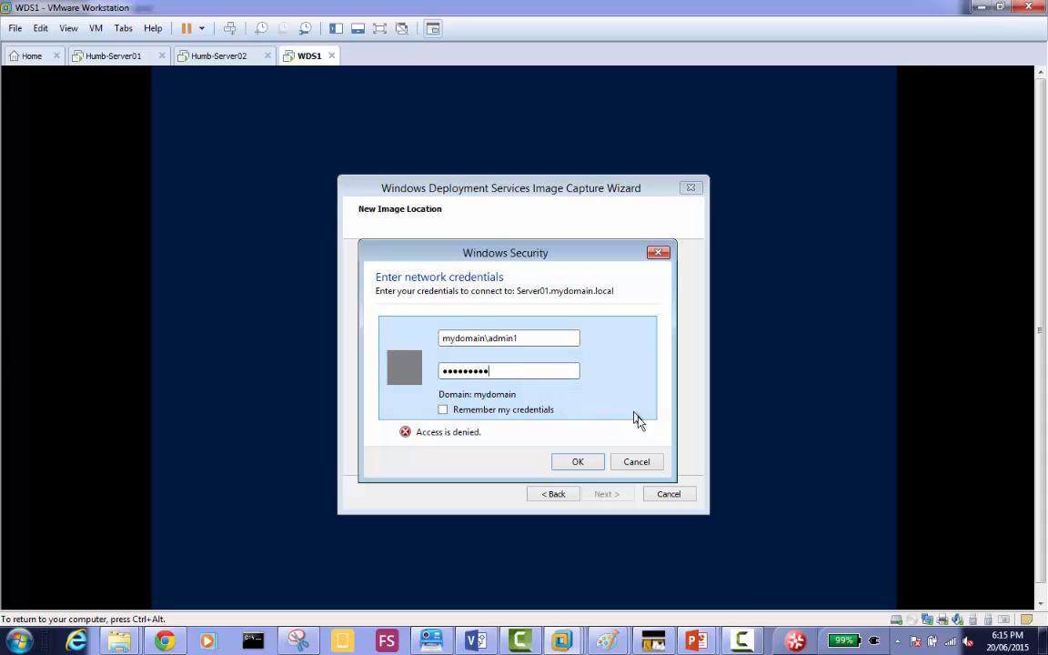
click(592, 461)
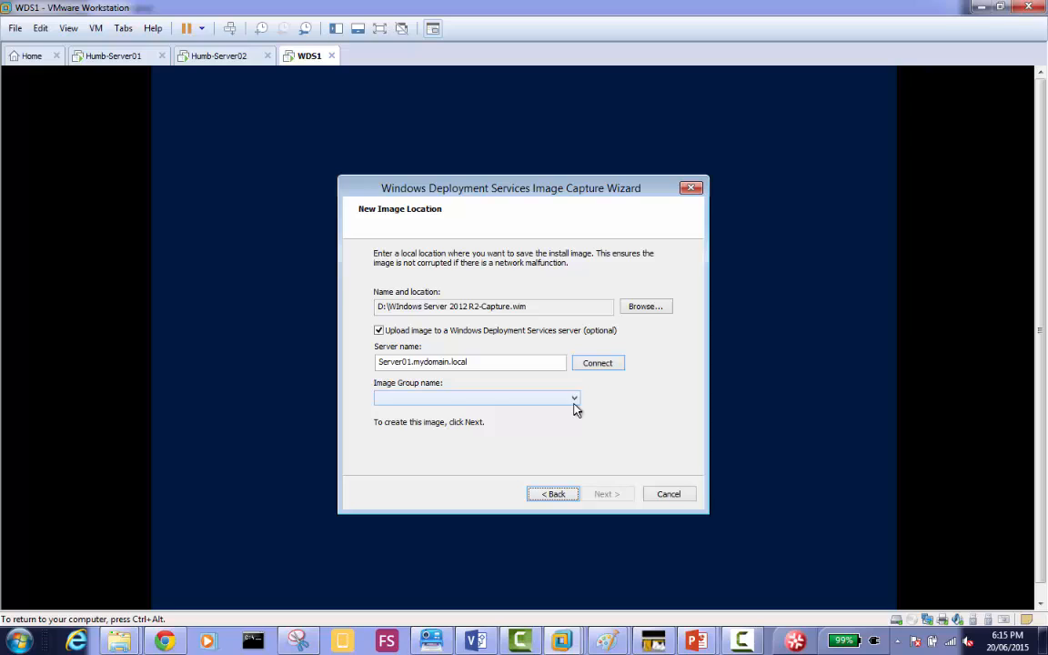
Choose Toronto Machines as the image group and start capturing the image.
click(574, 407)
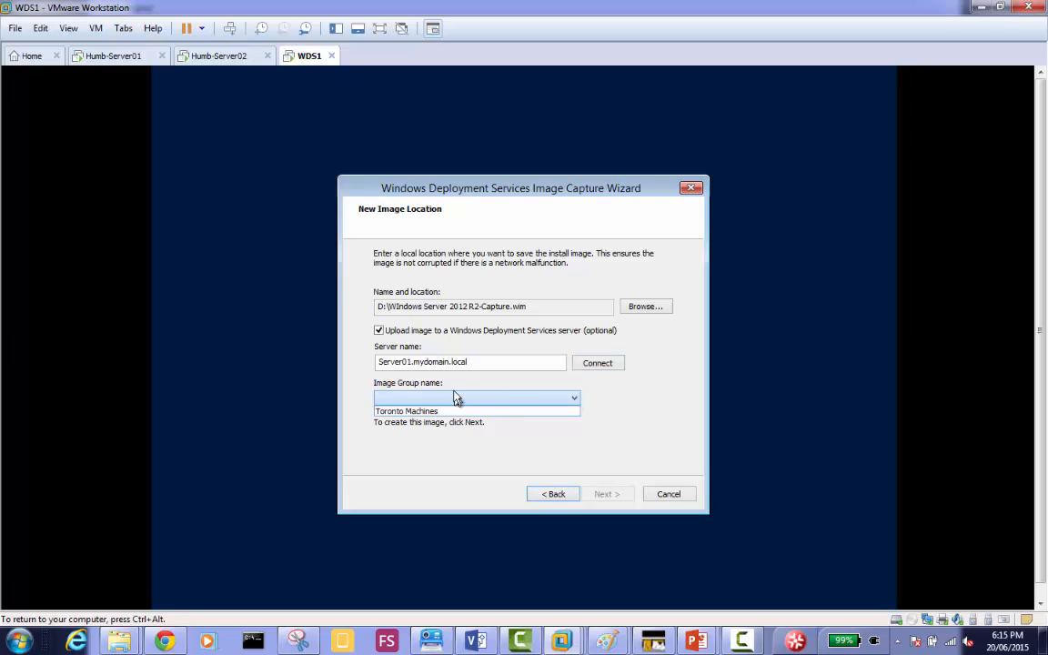
click(575, 399)
click(576, 400)
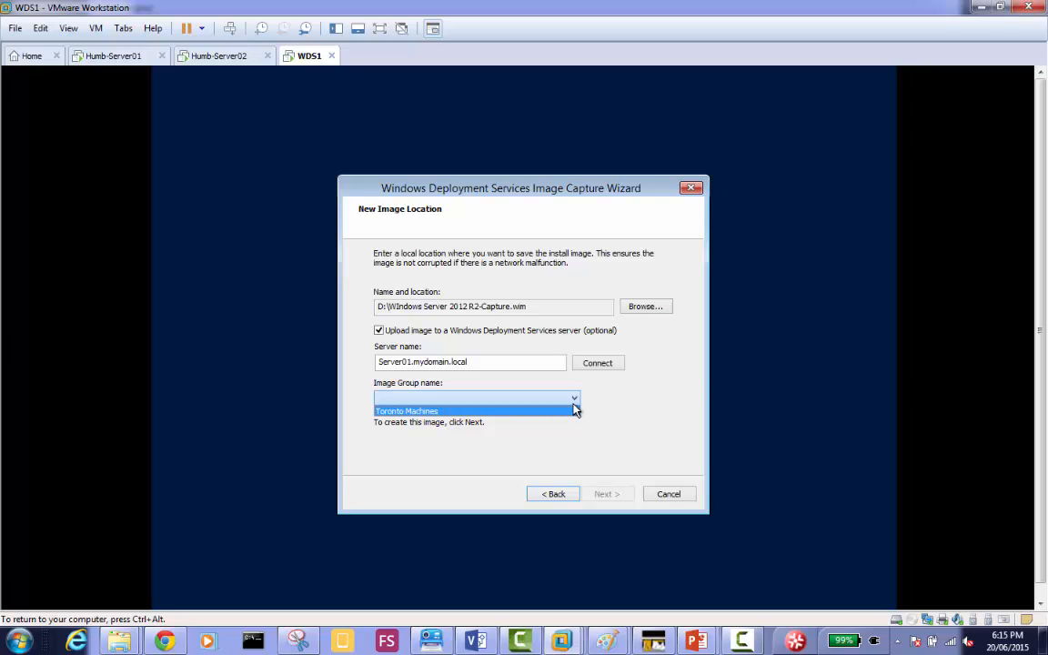
click(572, 404)
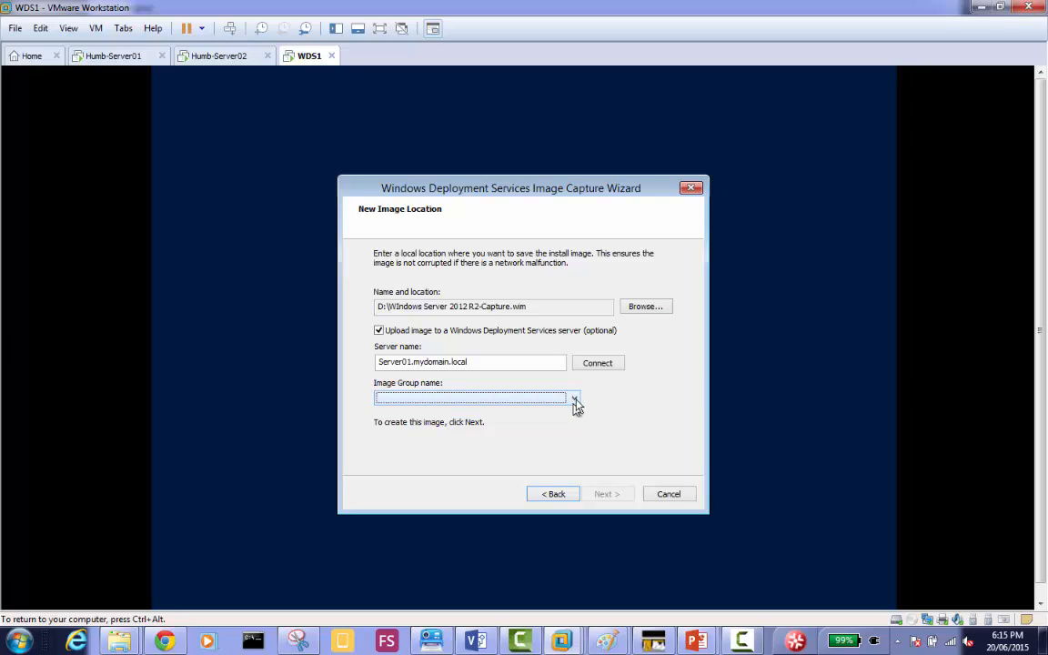
click(575, 398)
click(519, 411)
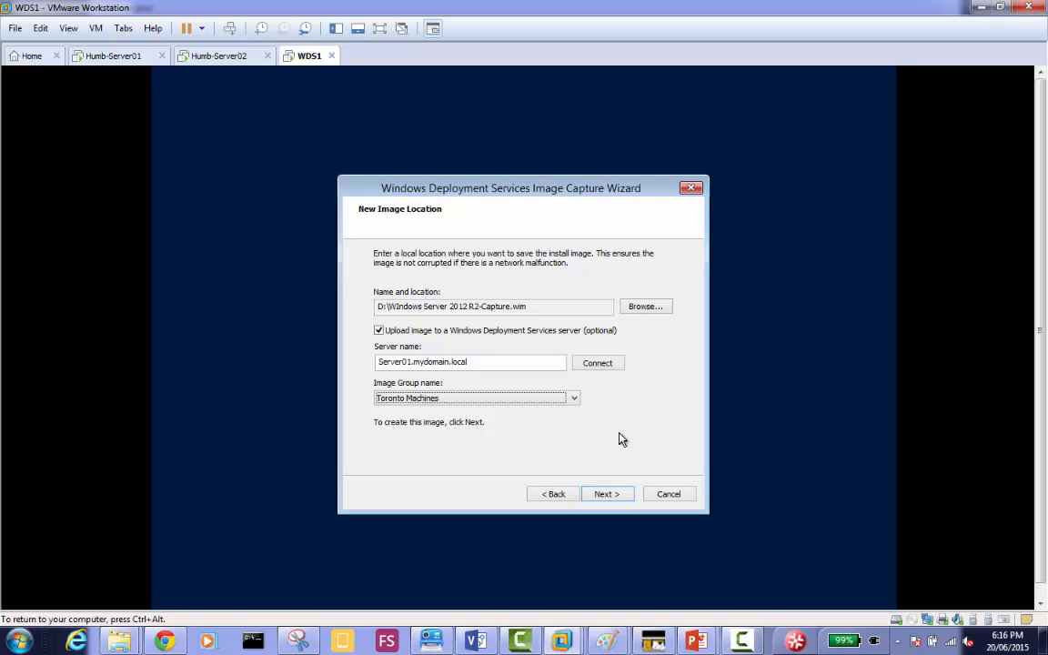
click(605, 494)
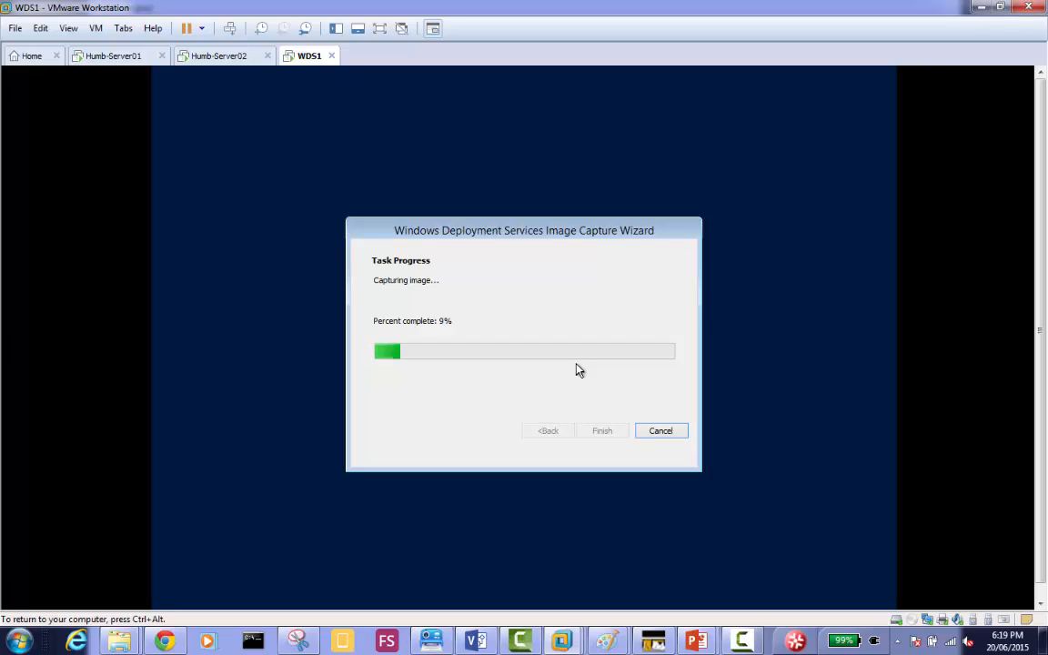
Finish the Image Capture Wizard on WDS1 once the capture is complete.
click(743, 630)
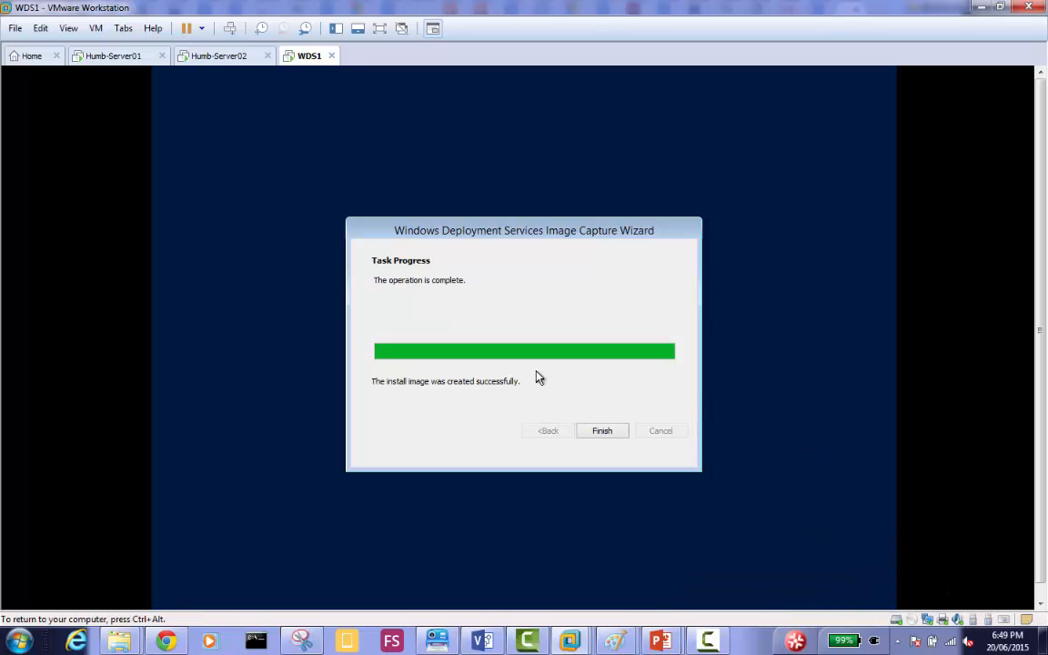
click(603, 432)
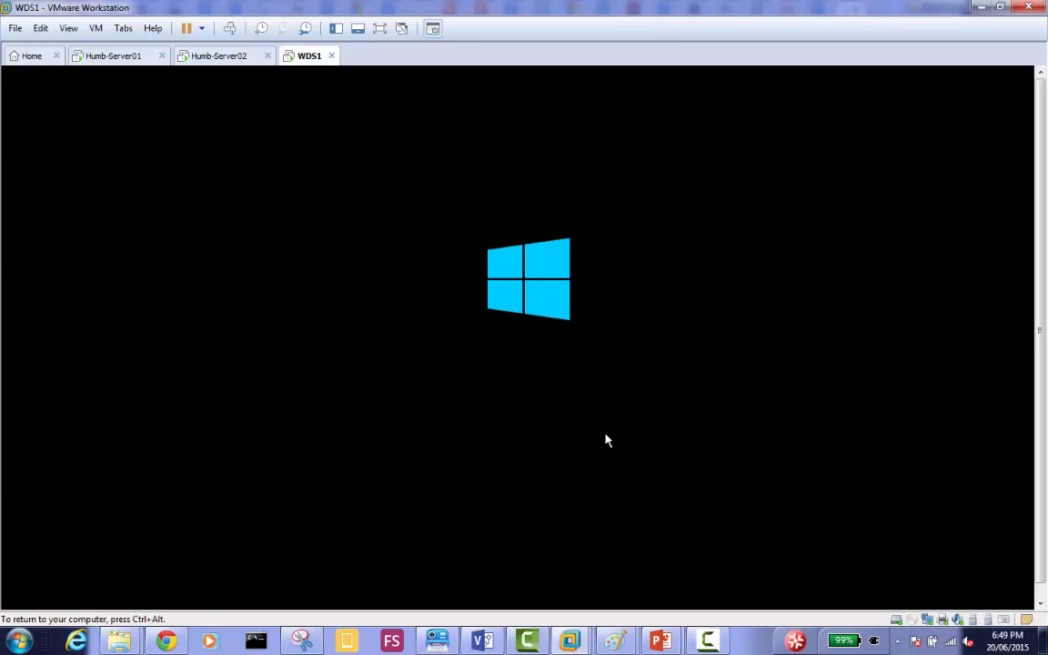
click(712, 642)
click(981, 574)
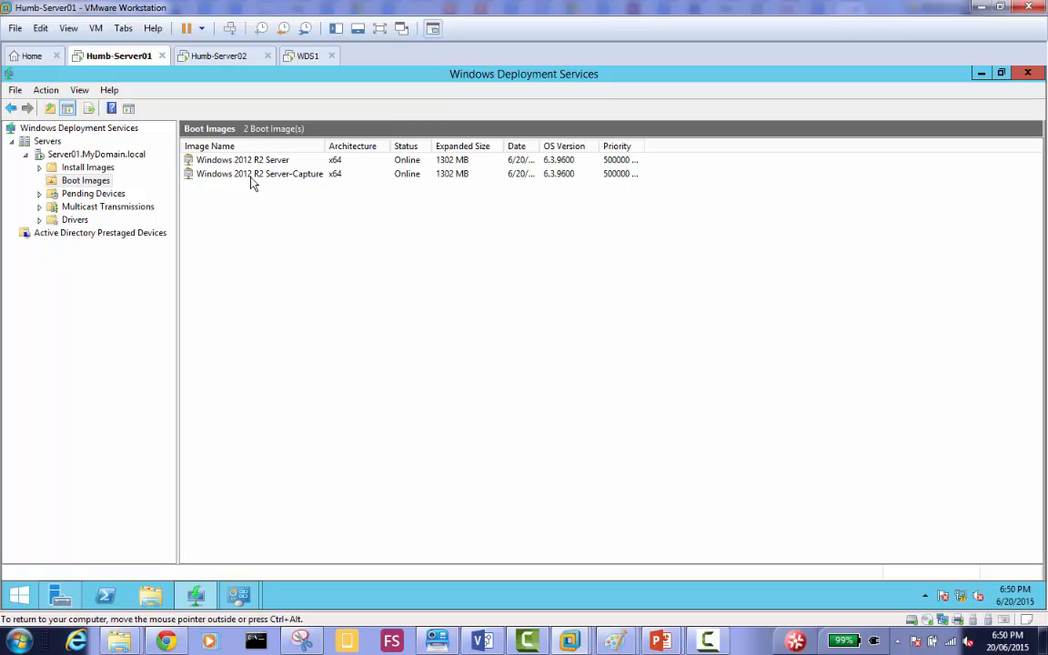
Check on Humb-Server01 that the captured WIM file is stored in C:\RemoteInstall\Images\Toronto Machines.
click(252, 178)
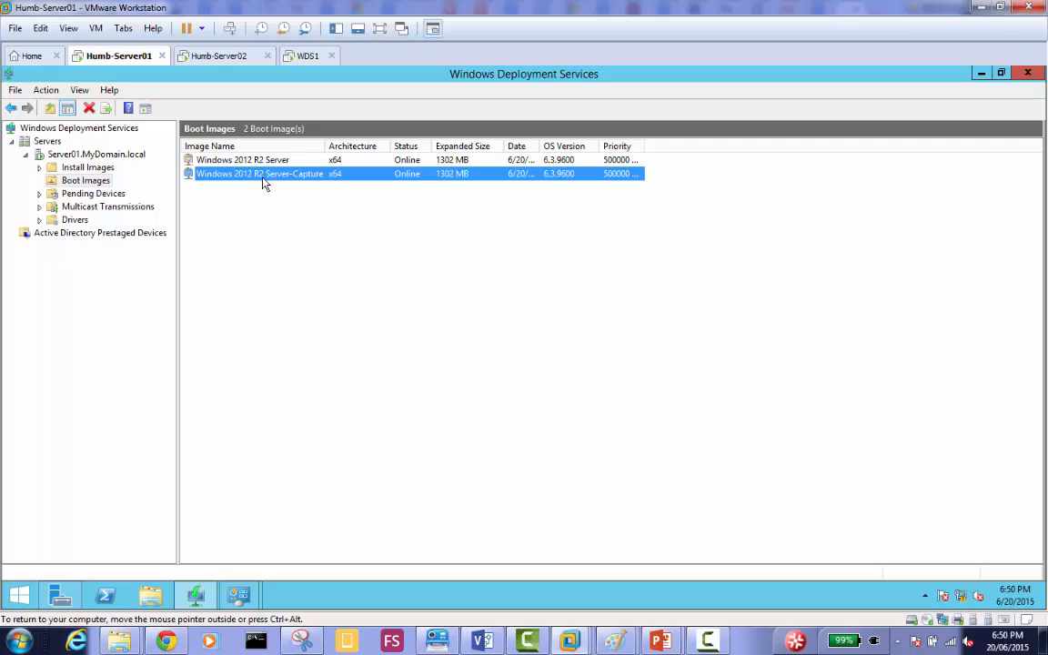
click(150, 596)
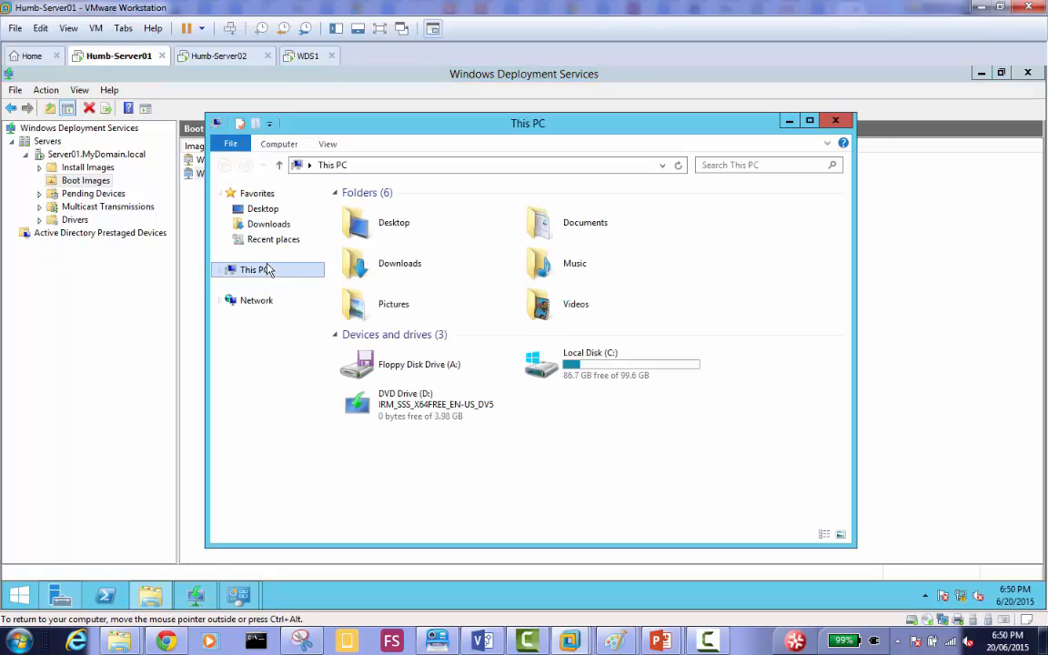
double_click(572, 368)
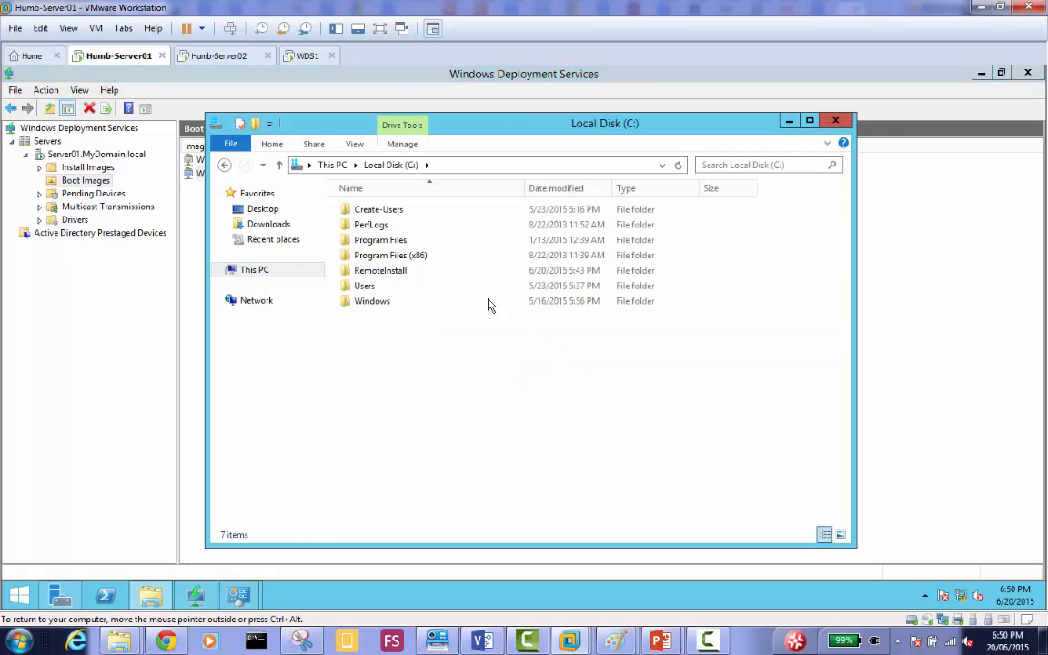
double_click(396, 273)
double_click(372, 229)
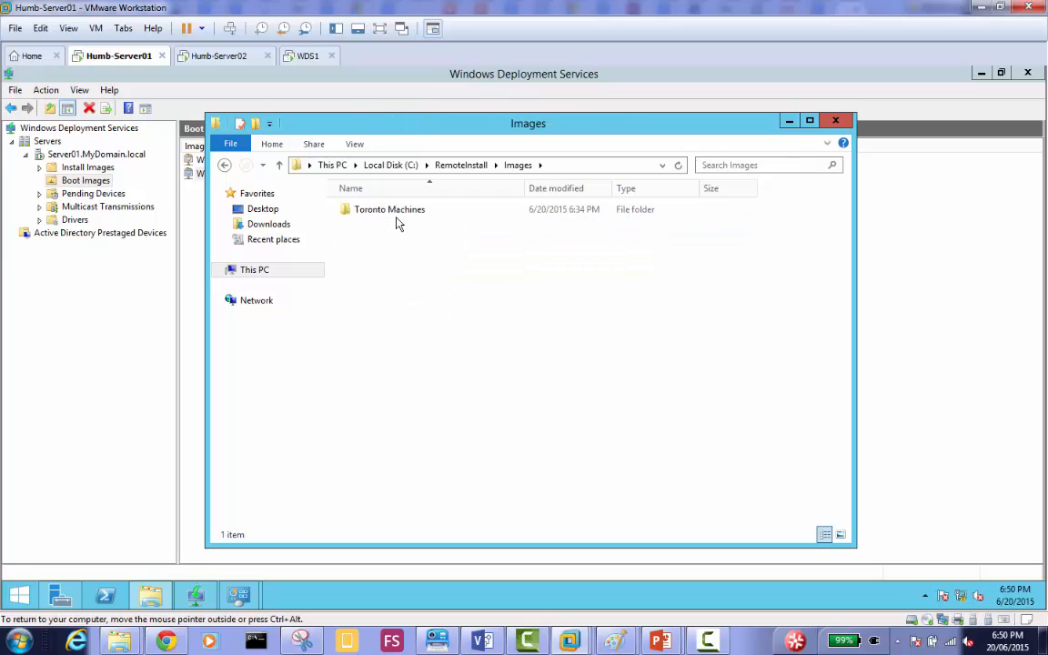
double_click(387, 214)
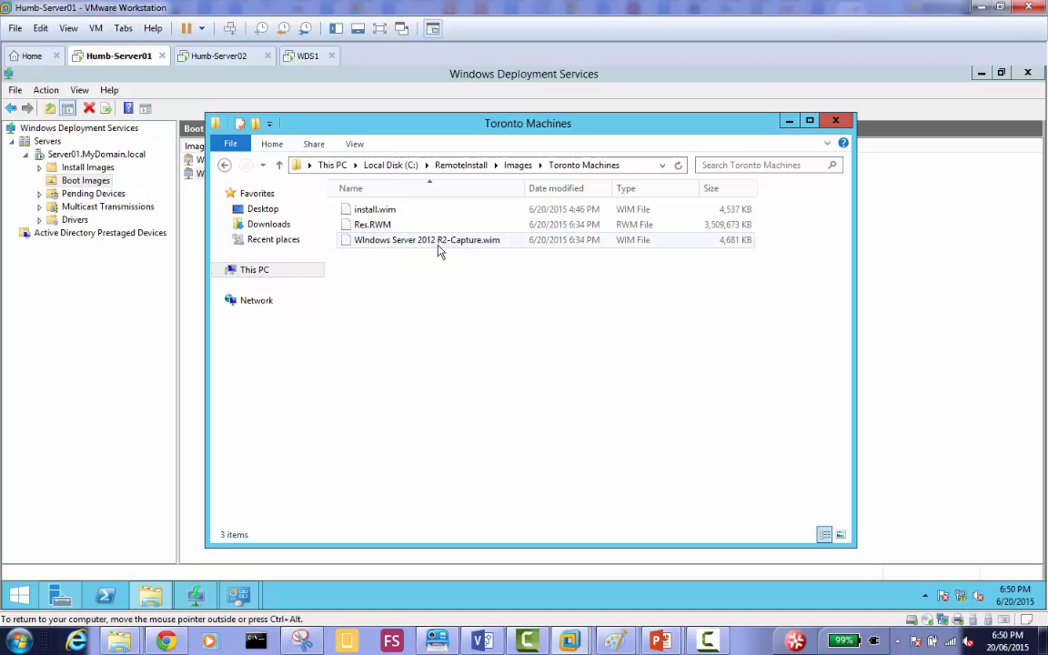
click(390, 165)
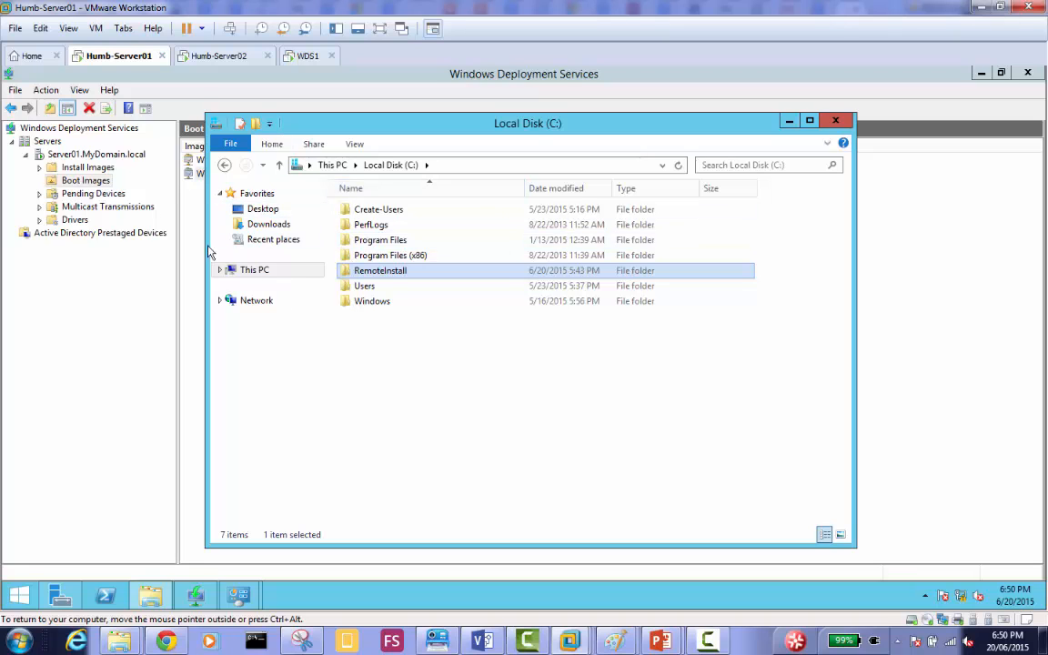
Examine the full names of the install images in the Toronto Machines group and the available options for Install Images.
click(86, 167)
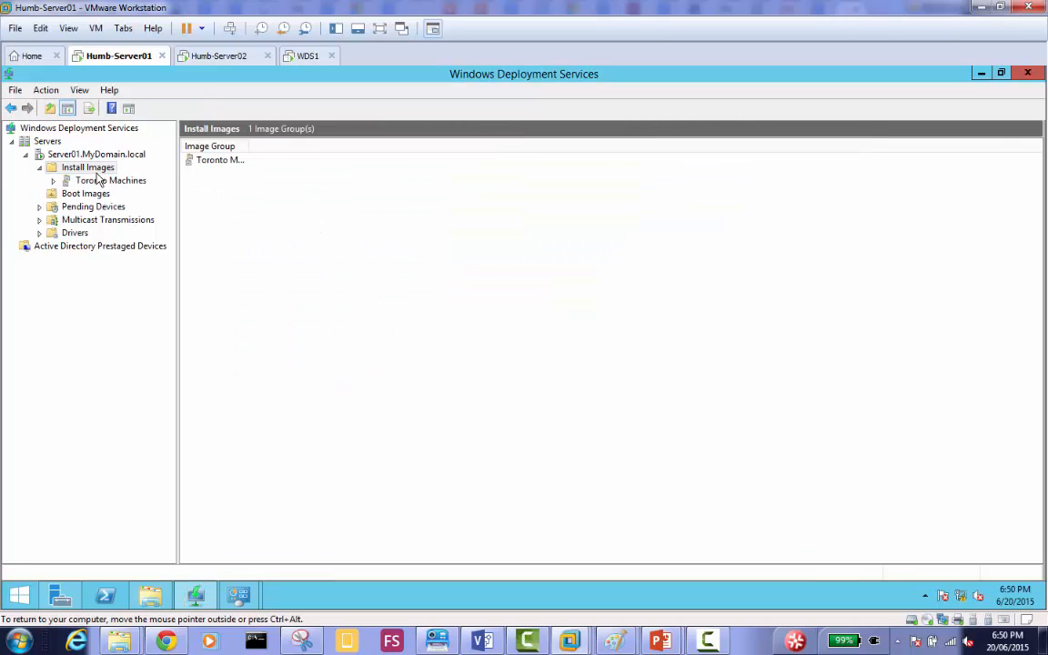
click(100, 180)
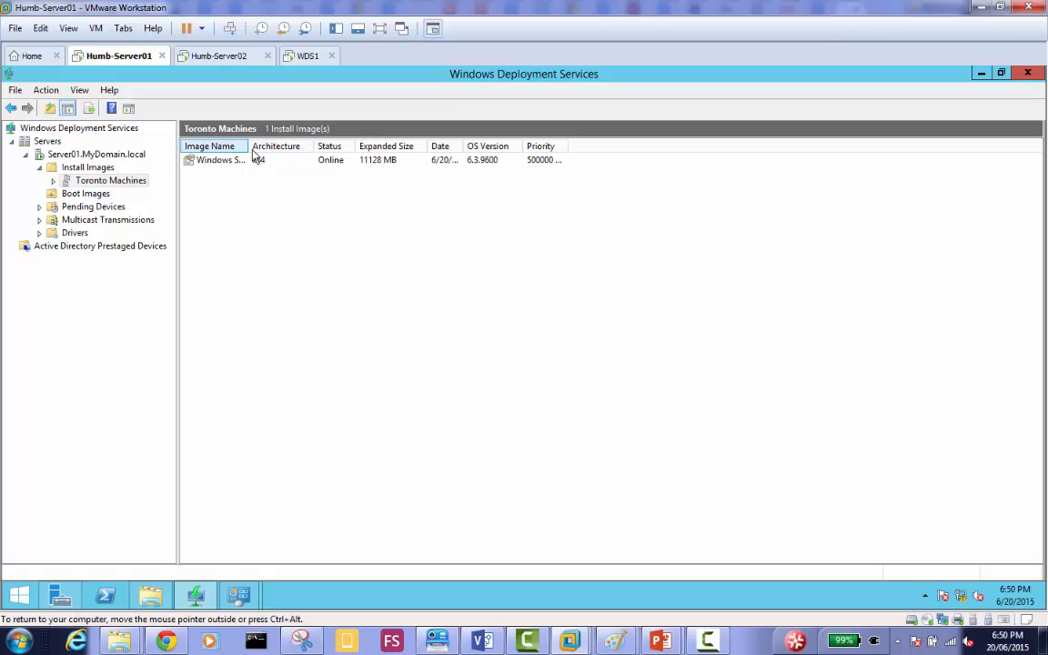
double_click(251, 149)
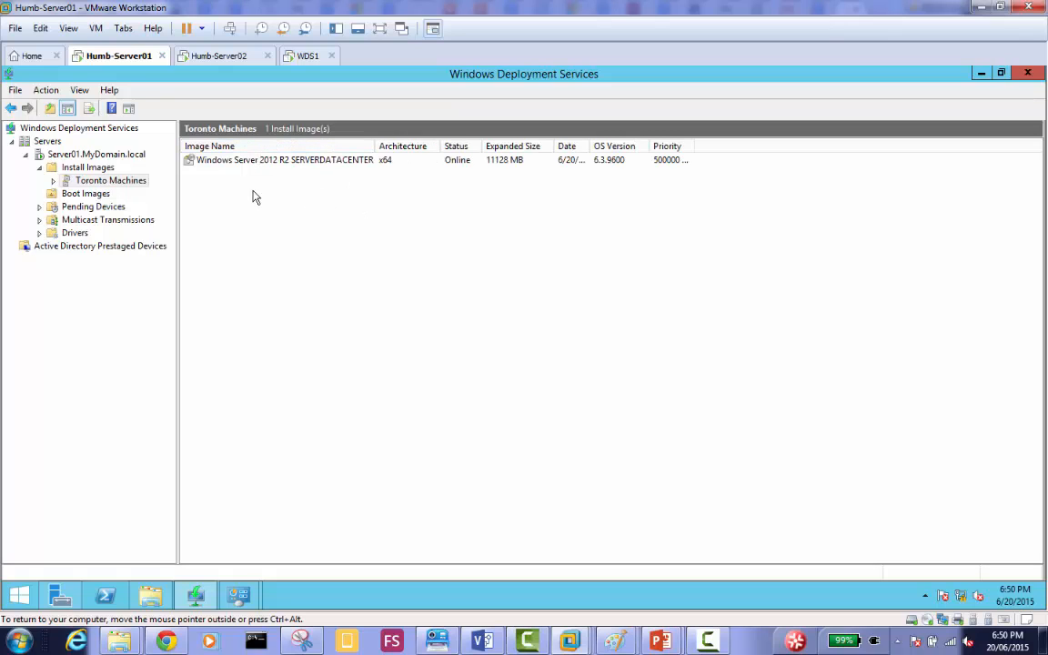
right_click(94, 169)
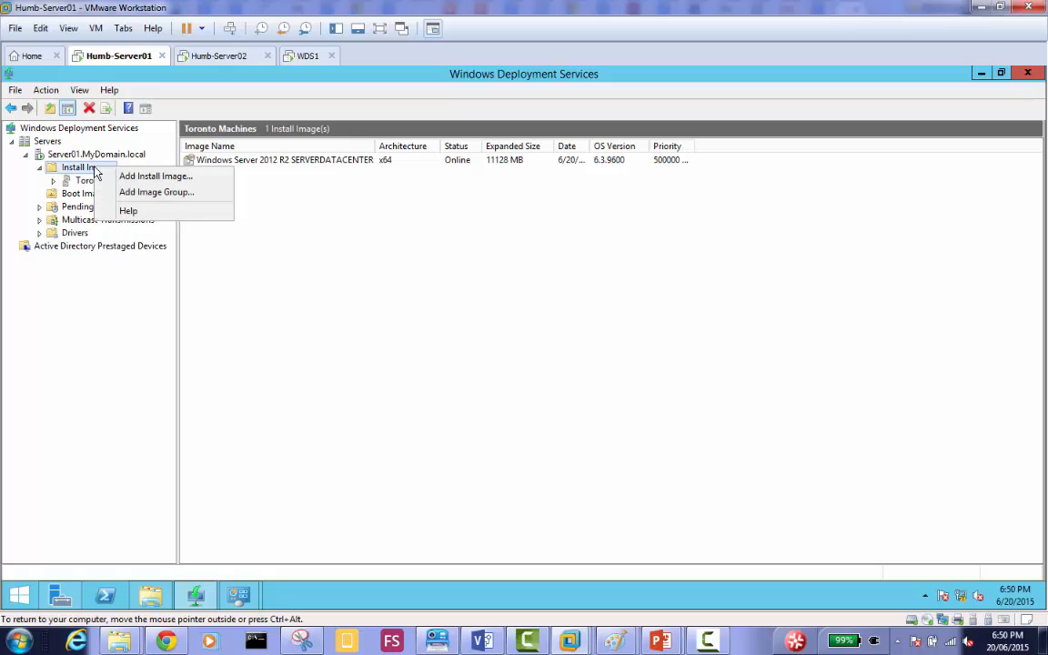
click(320, 200)
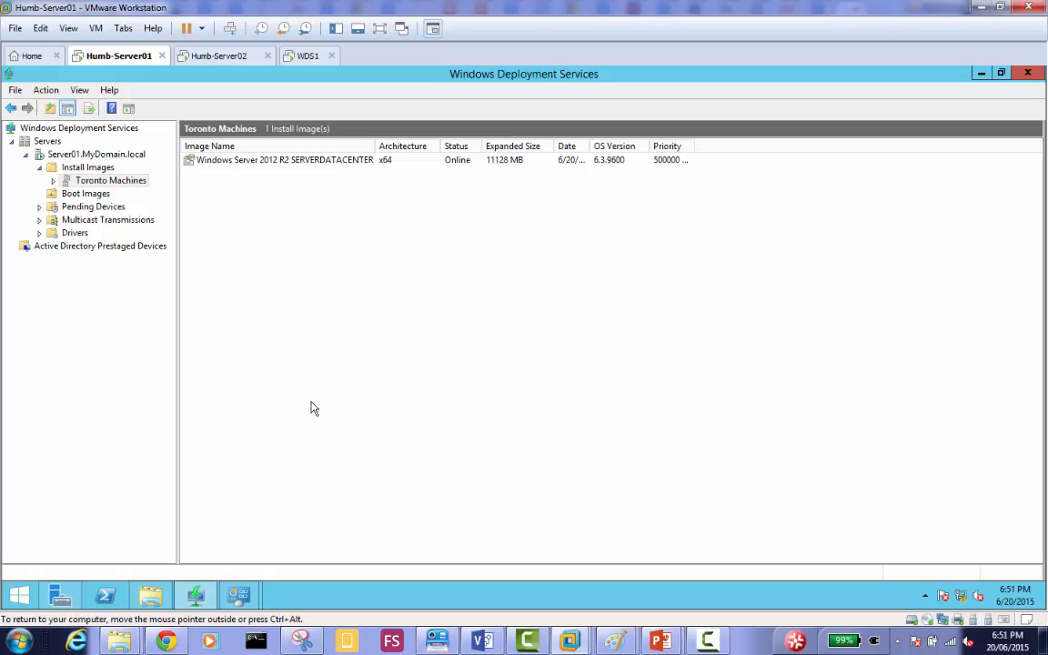
Switch to the WDS1 machine, keep the United States regional settings and accept the Windows Server license terms.
click(303, 58)
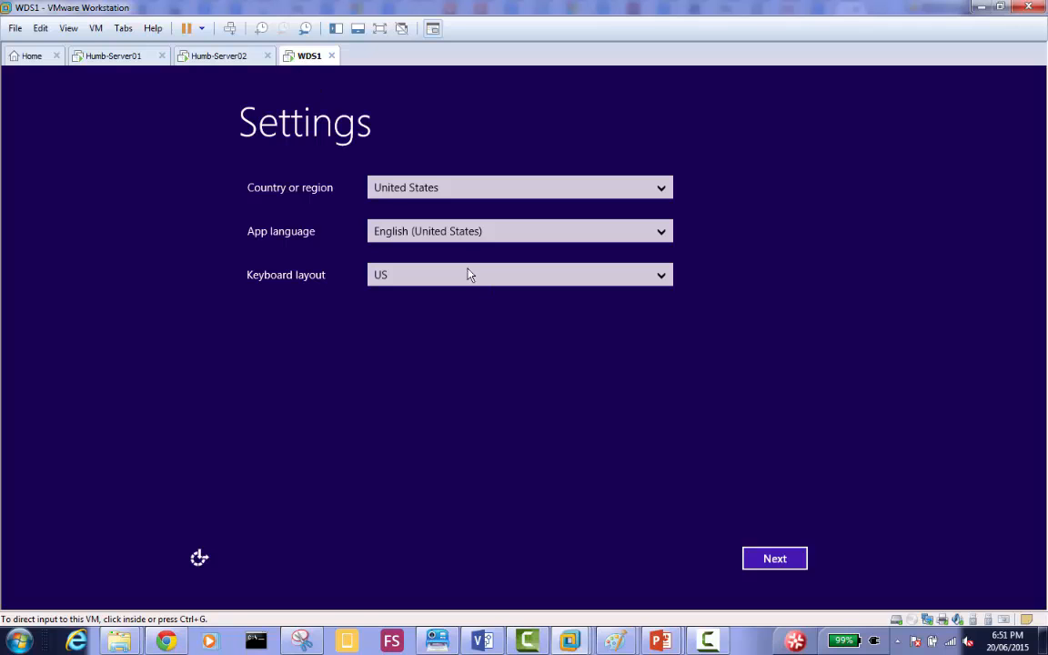
click(775, 560)
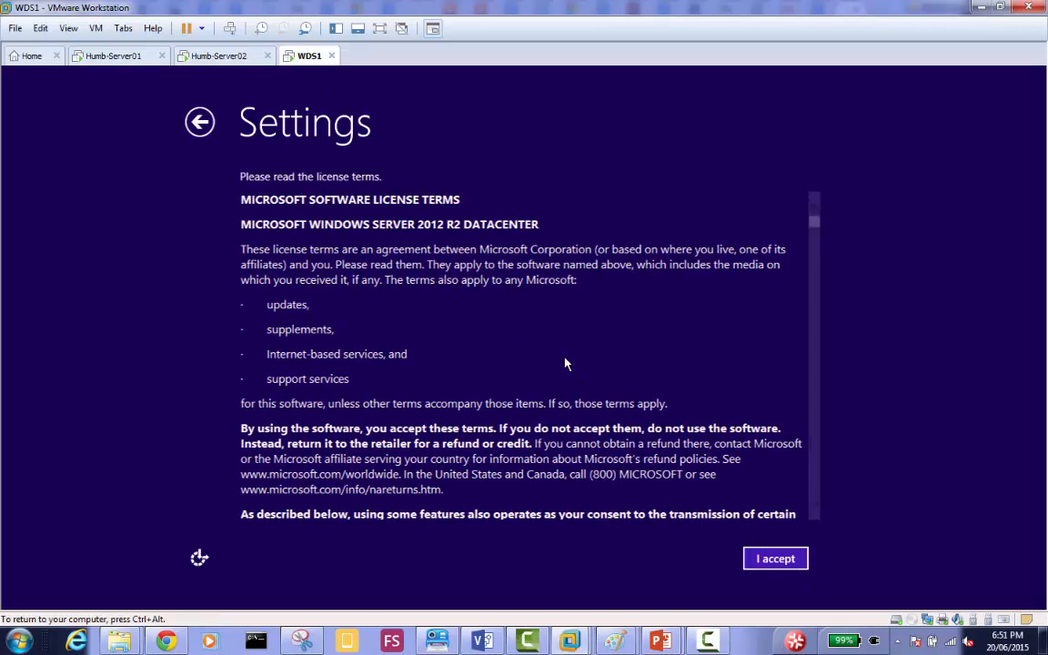
click(773, 558)
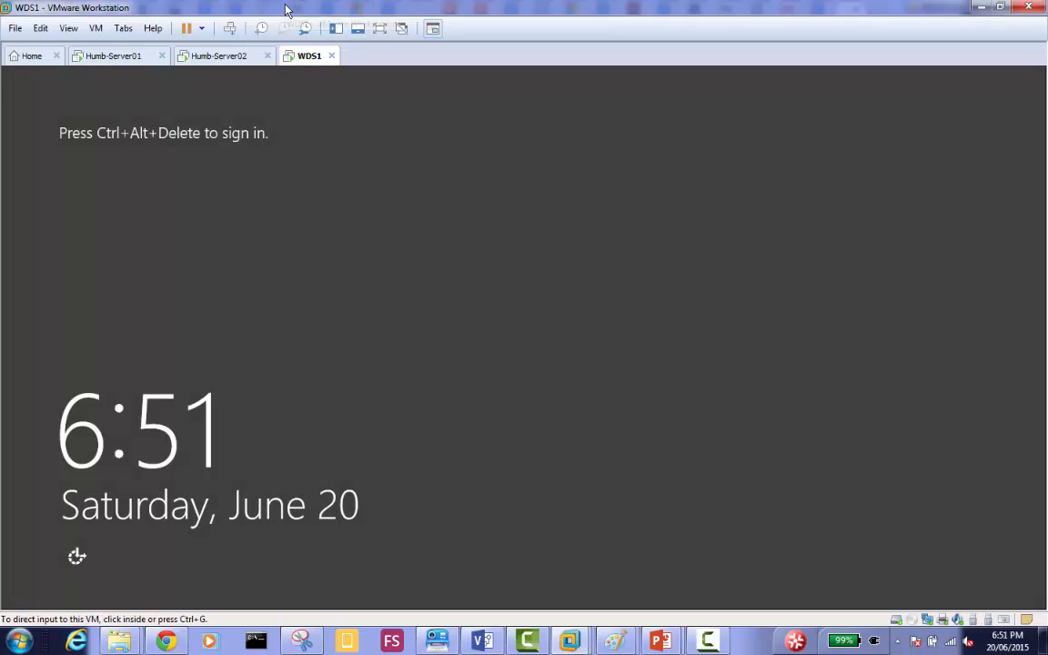
Sign in to WDS1 as Administrator with the account password.
click(230, 30)
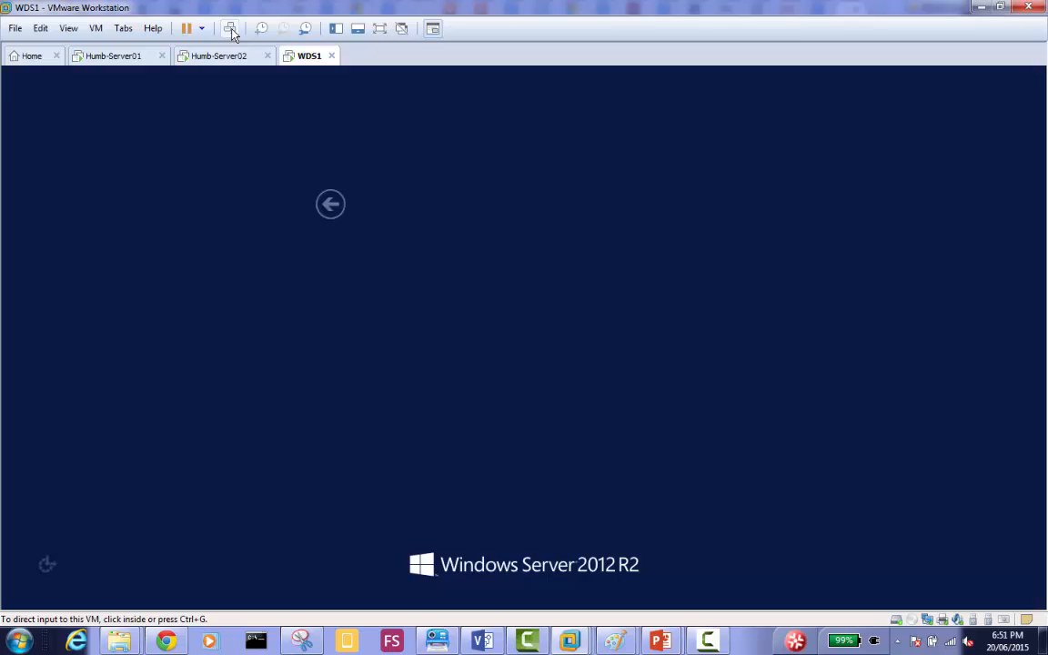
click(585, 236)
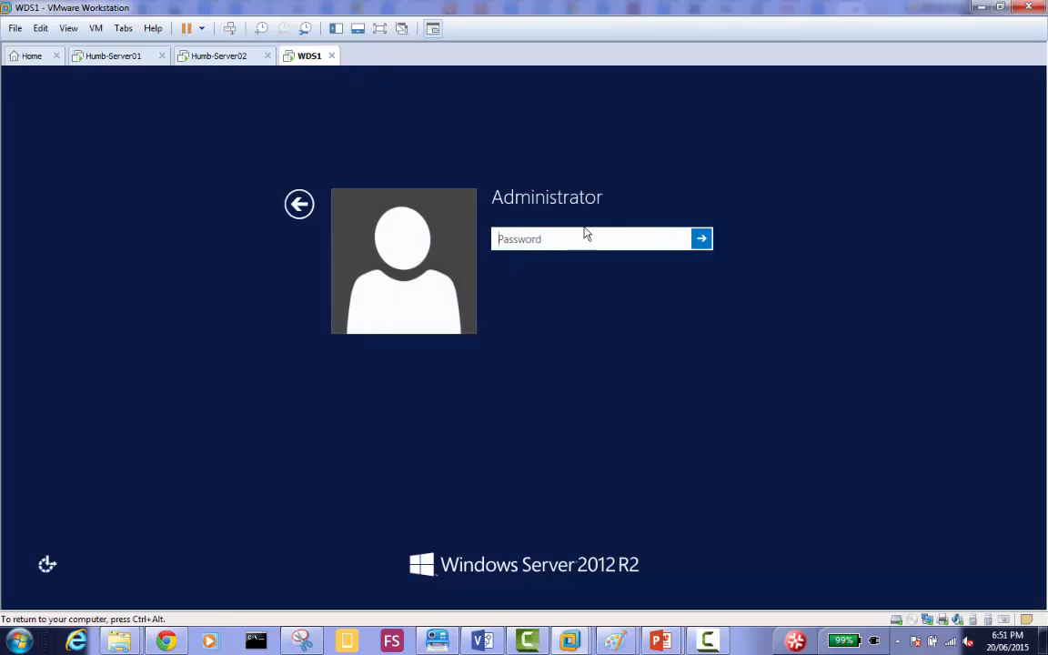
text(*********)
key(Return)
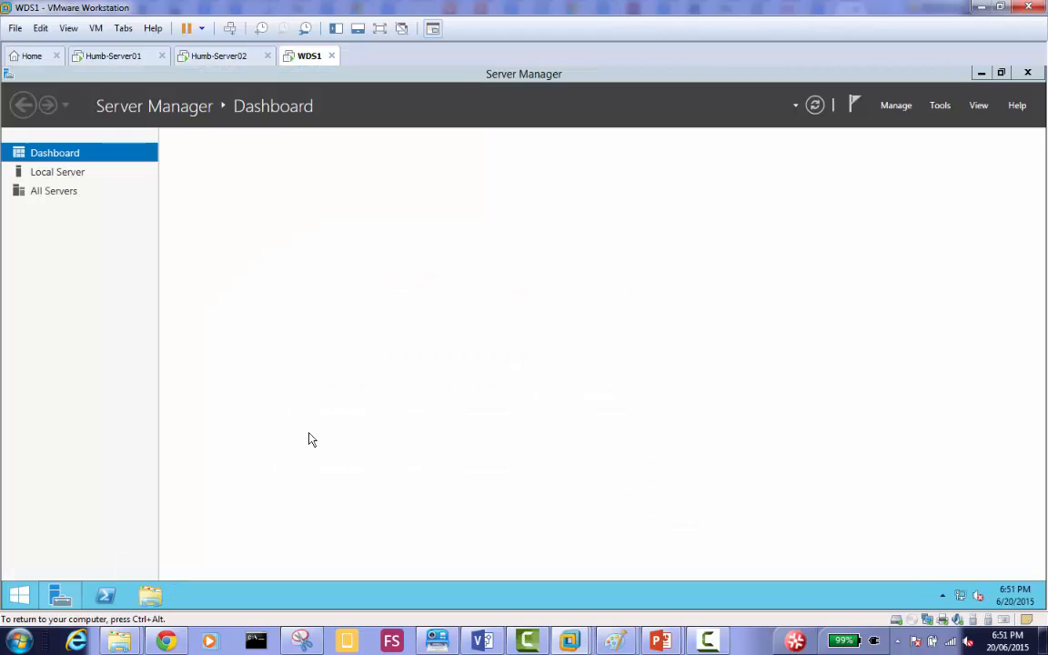
Copy the captured file WIndows Server 2012 R2-Capture.wim from Local Disk (C:) on WDS1.
click(150, 595)
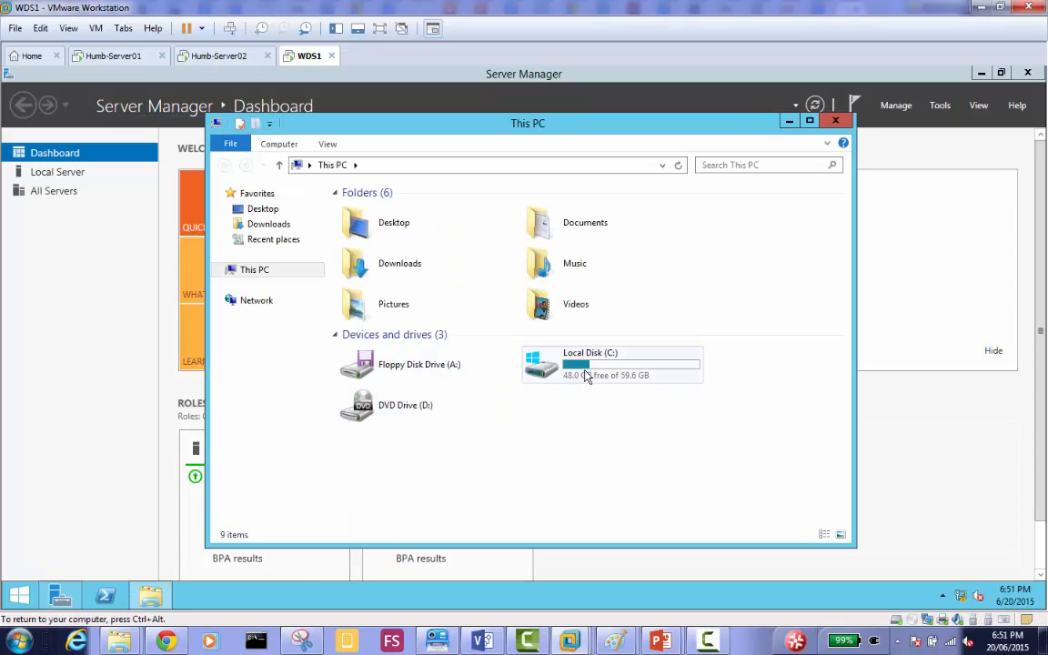
double_click(532, 350)
right_click(423, 289)
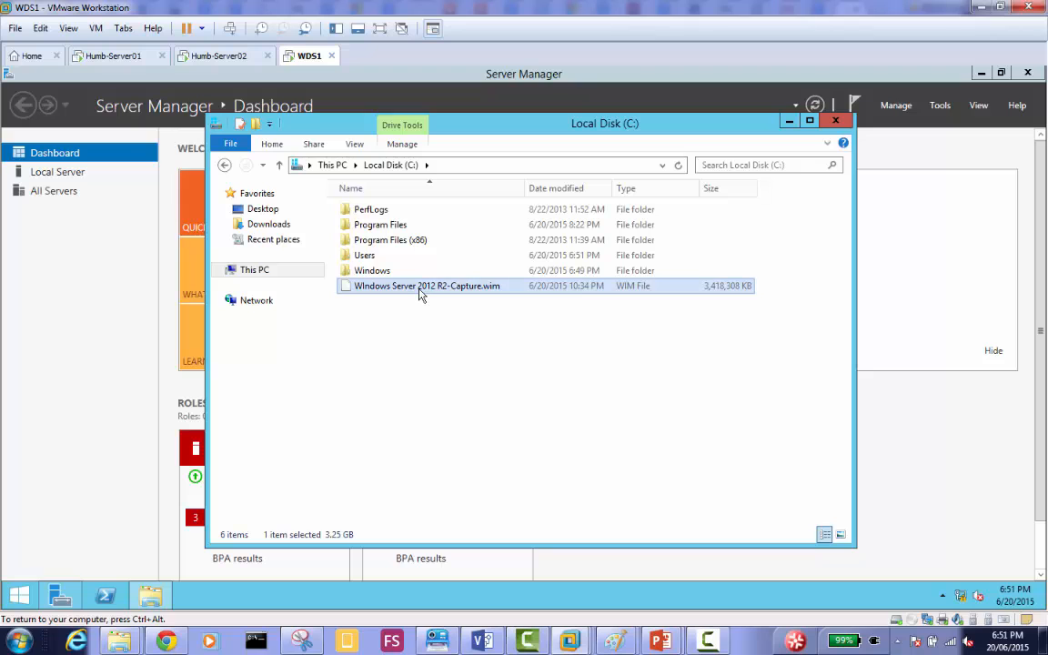
click(480, 369)
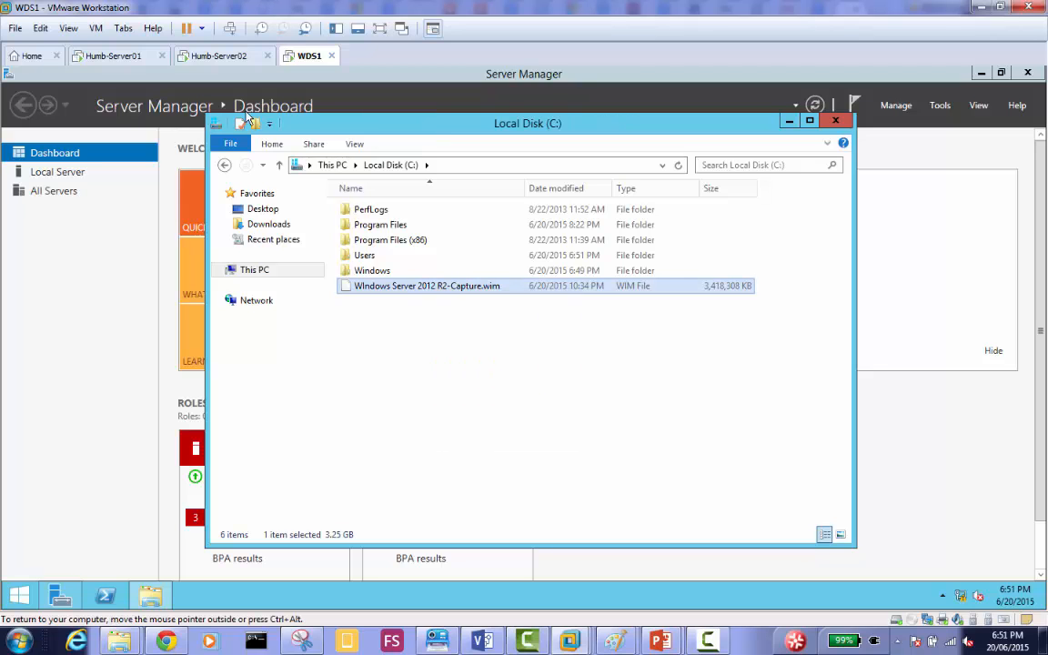
Try to paste the copied WIM file into C:\RemoteInstall on Humb-Server01.
click(125, 57)
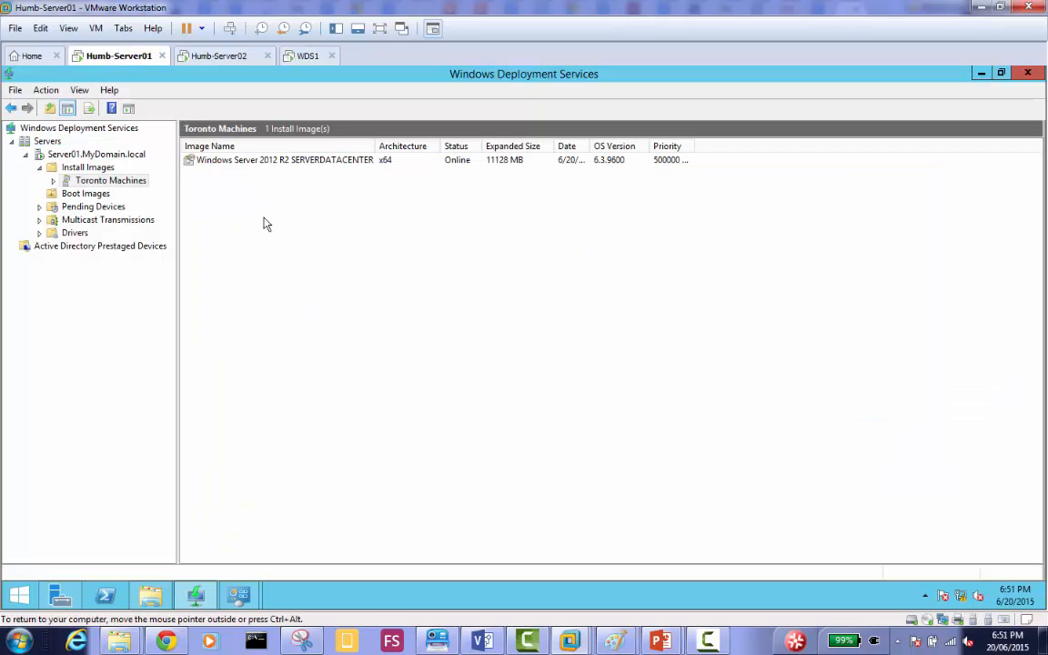
click(151, 596)
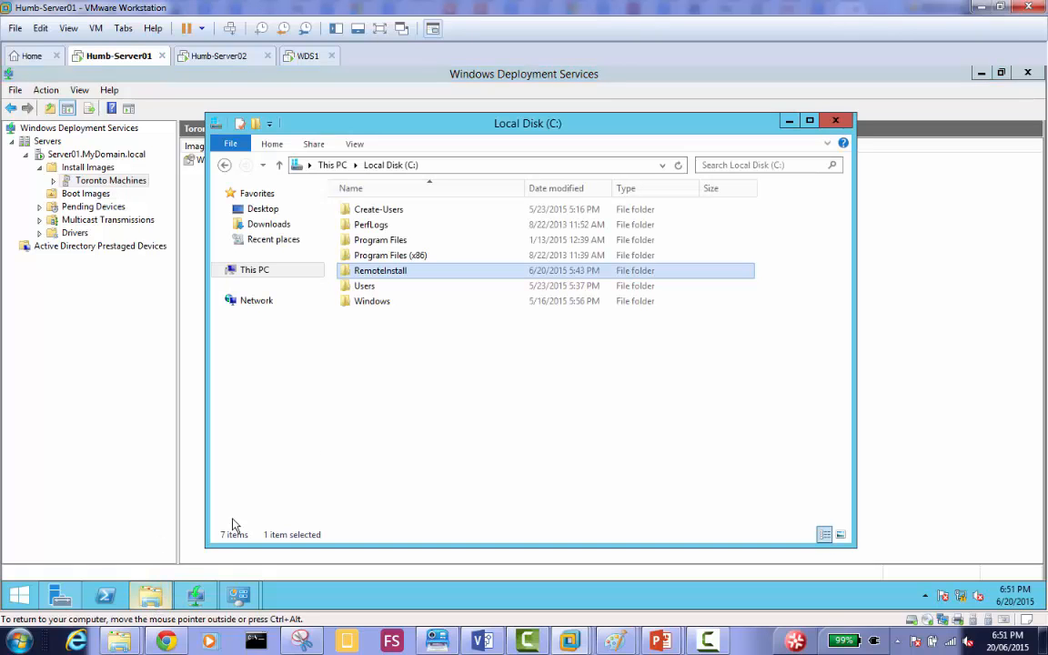
double_click(388, 276)
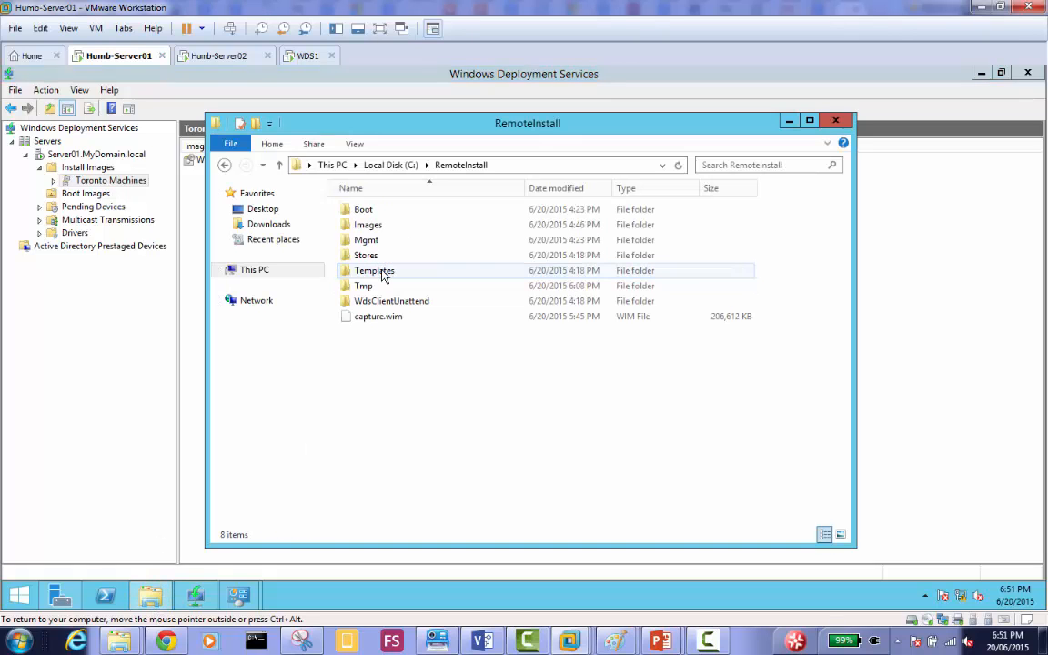
right_click(380, 349)
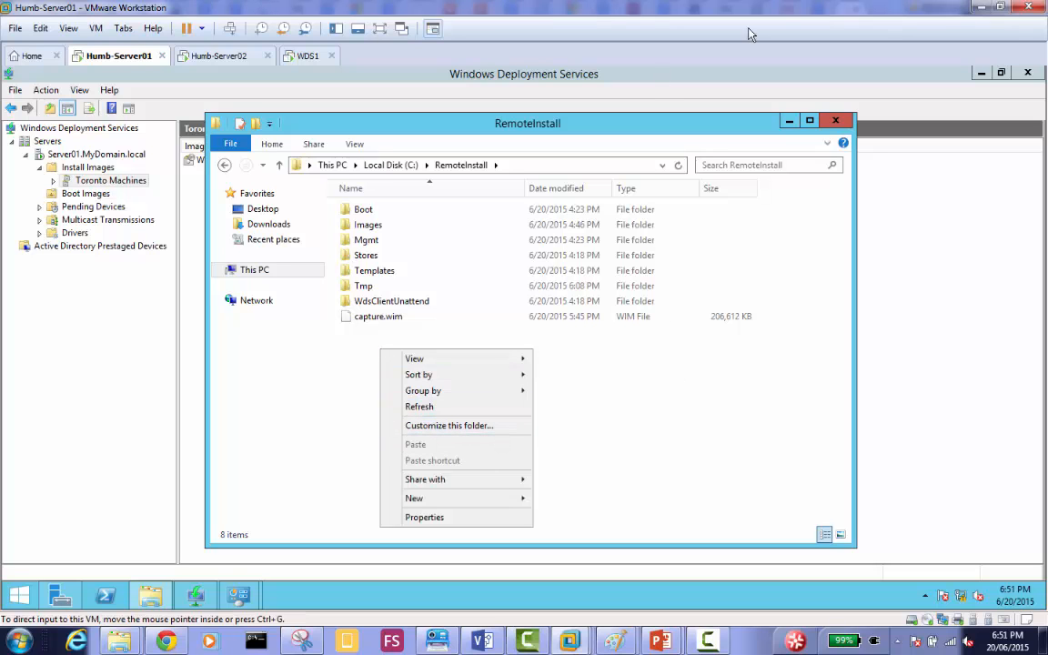
Minimize VMware Workstation and paste the copied WIM file onto the host computer's desktop.
click(980, 8)
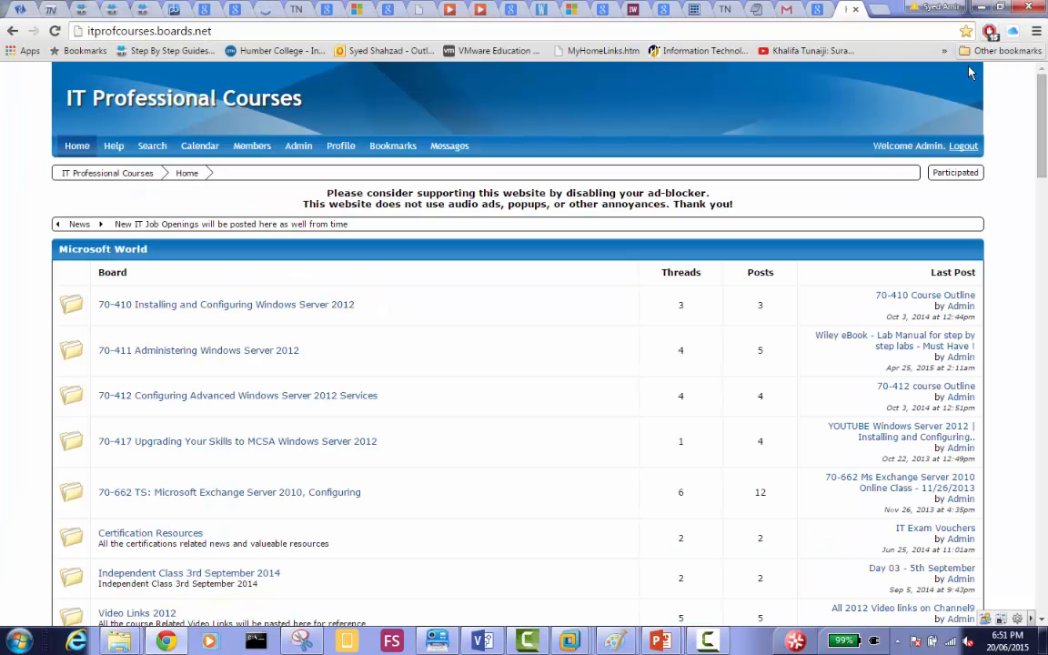
key(super+d)
right_click(827, 123)
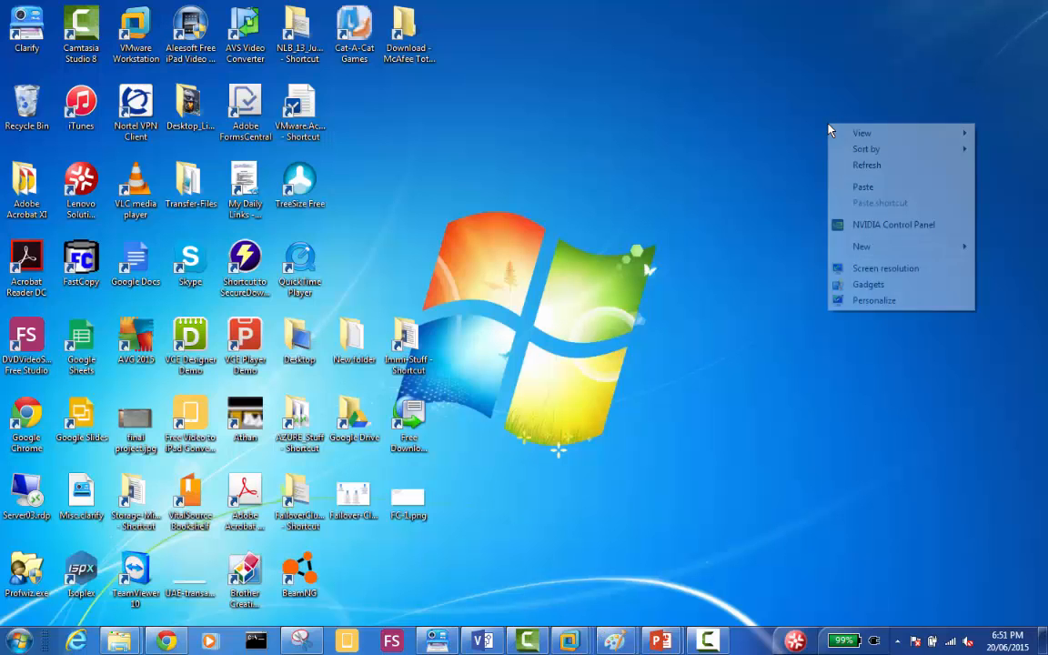
click(873, 190)
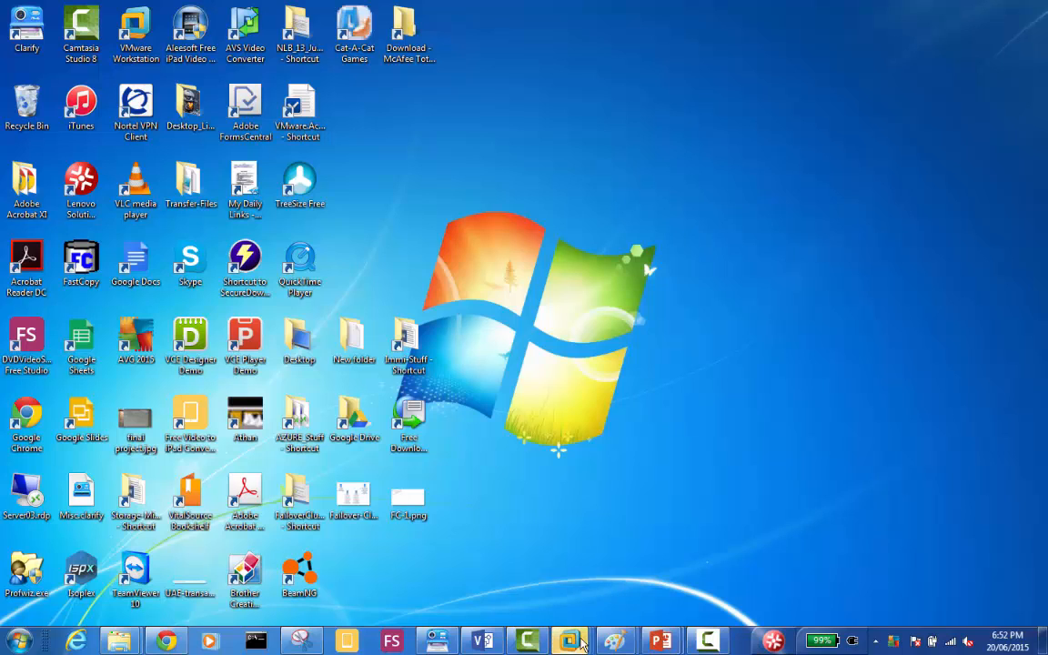
Return to WDS1 and open the file options for WIndows Server 2012 R2-Capture.wim on Local Disk (C:).
mouse_move(582, 642)
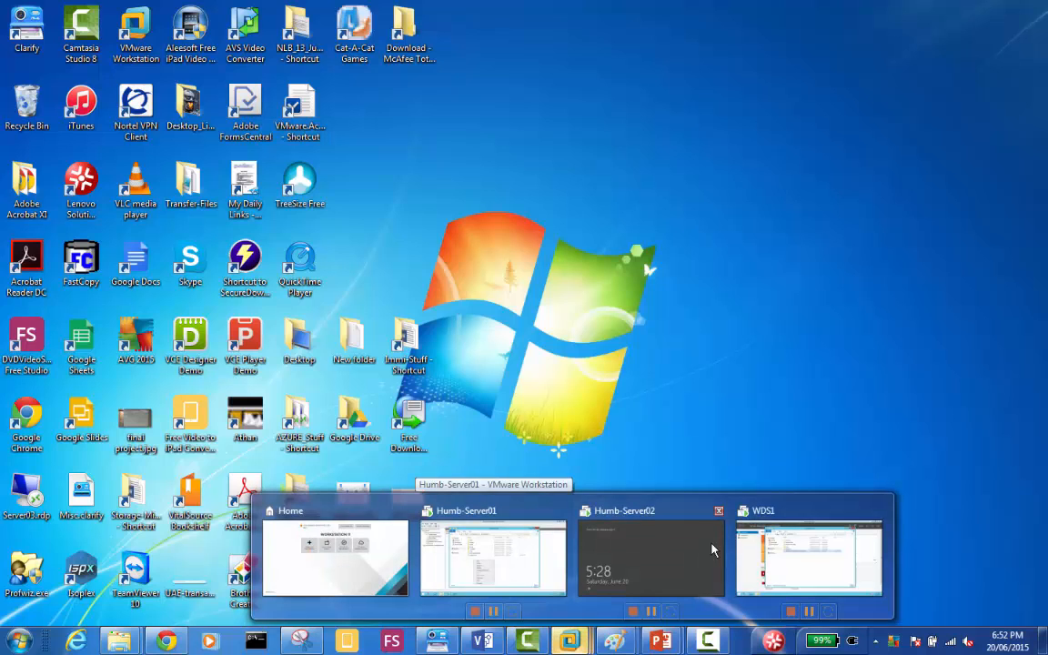
click(783, 568)
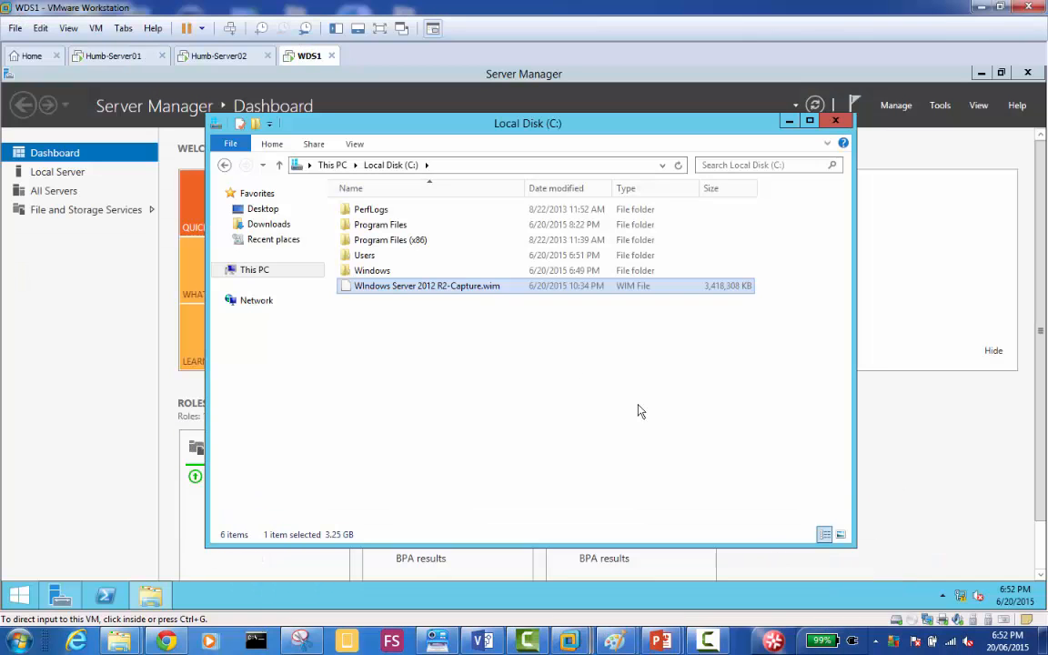
right_click(428, 288)
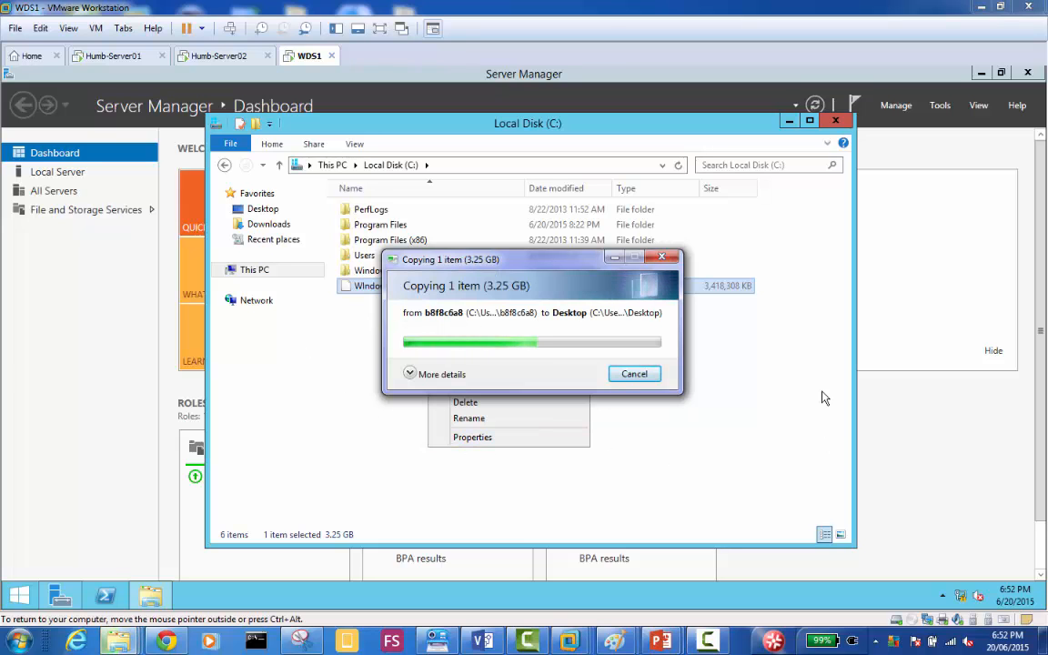
Minimize VMware Workstation and leave the presentation slide to get back to the host desktop.
click(980, 8)
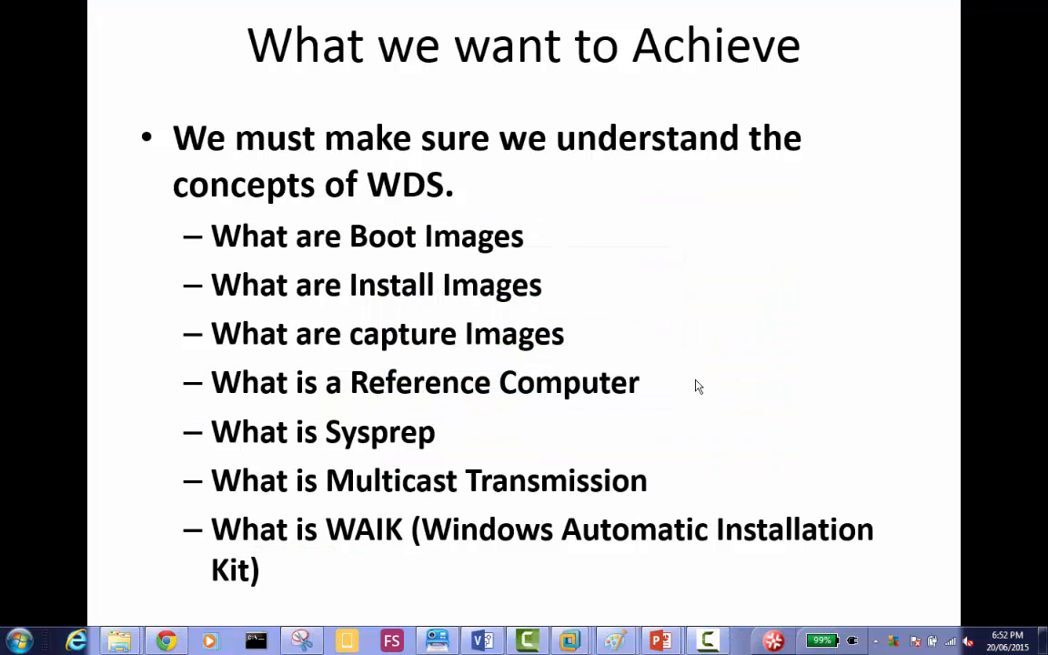
click(734, 442)
click(733, 443)
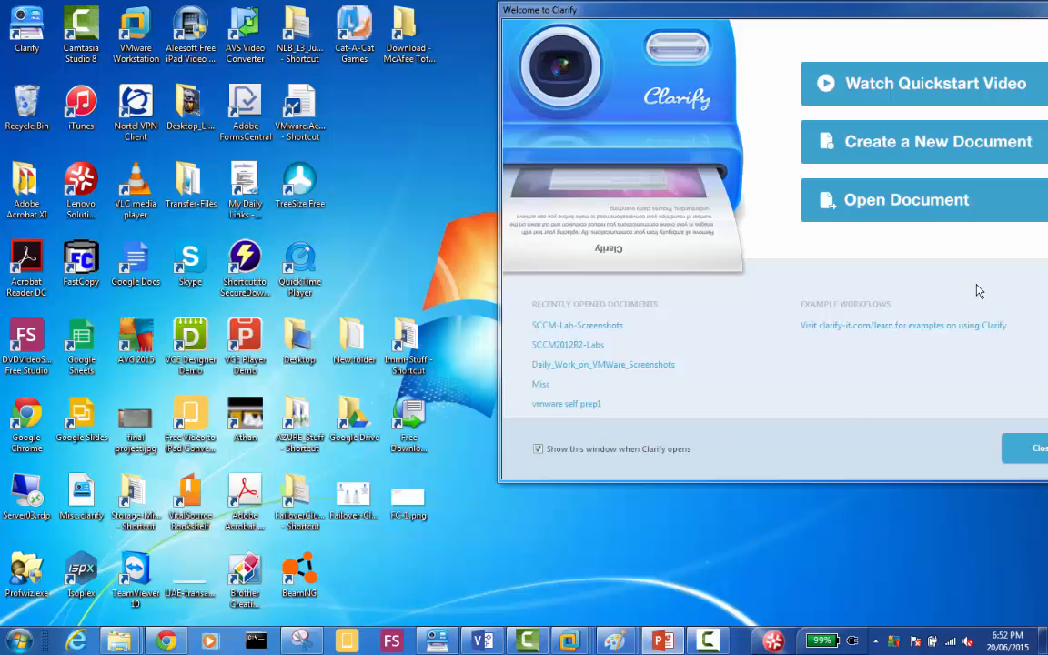
Move the Clarify welcome window aside and copy the captured Windows Server 2012 R2 WIM file from the host desktop.
drag(842, 19, 787, 131)
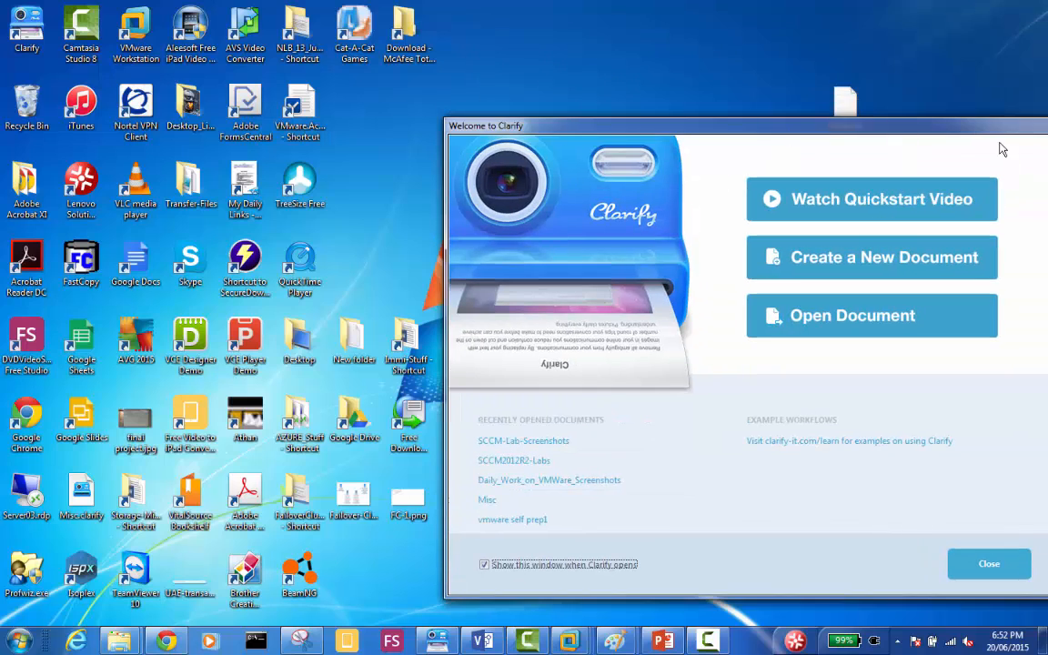
drag(863, 127, 549, 88)
click(864, 113)
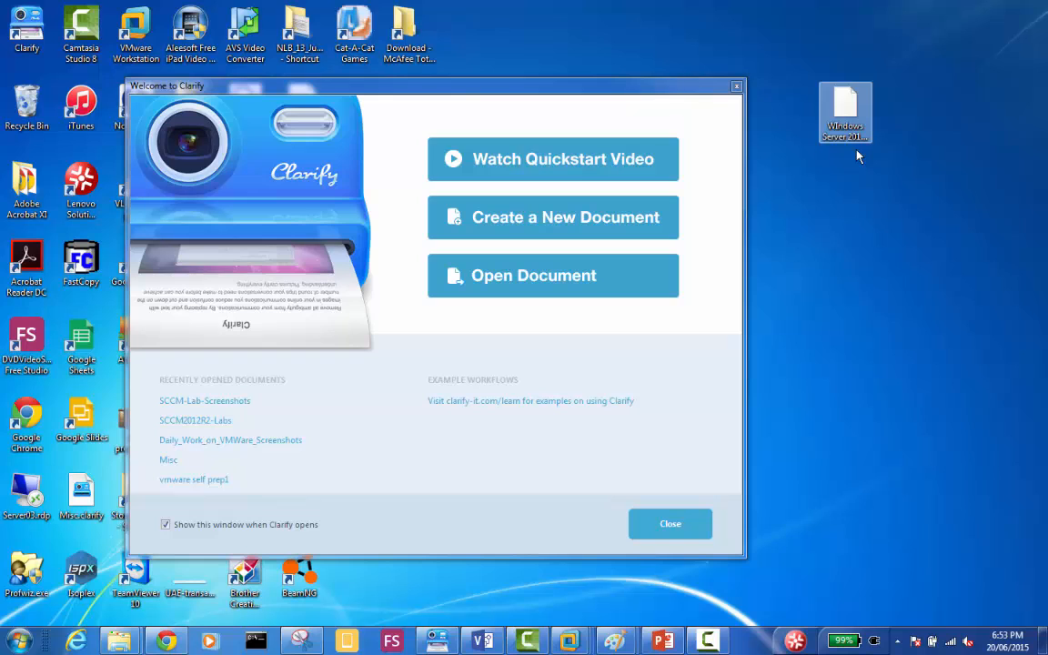
right_click(851, 116)
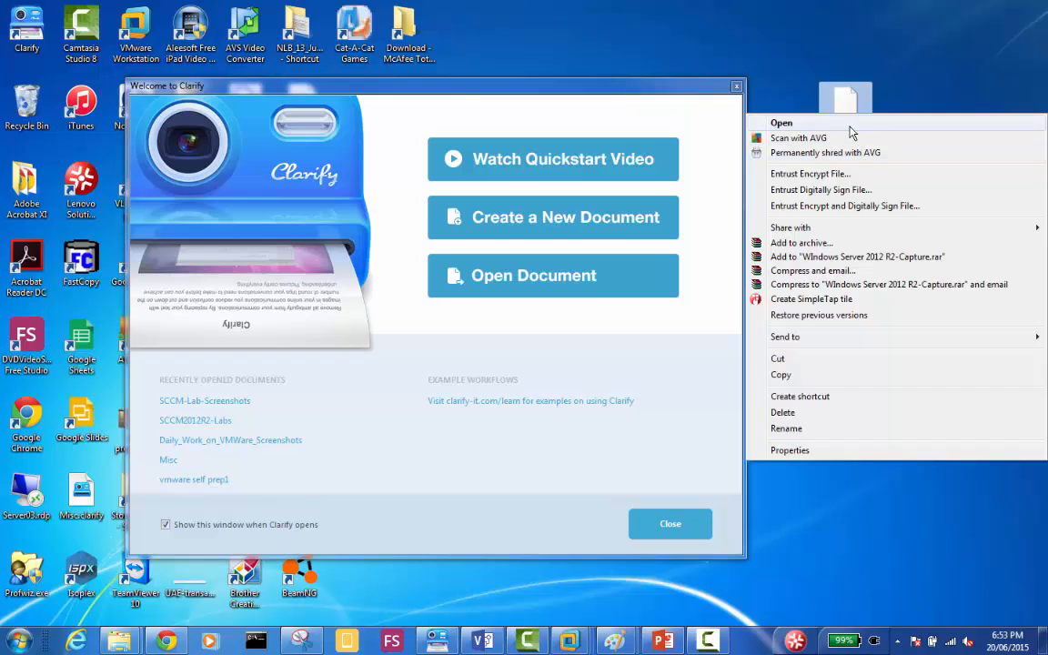
click(794, 373)
Switch to Humb-Server01 in VMware Workstation and paste the WIM file into C:\RemoteInstall, granting administrator permission.
mouse_move(569, 642)
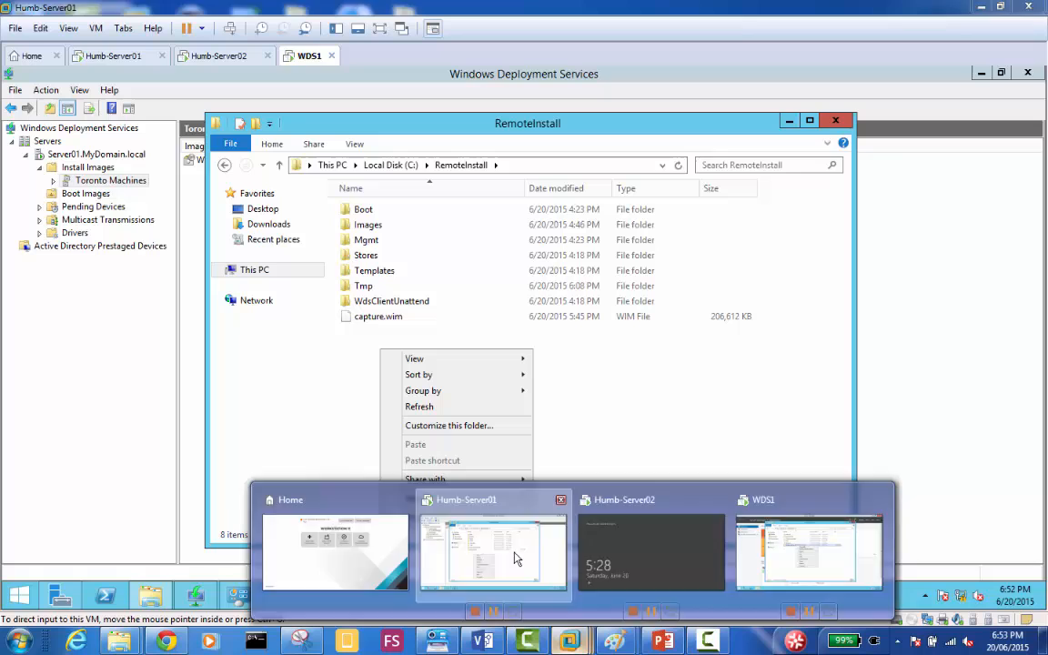
click(515, 561)
click(357, 403)
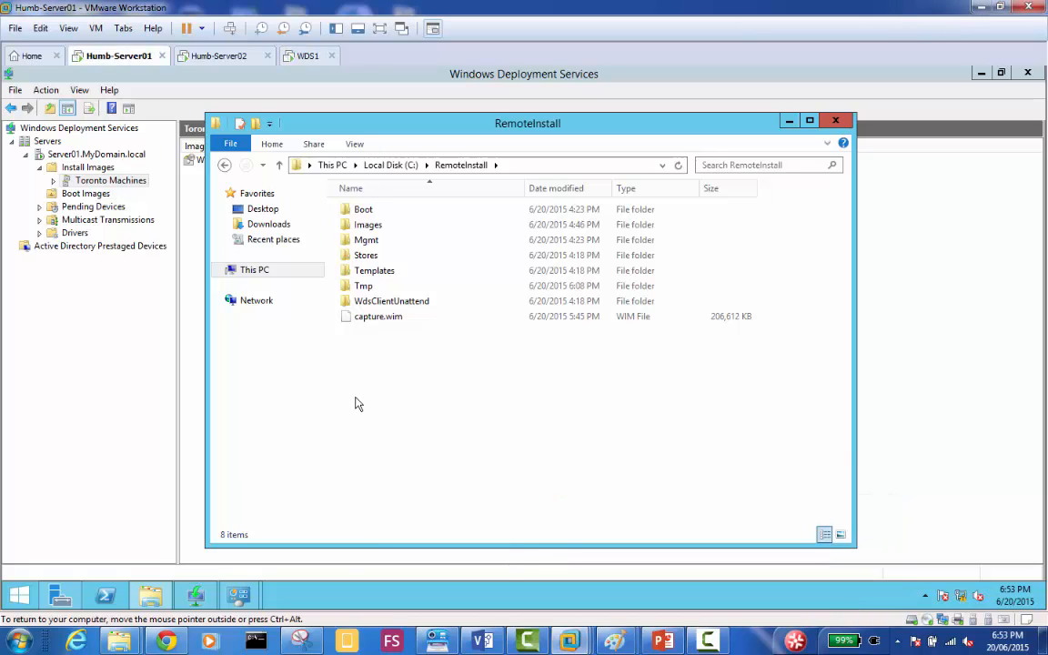
right_click(355, 398)
click(434, 498)
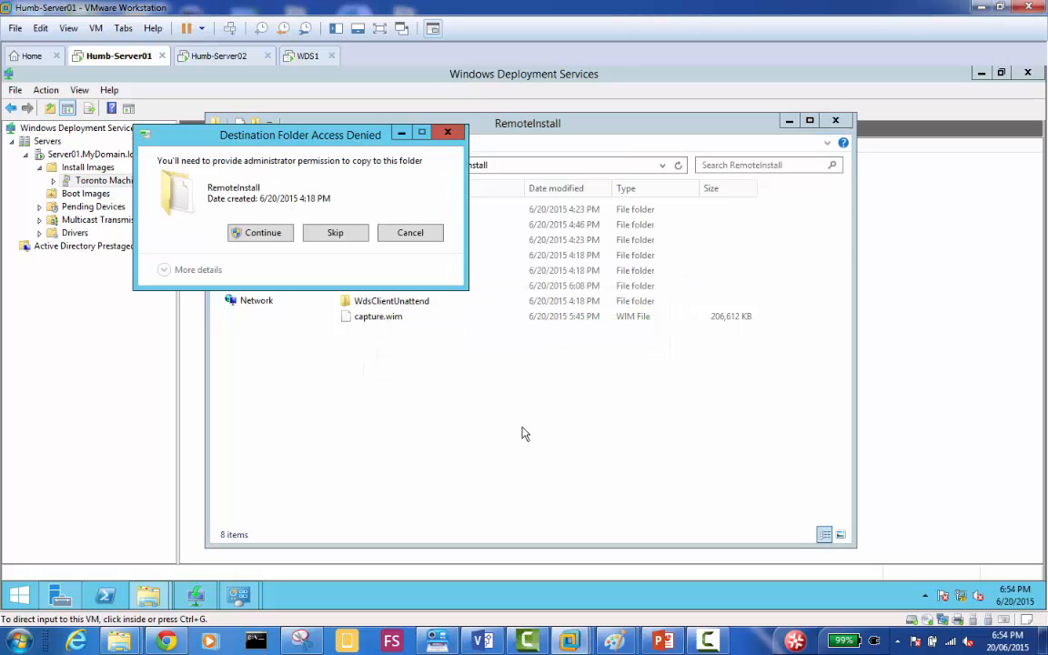
click(259, 238)
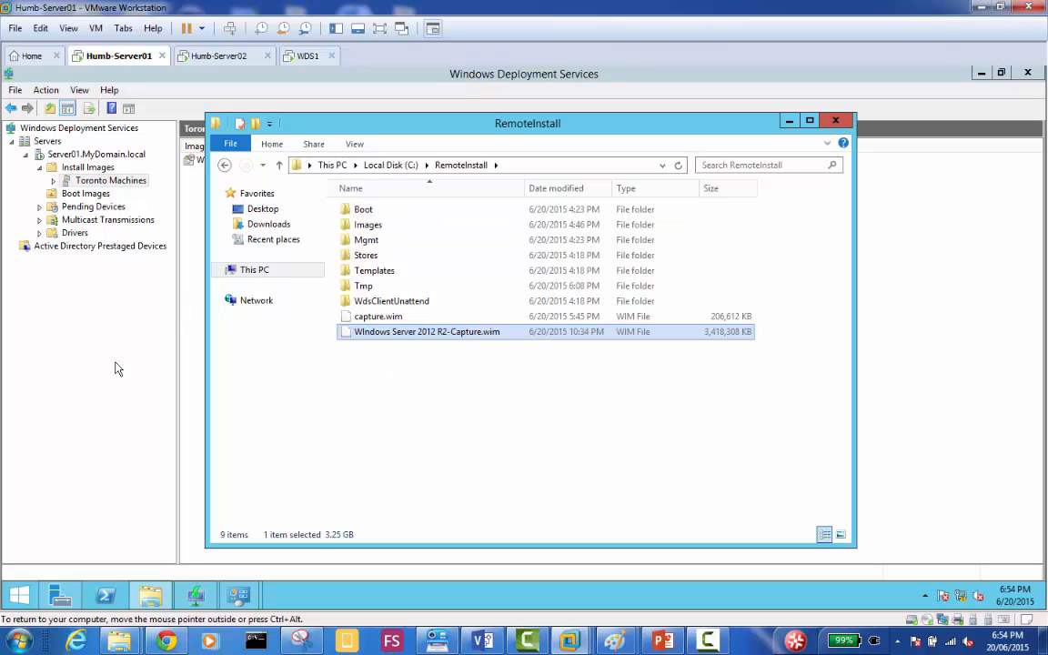
Add C:\RemoteInstall\WIndows Server 2012 R2-Capture.wim as an install image in the Toronto Machines group.
click(70, 336)
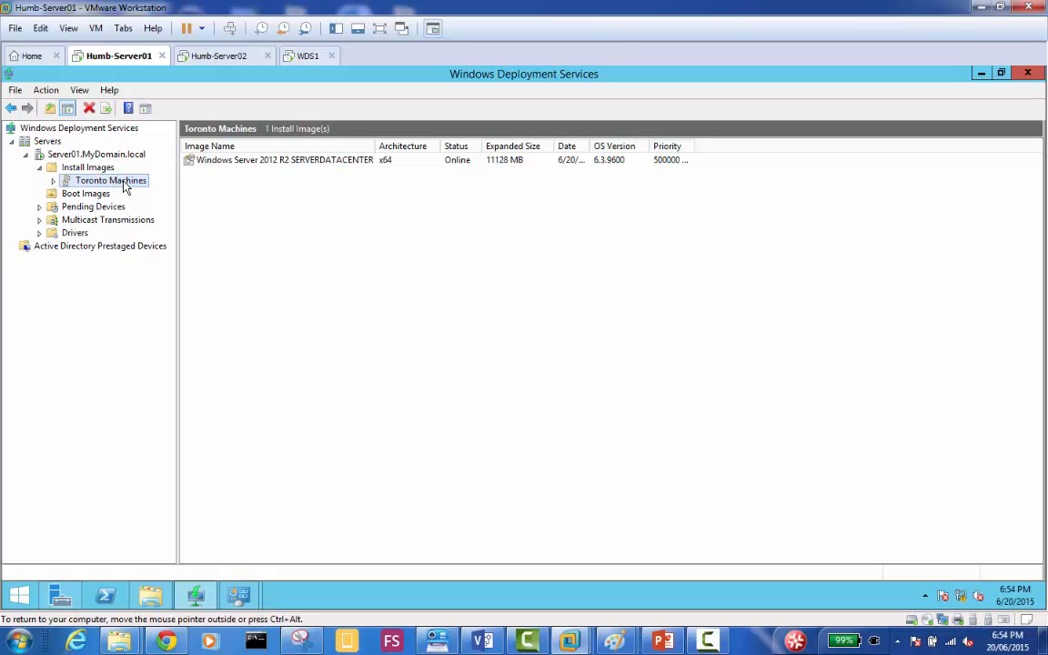
right_click(214, 192)
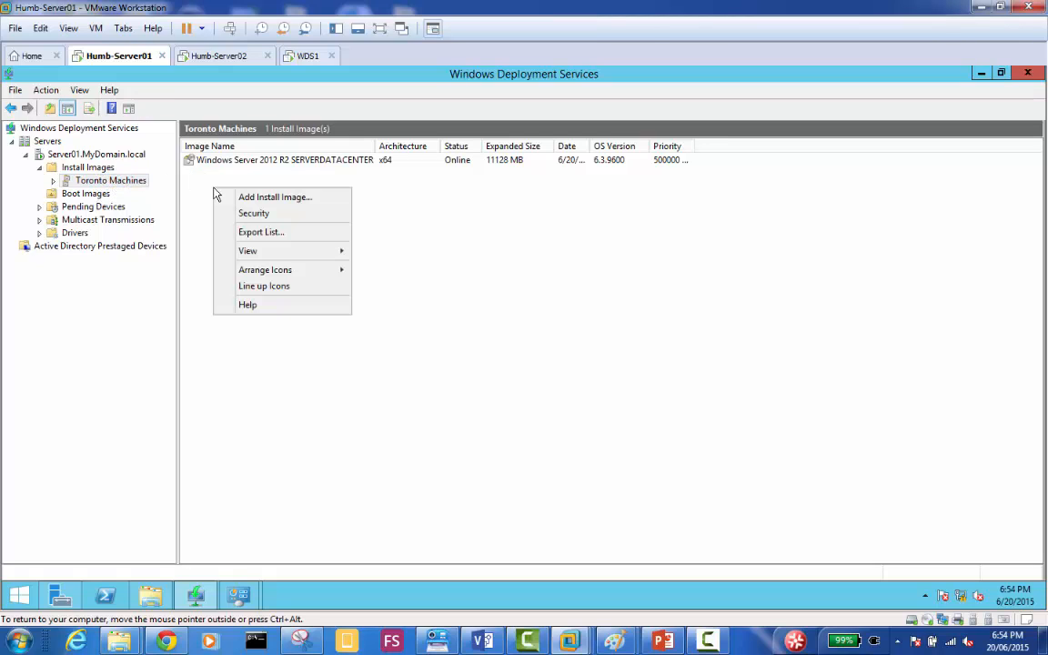
click(275, 198)
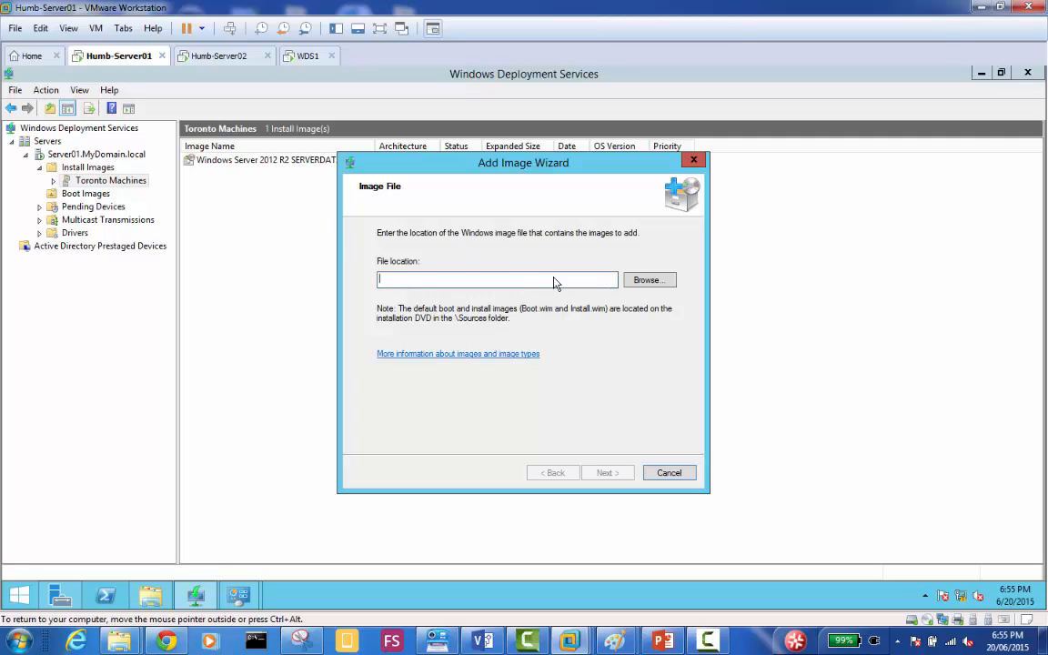
click(643, 280)
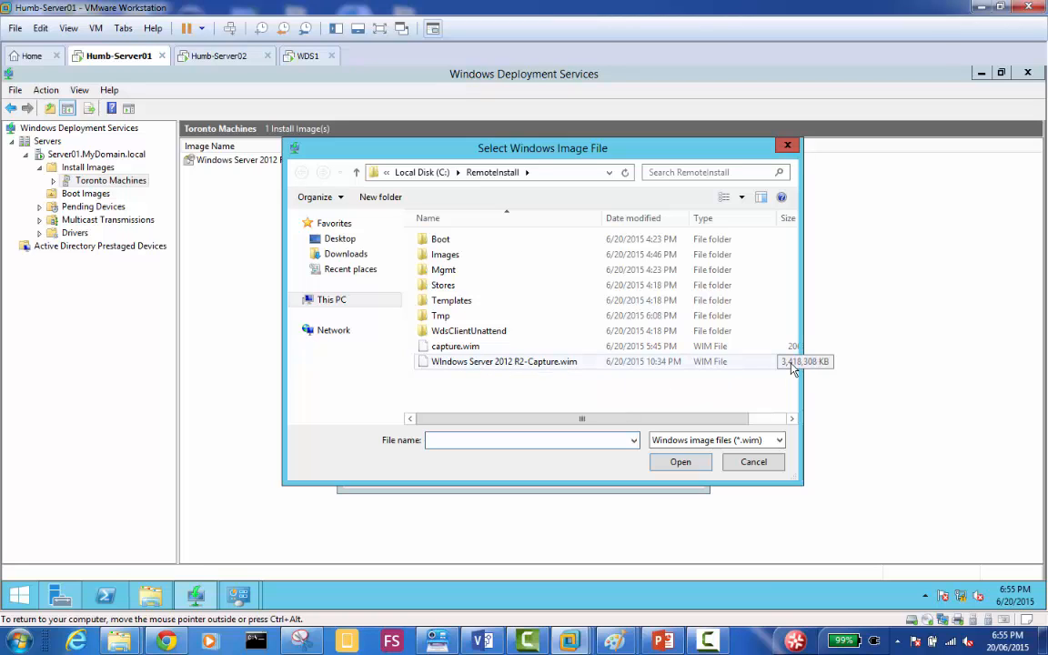
double_click(533, 361)
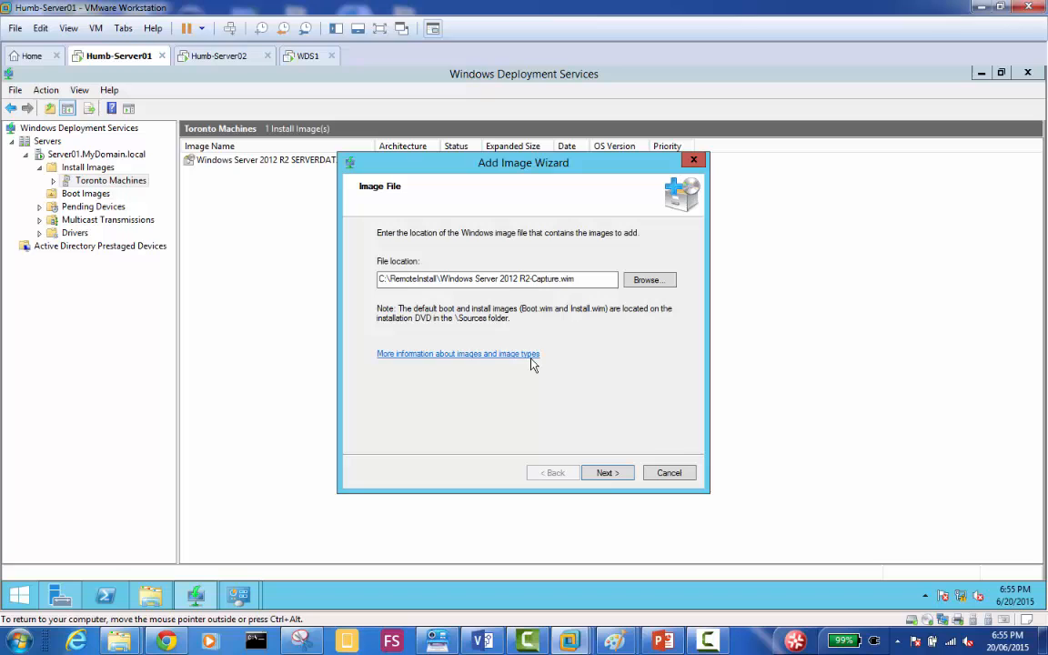
click(606, 472)
click(607, 473)
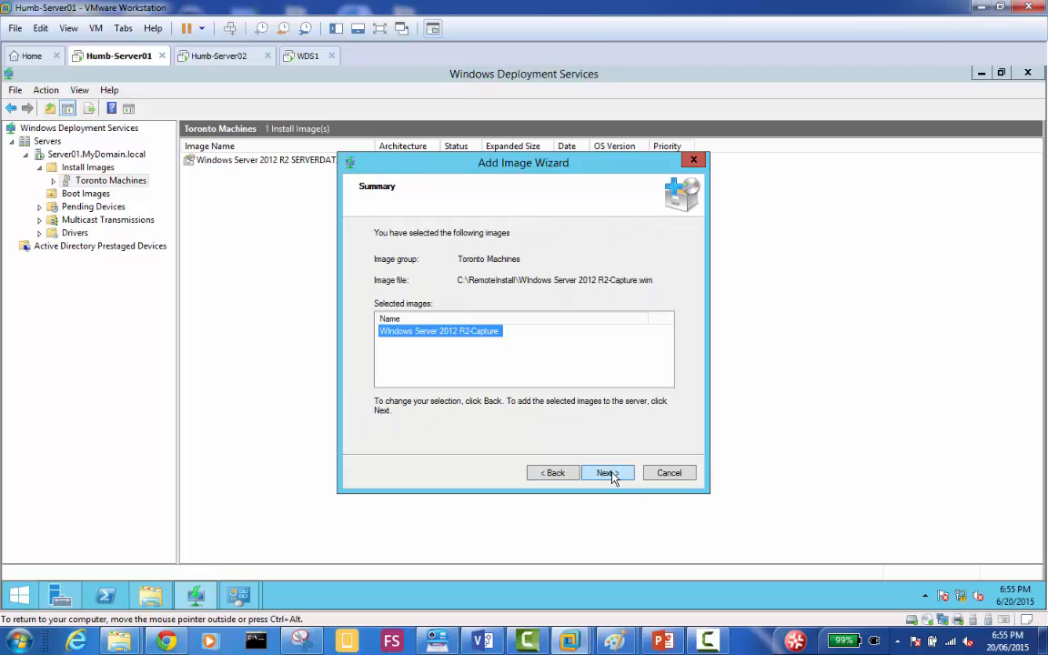
click(607, 473)
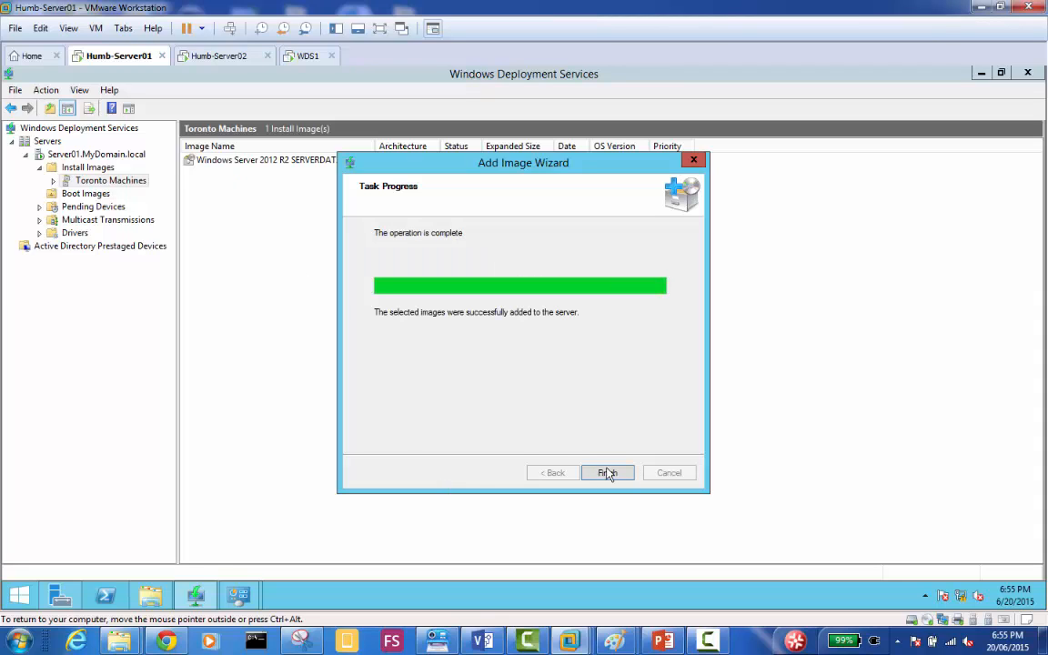
click(606, 474)
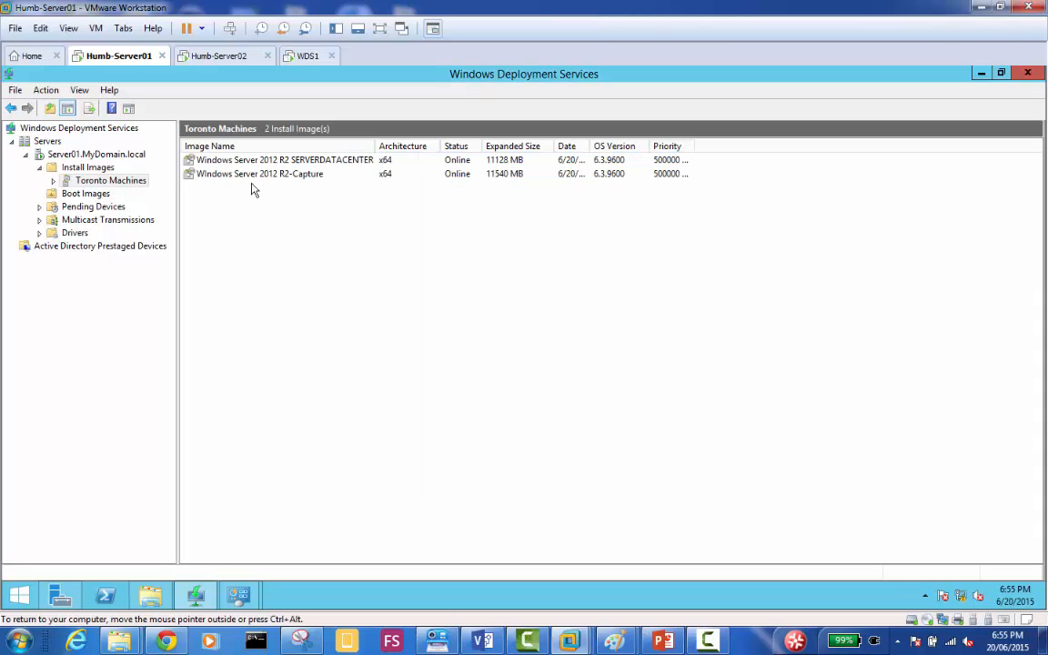
click(308, 56)
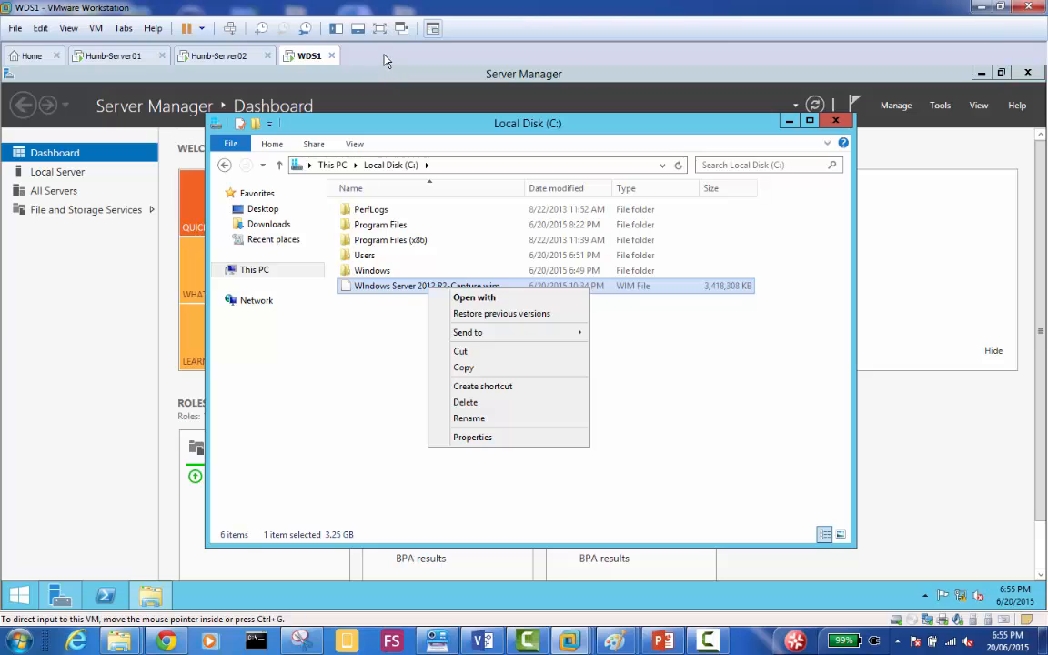
click(323, 365)
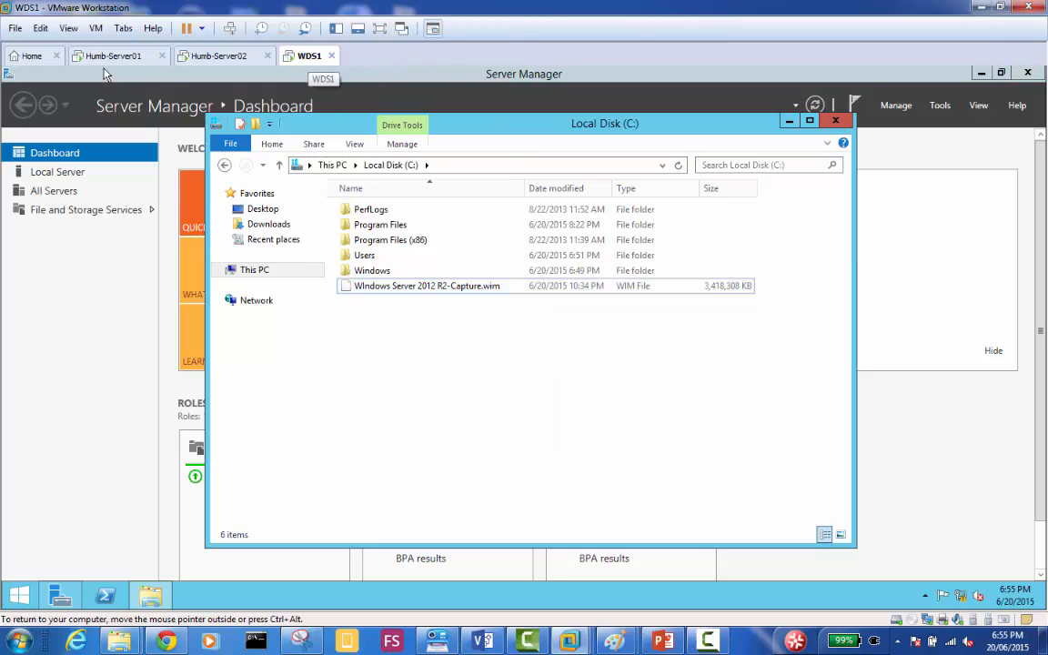
click(35, 60)
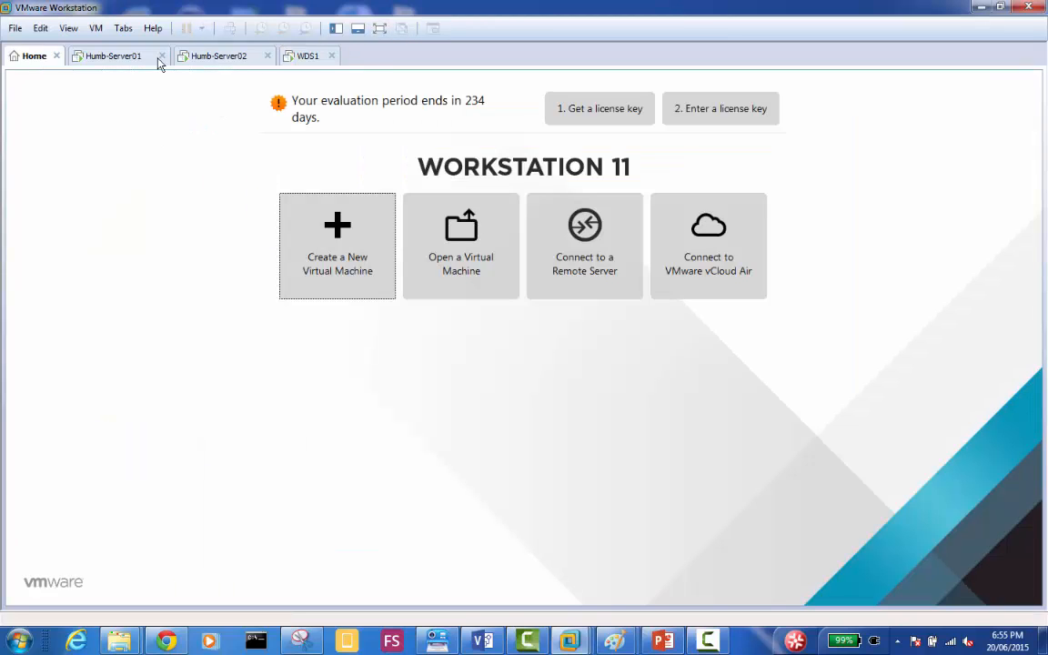
On Humb-Server01, set Server01.MyDomain.local's PXE boot policy for unknown clients to continue unless the user presses the ESC key.
click(112, 56)
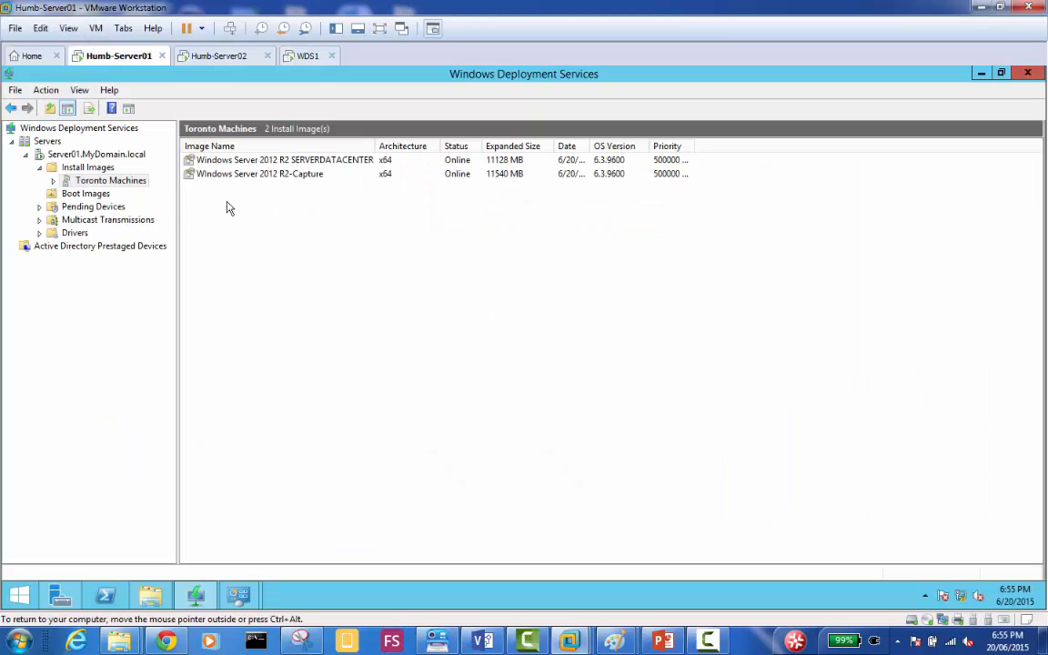
click(101, 154)
right_click(103, 151)
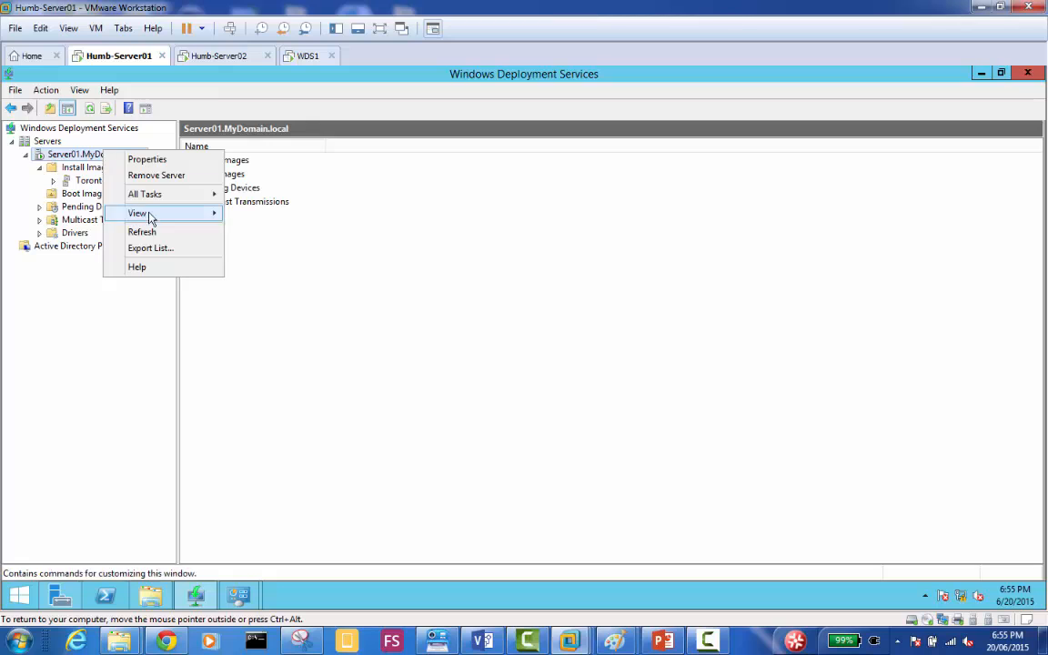
click(173, 159)
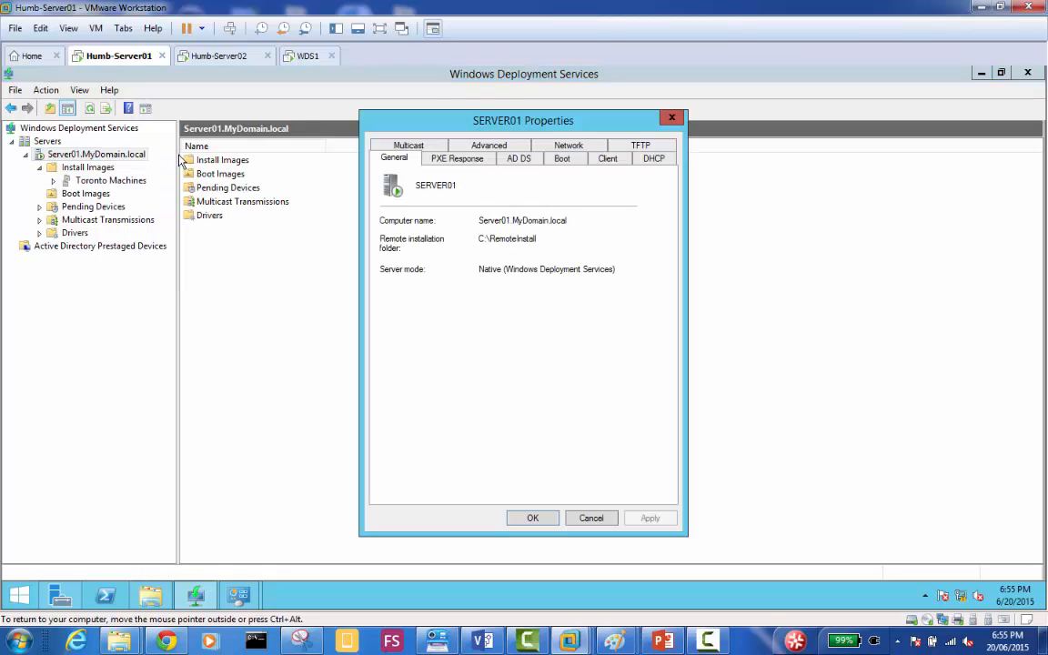
click(561, 157)
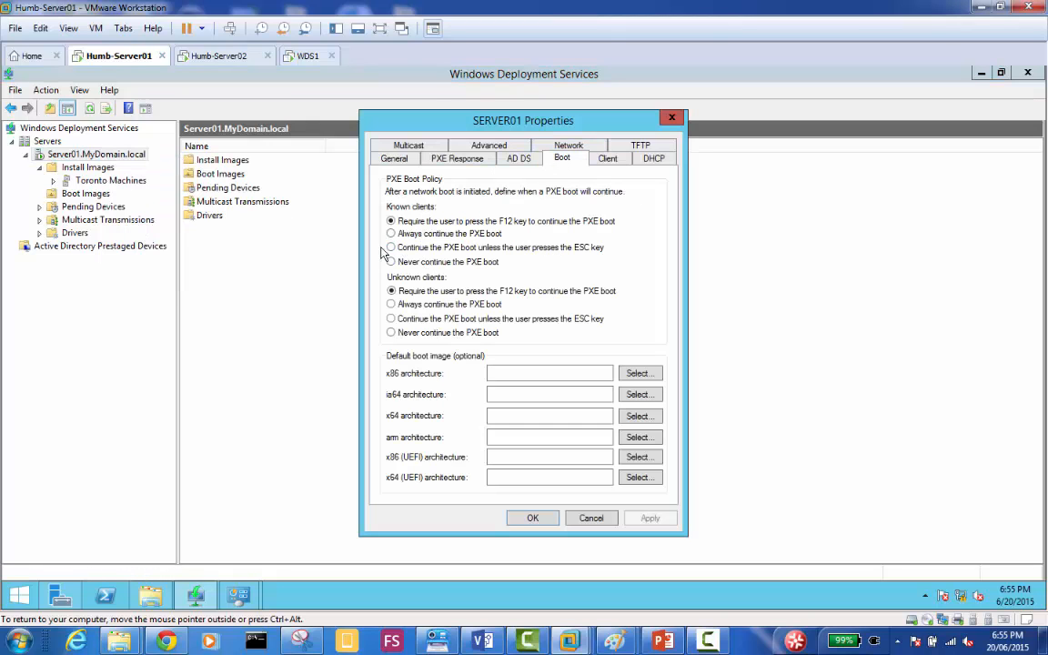
click(391, 318)
click(533, 518)
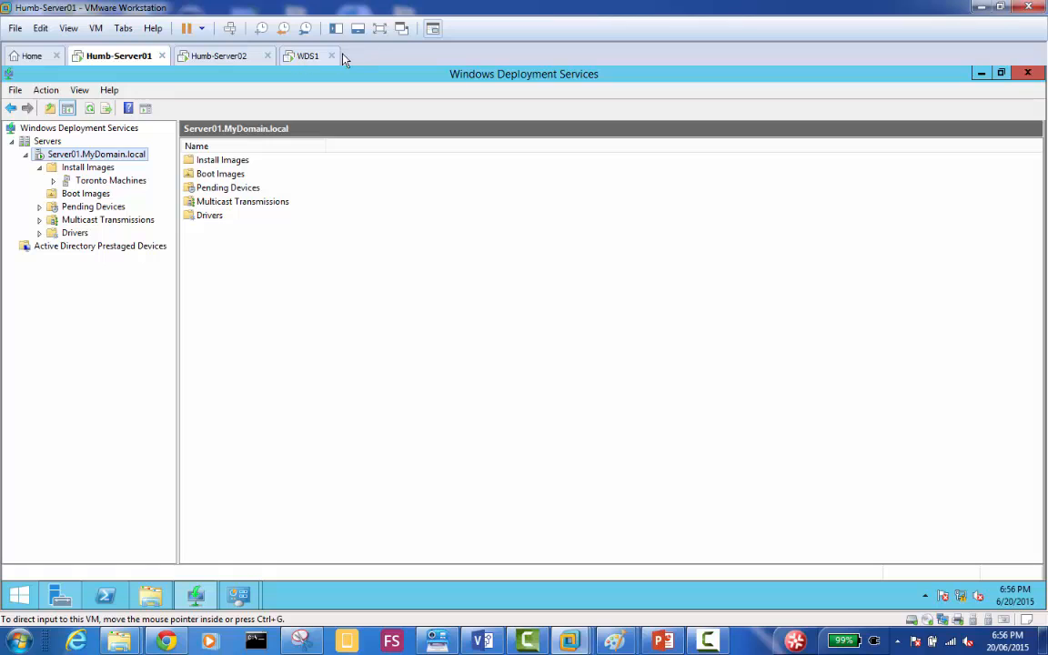
Start a new typical virtual machine for Microsoft Windows Server 2012, with the operating system installed later.
click(33, 56)
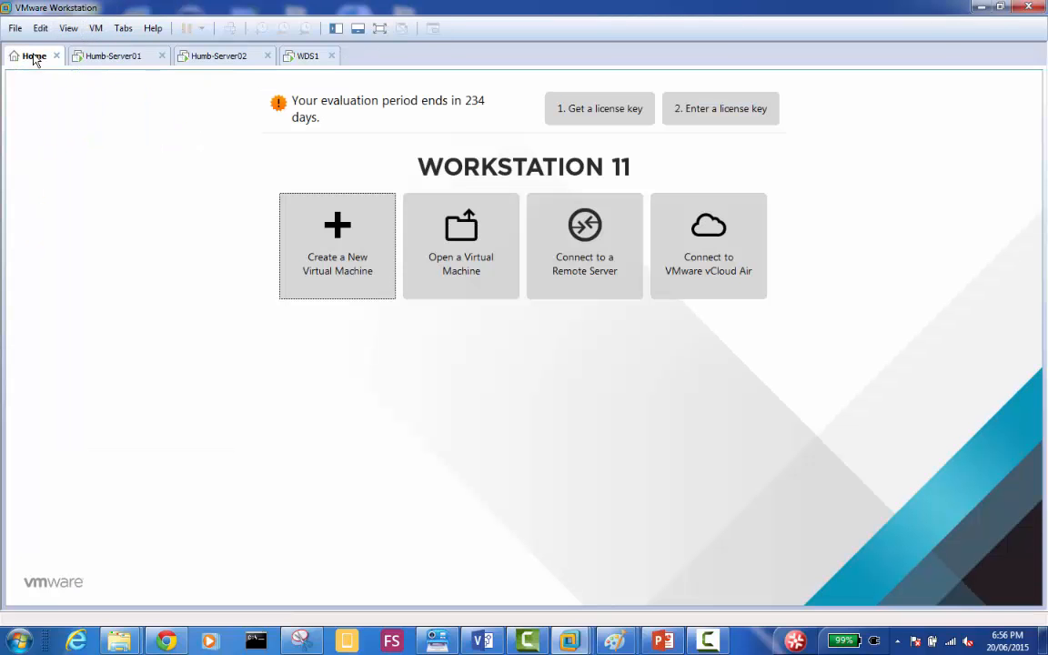
click(342, 234)
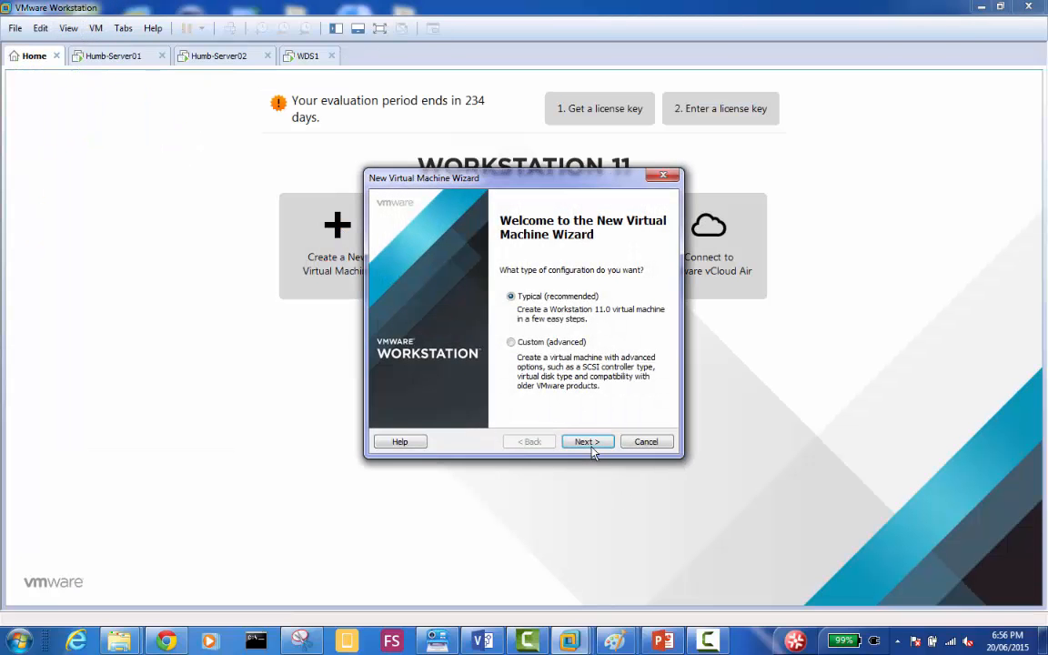
click(591, 447)
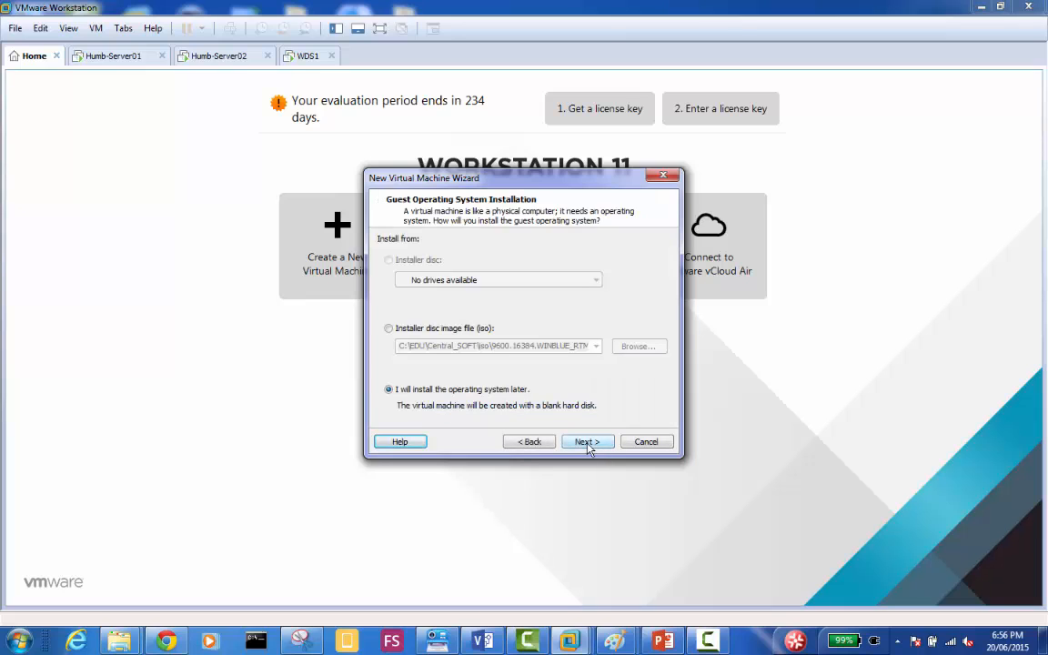
click(586, 444)
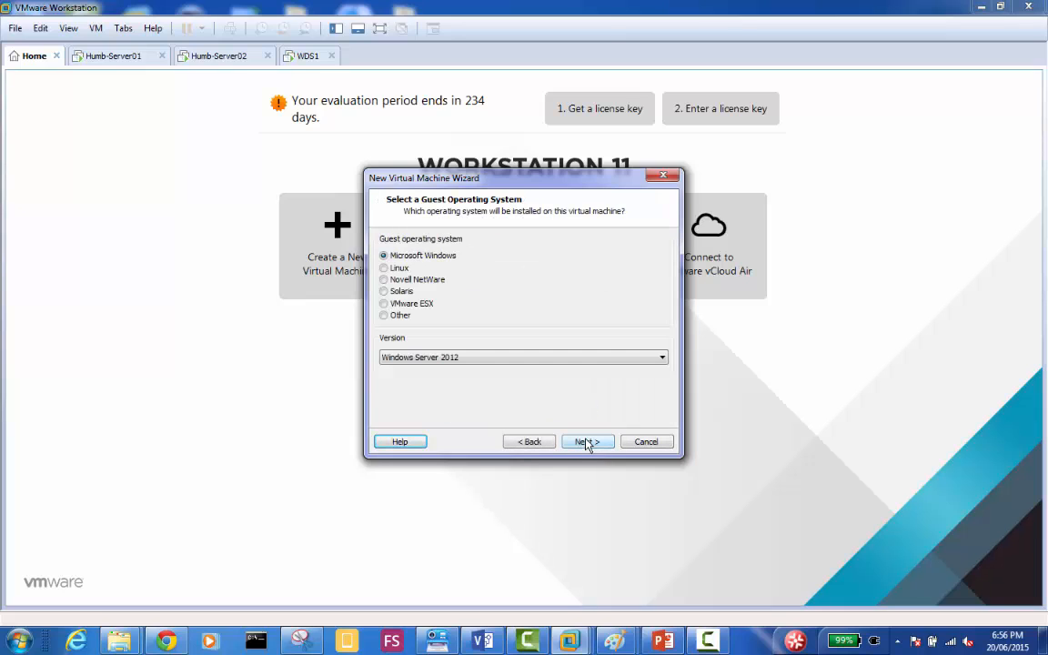
click(587, 443)
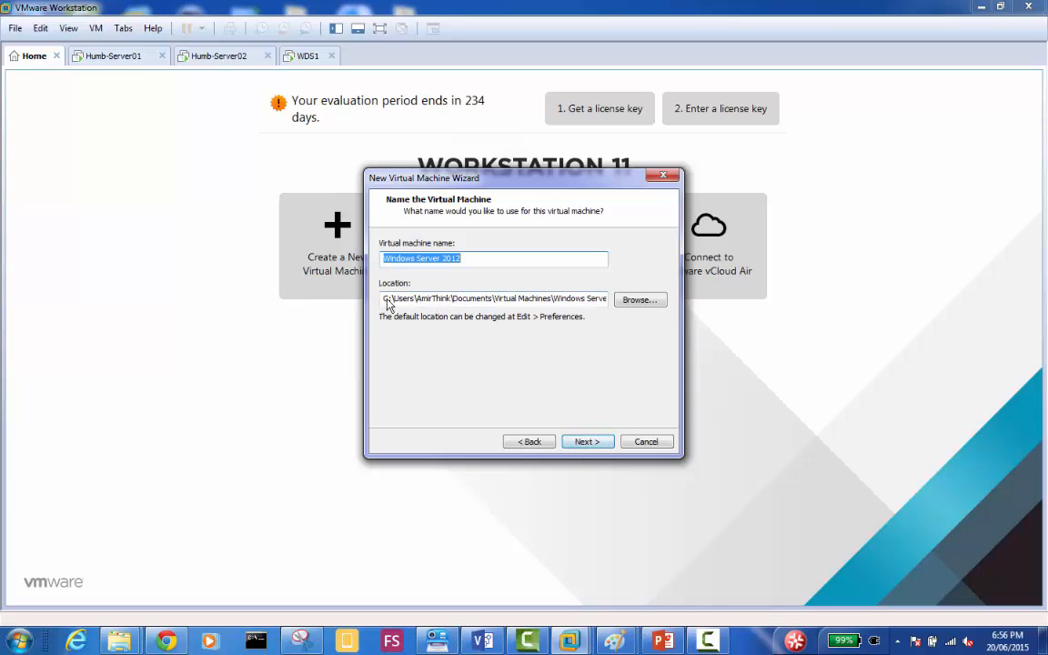
Name the virtual machine WDS2 and store it on drive d: with a 60 GB disk split into multiple files.
text(WDS)
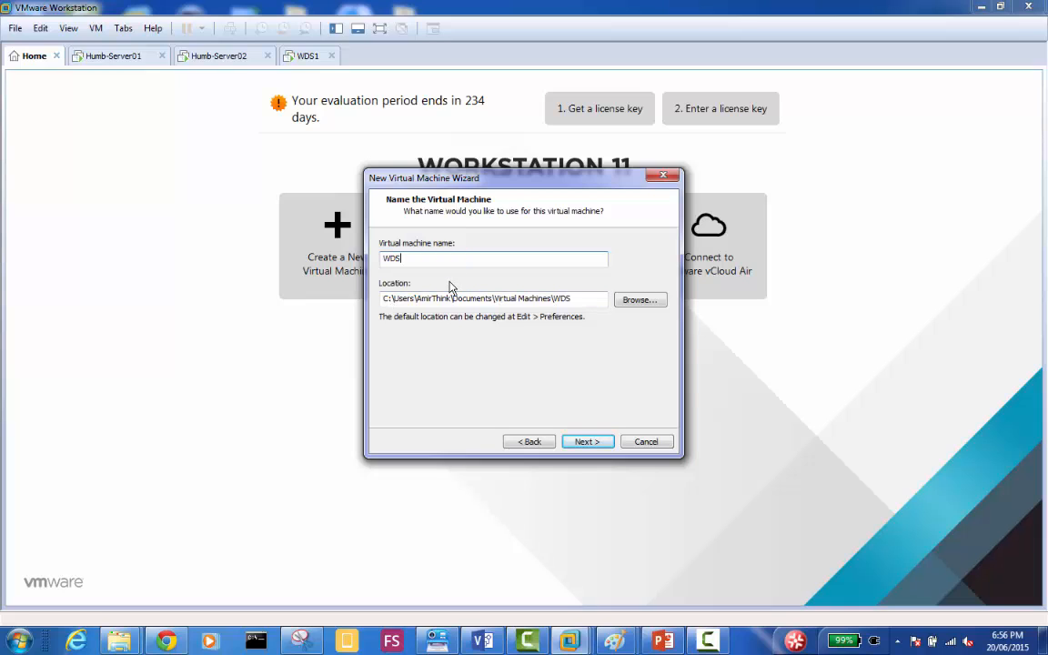
text(2)
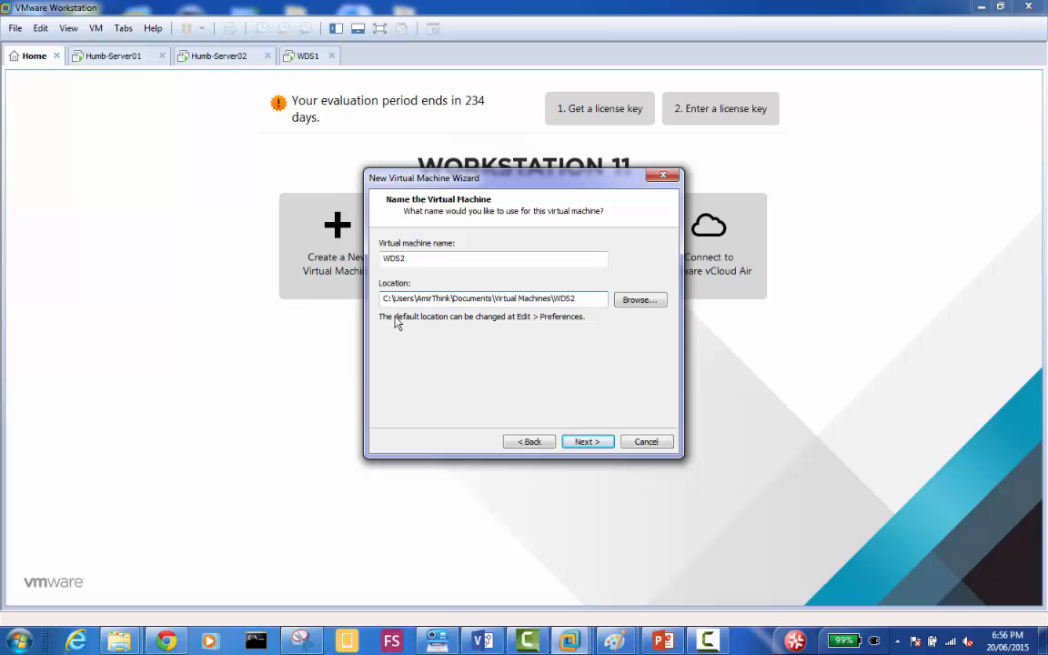
key(BackSpace)
text(d)
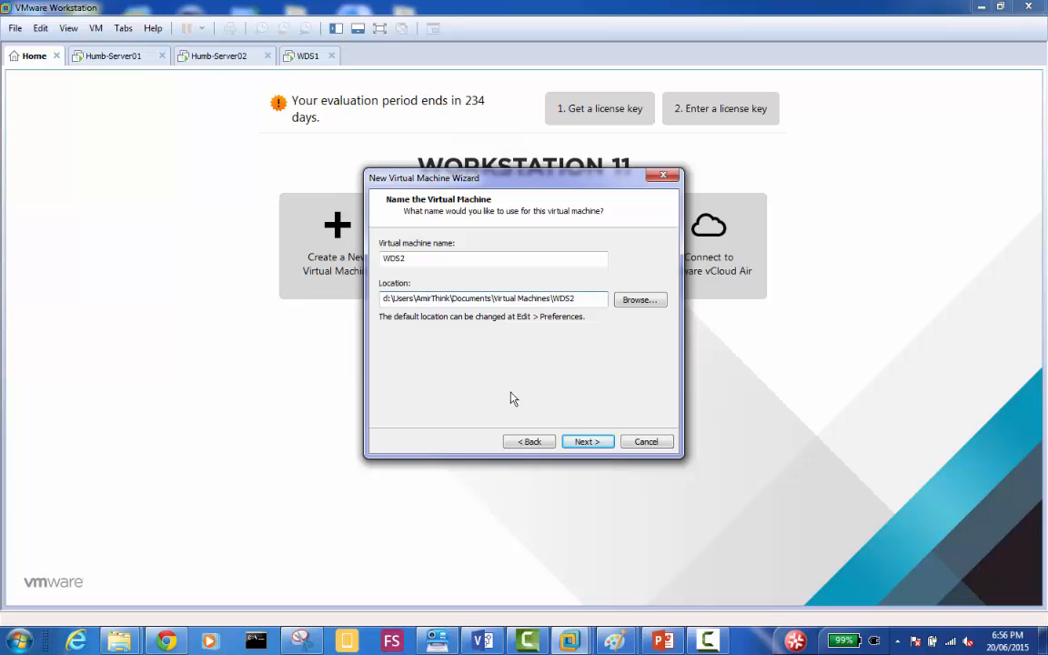
click(585, 442)
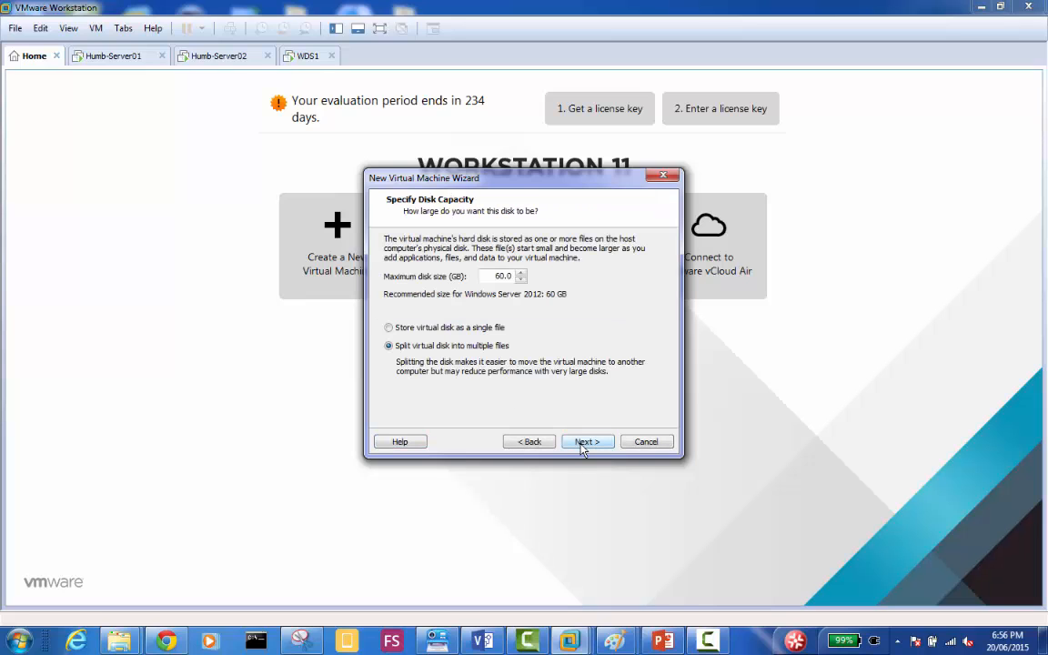
click(583, 443)
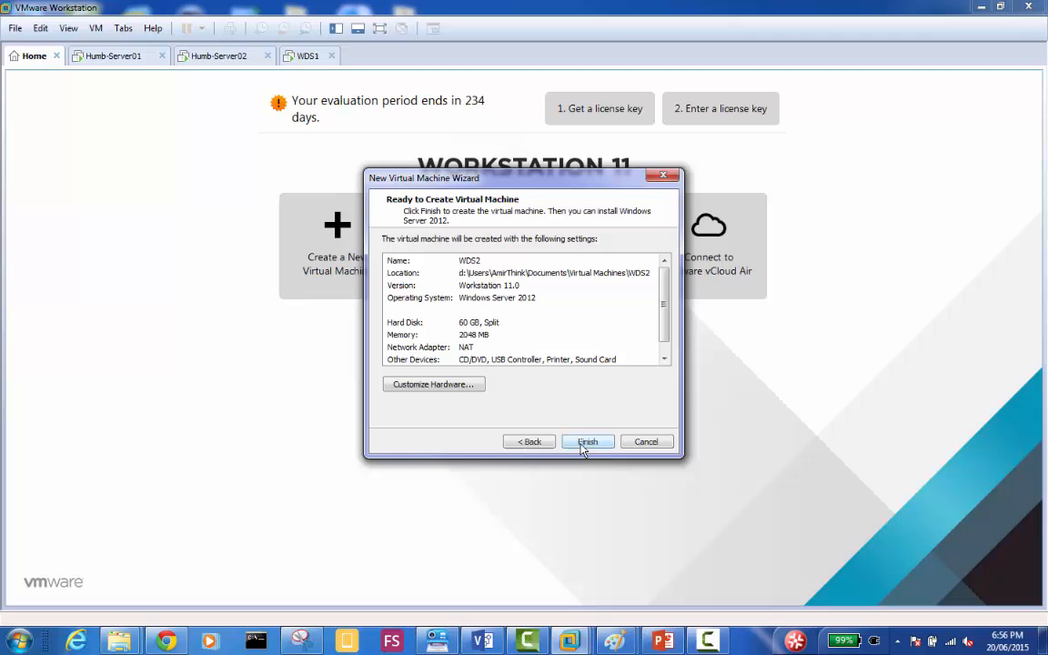
Connect the new virtual machine's network adapter to the custom virtual network VMnet12 and finish creating WDS2.
click(453, 386)
click(394, 199)
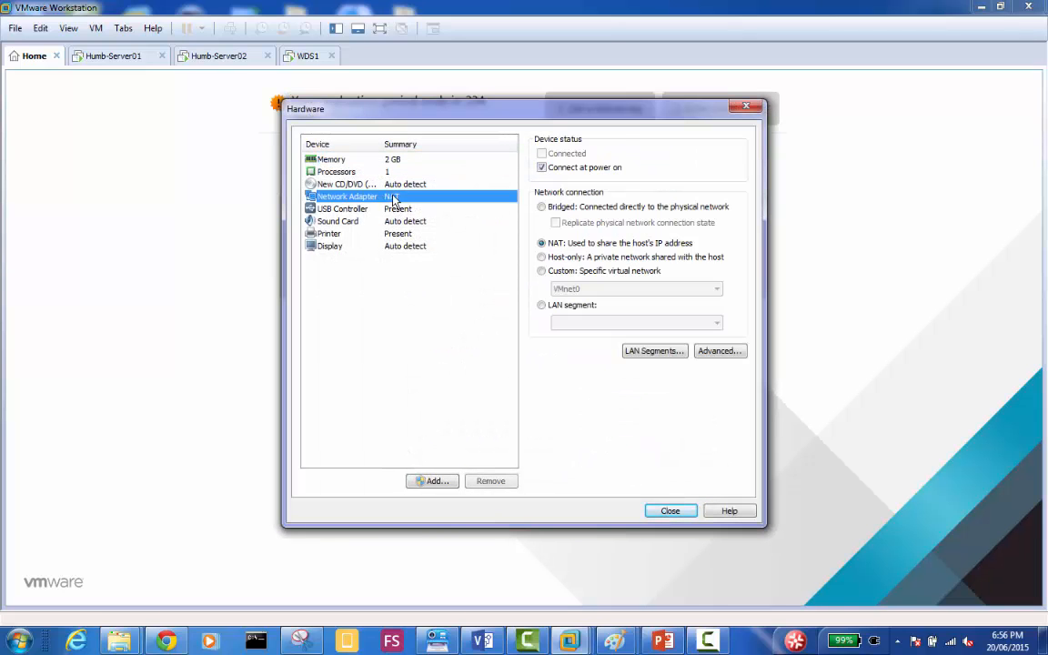
click(541, 272)
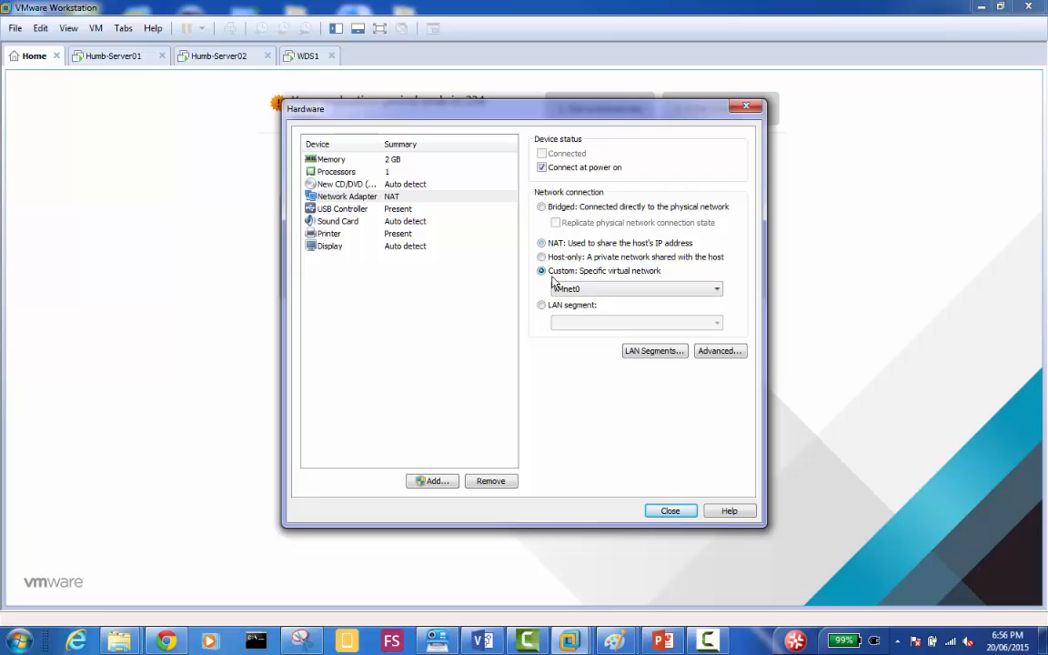
click(556, 289)
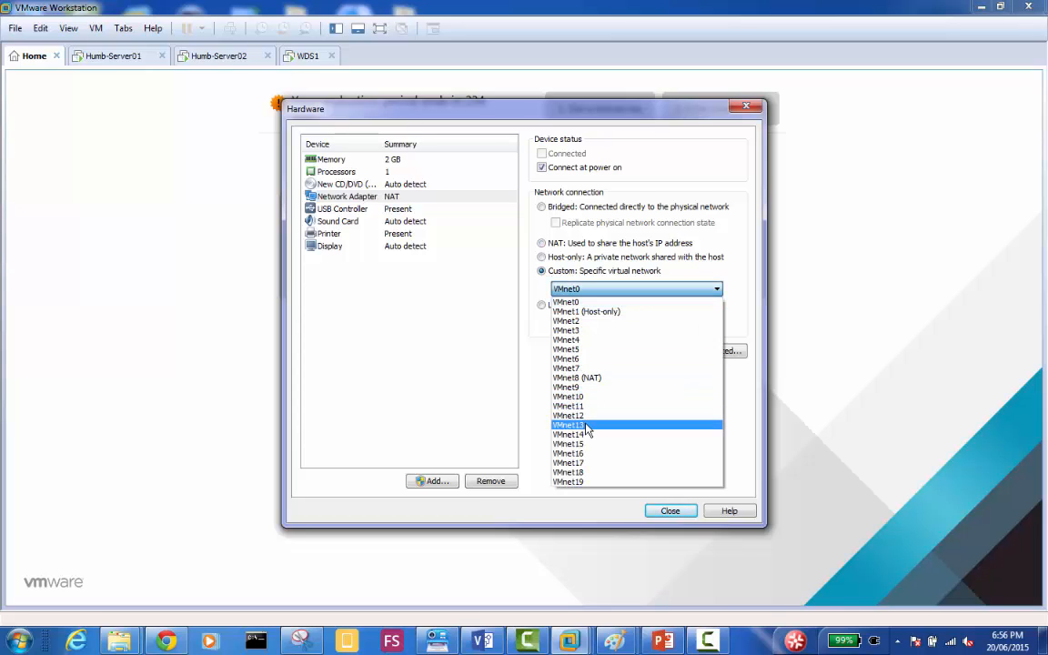
click(589, 415)
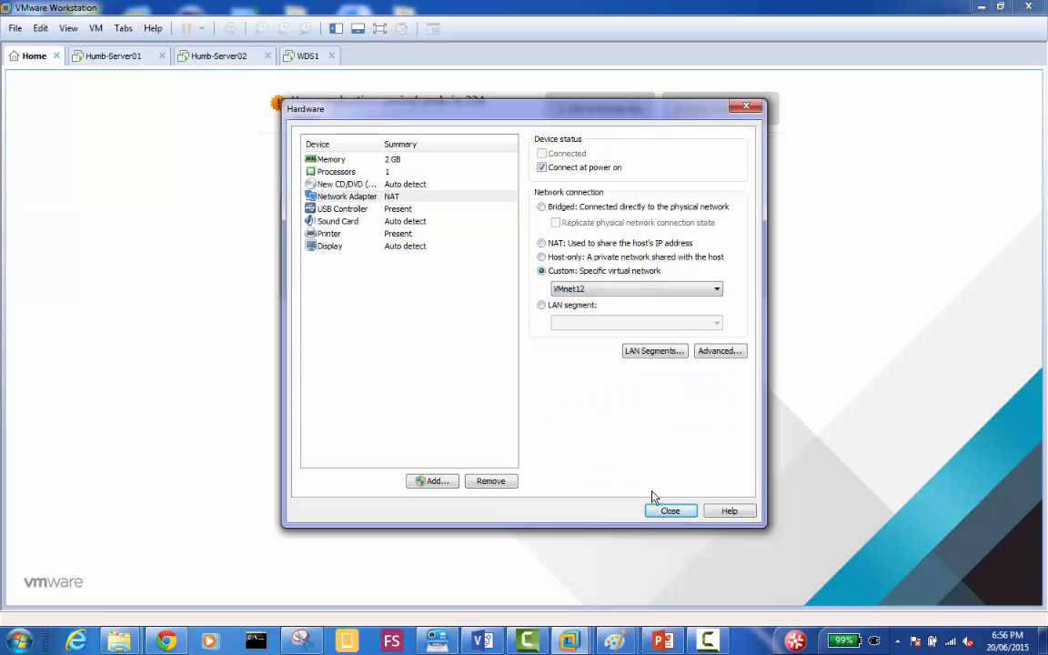
click(662, 511)
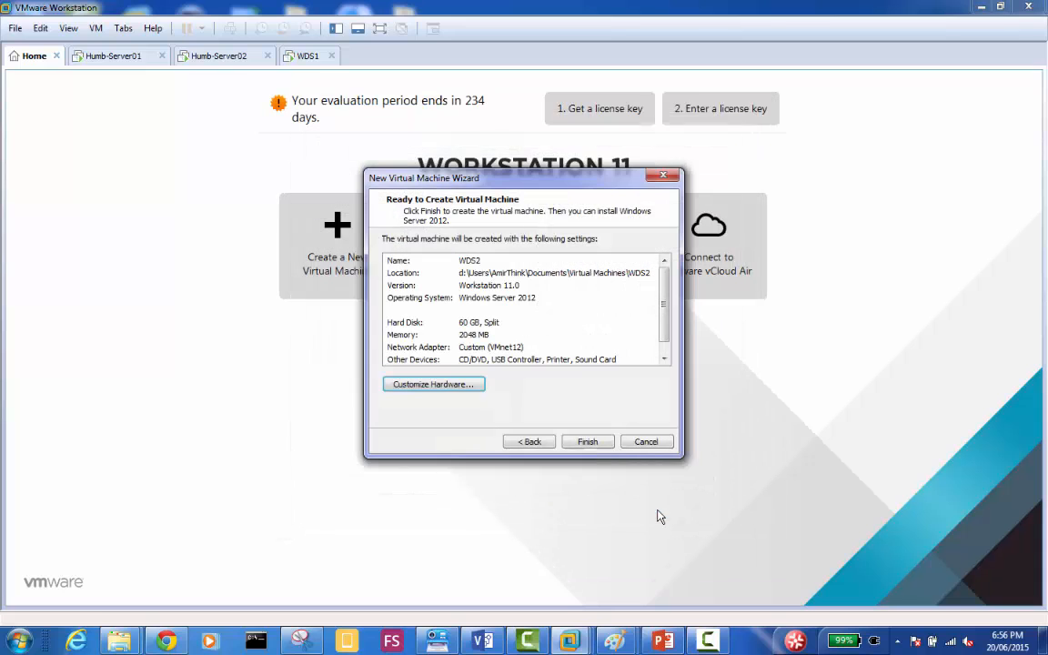
click(587, 441)
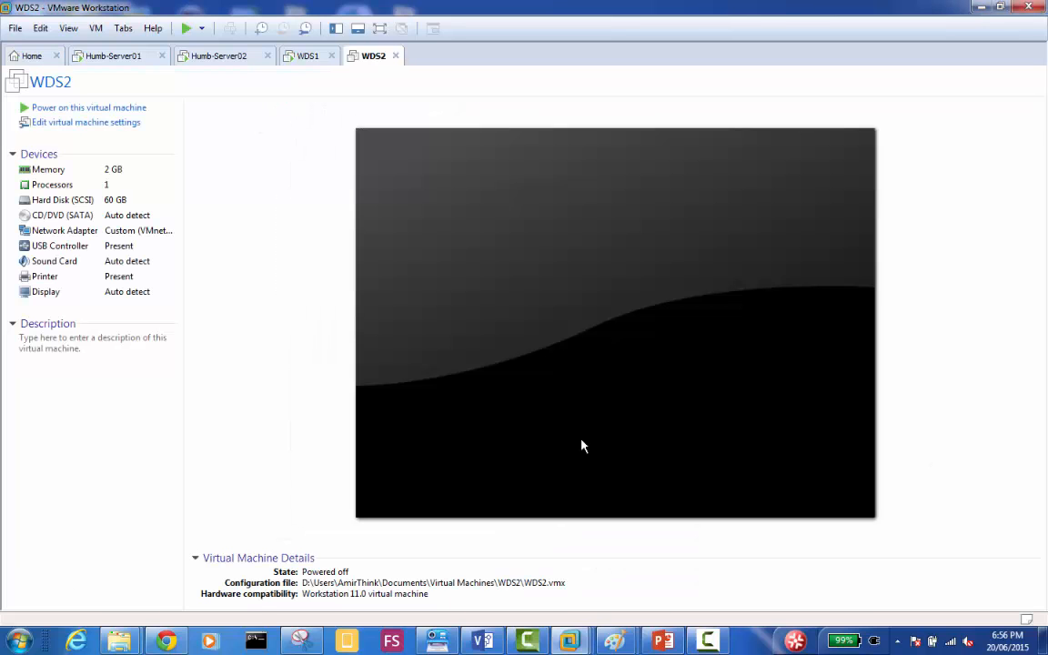
Power on WDS2, decline reconnecting device sata0:1 at every power-on, and boot the Windows 2012 R2 Server entry.
click(109, 108)
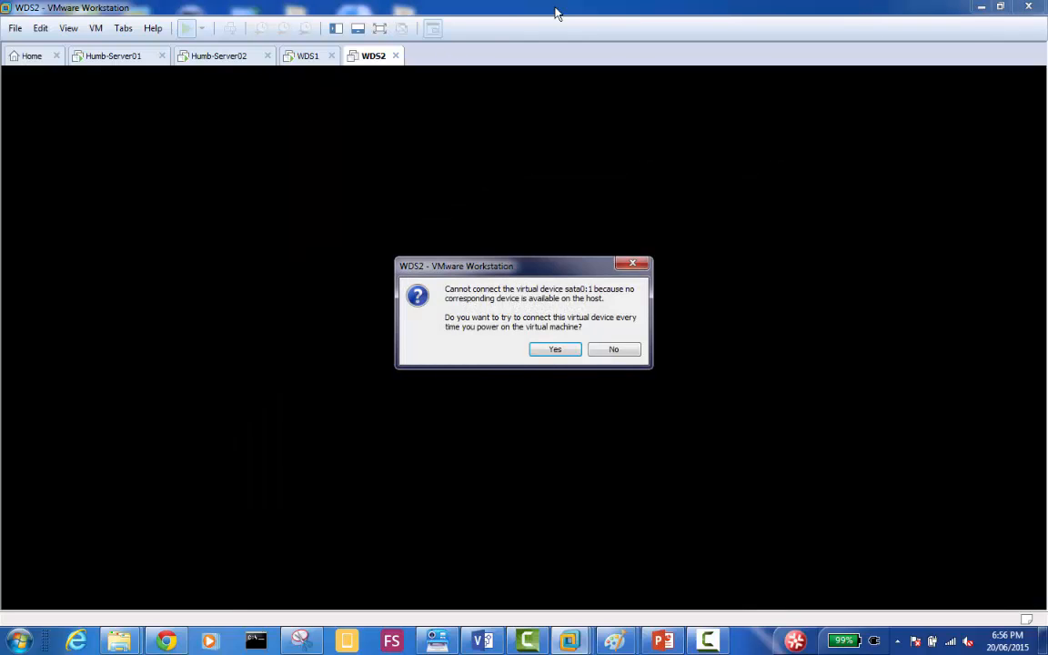
click(626, 350)
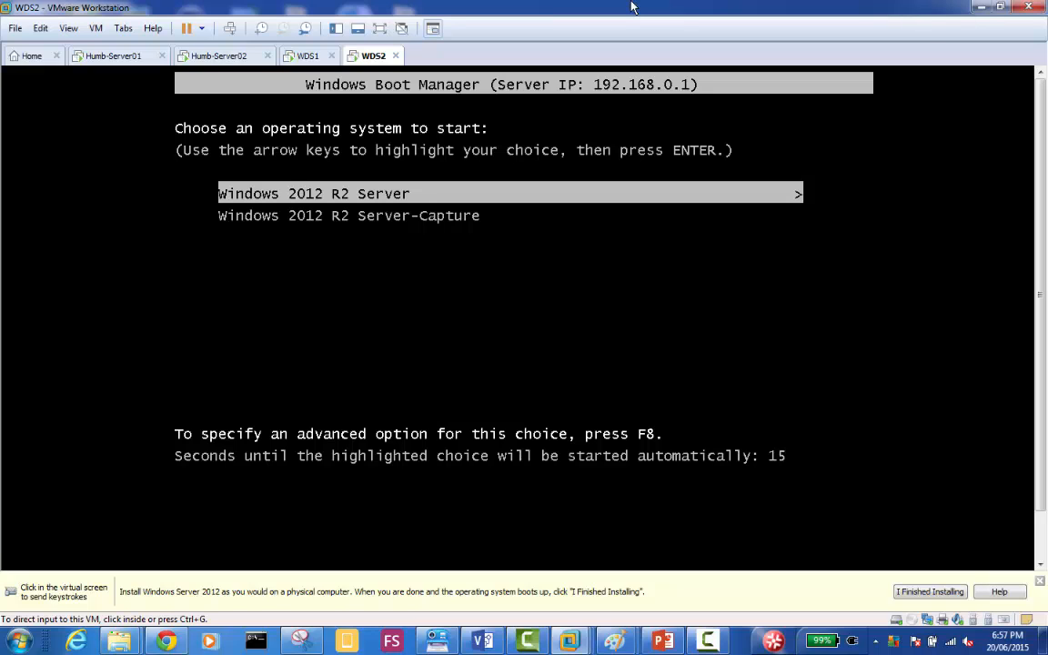
click(555, 297)
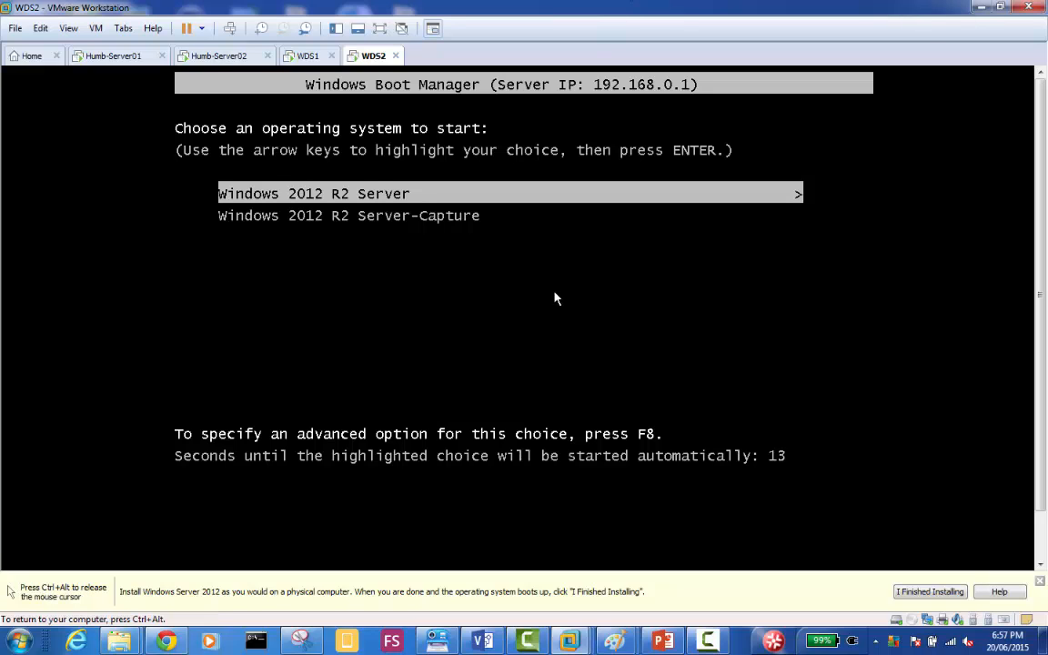
key(Down)
key(Up)
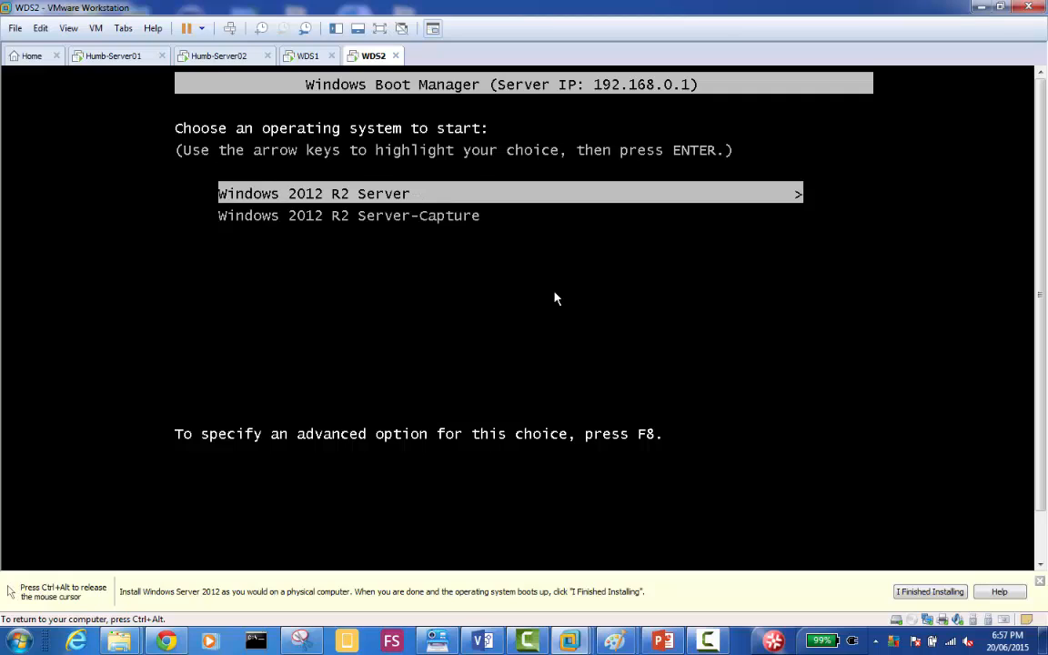
key(Down)
key(Up)
key(Down)
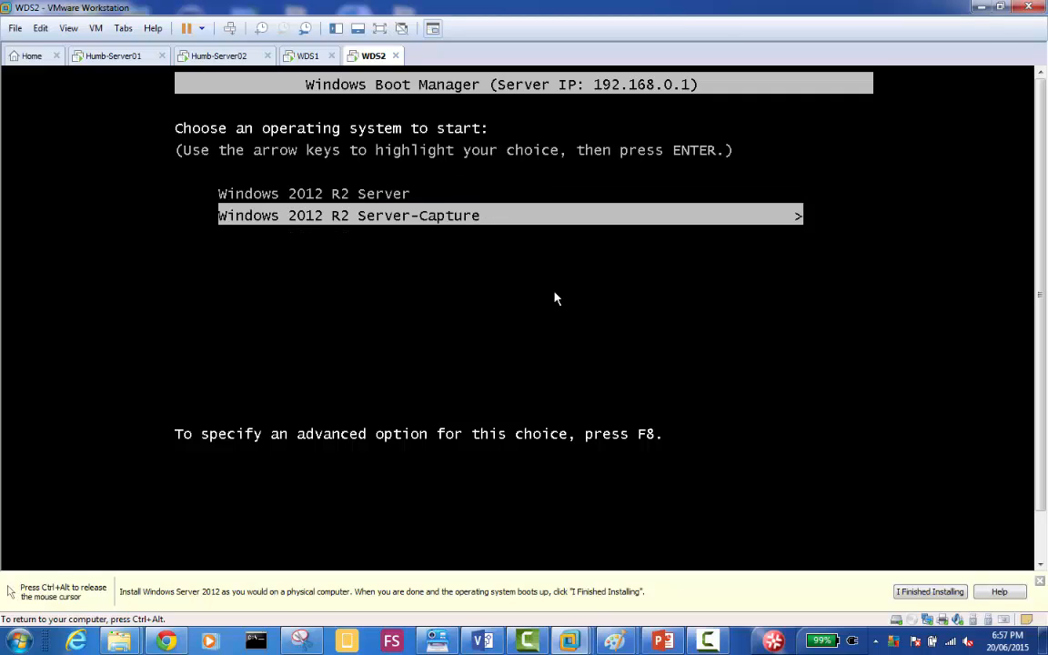
key(Up)
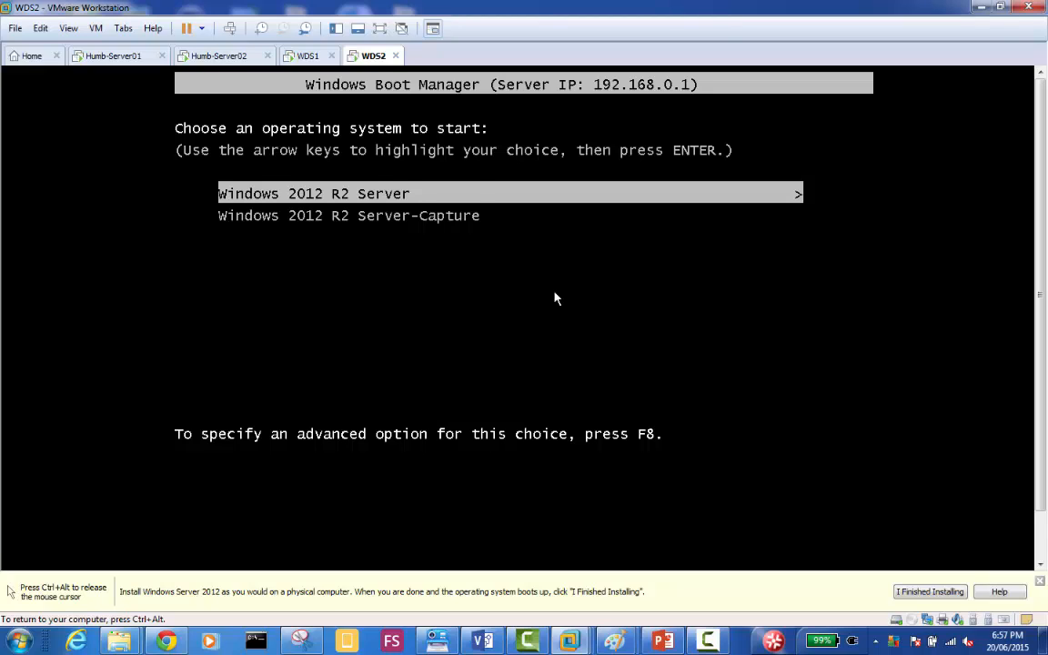
key(Down)
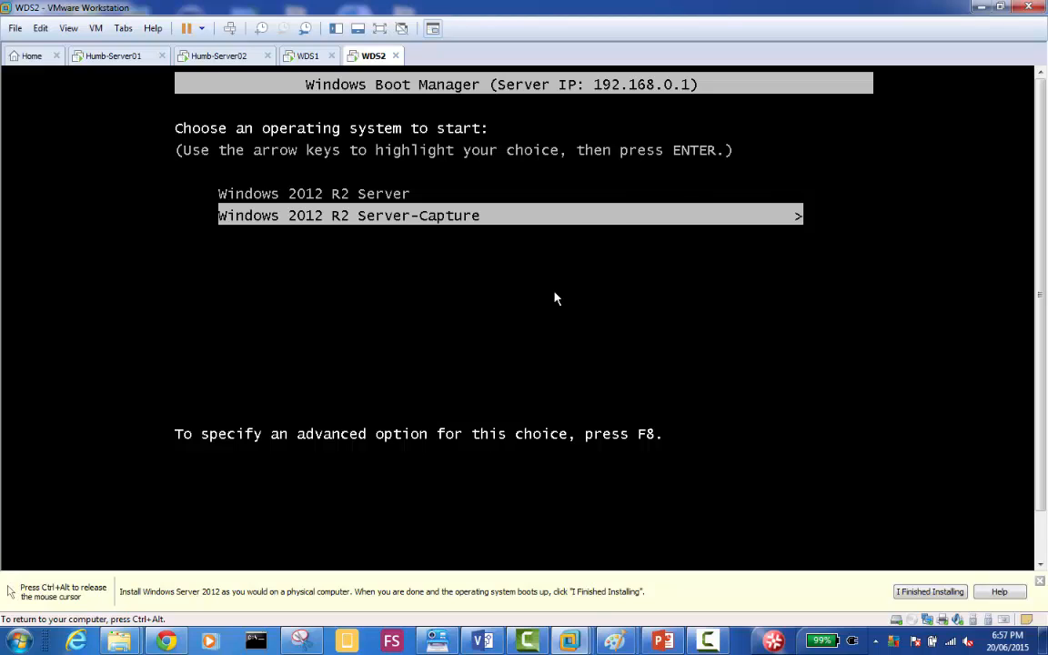
key(Up)
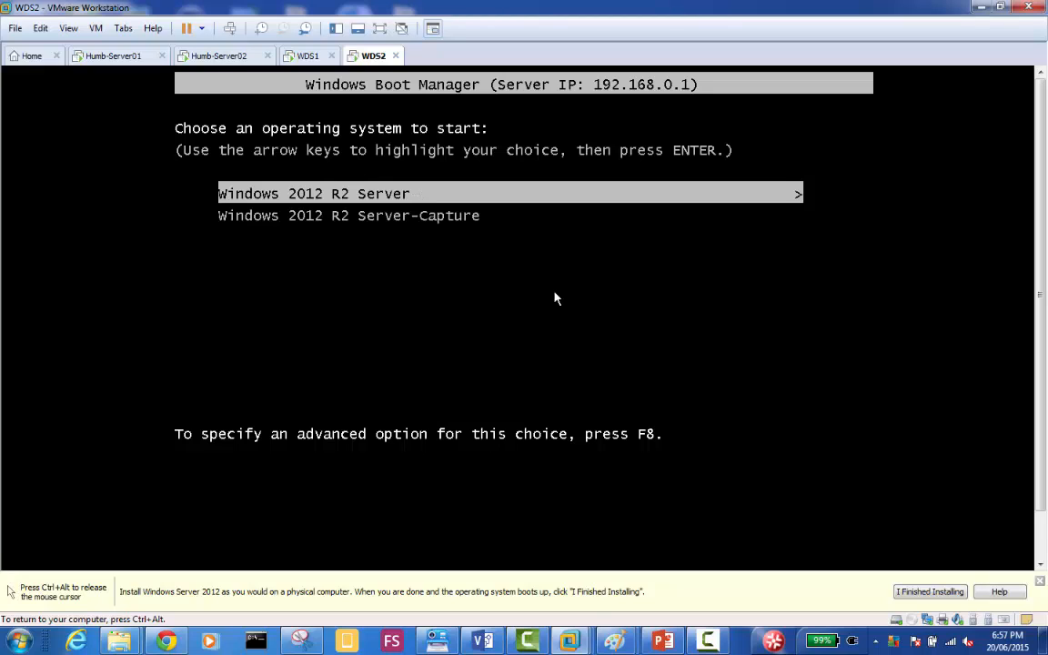
key(Return)
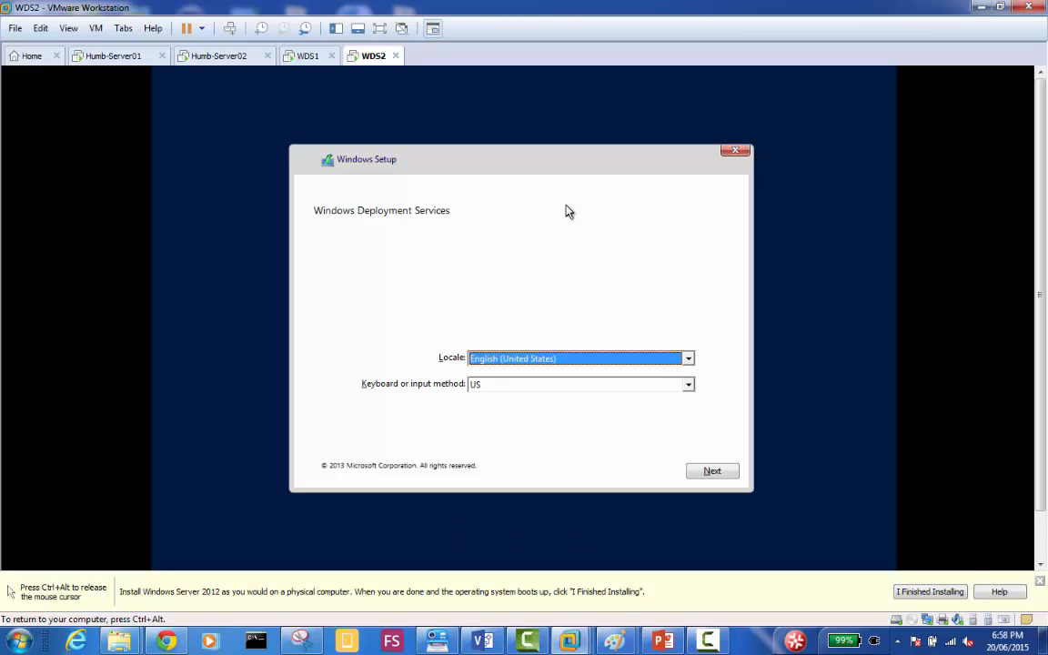
Accept the English (United States) locale and US keyboard, and connect to Server01.MyDomain.local with the domain admin's user name and password.
click(732, 477)
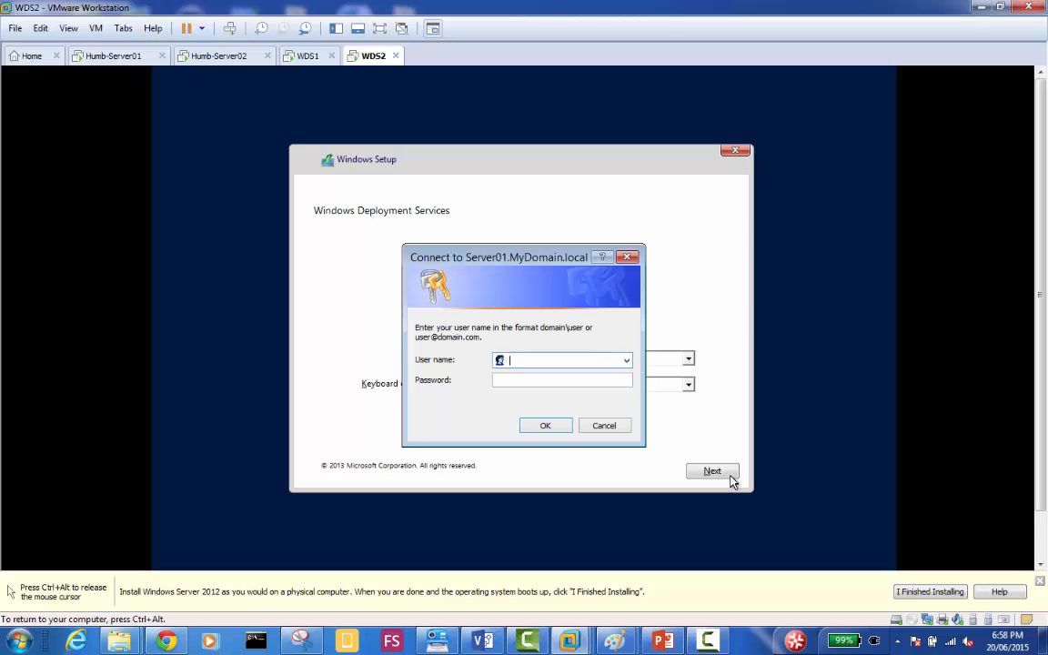
text(administrator)
key(Tab)
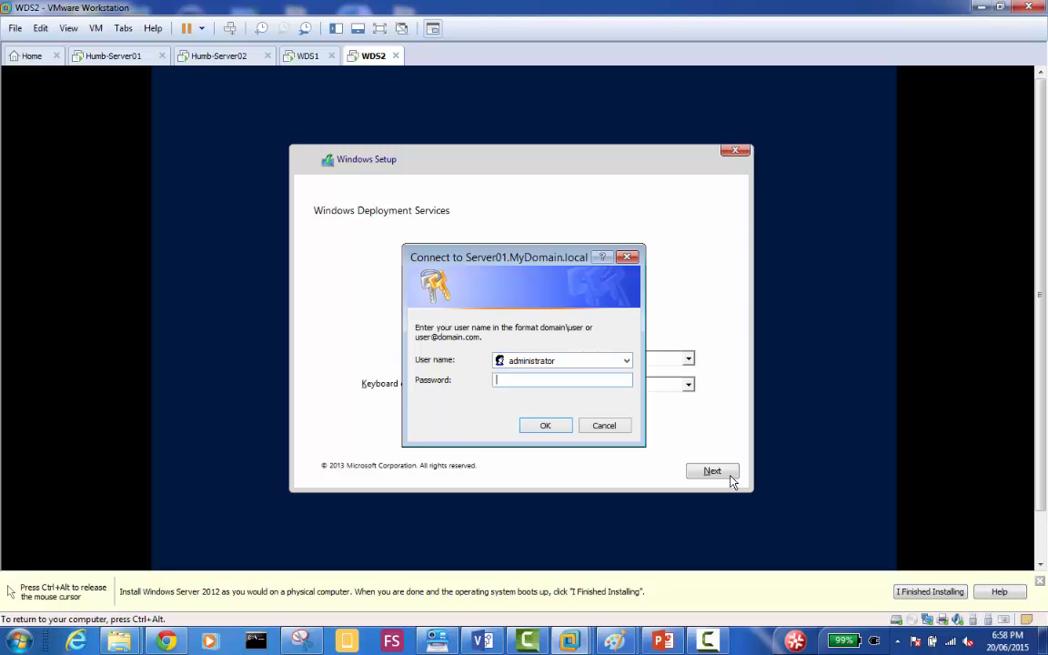
key(shift+Tab)
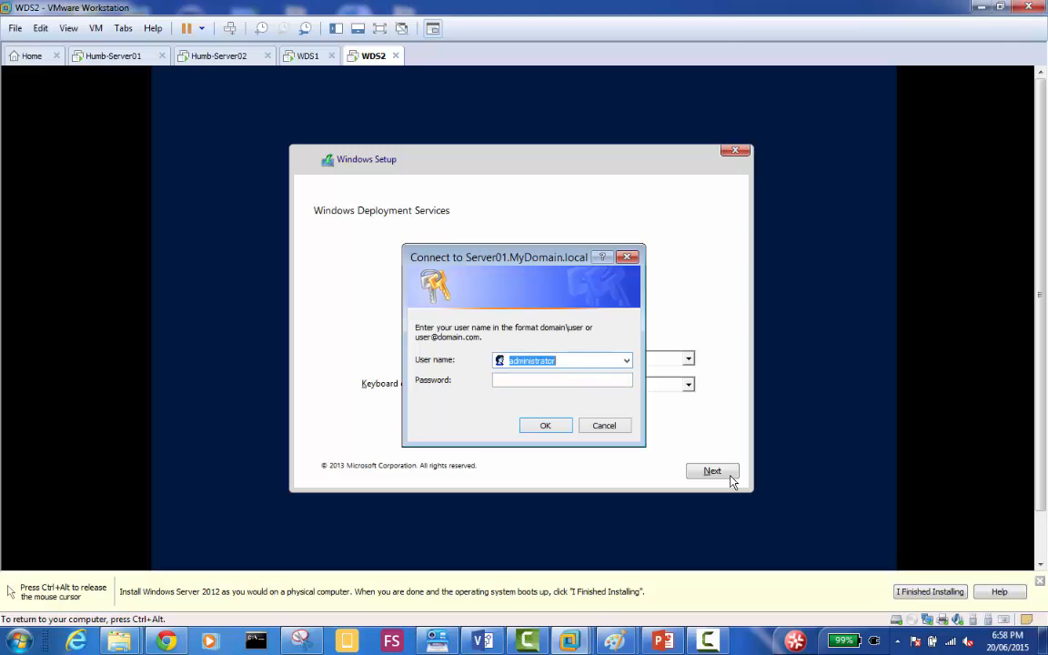
text(admin1@mydomain.local)
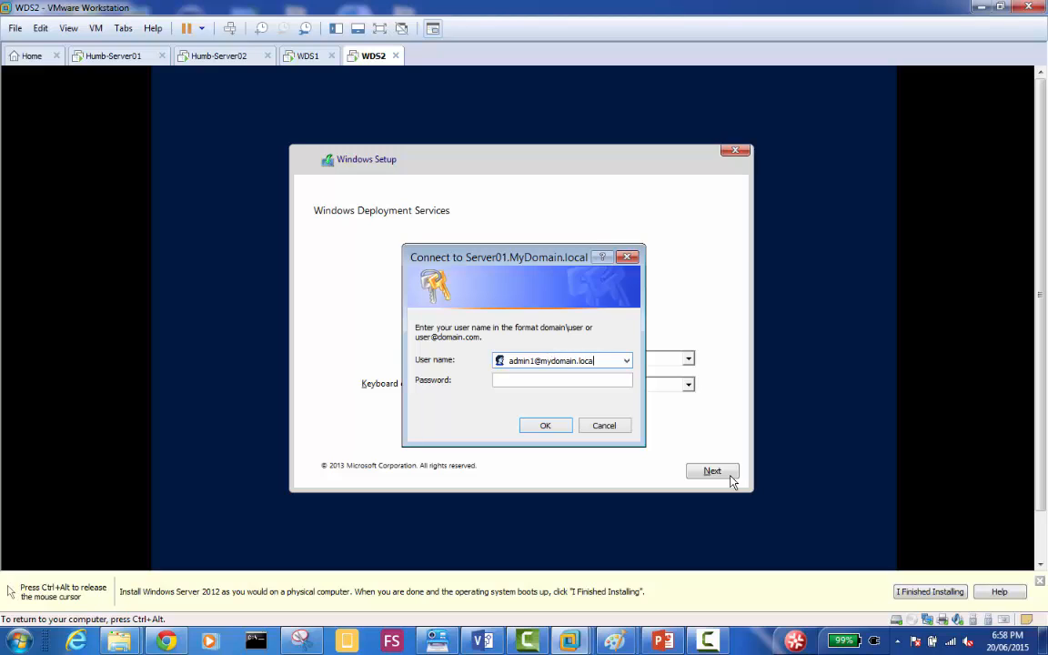
key(Tab)
text(•••••••••)
key(Return)
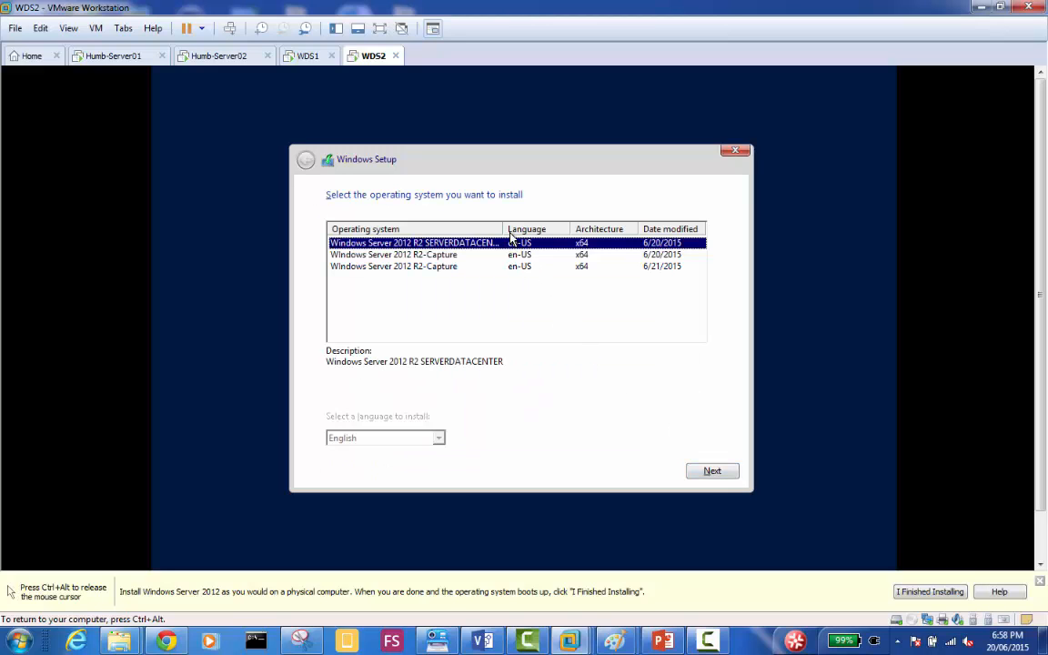
Start installing the Windows Server 2012 R2-Capture image dated 6/20/2015 on WDS2.
drag(503, 230, 525, 229)
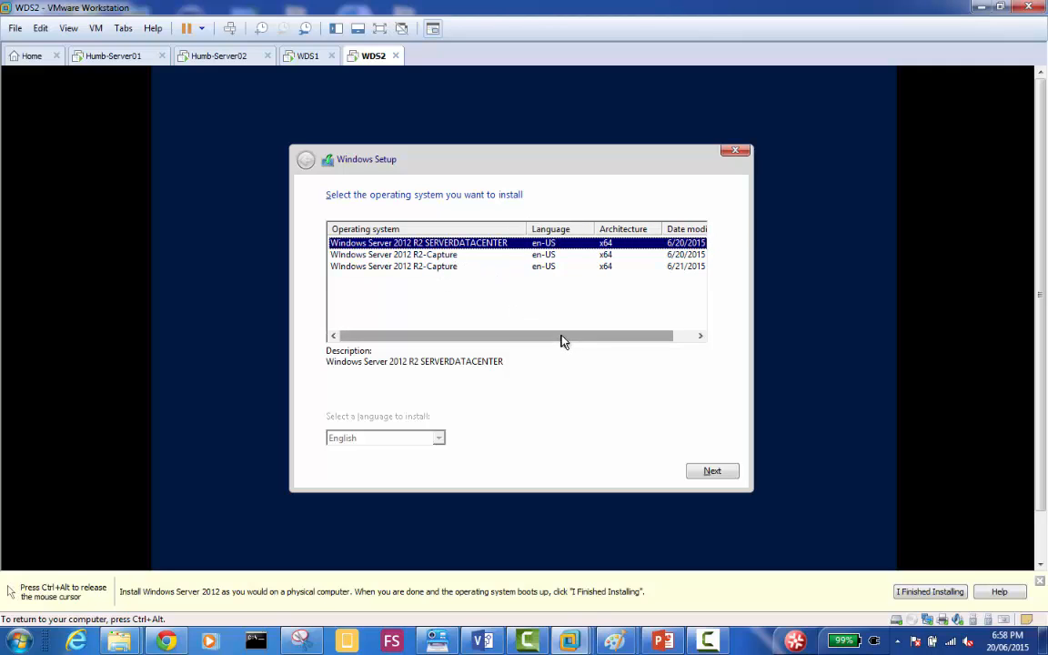
drag(561, 337, 532, 341)
click(439, 258)
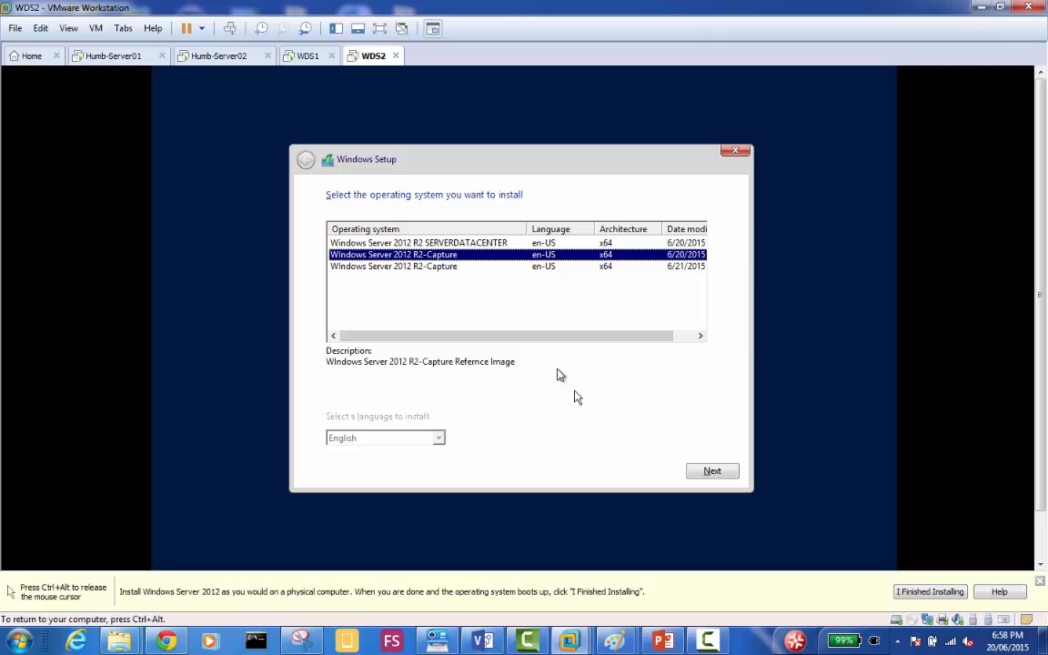
click(713, 474)
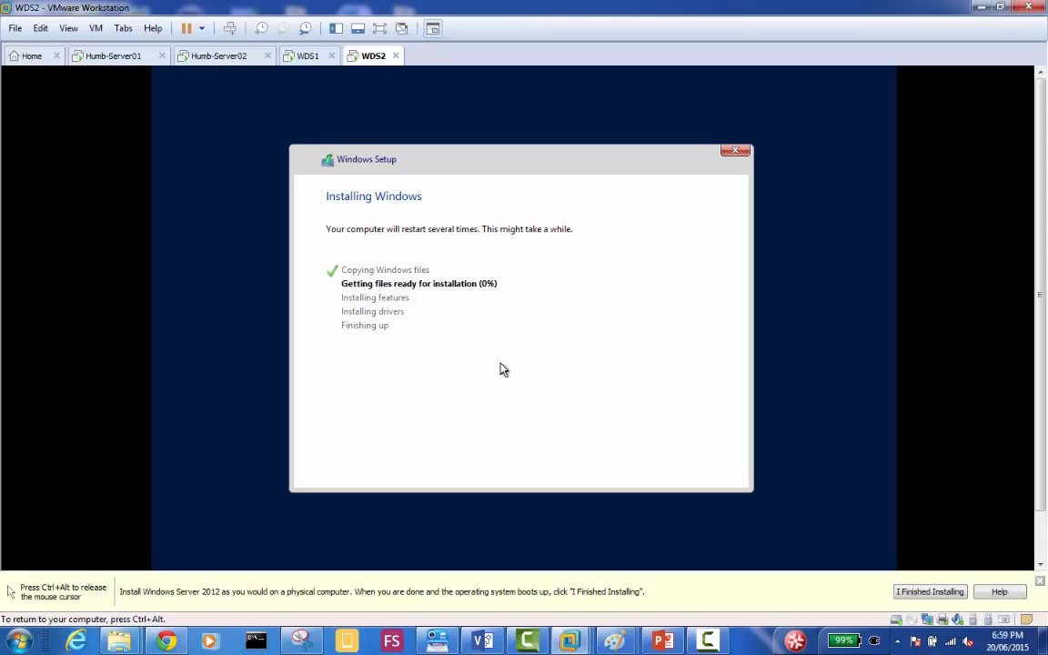
On Humb-Server01, review the install images in the Toronto Machines group and the server's boot images.
key(ctrl+alt)
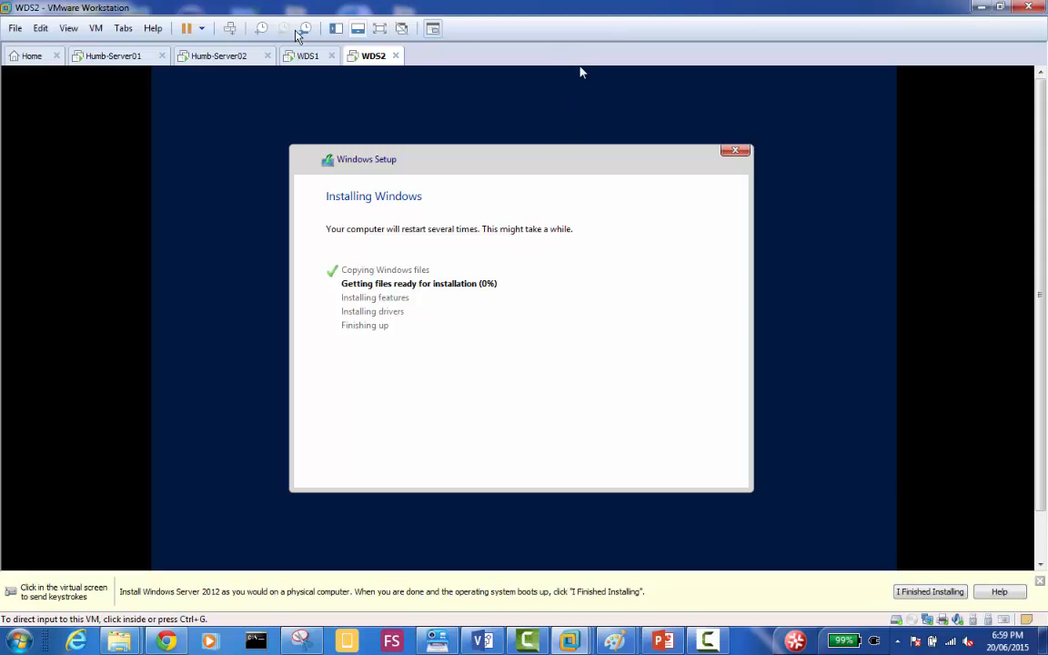
click(112, 55)
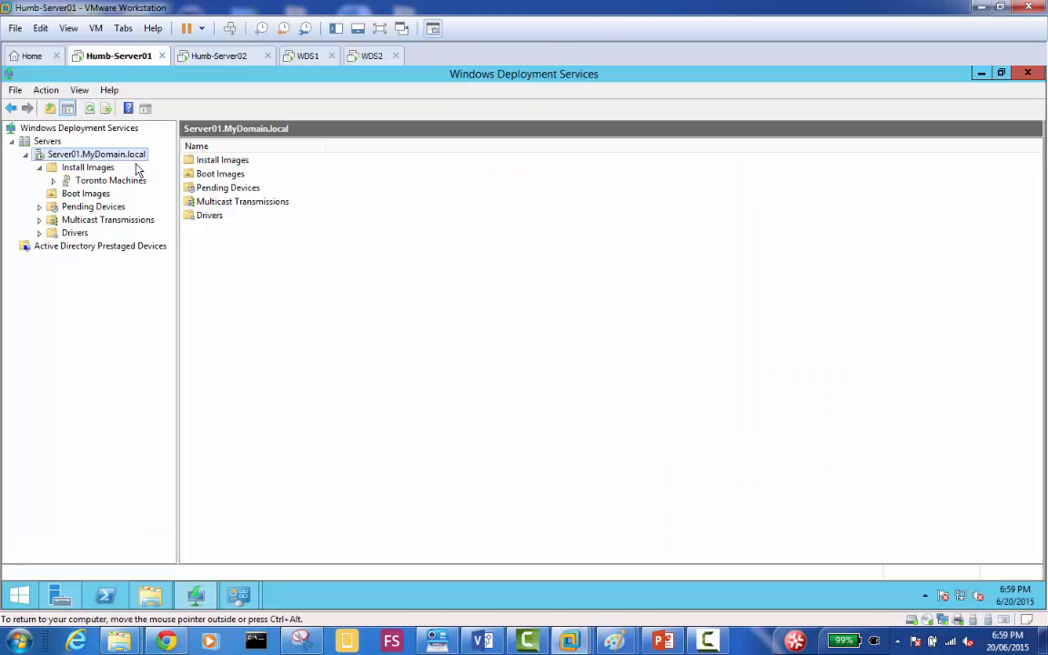
click(92, 181)
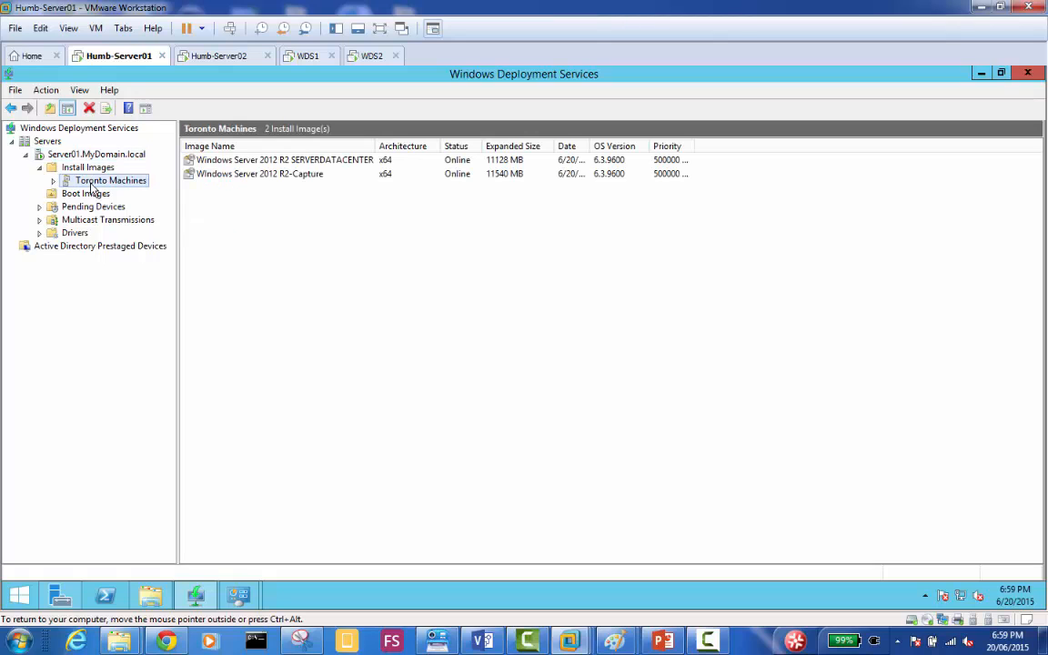
click(100, 193)
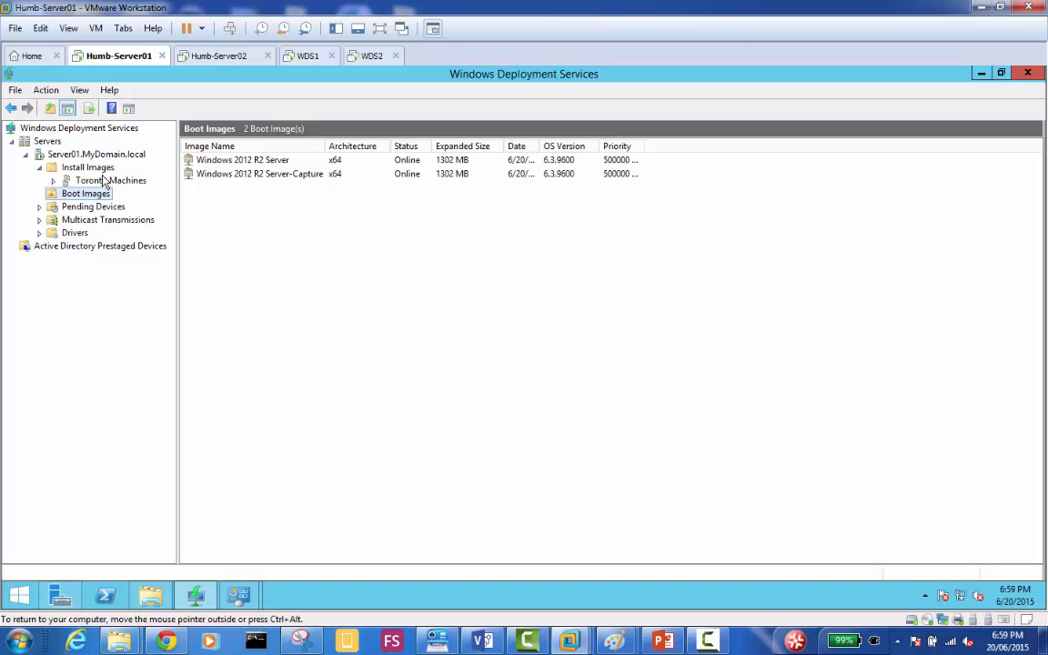
click(102, 181)
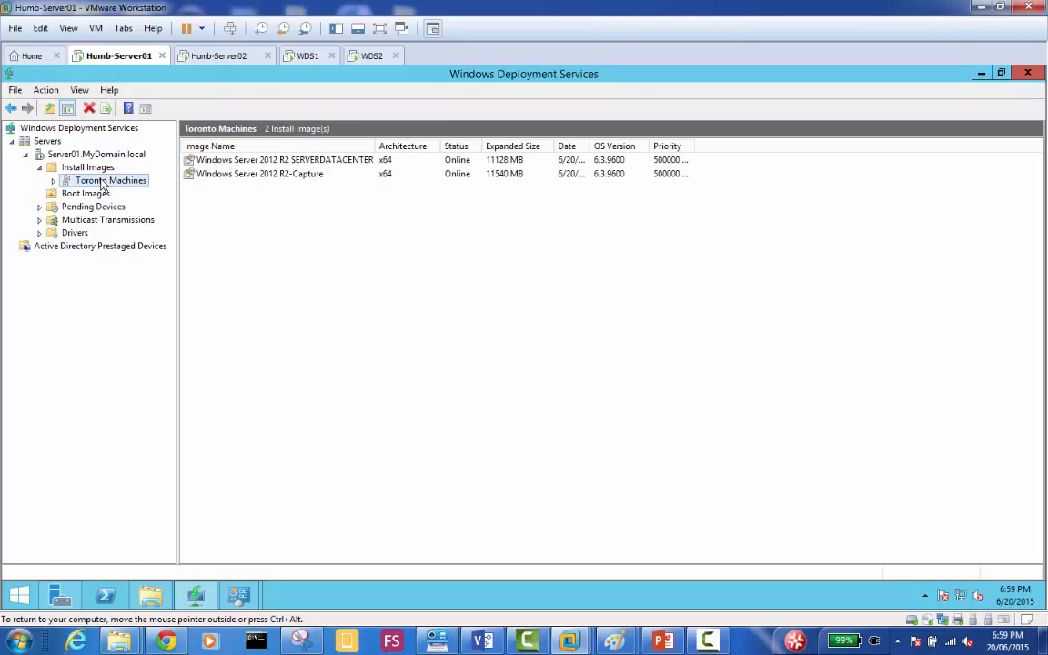